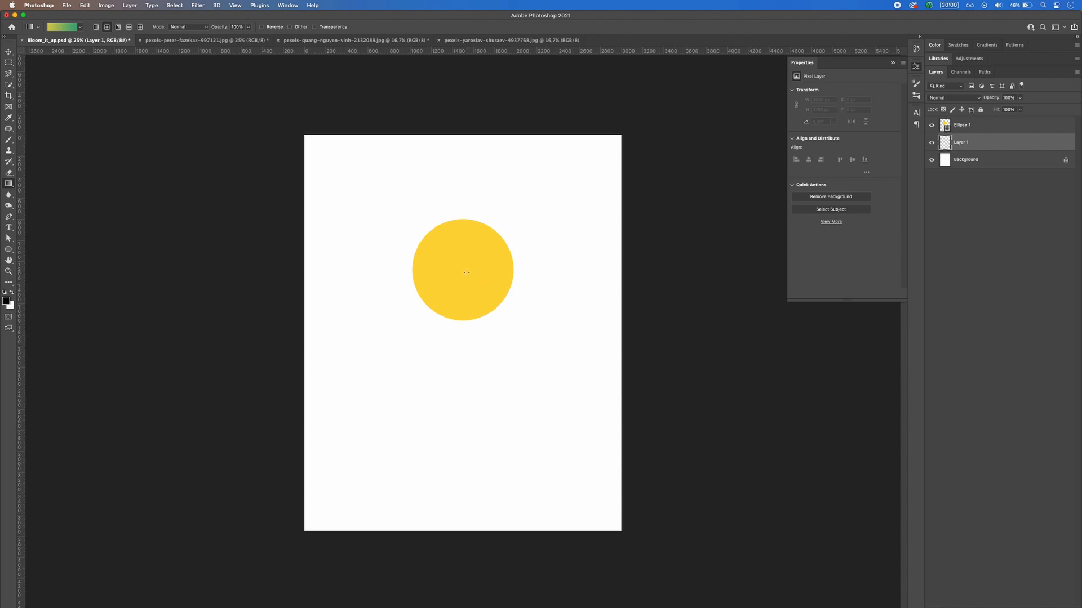
# Step: Fill Layer 1 with a yellow-to-green radial gradient centred on the yellow circle and reaching towards the canvas's lower part
pyautogui.moveTo(464, 271); pyautogui.dragTo(549, 456)
pyautogui.press('m')
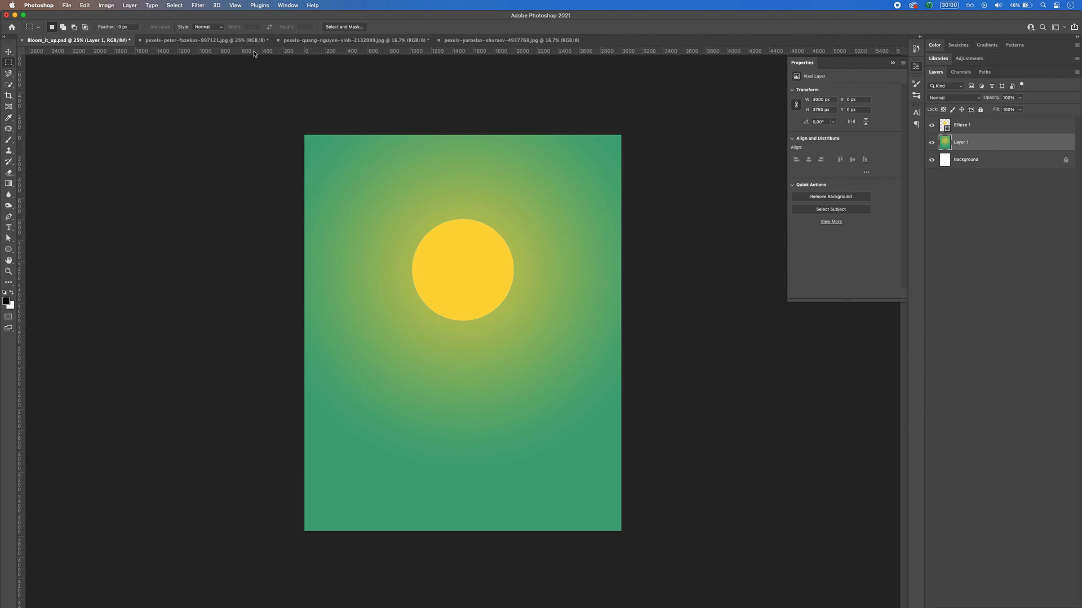
# Step: Apply the Polar Coordinates filter to the sunset grass field photo, using Rectangular to Polar
pyautogui.click(202, 40)
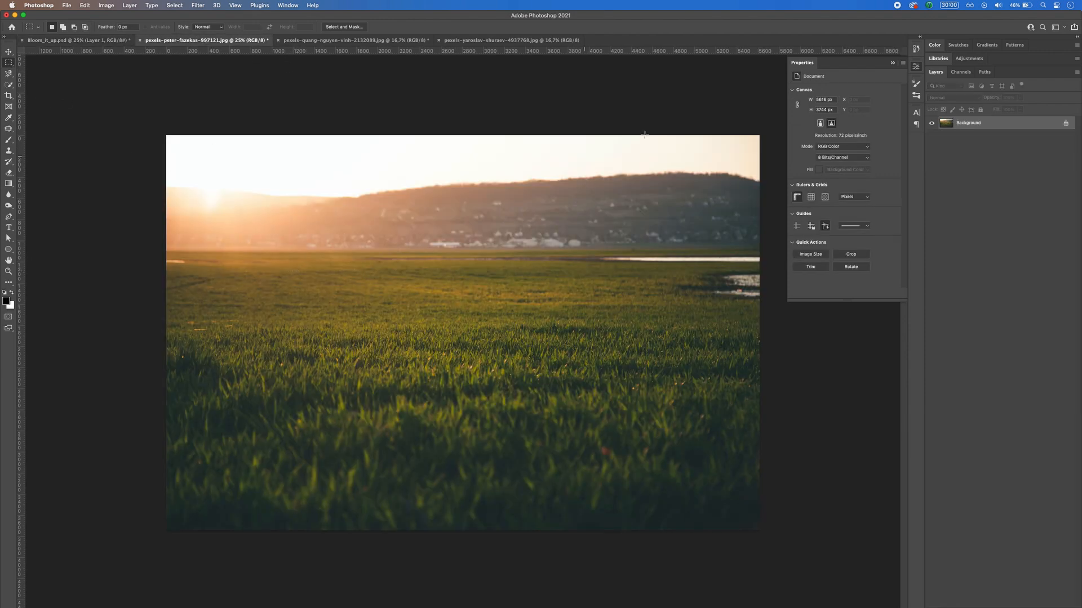
pyautogui.click(882, 66)
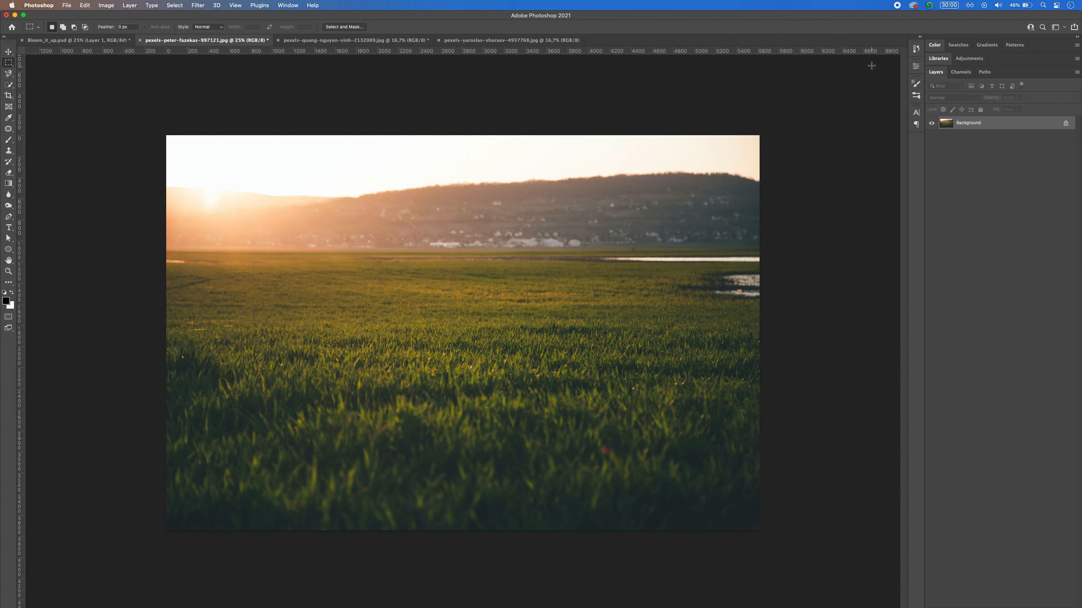
pyautogui.click(199, 5)
pyautogui.moveTo(211, 130)
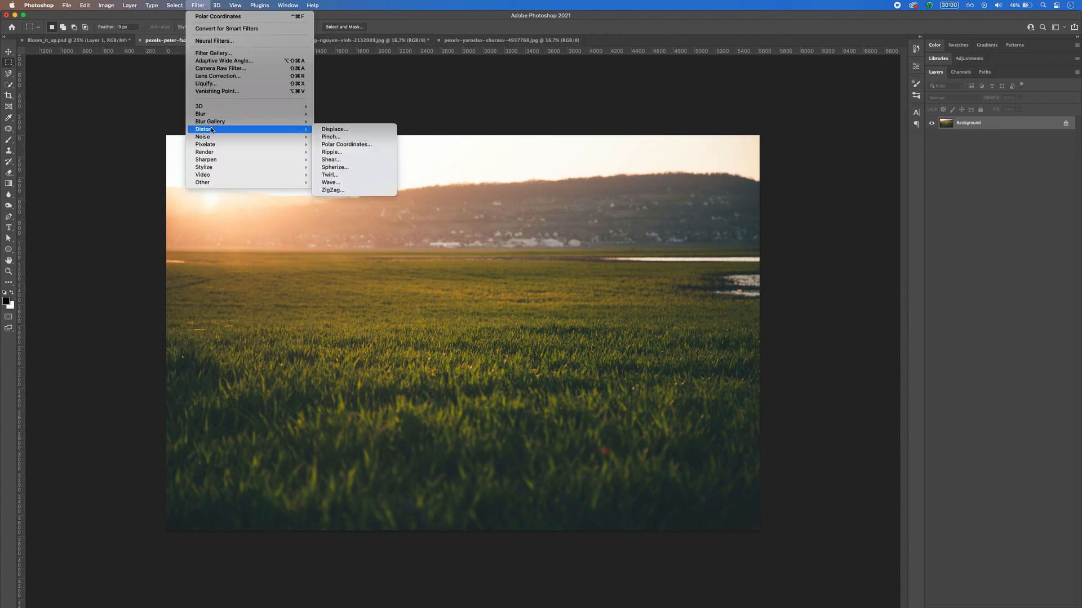
pyautogui.click(354, 146)
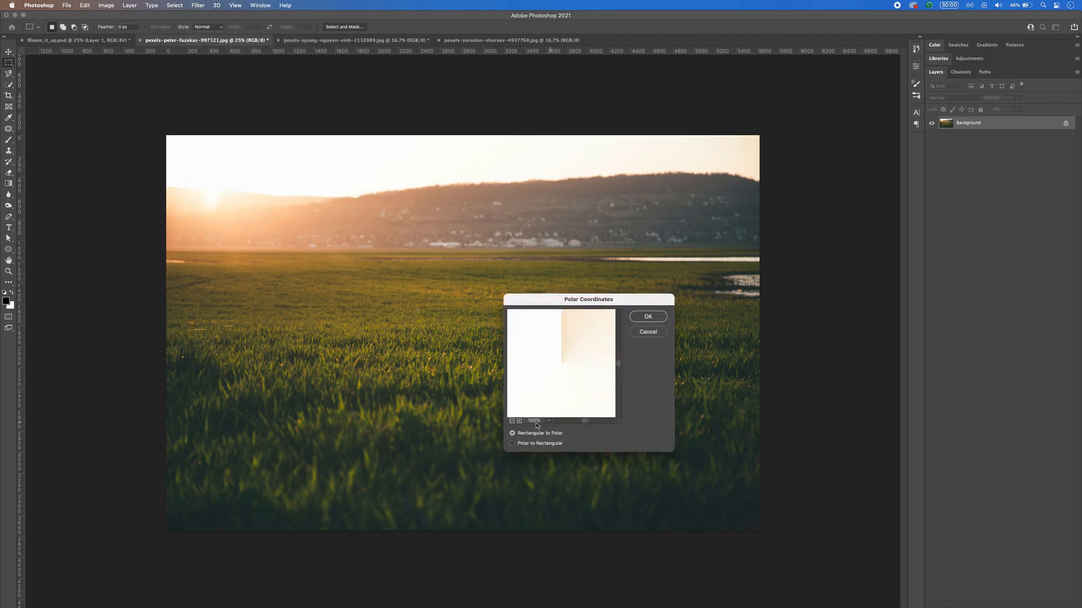
pyautogui.click(511, 421)
pyautogui.click(511, 421)
pyautogui.click(512, 420)
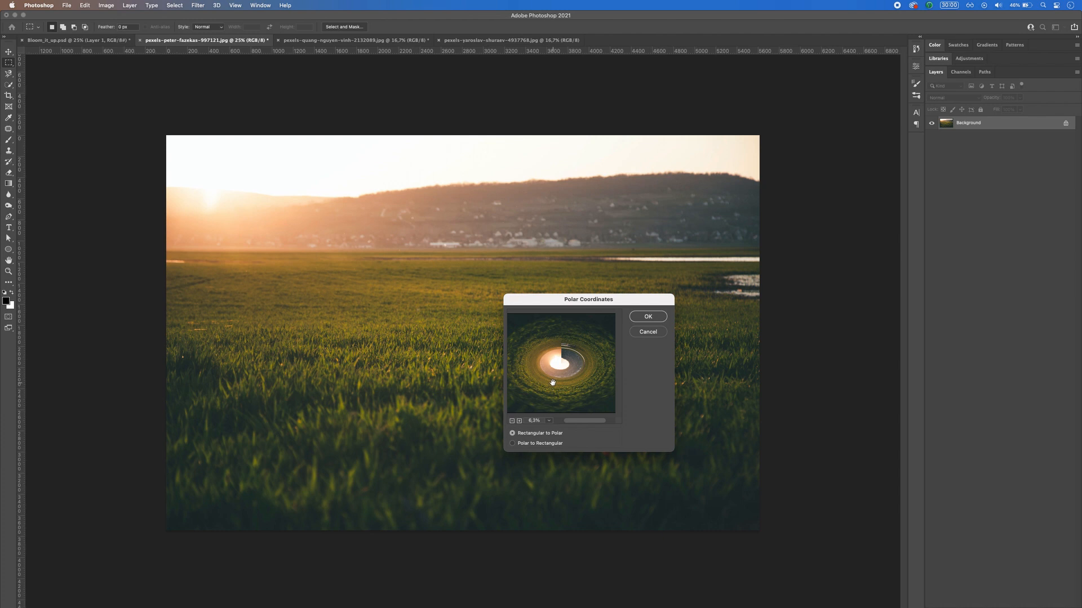
pyautogui.click(644, 319)
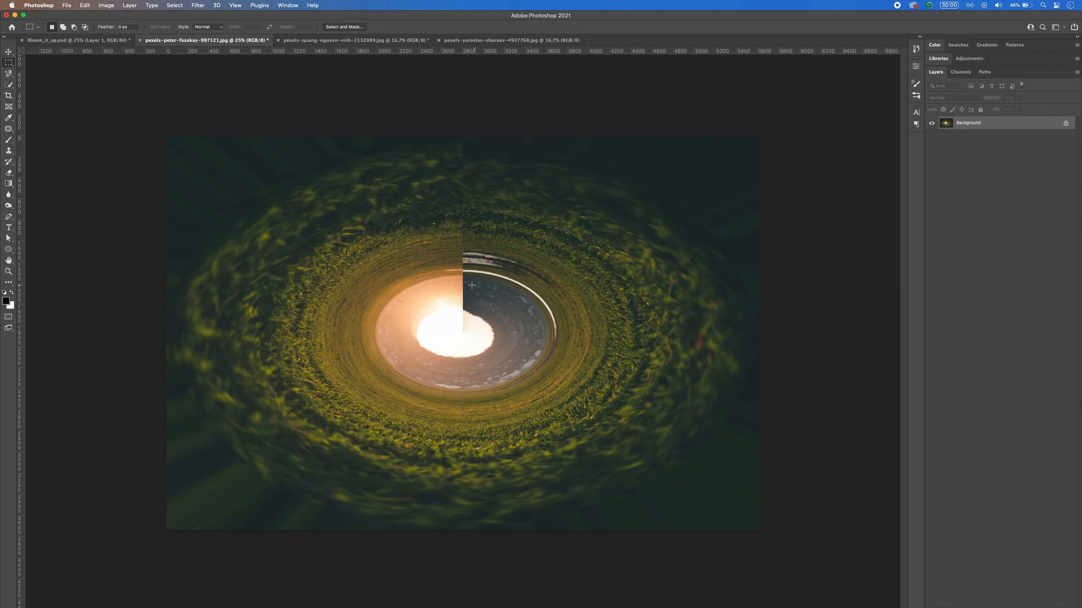
# Step: Clone nearby grass and horizon over the vertical seam above the centre of the swirled field with the Clone Stamp tool
pyautogui.moveTo(442, 135); pyautogui.dragTo(501, 370)
pyautogui.click(543, 331)
pyautogui.click(9, 151)
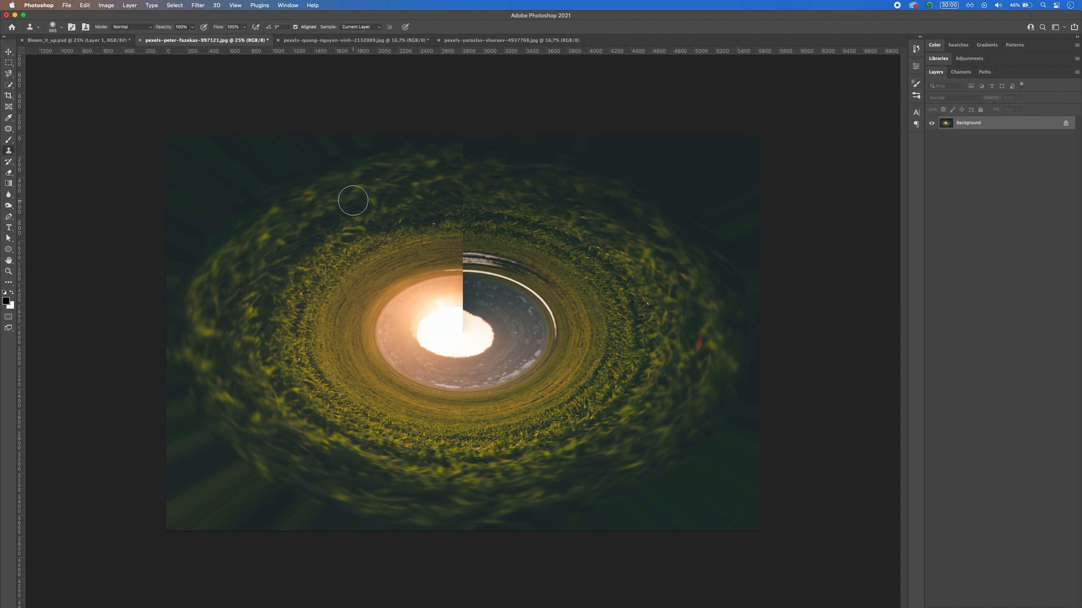
pyautogui.keyDown('alt'); pyautogui.click(422, 207); pyautogui.keyUp('alt')
pyautogui.moveTo(441, 218); pyautogui.dragTo(452, 217)
pyautogui.click(463, 212)
pyautogui.keyDown('alt'); pyautogui.click(431, 167); pyautogui.keyUp('alt')
pyautogui.click(457, 161)
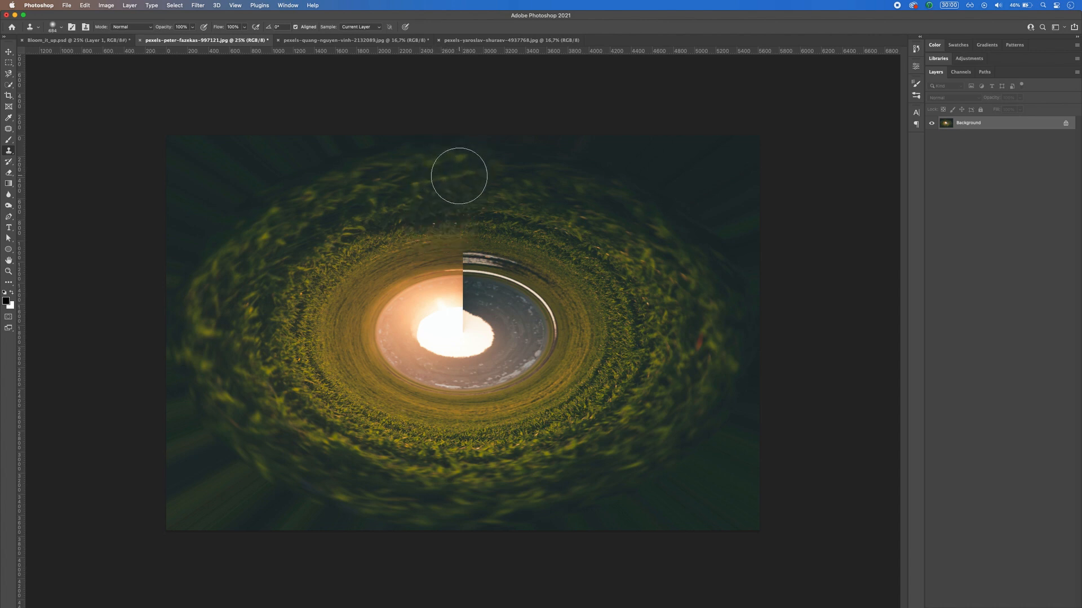
pyautogui.click(462, 279)
pyautogui.press('m')
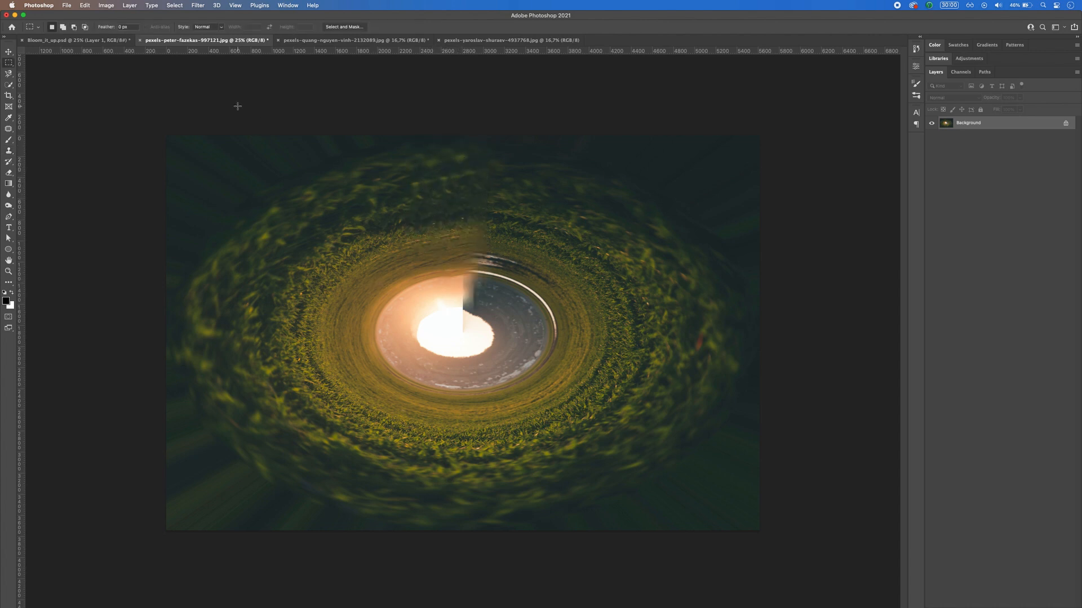
# Step: Apply the Pinch filter to the swirled sunset field with an amount of 100%
pyautogui.click(198, 7)
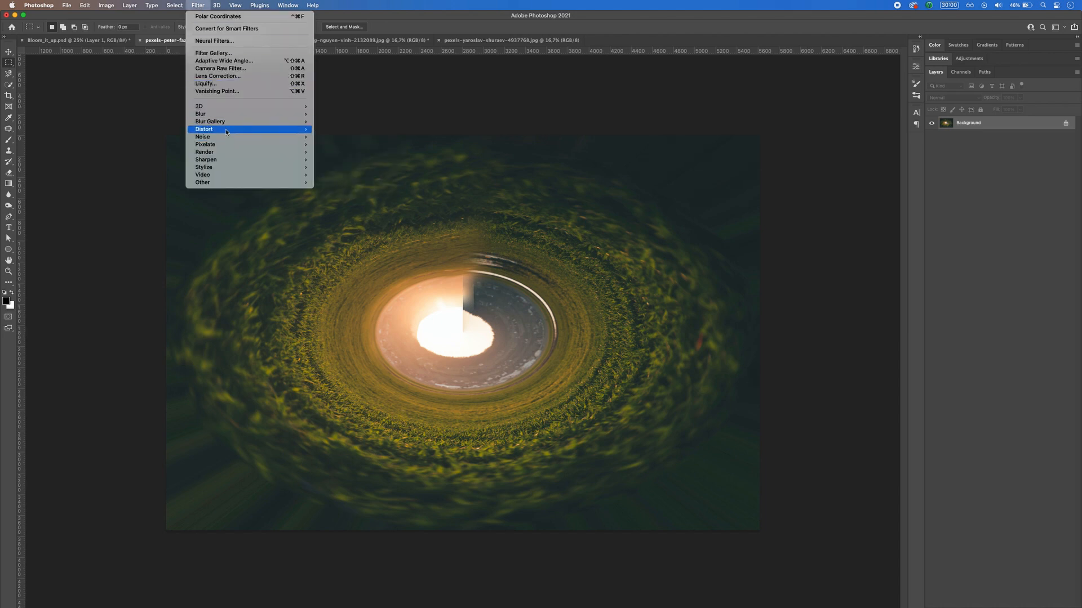
pyautogui.moveTo(225, 129)
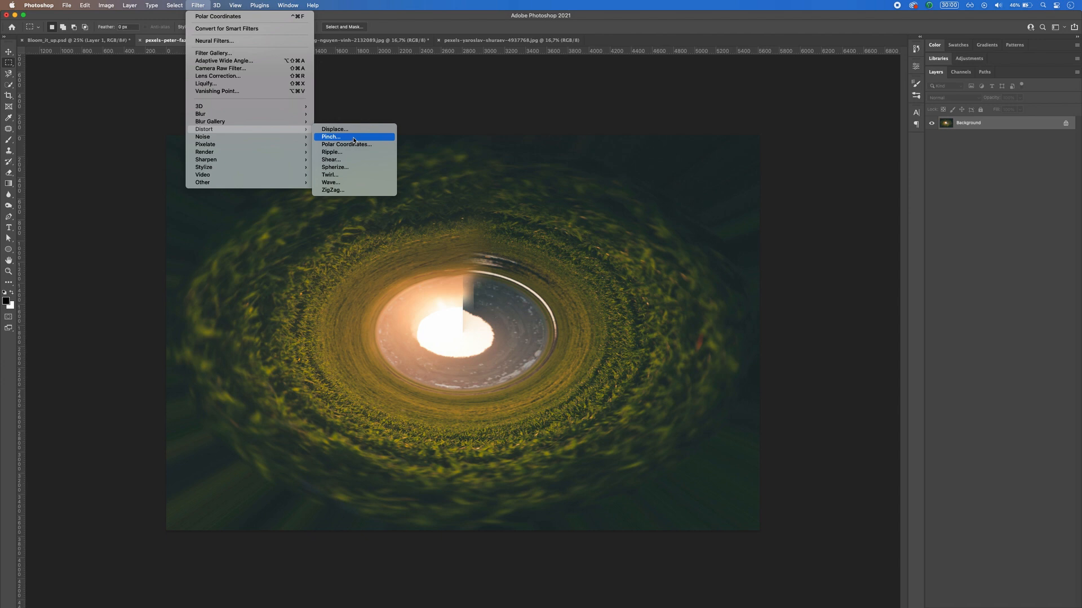
pyautogui.click(354, 140)
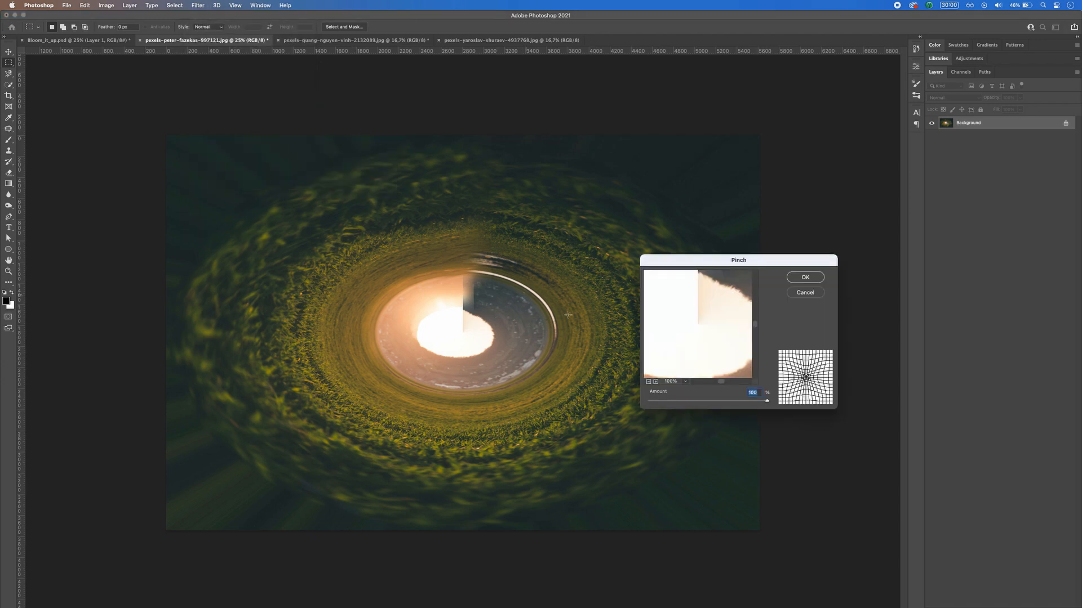
pyautogui.click(650, 383)
pyautogui.click(649, 383)
pyautogui.click(649, 382)
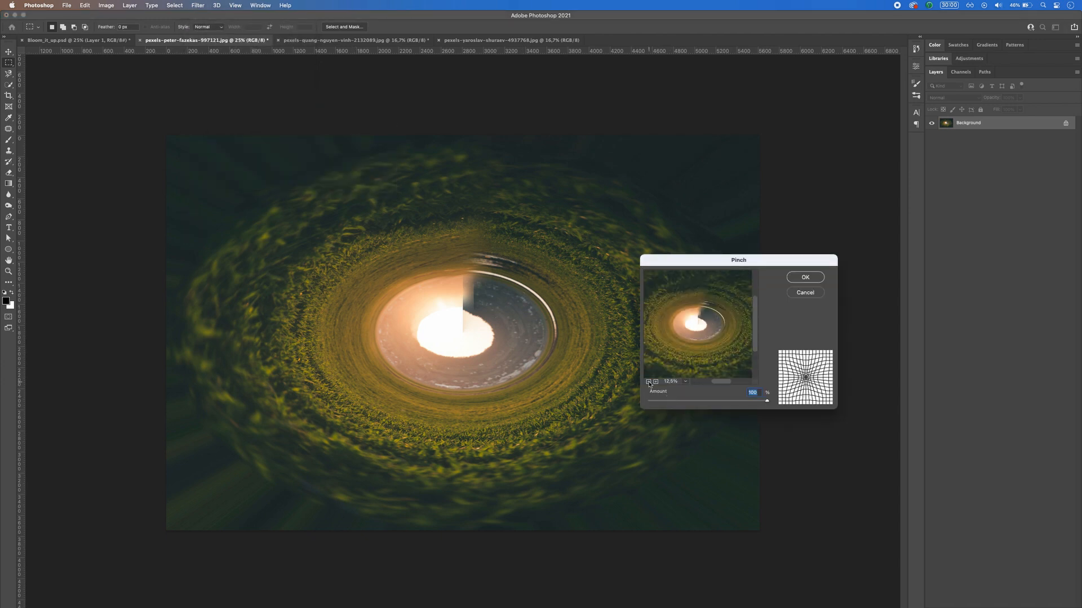
pyautogui.moveTo(766, 401); pyautogui.dragTo(653, 401)
pyautogui.click(649, 382)
pyautogui.click(649, 382)
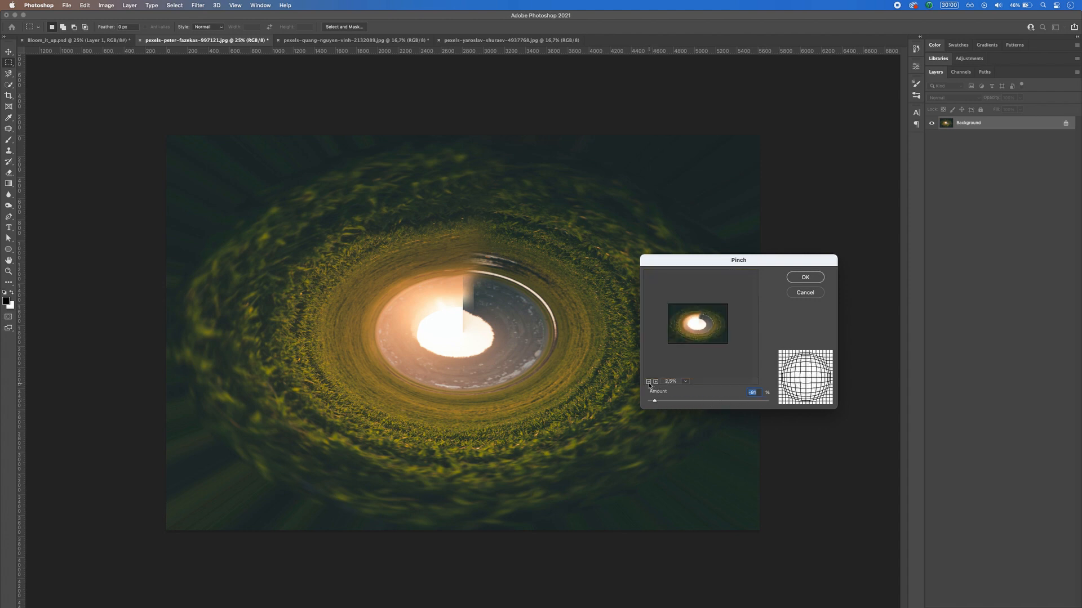
pyautogui.click(655, 382)
pyautogui.moveTo(655, 402); pyautogui.dragTo(775, 404)
pyautogui.click(806, 276)
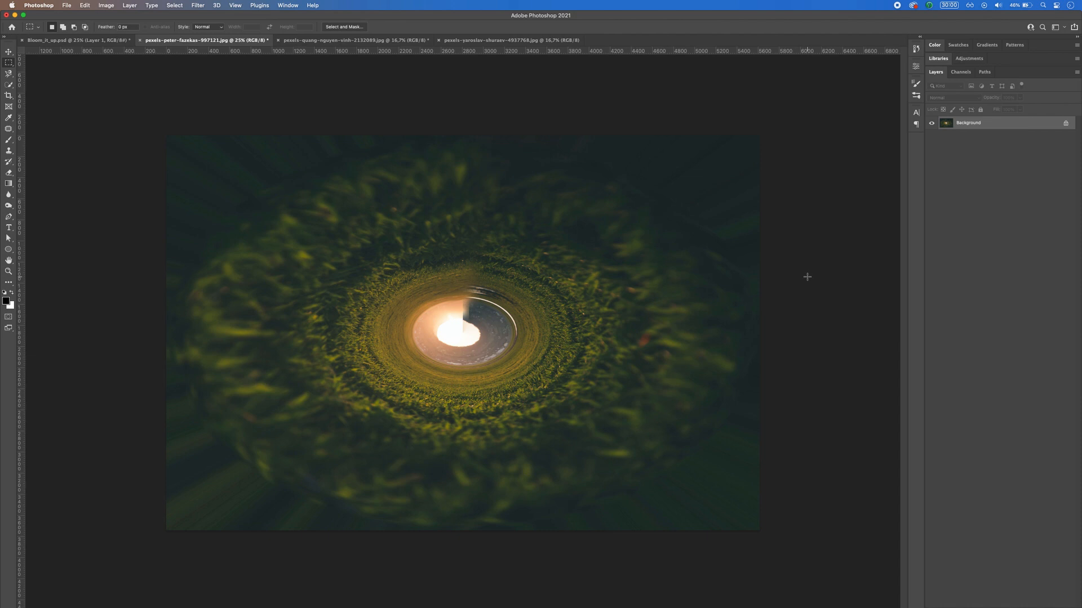
# Step: Copy the entire pinched field image and paste it into Bloom_it_up.psd above the gradient layer
pyautogui.press('super+a')
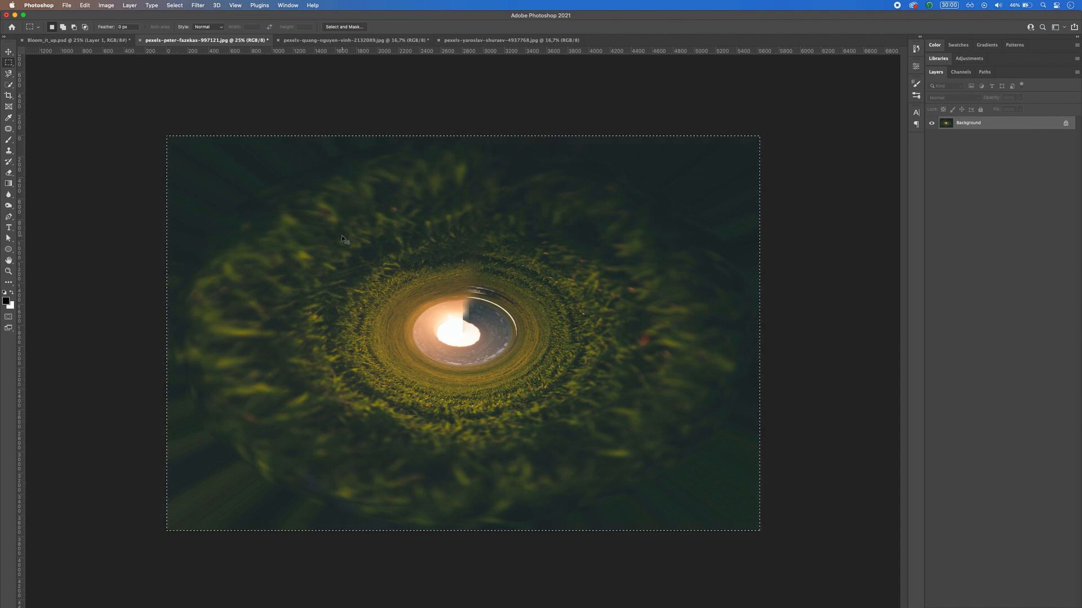
pyautogui.click(91, 40)
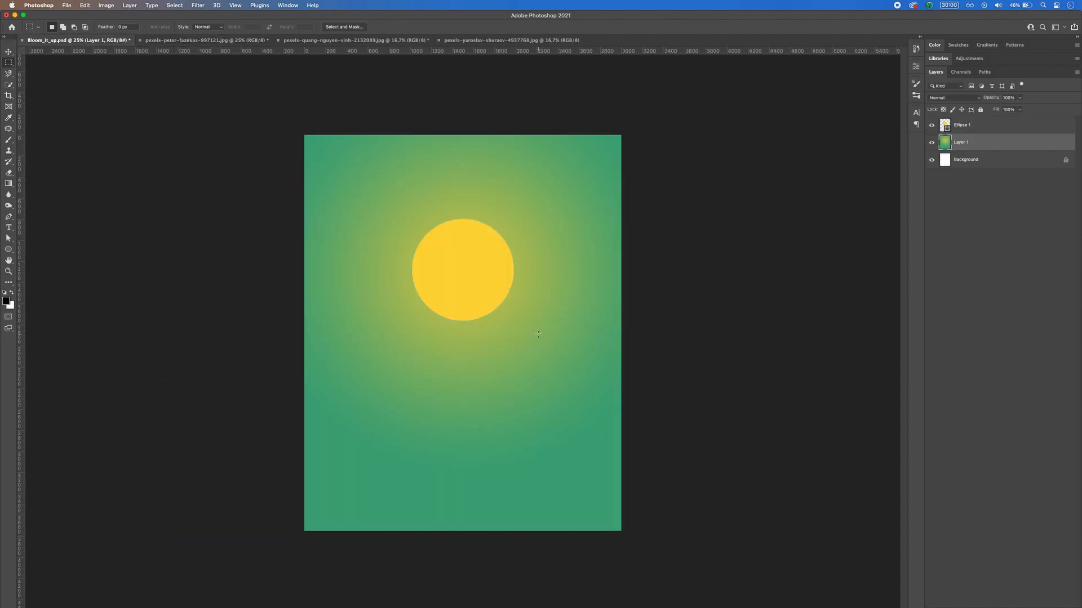
pyautogui.press('super+v')
# Step: Centre the pasted grass swirl on the yellow circle and stretch it to about 7813 by 7774 px to form a round tunnel
pyautogui.press('v')
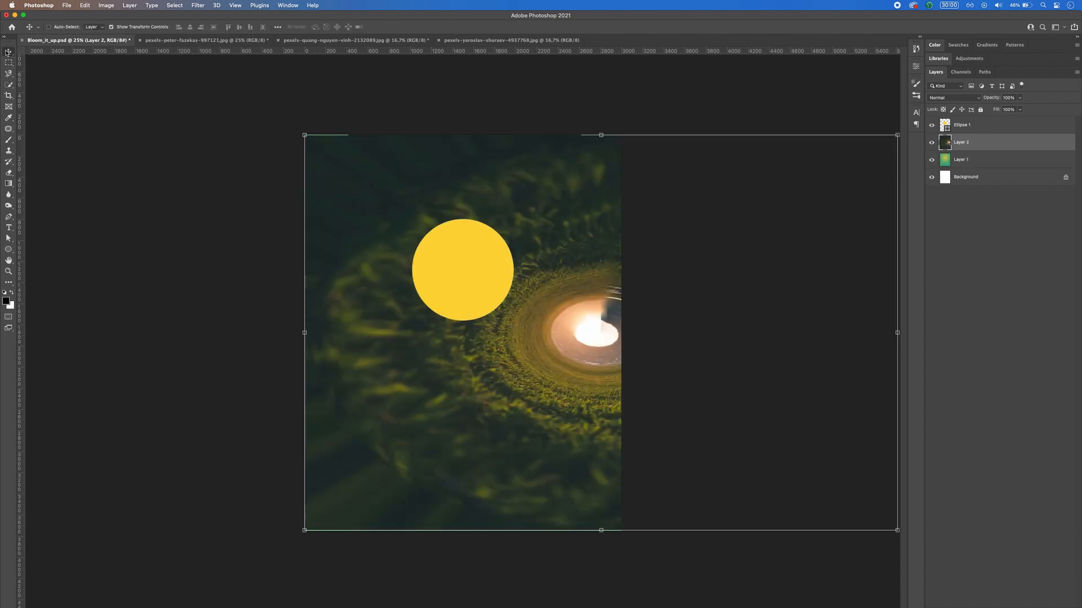
pyautogui.moveTo(536, 203)
pyautogui.mouseDown()
pyautogui.moveTo(396, 201)
pyautogui.moveTo(538, 202)
pyautogui.mouseUp()
pyautogui.press('super+minus')
pyautogui.moveTo(458, 406)
pyautogui.mouseDown()
pyautogui.moveTo(369, 404)
pyautogui.moveTo(474, 364)
pyautogui.moveTo(475, 395)
pyautogui.mouseUp()
pyautogui.press('super+t')
pyautogui.moveTo(665, 465); pyautogui.dragTo(738, 514)
pyautogui.moveTo(482, 401); pyautogui.dragTo(496, 351)
pyautogui.moveTo(463, 475); pyautogui.dragTo(465, 564)
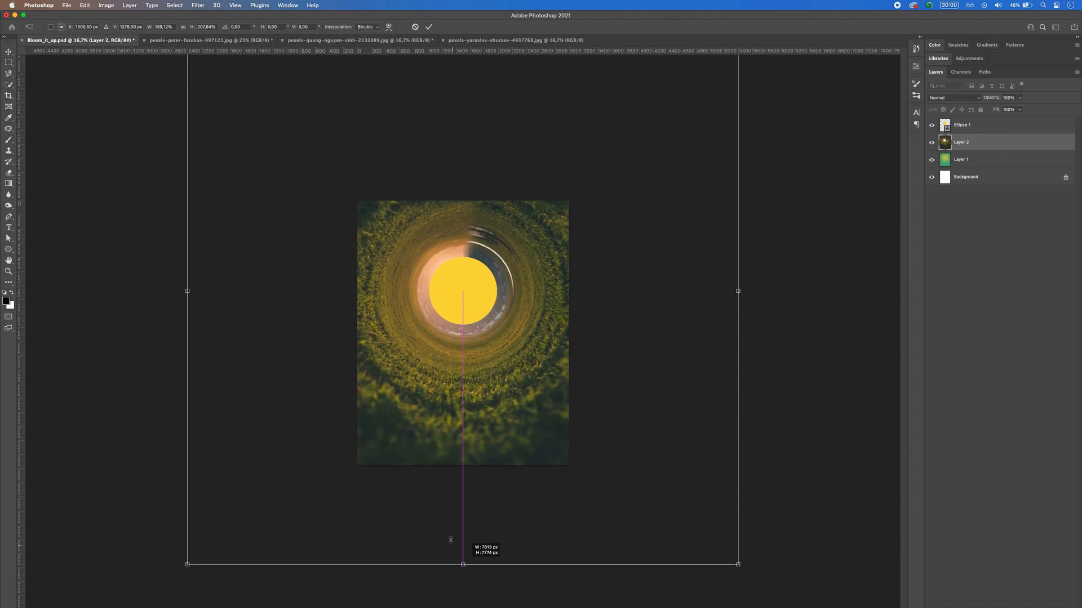
# Step: Shift the grass tunnel slightly lower and scale it to about 130% width and 194% height
pyautogui.moveTo(466, 403)
pyautogui.mouseDown()
pyautogui.moveTo(467, 445)
pyautogui.moveTo(479, 407)
pyautogui.mouseUp()
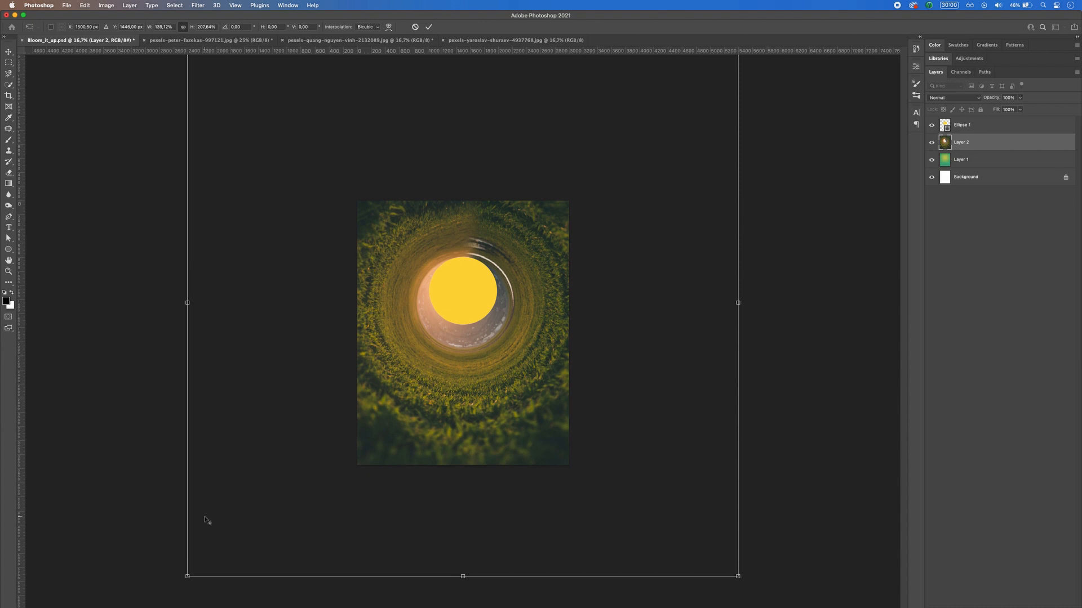
pyautogui.moveTo(188, 576); pyautogui.dragTo(204, 557)
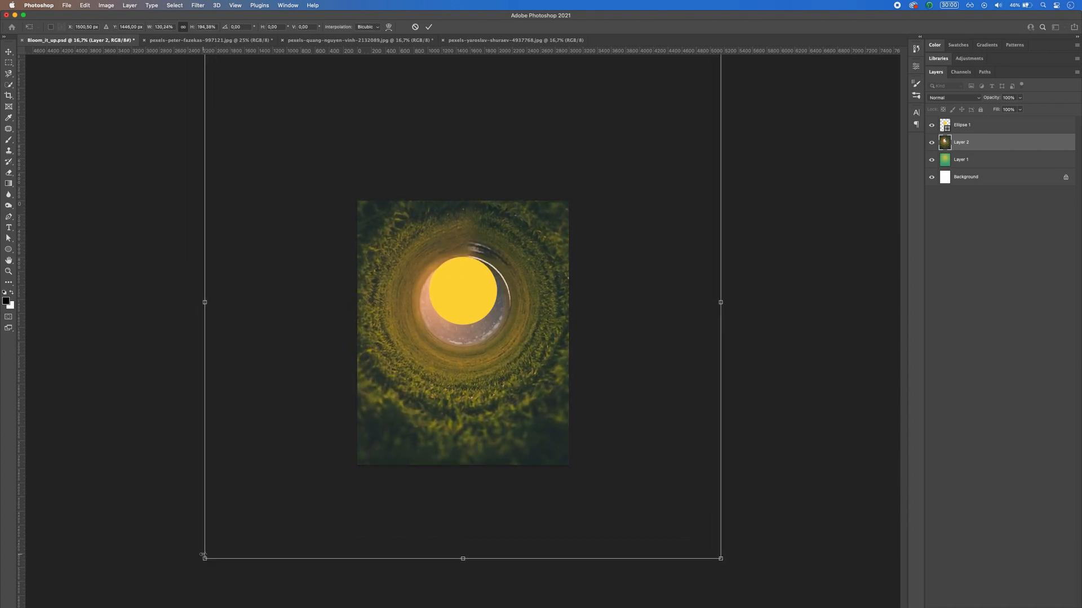
pyautogui.press('Return')
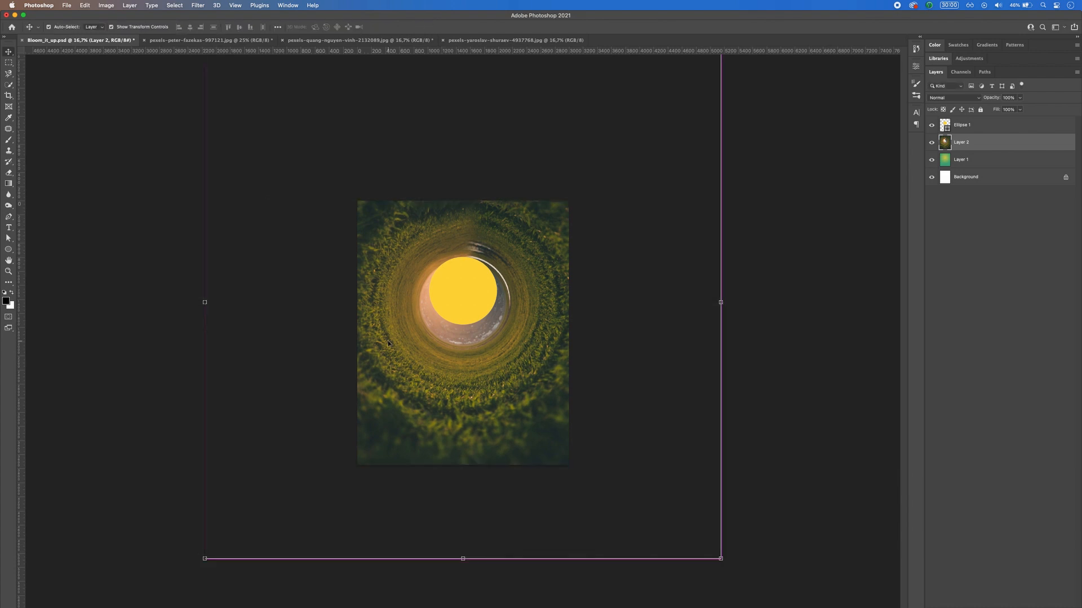
pyautogui.press('super+plus')
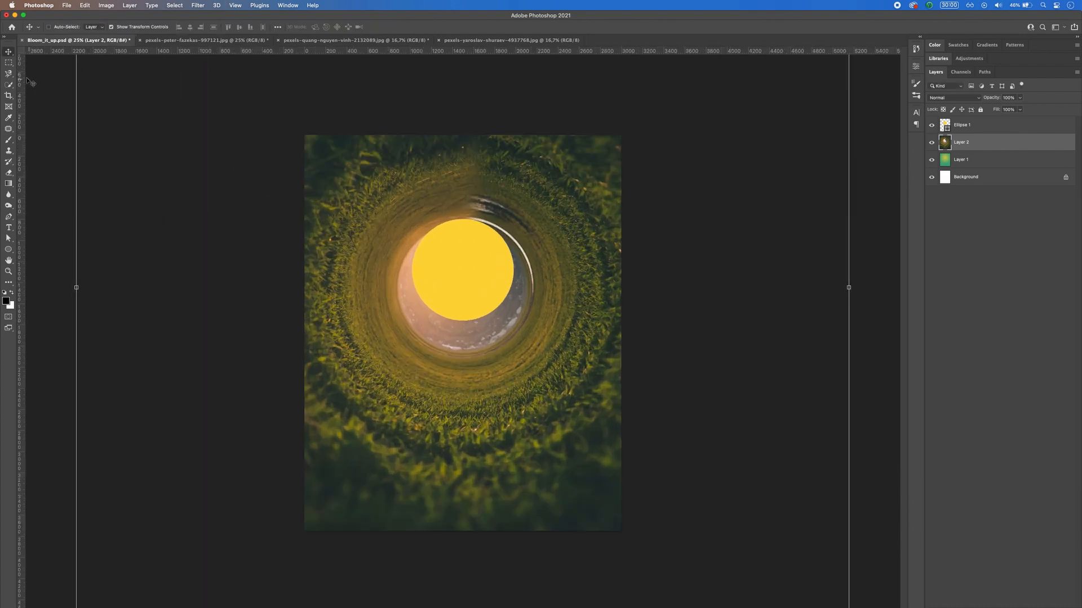
# Step: Apply the Polar Coordinates filter to the rice field photo with the thatched hut, using Rectangular to Polar
pyautogui.click(9, 63)
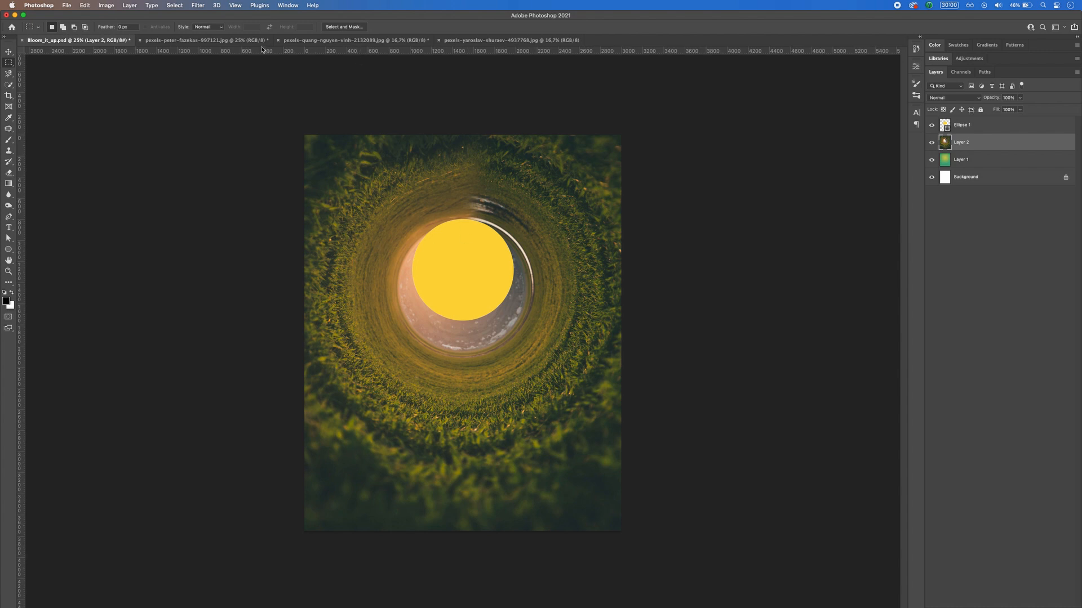
pyautogui.click(341, 42)
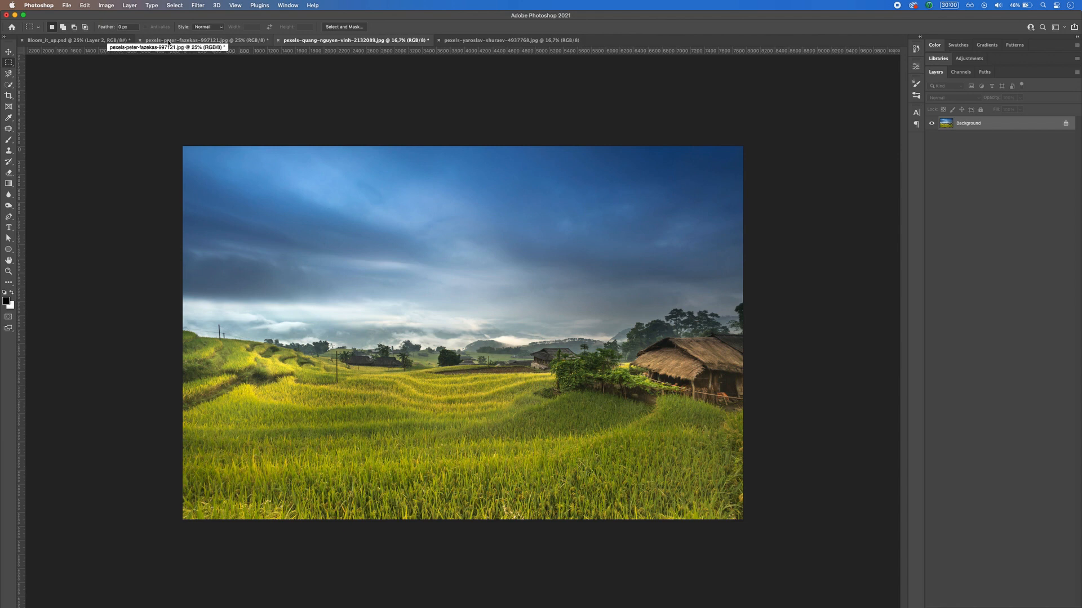
pyautogui.click(198, 5)
pyautogui.moveTo(203, 123)
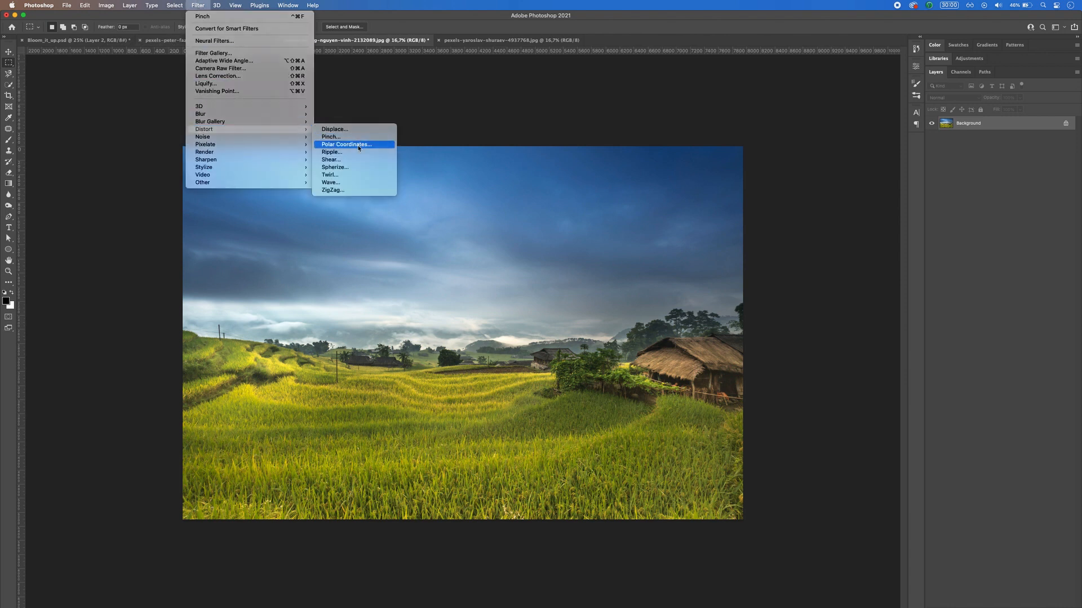
pyautogui.click(359, 146)
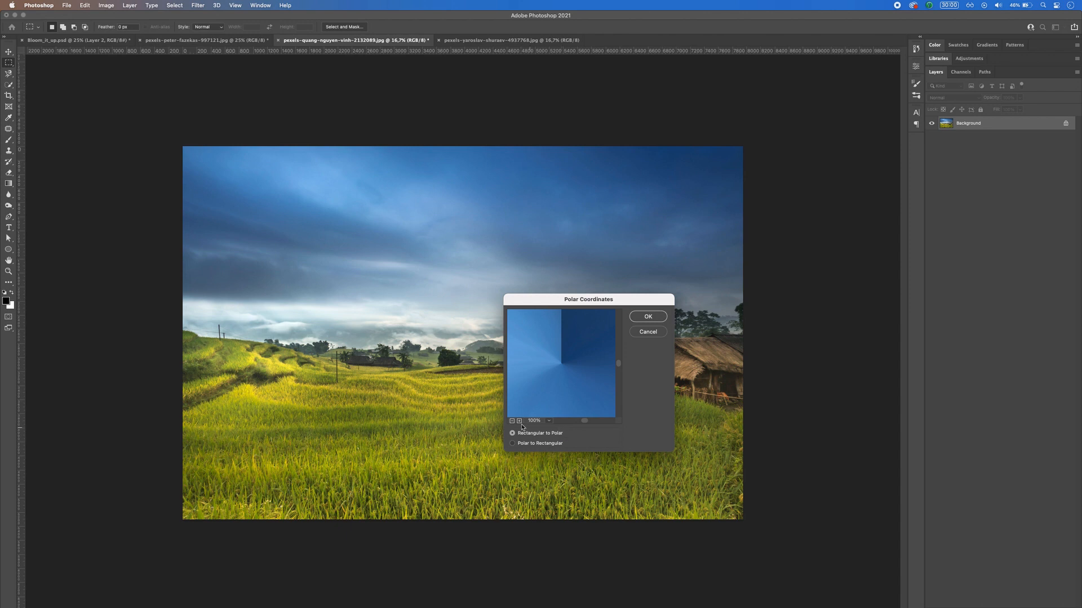
pyautogui.click(511, 422)
pyautogui.click(512, 421)
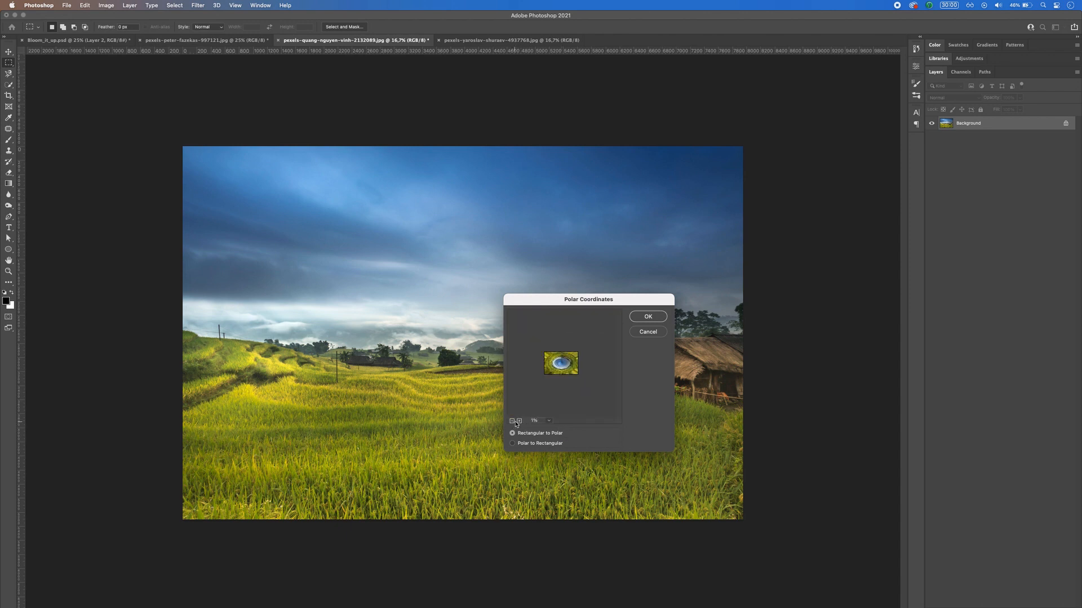
pyautogui.click(519, 421)
pyautogui.click(647, 316)
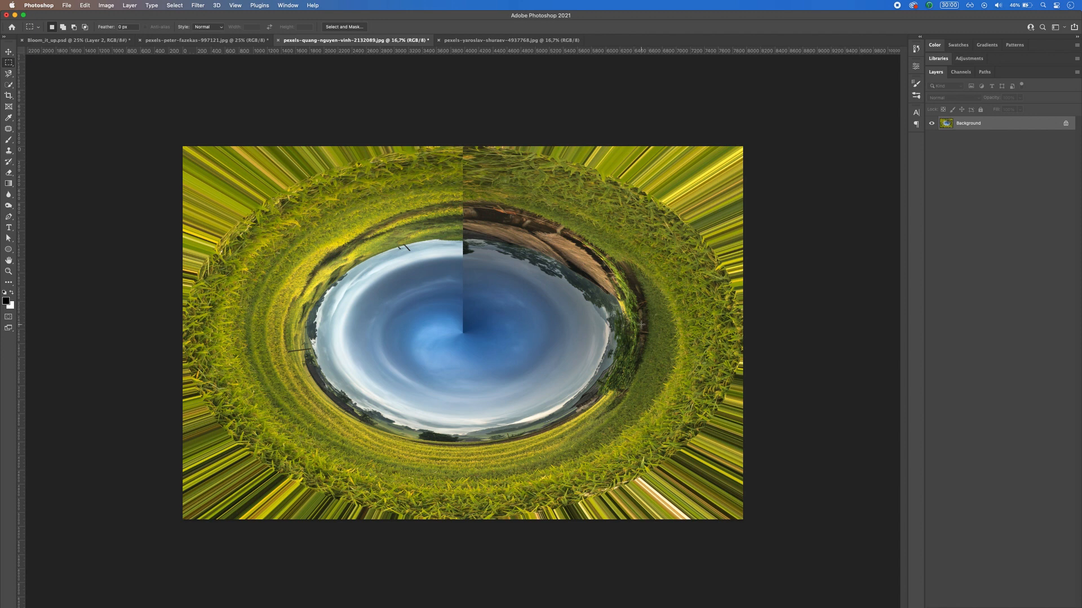
# Step: Apply the Pinch filter to the swirled rice field with an amount of 100%
pyautogui.click(199, 5)
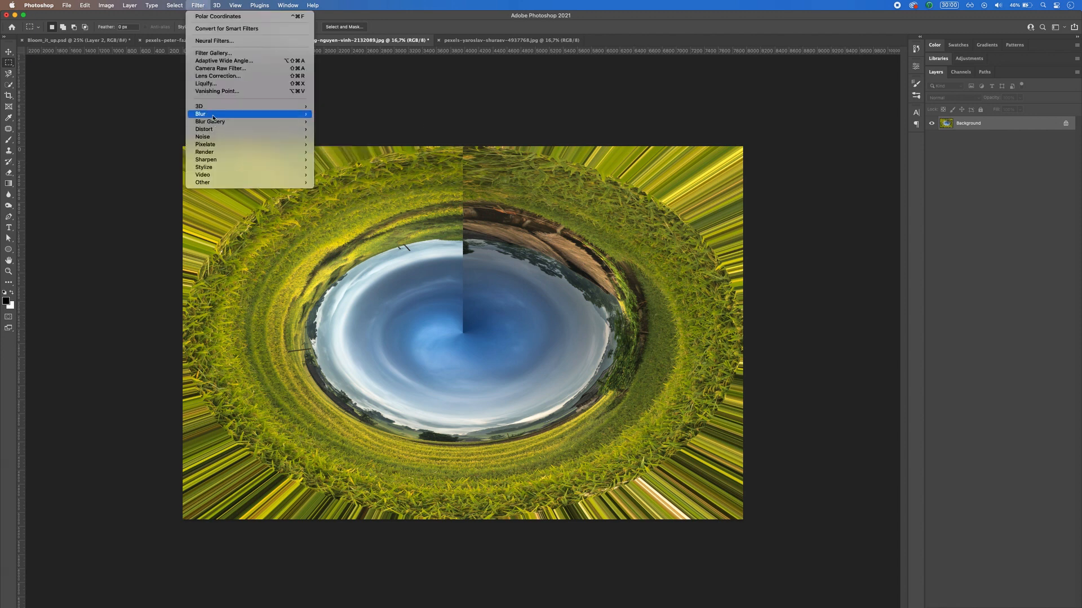
pyautogui.moveTo(216, 130)
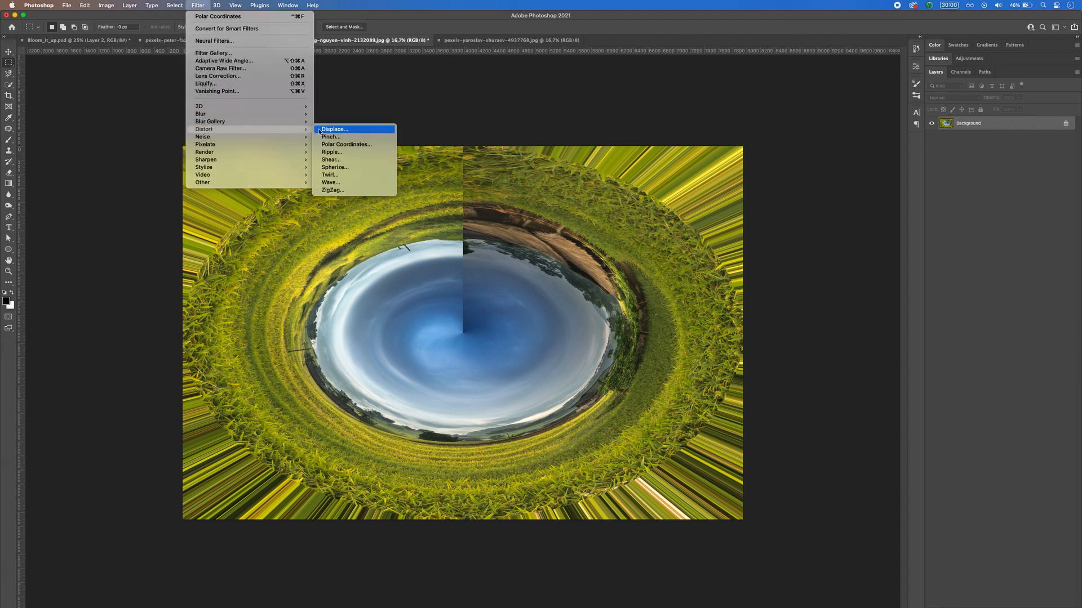
pyautogui.click(336, 144)
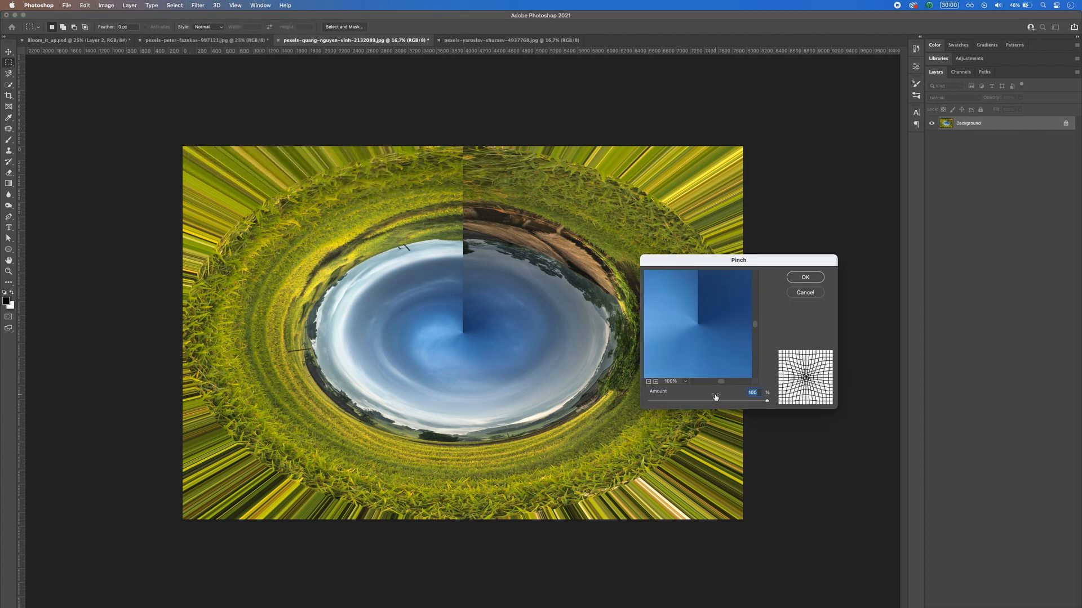
pyautogui.click(648, 382)
pyautogui.click(648, 382)
pyautogui.click(649, 382)
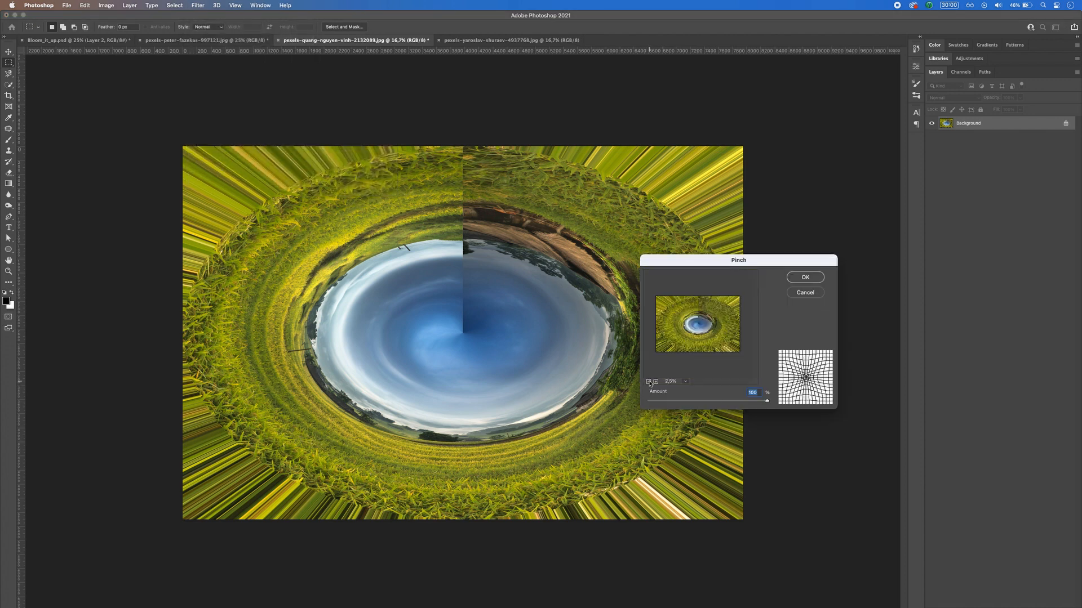
pyautogui.moveTo(767, 402)
pyautogui.mouseDown()
pyautogui.moveTo(755, 402)
pyautogui.moveTo(778, 404)
pyautogui.mouseUp()
pyautogui.click(805, 278)
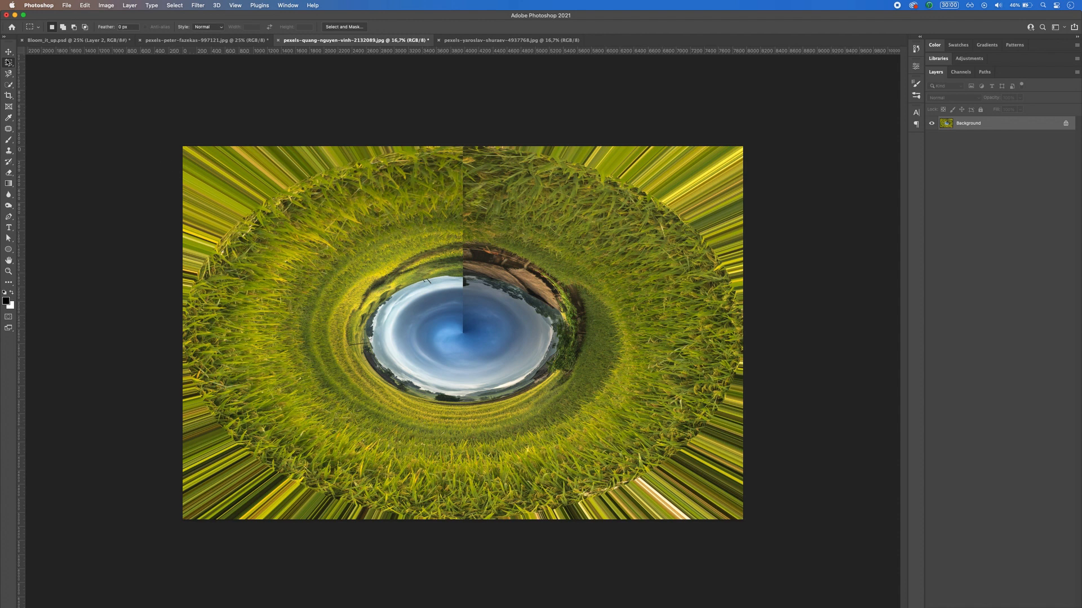
# Step: Select the oval grass ring of the pinched rice field with the Elliptical Marquee tool, leaving out the streaked corners
pyautogui.click(9, 63)
pyautogui.click(50, 70)
pyautogui.moveTo(191, 152); pyautogui.dragTo(740, 510)
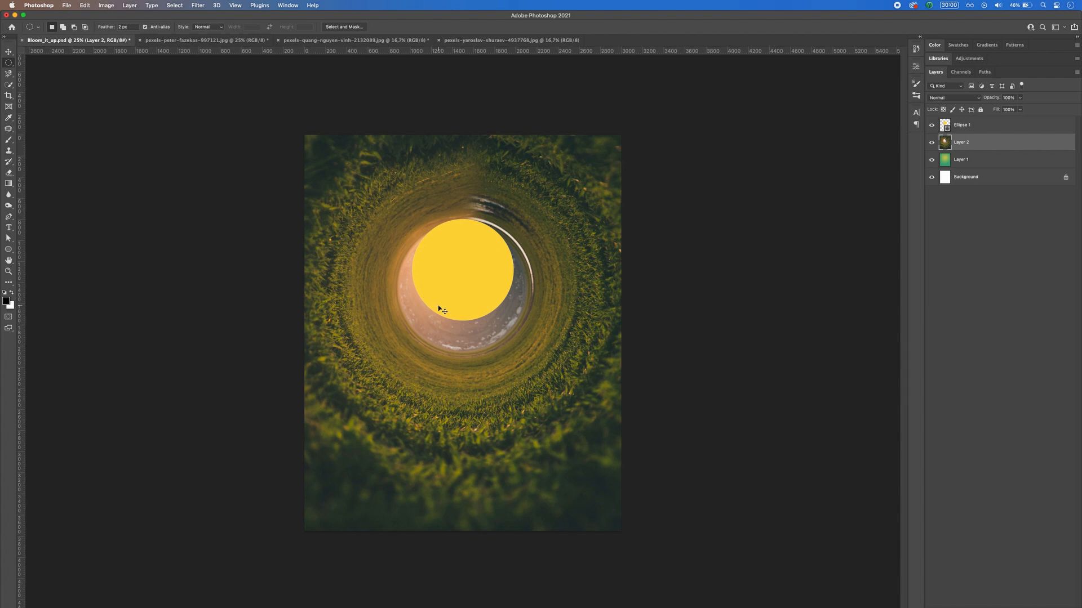
# Step: Paste the rice field ring above the grass tunnel, scale it down around the yellow sun and stretch it to about 2581 px tall
pyautogui.press('super+v')
pyautogui.press('super+t')
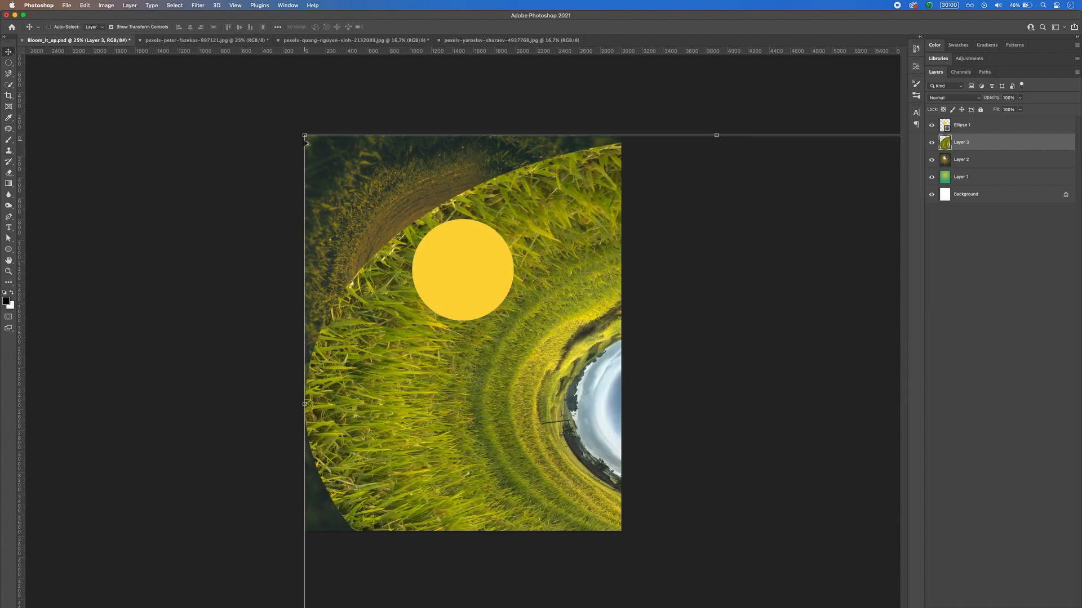
pyautogui.moveTo(305, 135); pyautogui.dragTo(594, 285)
pyautogui.moveTo(659, 402); pyautogui.dragTo(408, 245)
pyautogui.moveTo(466, 341); pyautogui.dragTo(463, 426)
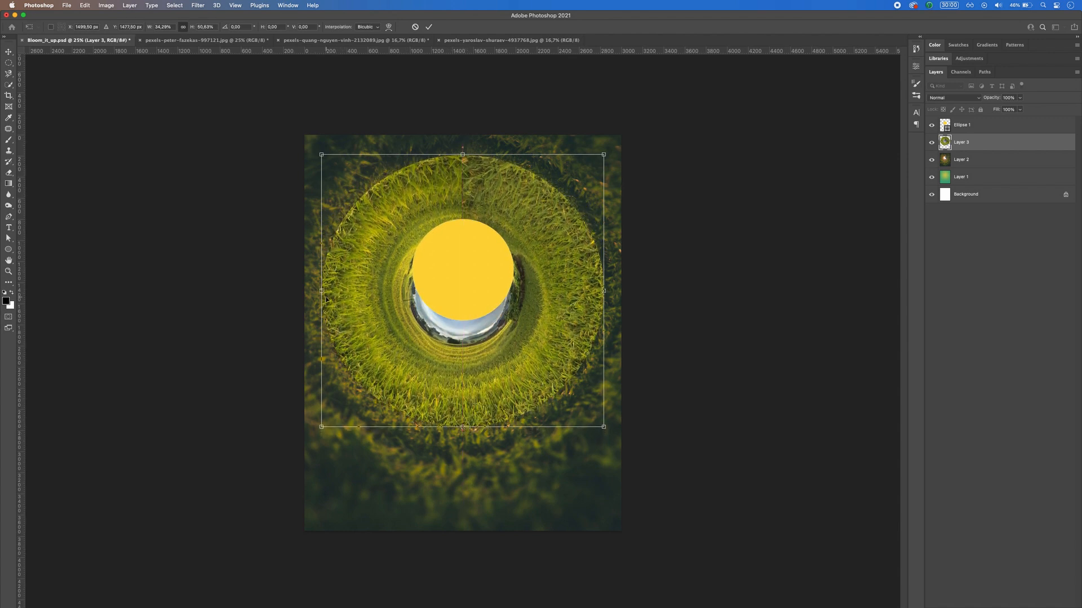
# Step: Widen the rice field ring to about 2742 px, flatten its height slightly and nudge it down
pyautogui.moveTo(322, 292); pyautogui.dragTo(318, 291)
pyautogui.moveTo(603, 291); pyautogui.dragTo(605, 290)
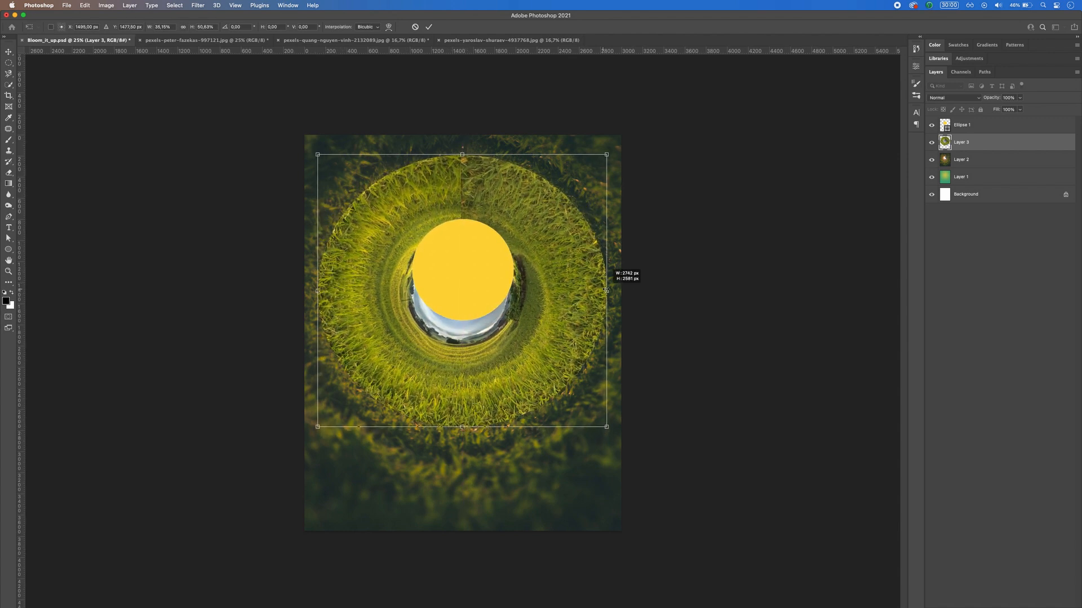
pyautogui.moveTo(462, 426)
pyautogui.mouseDown()
pyautogui.moveTo(460, 369)
pyautogui.moveTo(464, 407)
pyautogui.mouseUp()
pyautogui.moveTo(502, 366); pyautogui.dragTo(505, 369)
pyautogui.press('Return')
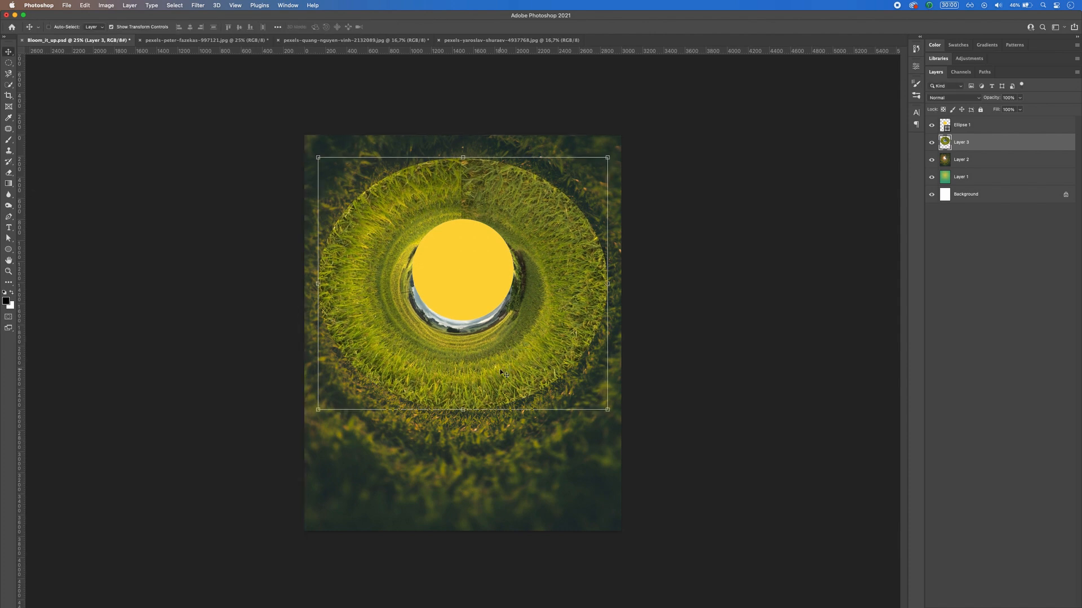
# Step: Delete the yellow sun ellipse and the radial gradient layer
pyautogui.click(966, 129)
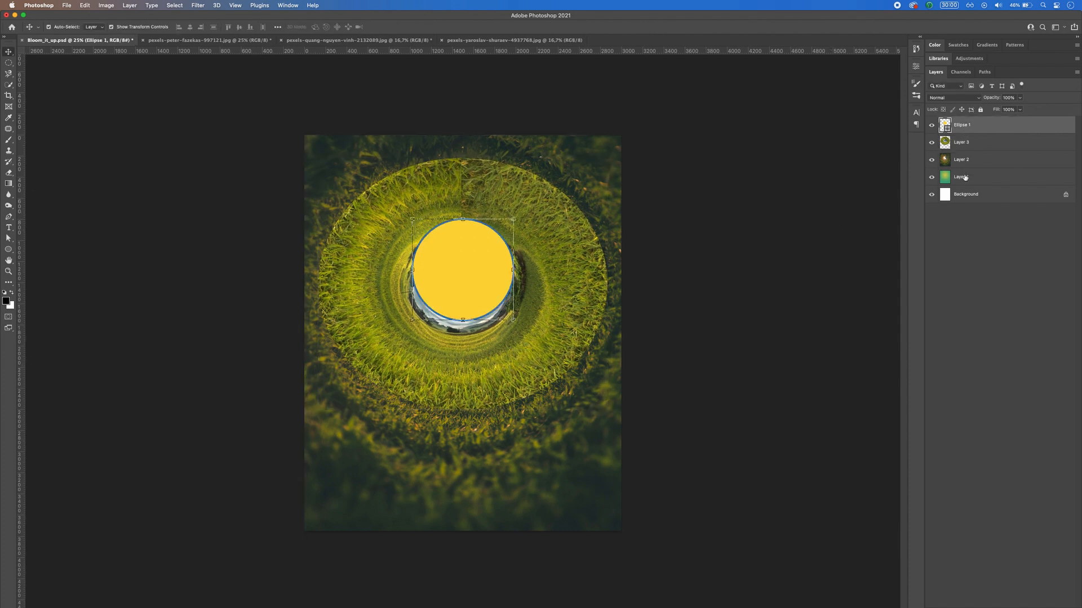
pyautogui.keyDown('super'); pyautogui.click(965, 177); pyautogui.keyUp('super')
pyautogui.press('BackSpace')
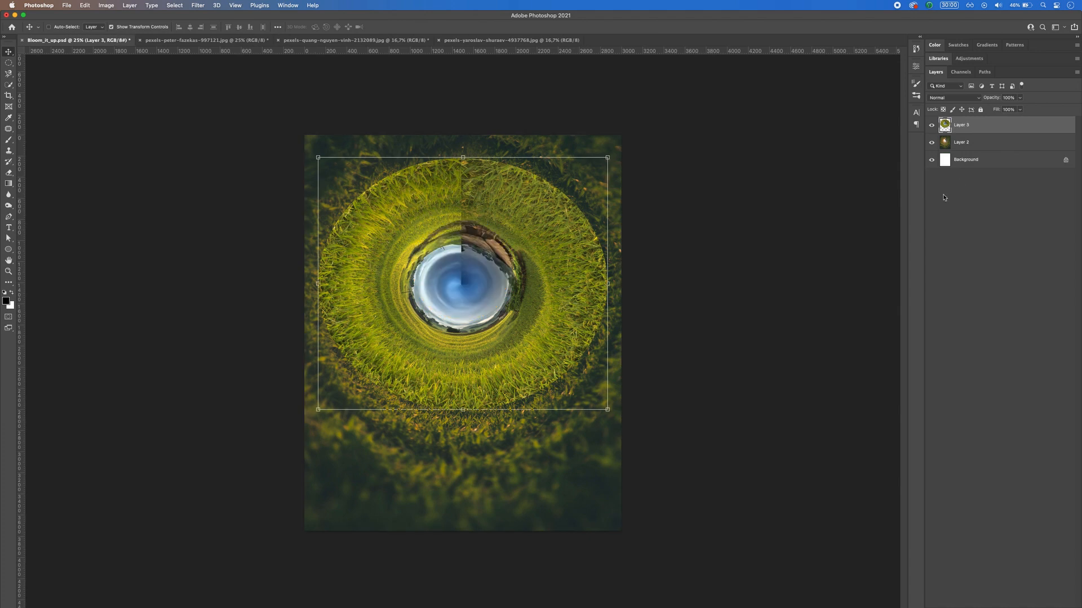
# Step: Add a layer mask to the rice field ring and invert it to hide the whole layer
pyautogui.press('m')
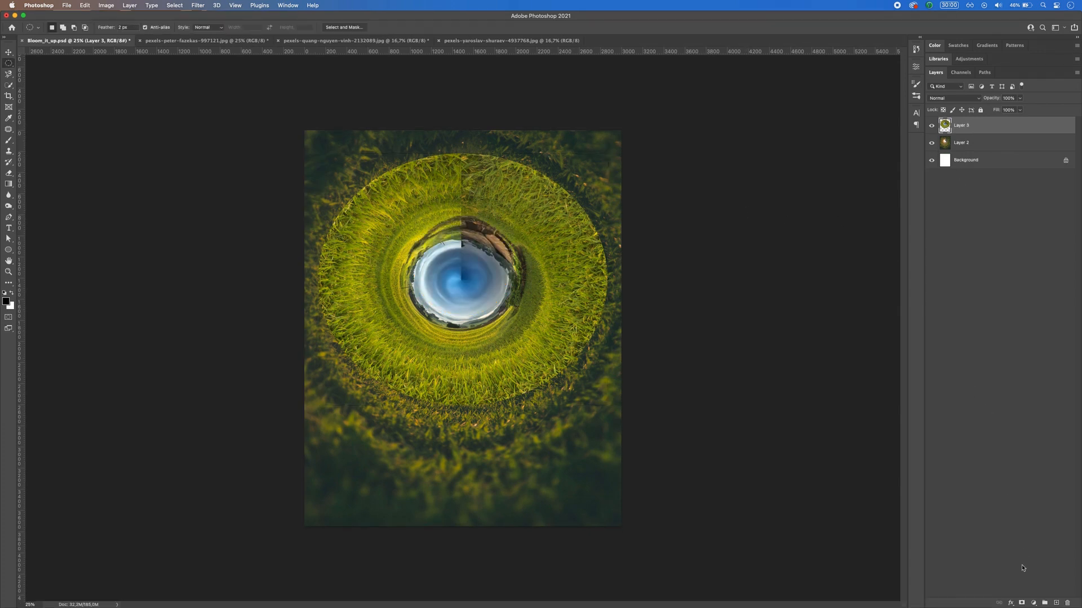
pyautogui.click(1021, 604)
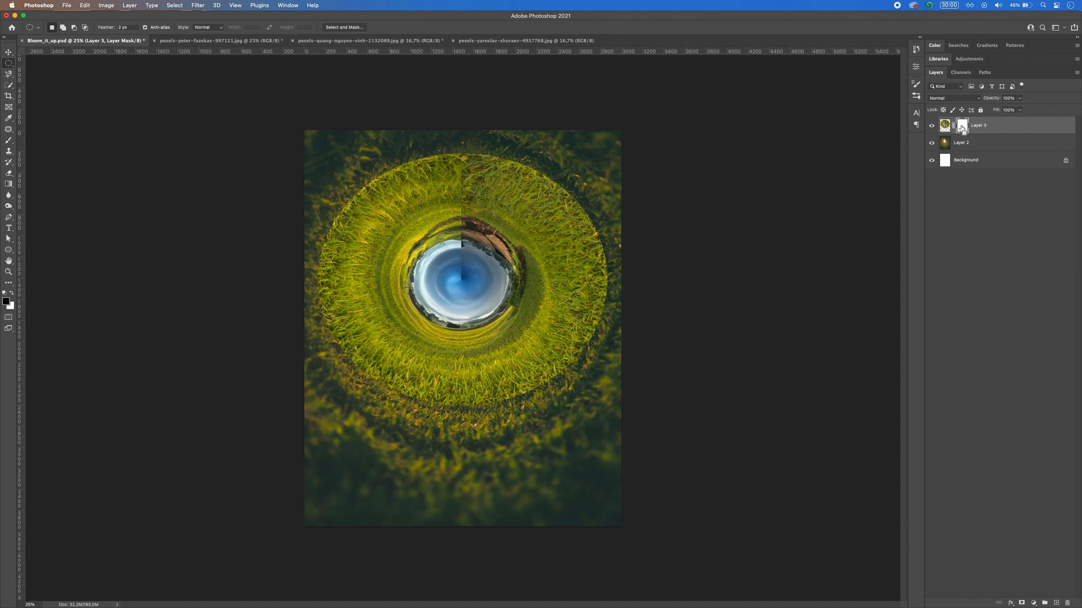
pyautogui.press('super+i')
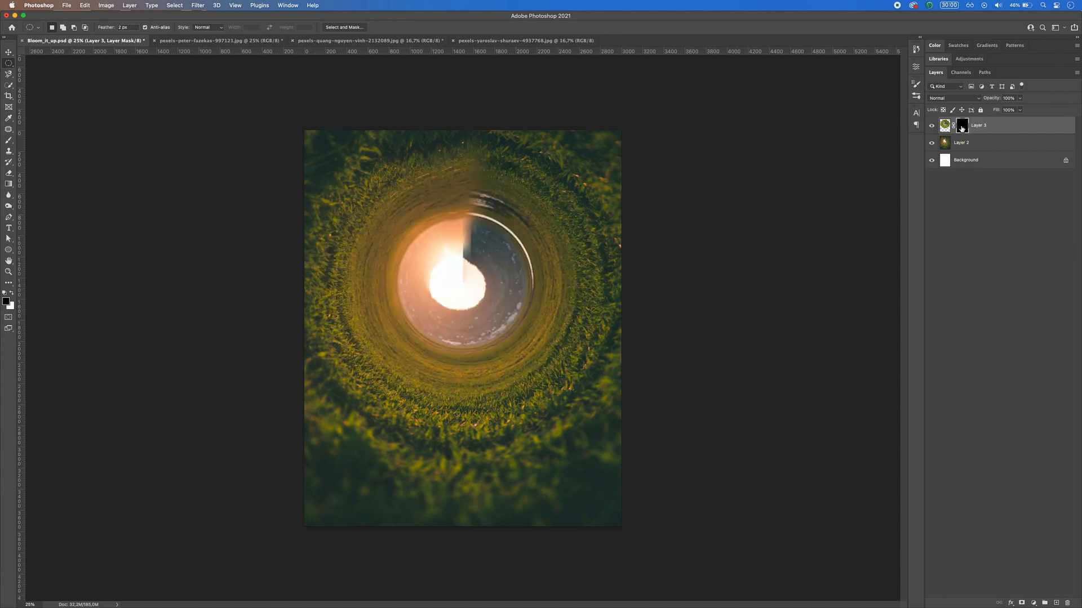
# Step: Paint white on the ring's mask with a soft brush to reveal a circular band of bright grass around the centre
pyautogui.press('b')
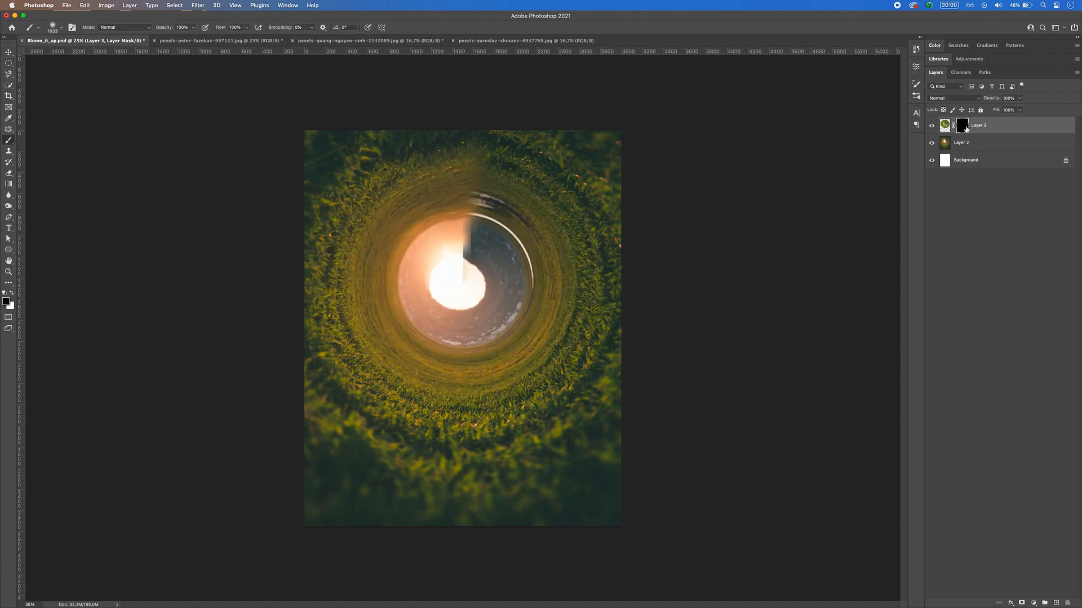
pyautogui.click(11, 293)
pyautogui.moveTo(429, 326); pyautogui.dragTo(414, 327)
pyautogui.moveTo(391, 323); pyautogui.dragTo(389, 338)
pyautogui.moveTo(381, 325)
pyautogui.mouseDown()
pyautogui.moveTo(406, 360)
pyautogui.moveTo(375, 326)
pyautogui.moveTo(369, 293)
pyautogui.moveTo(368, 310)
pyautogui.moveTo(379, 250)
pyautogui.moveTo(376, 262)
pyautogui.moveTo(415, 207)
pyautogui.moveTo(397, 215)
pyautogui.moveTo(457, 194)
pyautogui.moveTo(407, 197)
pyautogui.moveTo(499, 200)
pyautogui.moveTo(472, 191)
pyautogui.moveTo(535, 240)
pyautogui.moveTo(530, 224)
pyautogui.moveTo(542, 301)
pyautogui.moveTo(552, 276)
pyautogui.moveTo(518, 359)
pyautogui.moveTo(539, 336)
pyautogui.moveTo(483, 367)
pyautogui.moveTo(424, 376)
pyautogui.moveTo(403, 365)
pyautogui.moveTo(481, 375)
pyautogui.moveTo(431, 385)
pyautogui.moveTo(463, 389)
pyautogui.moveTo(496, 374)
pyautogui.mouseUp()
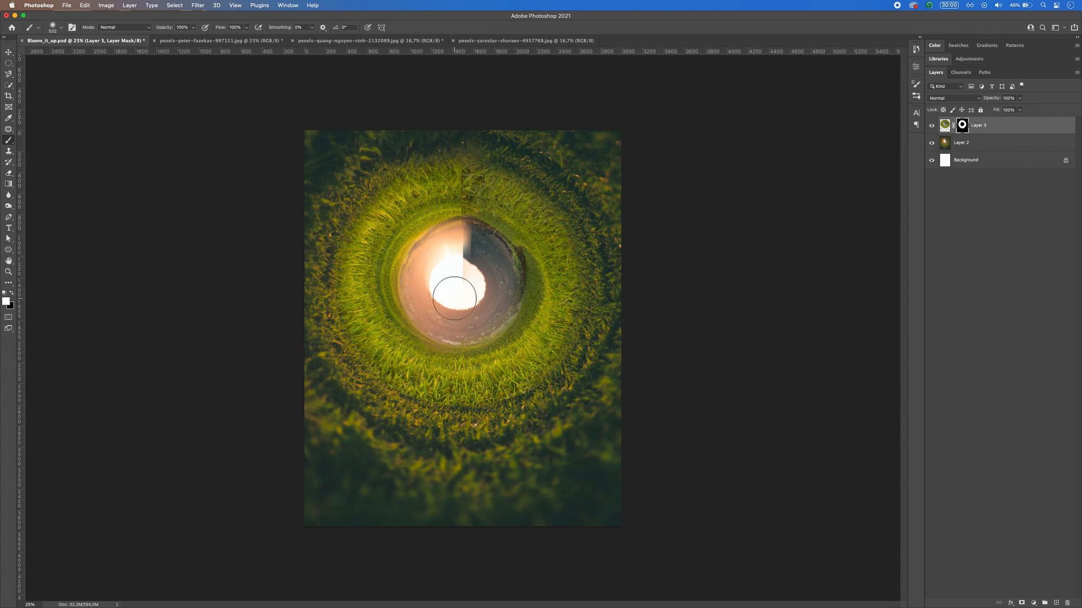
# Step: Soften the outer edge of the bright grass band by painting black on its mask with a smaller brush
pyautogui.press('[')
pyautogui.press('x')
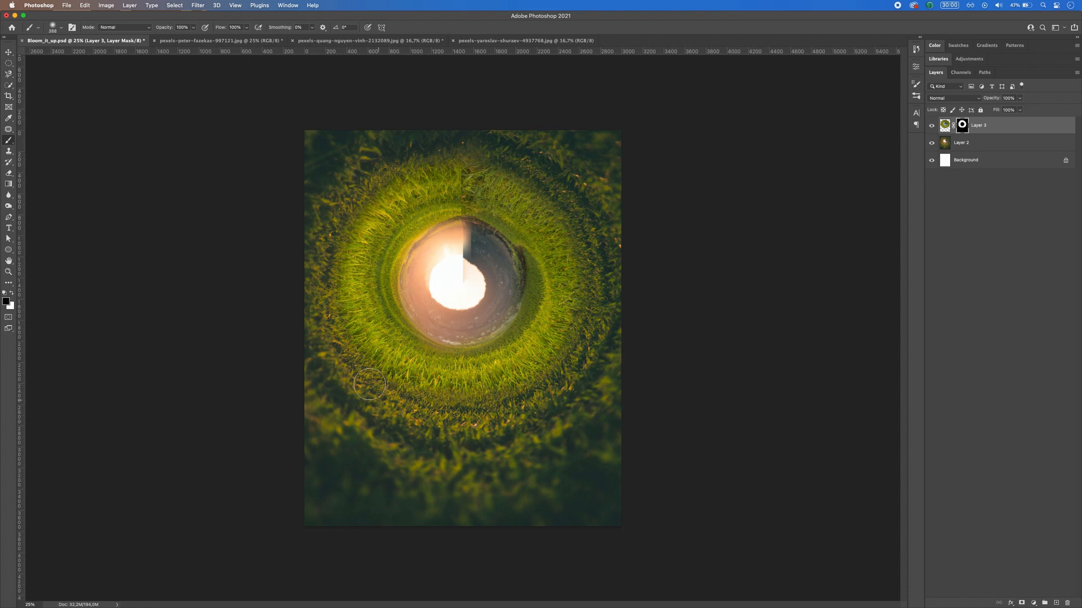
pyautogui.moveTo(347, 339)
pyautogui.mouseDown()
pyautogui.moveTo(356, 397)
pyautogui.moveTo(319, 305)
pyautogui.moveTo(322, 361)
pyautogui.moveTo(309, 264)
pyautogui.moveTo(309, 341)
pyautogui.moveTo(342, 213)
pyautogui.moveTo(384, 159)
pyautogui.moveTo(458, 129)
pyautogui.moveTo(425, 154)
pyautogui.moveTo(557, 152)
pyautogui.moveTo(429, 152)
pyautogui.moveTo(588, 168)
pyautogui.mouseUp()
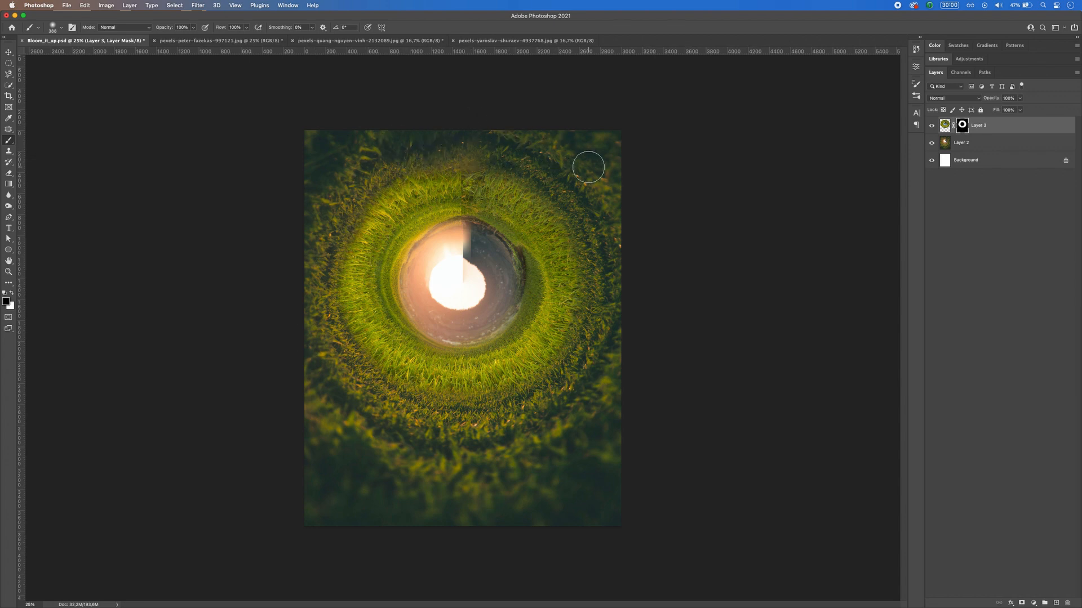
# Step: Cover the vertical seam at the top of the rice field ring with grass using the Clone Stamp on Layer 3's image
pyautogui.click(9, 63)
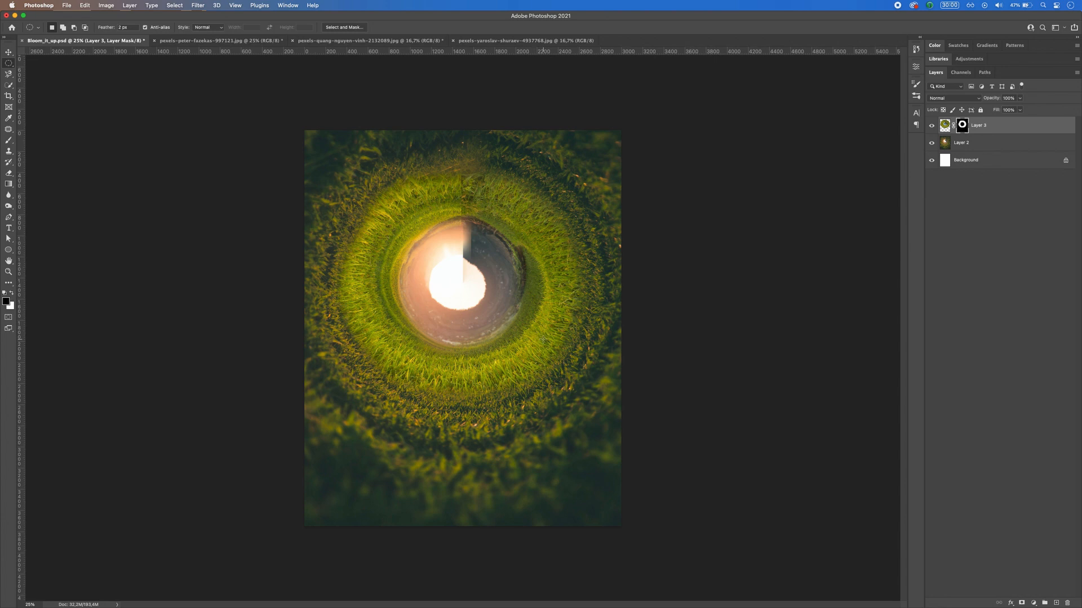
pyautogui.click(944, 126)
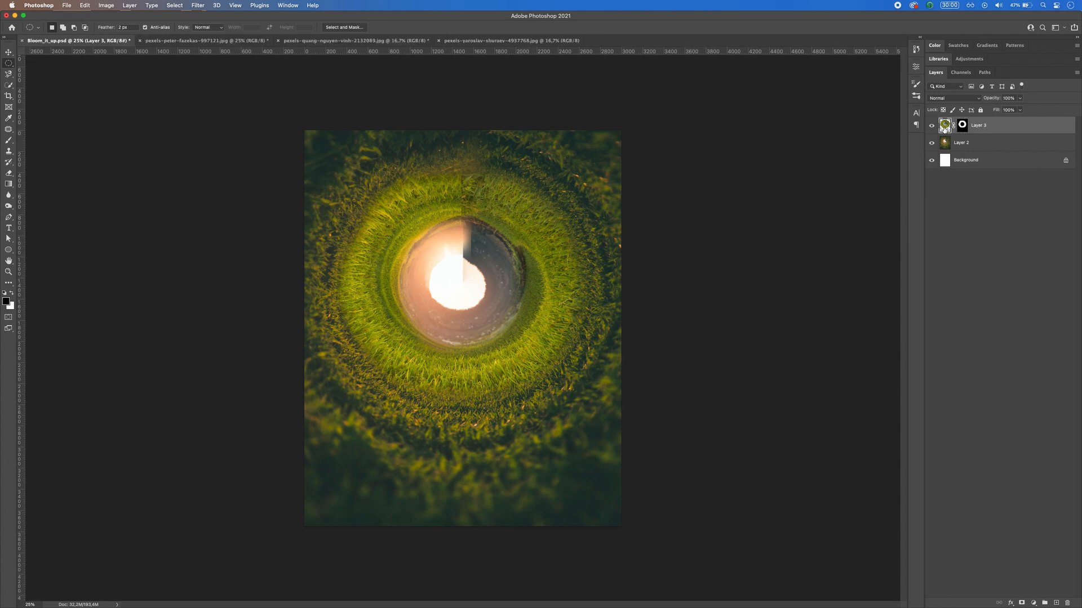
pyautogui.click(8, 151)
pyautogui.moveTo(445, 189); pyautogui.dragTo(429, 193)
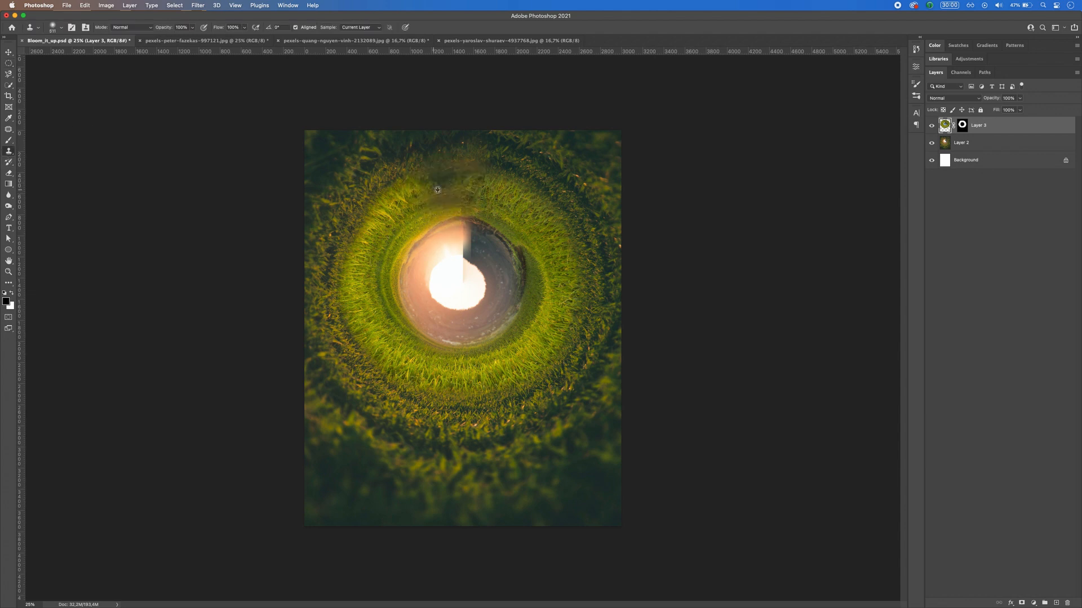
pyautogui.press('super+z')
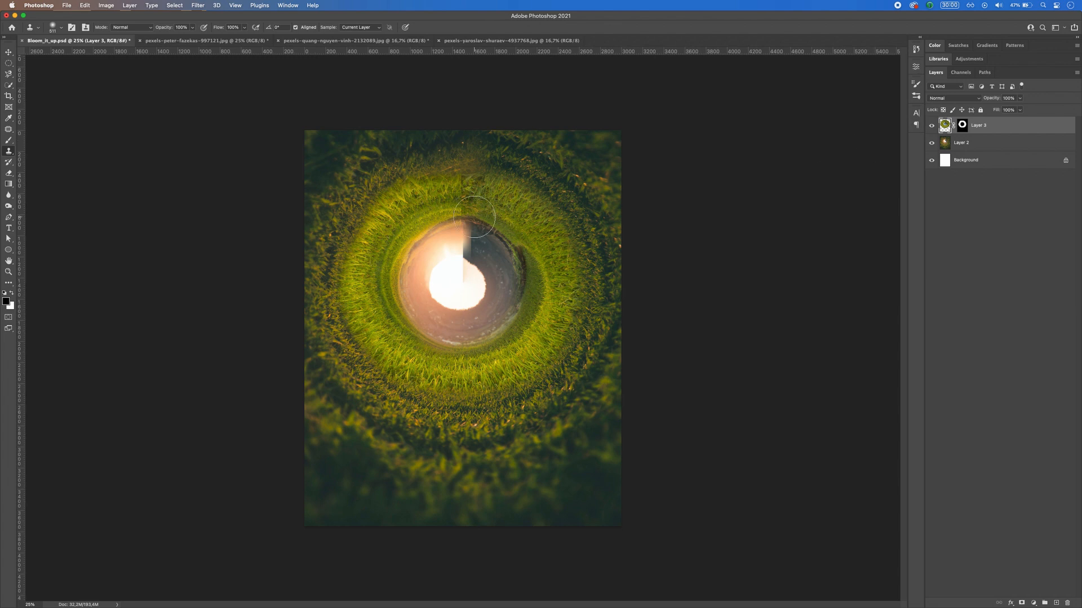
pyautogui.moveTo(448, 219); pyautogui.dragTo(437, 219)
pyautogui.keyDown('alt'); pyautogui.click(488, 193); pyautogui.keyUp('alt')
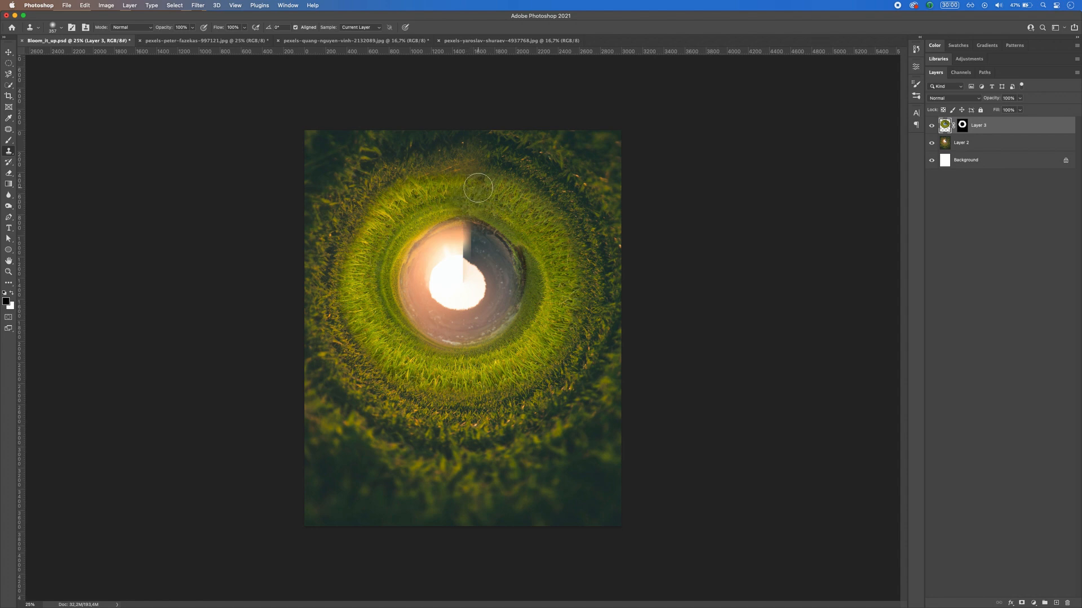
pyautogui.moveTo(479, 188); pyautogui.dragTo(468, 181)
pyautogui.click(9, 62)
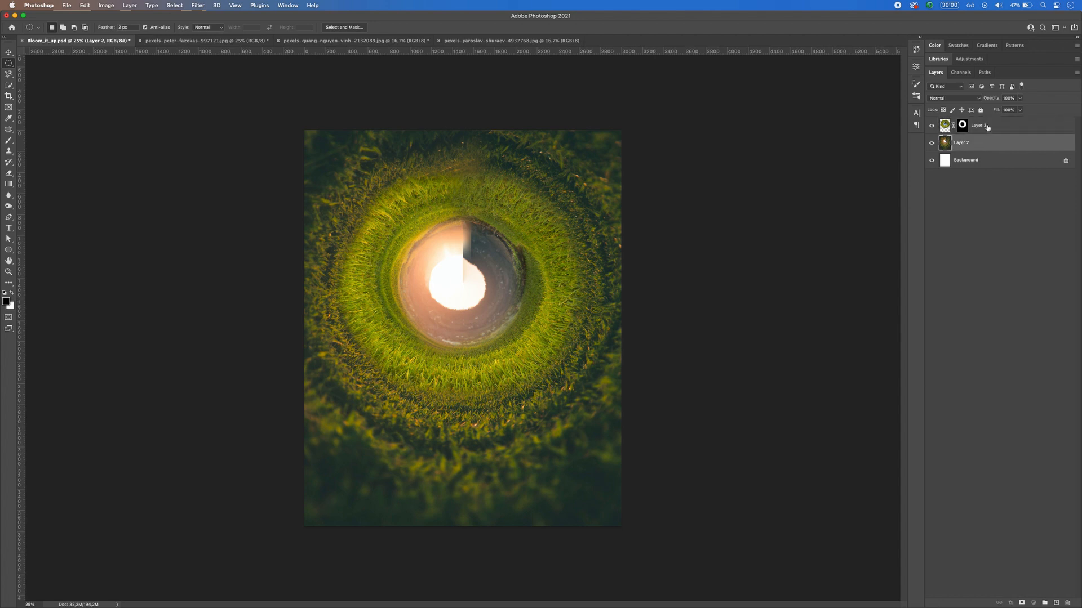
# Step: Add a Brightness/Contrast adjustment clipped to the rice field ring, with brightness about -43 and contrast 7
pyautogui.click(1033, 603)
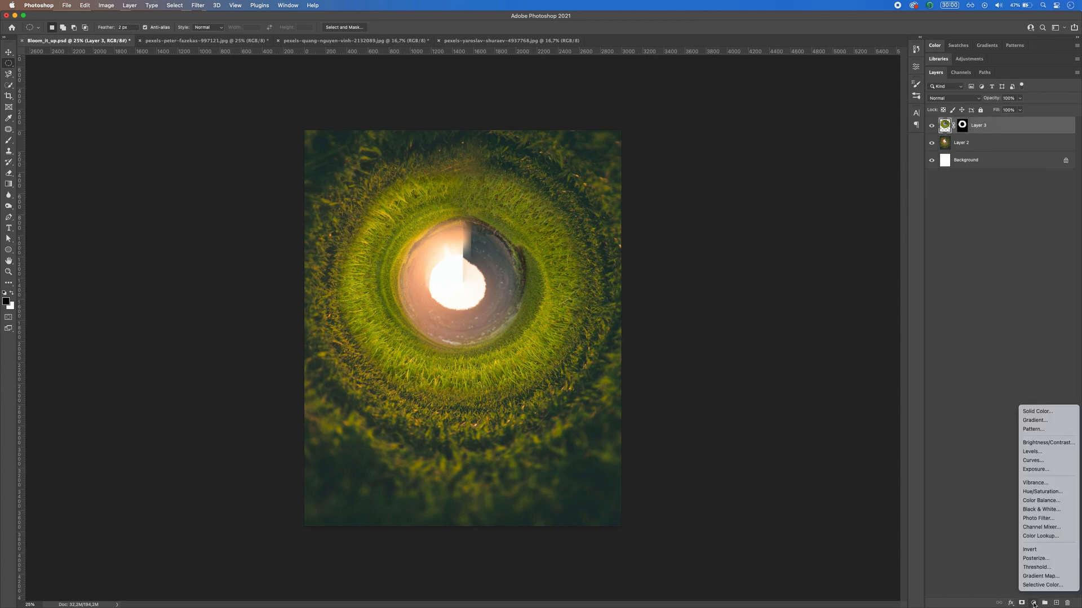
pyautogui.click(1033, 443)
pyautogui.click(807, 76)
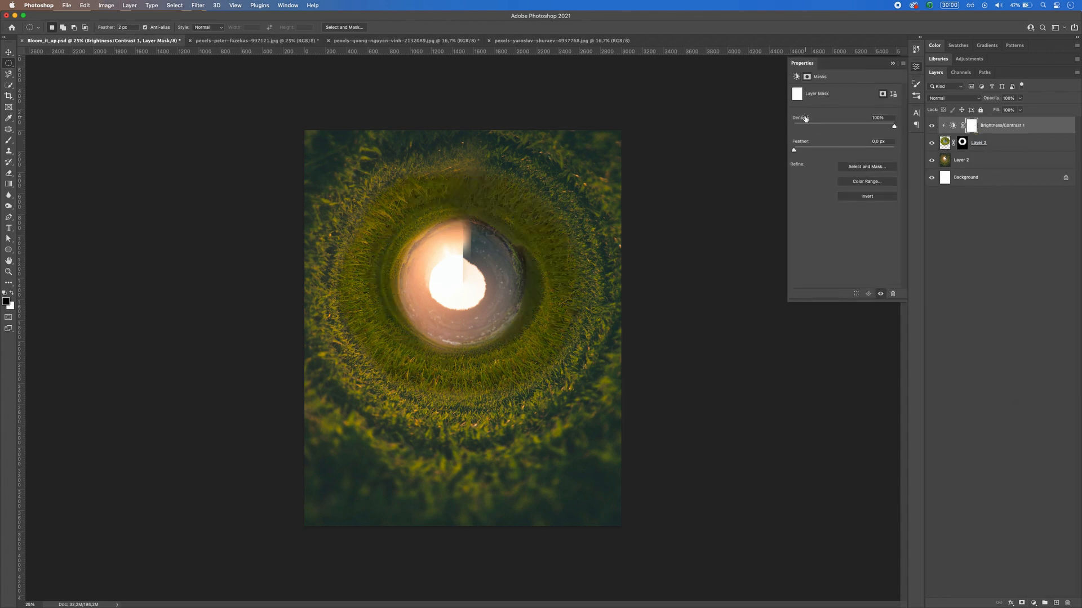
pyautogui.click(953, 126)
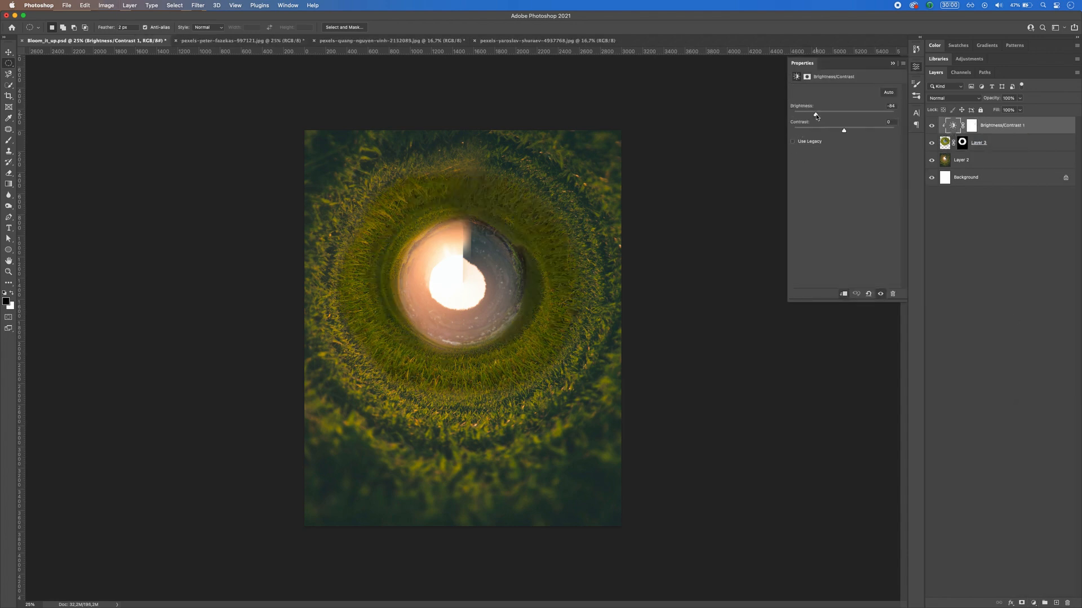
pyautogui.moveTo(816, 116)
pyautogui.mouseDown()
pyautogui.moveTo(839, 117)
pyautogui.moveTo(830, 132)
pyautogui.moveTo(801, 132)
pyautogui.moveTo(863, 133)
pyautogui.moveTo(849, 135)
pyautogui.moveTo(829, 115)
pyautogui.mouseUp()
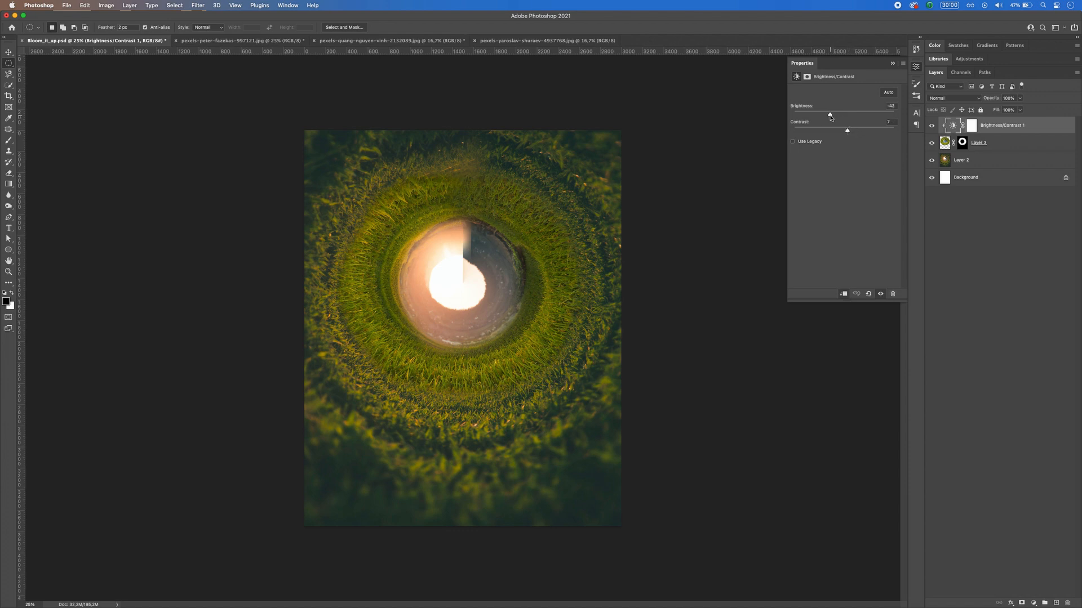
pyautogui.click(902, 65)
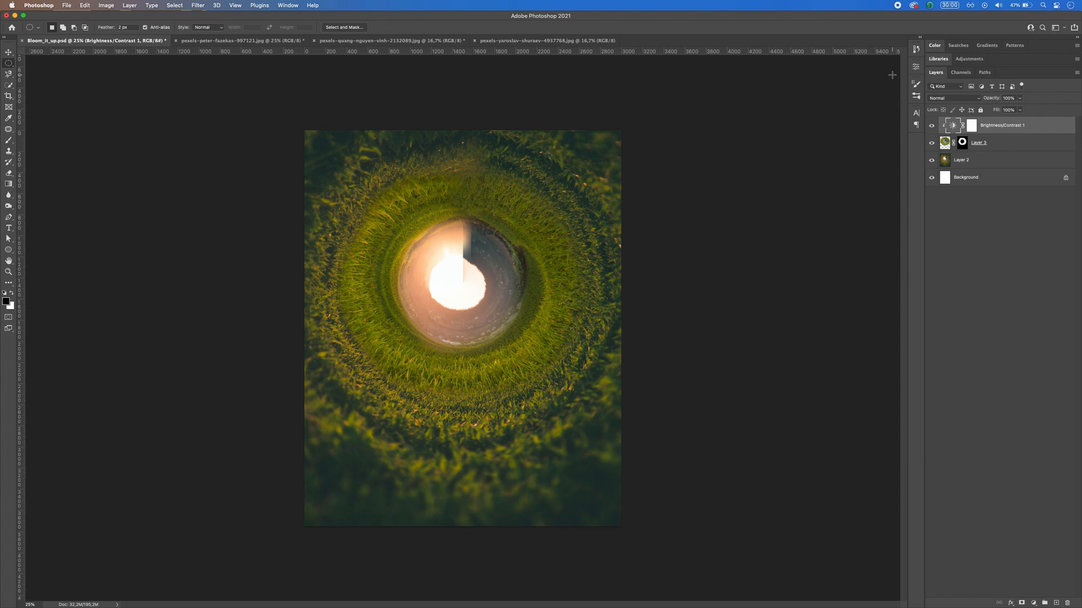
# Step: Add a layer mask to the grass tunnel on Layer 2 and paint its central sky out in black
pyautogui.click(961, 144)
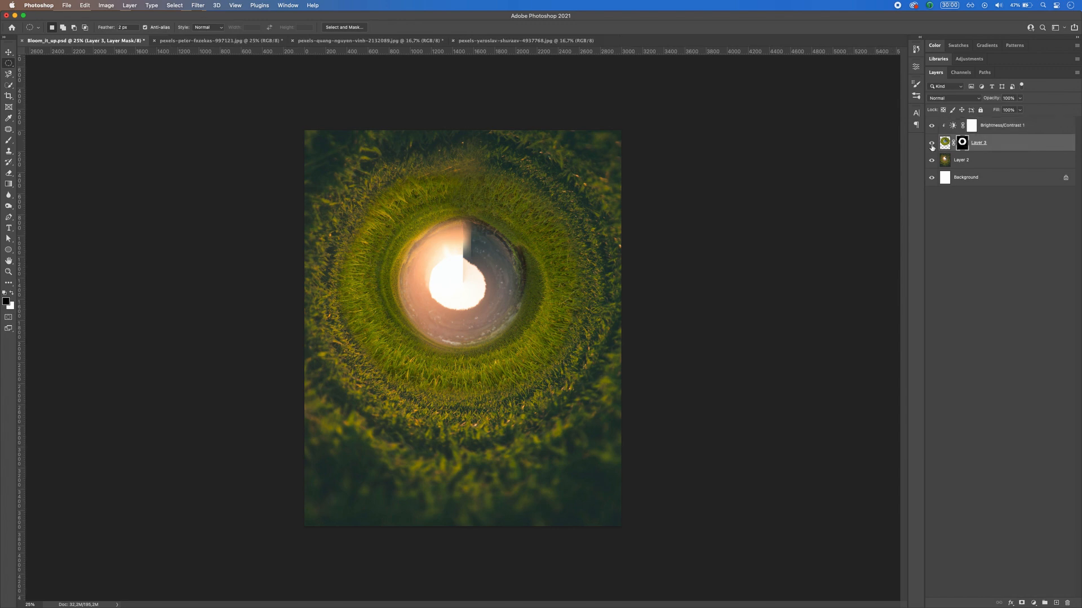
pyautogui.click(946, 163)
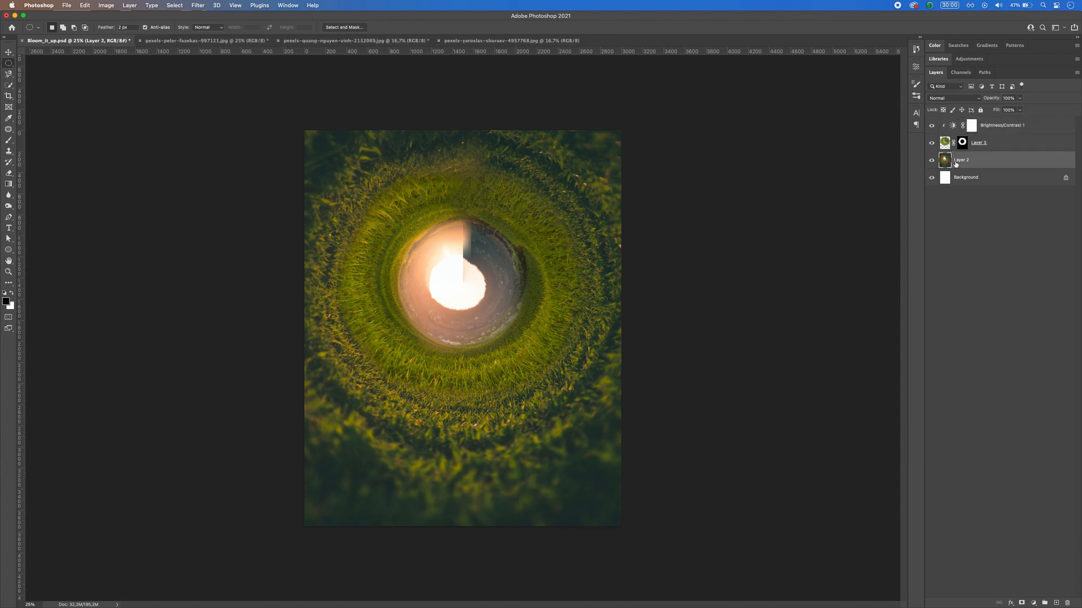
pyautogui.click(1021, 603)
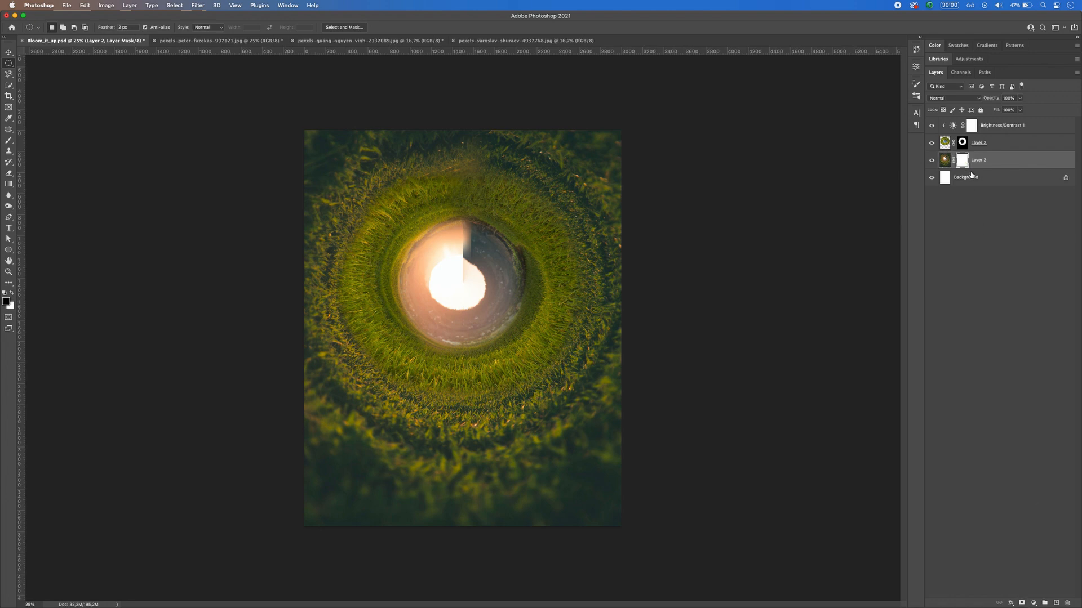
pyautogui.press('b')
pyautogui.moveTo(460, 295)
pyautogui.mouseDown()
pyautogui.moveTo(486, 296)
pyautogui.moveTo(476, 248)
pyautogui.moveTo(460, 253)
pyautogui.moveTo(475, 245)
pyautogui.moveTo(435, 293)
pyautogui.moveTo(454, 317)
pyautogui.moveTo(480, 318)
pyautogui.moveTo(512, 271)
pyautogui.moveTo(492, 240)
pyautogui.moveTo(459, 241)
pyautogui.moveTo(411, 291)
pyautogui.moveTo(466, 275)
pyautogui.mouseUp()
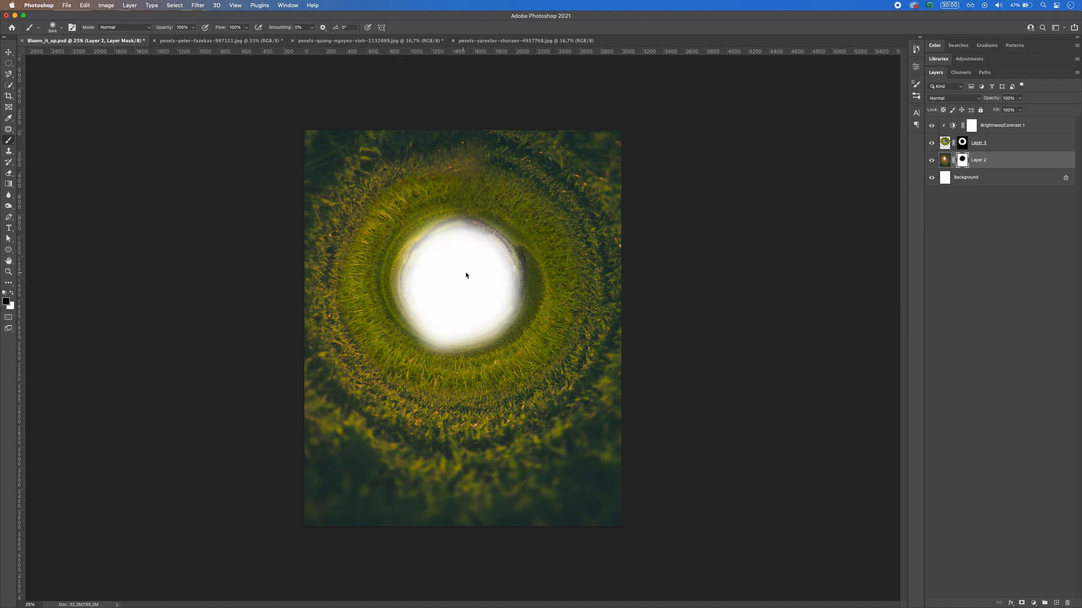
# Step: Paint black on the rice field ring's mask to clear the leftover fringe along the edge of the central hole
pyautogui.click(964, 145)
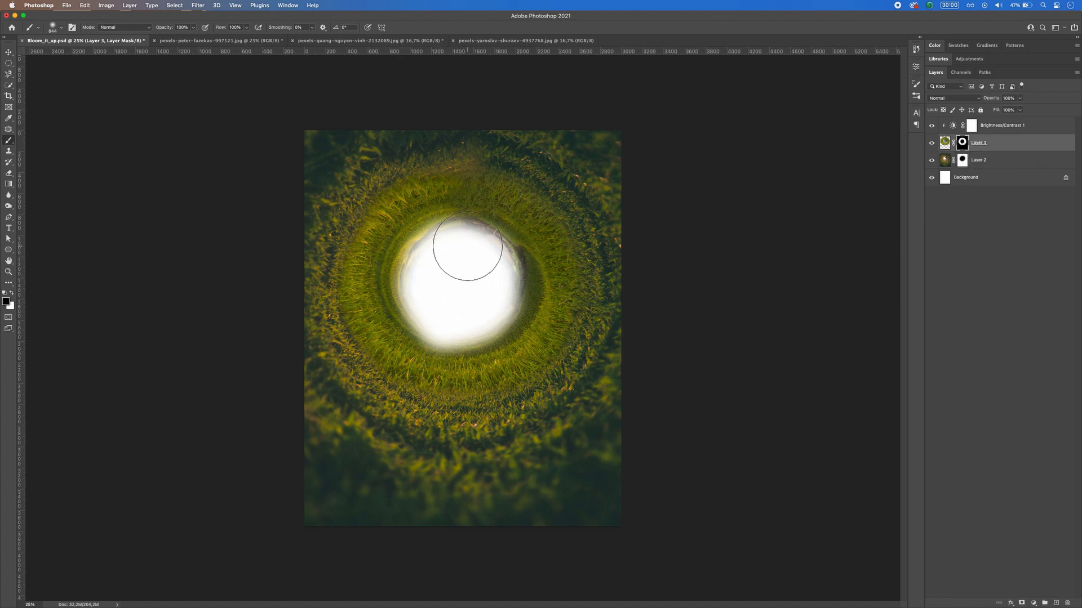
pyautogui.moveTo(475, 251)
pyautogui.keyDown('ctrl'); pyautogui.keyDown('alt'); pyautogui.mouseDown()
pyautogui.moveTo(446, 250)
pyautogui.moveTo(508, 260)
pyautogui.moveTo(512, 282)
pyautogui.moveTo(502, 308)
pyautogui.moveTo(461, 333)
pyautogui.moveTo(430, 303)
pyautogui.moveTo(418, 264)
pyautogui.moveTo(444, 238)
pyautogui.moveTo(475, 236)
pyautogui.moveTo(484, 256)
pyautogui.mouseUp(); pyautogui.keyUp('alt'); pyautogui.keyUp('ctrl')
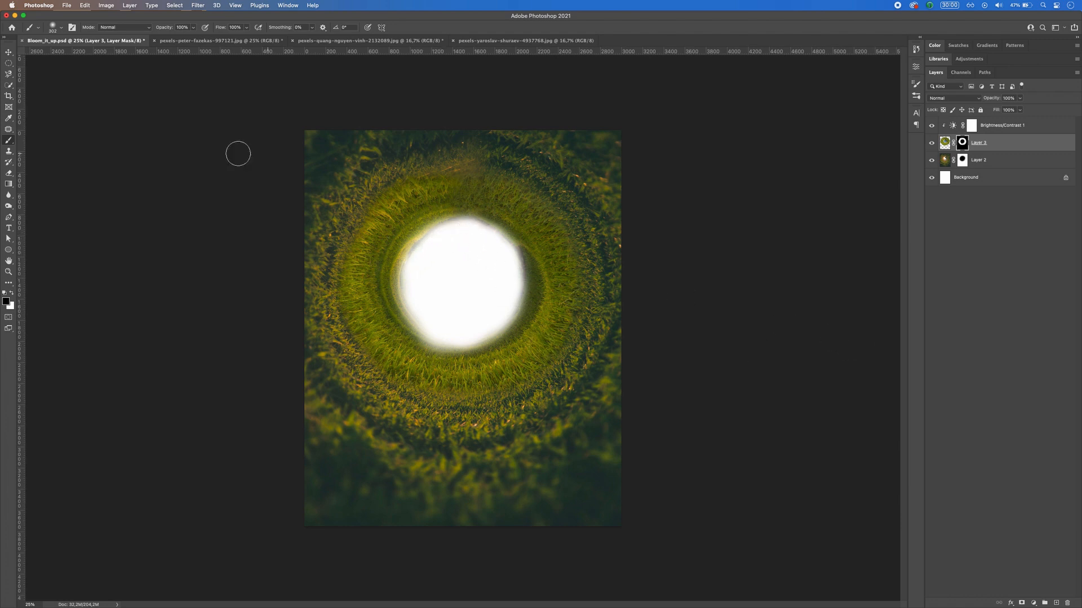
pyautogui.click(9, 64)
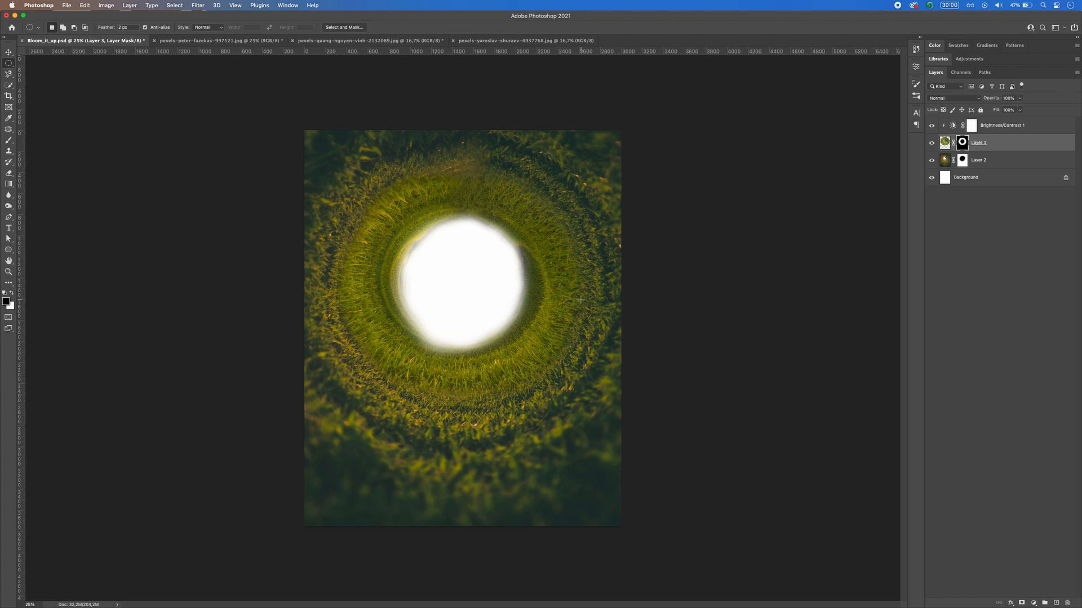
# Step: Add a colorized Hue/Saturation adjustment clipped to the rice field ring, with hue 67, saturation 57 and lightness -5
pyautogui.click(996, 129)
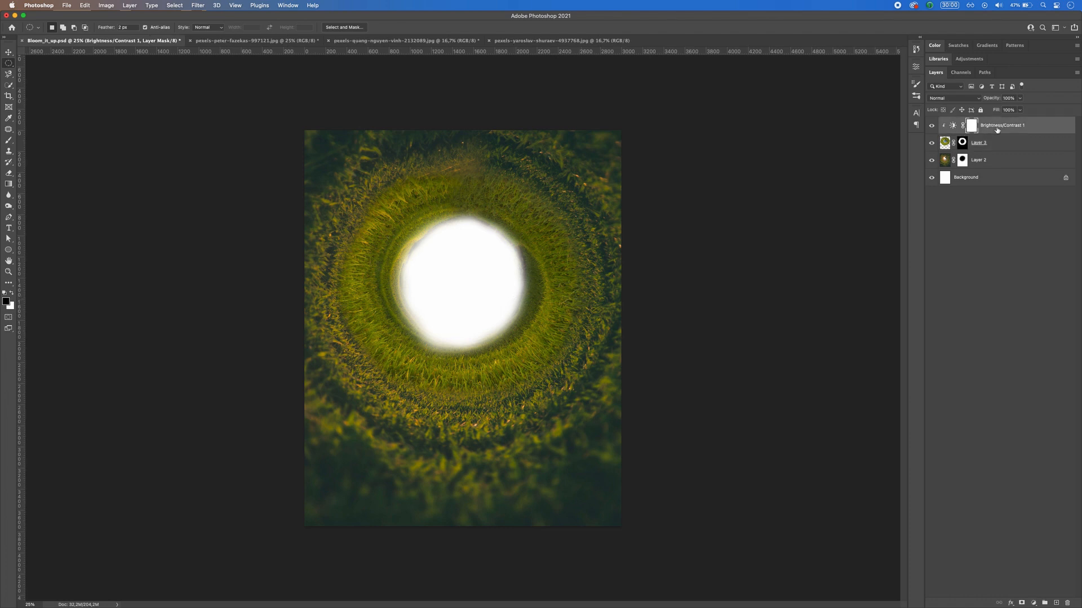
pyautogui.click(1034, 604)
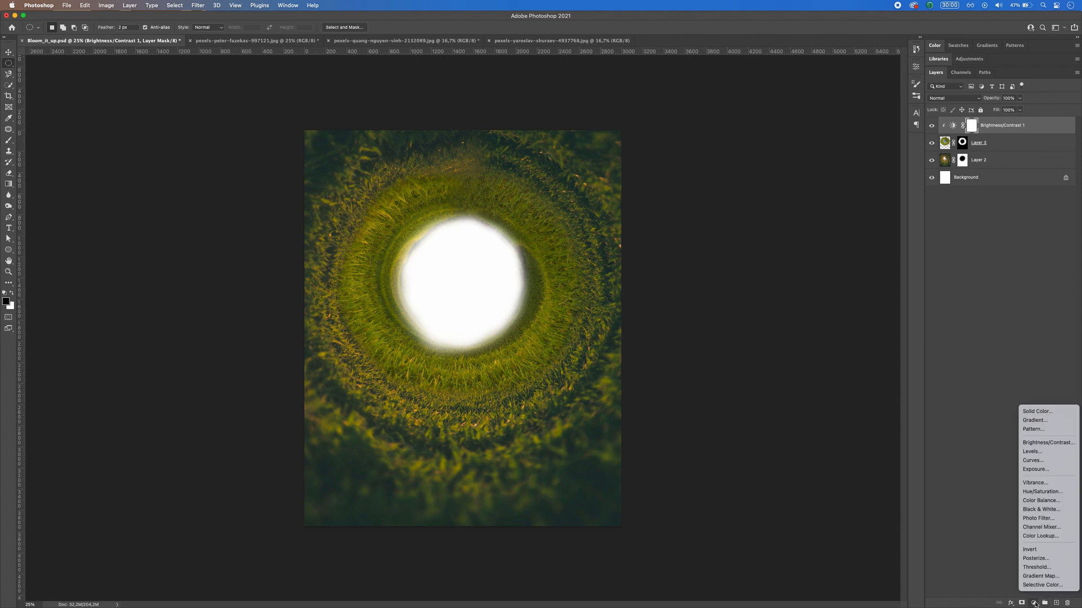
pyautogui.click(1042, 492)
pyautogui.click(836, 167)
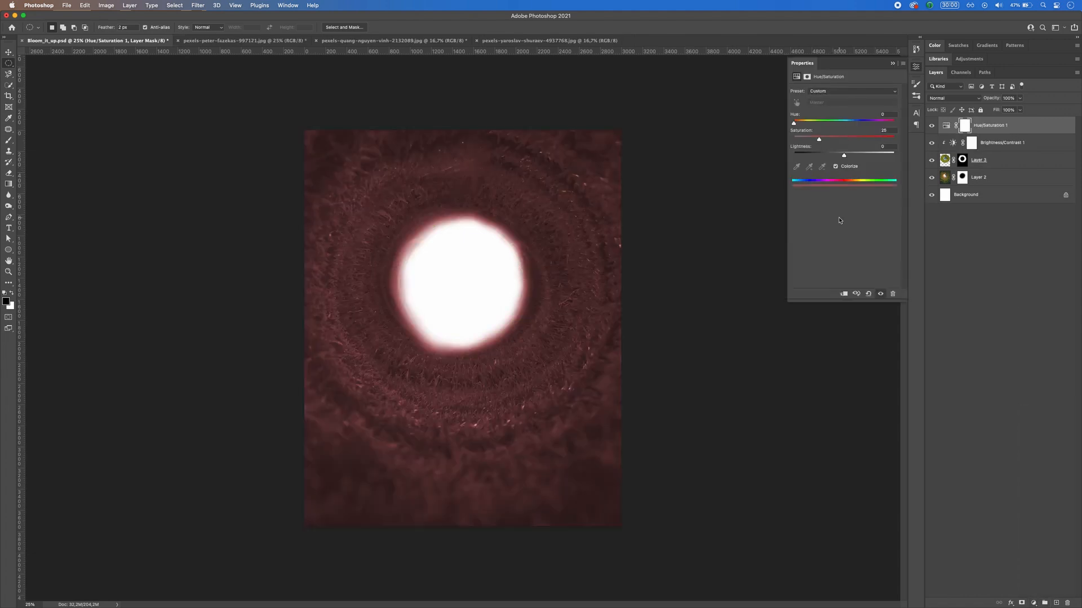
pyautogui.click(844, 294)
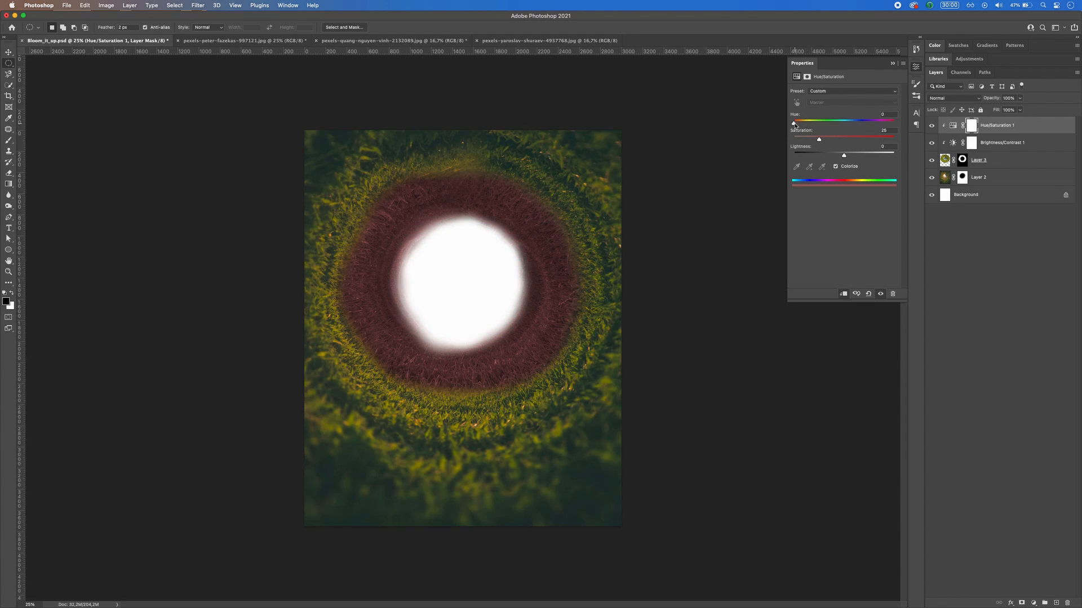
pyautogui.moveTo(794, 124); pyautogui.dragTo(845, 159)
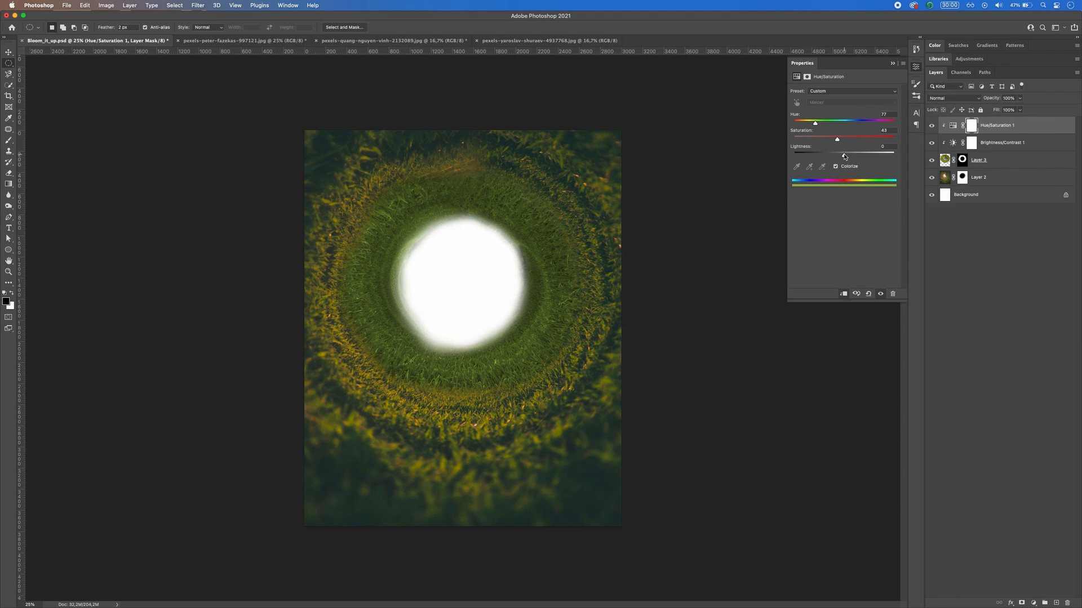
pyautogui.moveTo(837, 144); pyautogui.dragTo(852, 143)
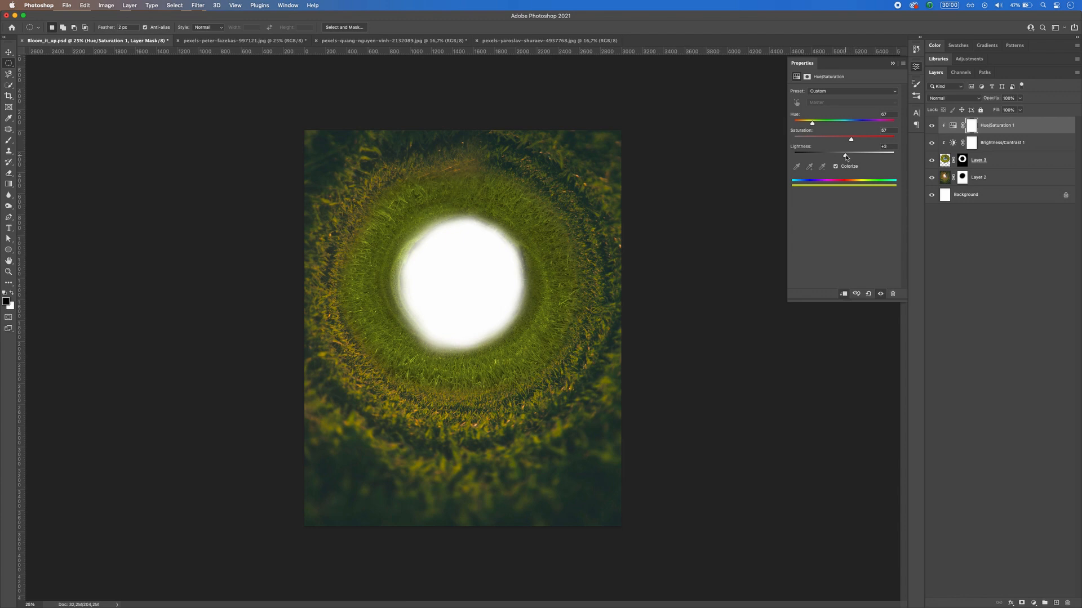
pyautogui.moveTo(843, 156); pyautogui.dragTo(844, 156)
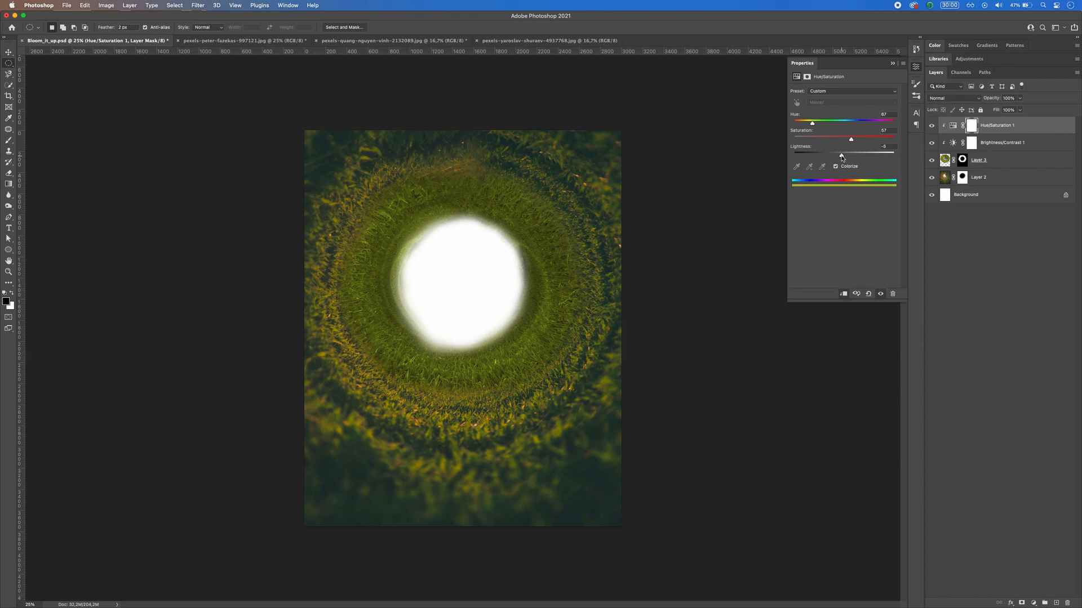
# Step: Copy the ring's Hue/Saturation adjustment above Layer 2, clip it to the grass tunnel, and set hue 65 and saturation 40
pyautogui.moveTo(998, 128); pyautogui.dragTo(998, 166)
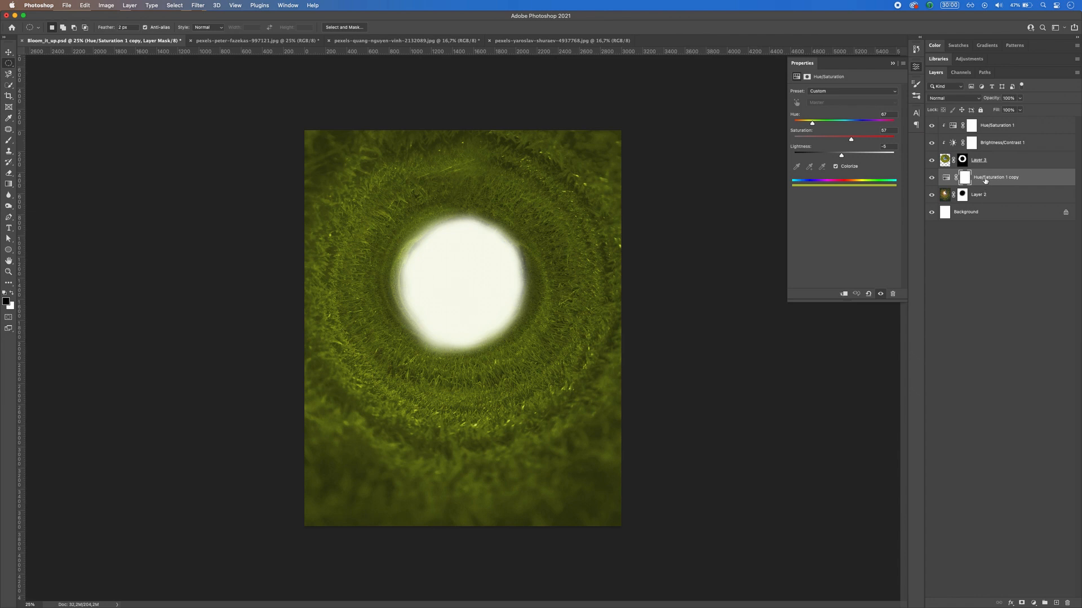
pyautogui.click(843, 294)
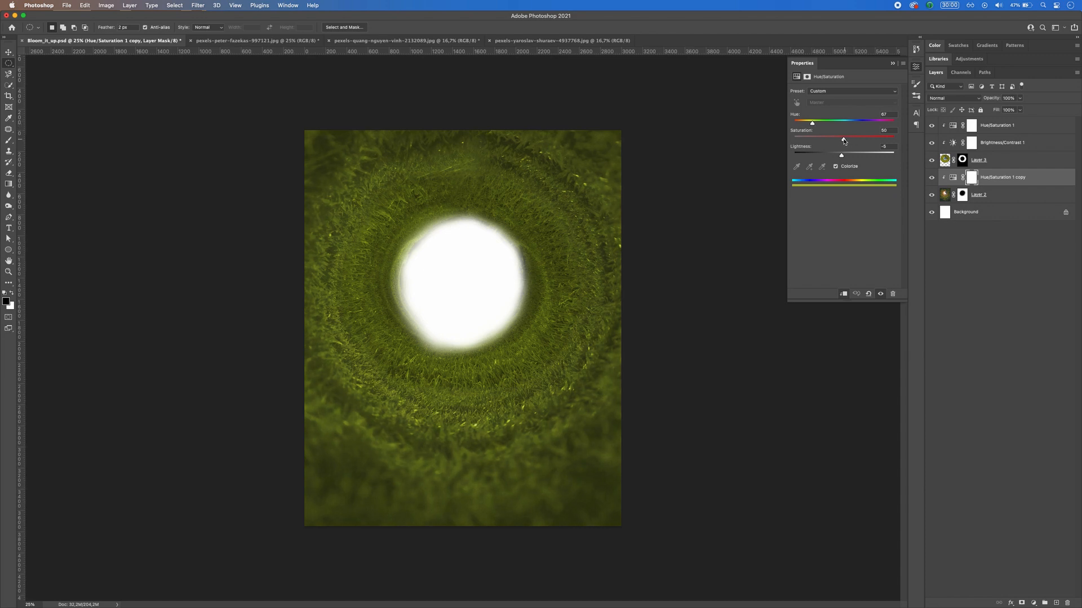
pyautogui.moveTo(836, 142); pyautogui.dragTo(834, 141)
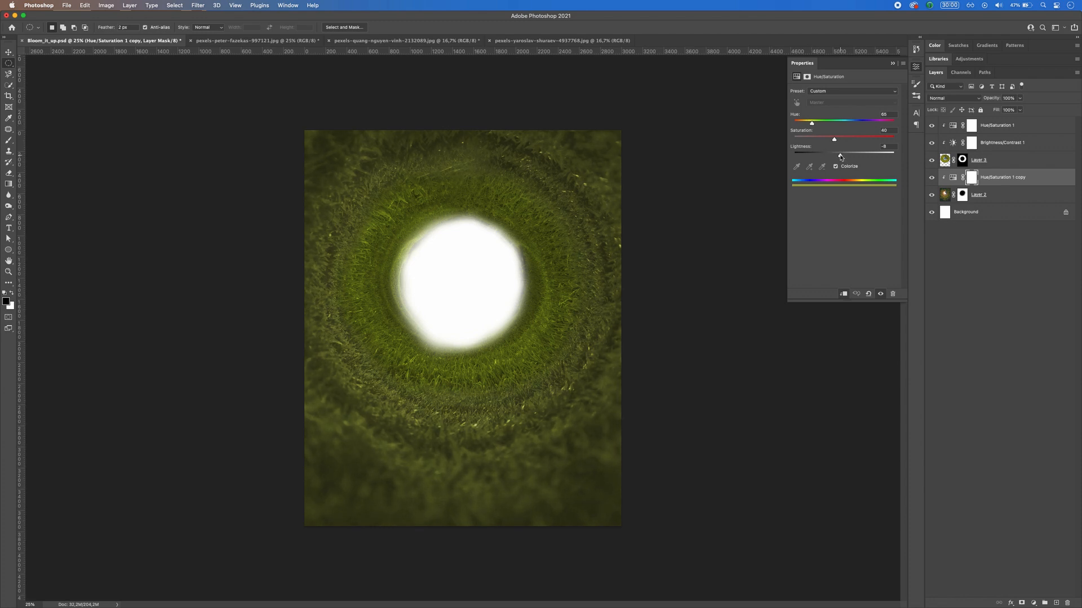
# Step: Set the hue of the rice field ring's Hue/Saturation adjustment to 65
pyautogui.click(998, 129)
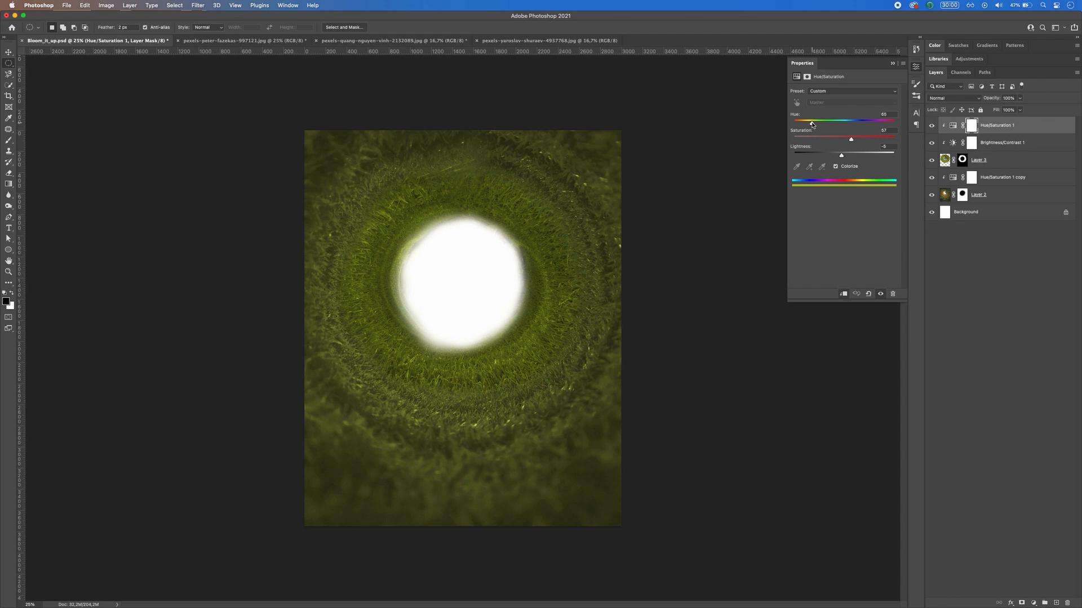
pyautogui.click(1009, 129)
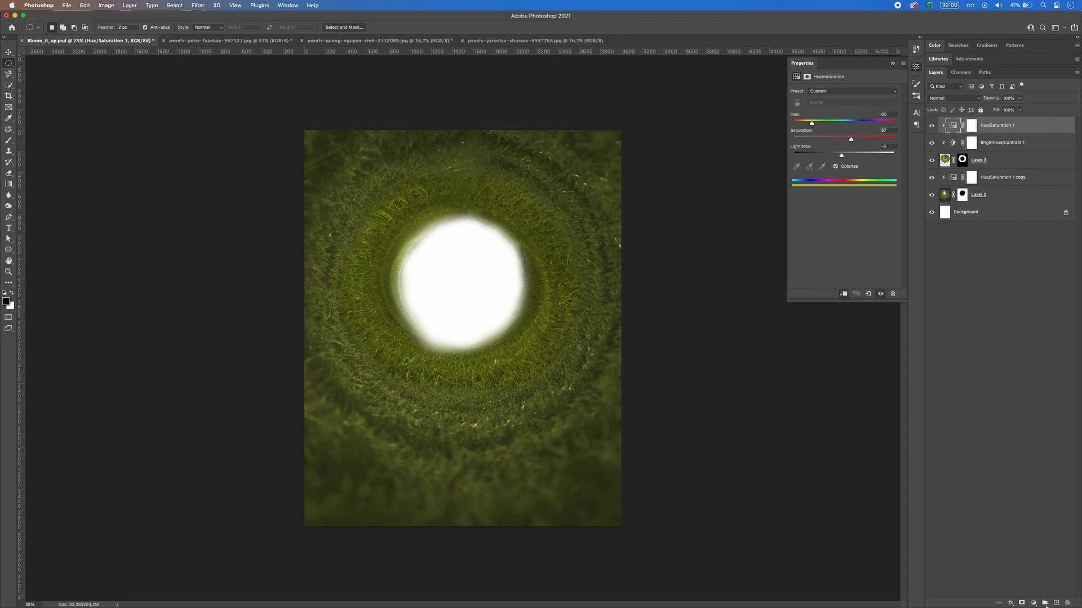
pyautogui.click(1033, 603)
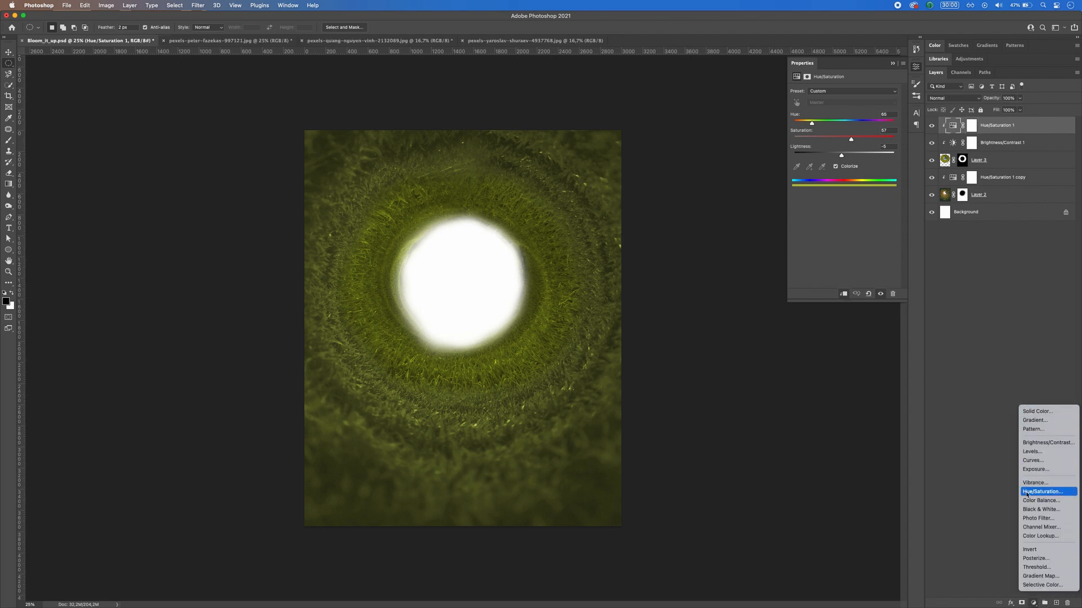
pyautogui.click(1043, 358)
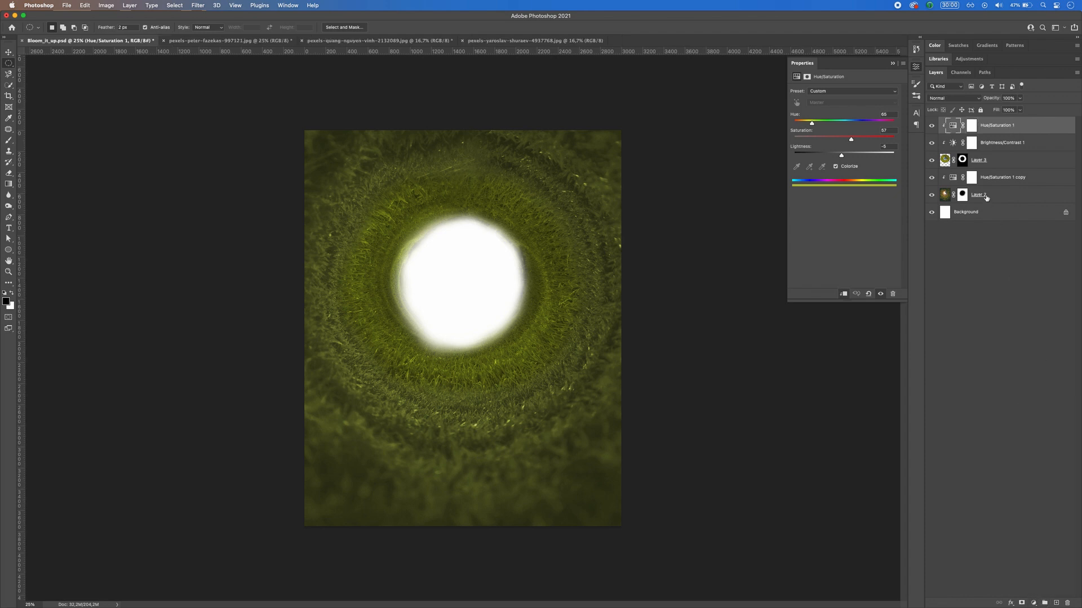
# Step: Invert the mask of the tunnel's Hue/Saturation adjustment and paint white around the ring with a large soft brush at 41% opacity
pyautogui.click(973, 179)
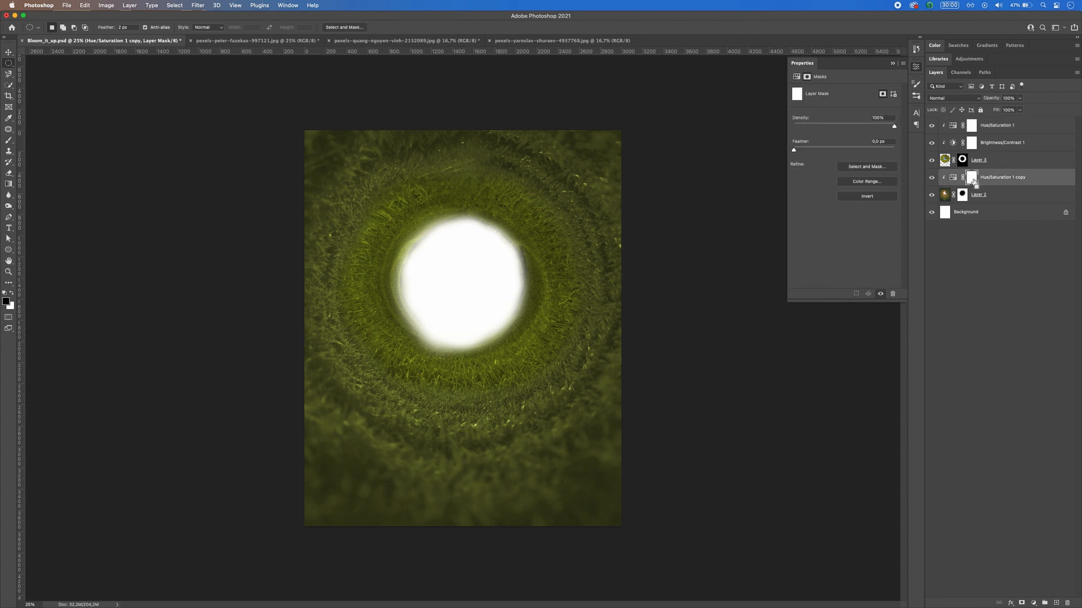
pyautogui.hotkey('ctrl', 'i')
pyautogui.press('b')
pyautogui.moveTo(503, 366); pyautogui.dragTo(553, 367)
pyautogui.press('x')
pyautogui.moveTo(414, 363)
pyautogui.mouseDown()
pyautogui.moveTo(405, 367)
pyautogui.moveTo(429, 369)
pyautogui.mouseUp()
pyautogui.hotkey('ctrl', 'z')
pyautogui.click(193, 27)
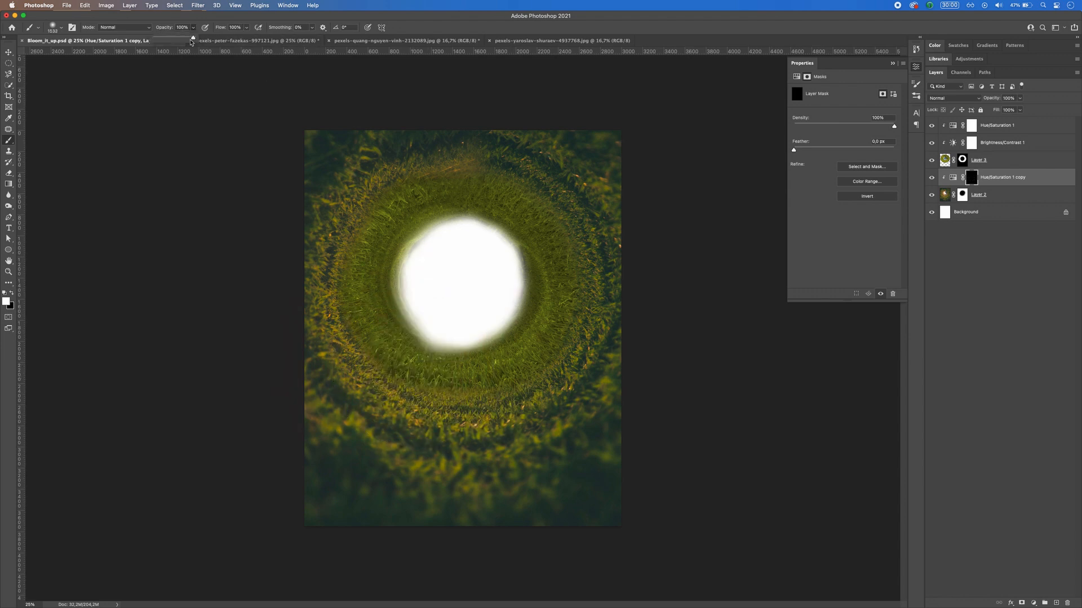
pyautogui.moveTo(180, 40); pyautogui.dragTo(170, 40)
pyautogui.moveTo(461, 285); pyautogui.dragTo(423, 230)
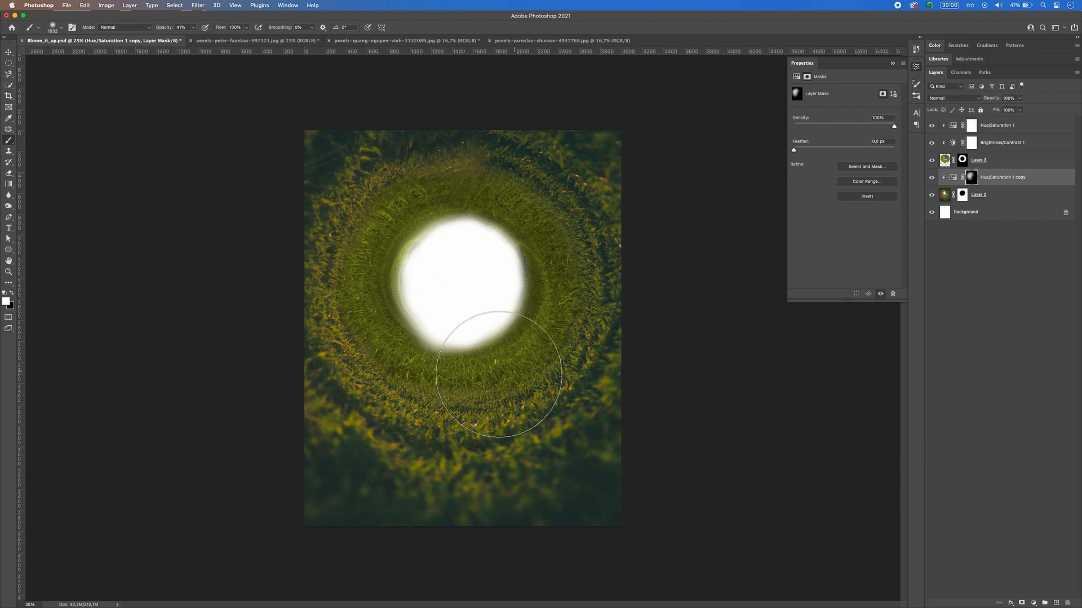
pyautogui.moveTo(515, 369)
pyautogui.mouseDown()
pyautogui.moveTo(546, 288)
pyautogui.moveTo(484, 205)
pyautogui.moveTo(449, 328)
pyautogui.mouseUp()
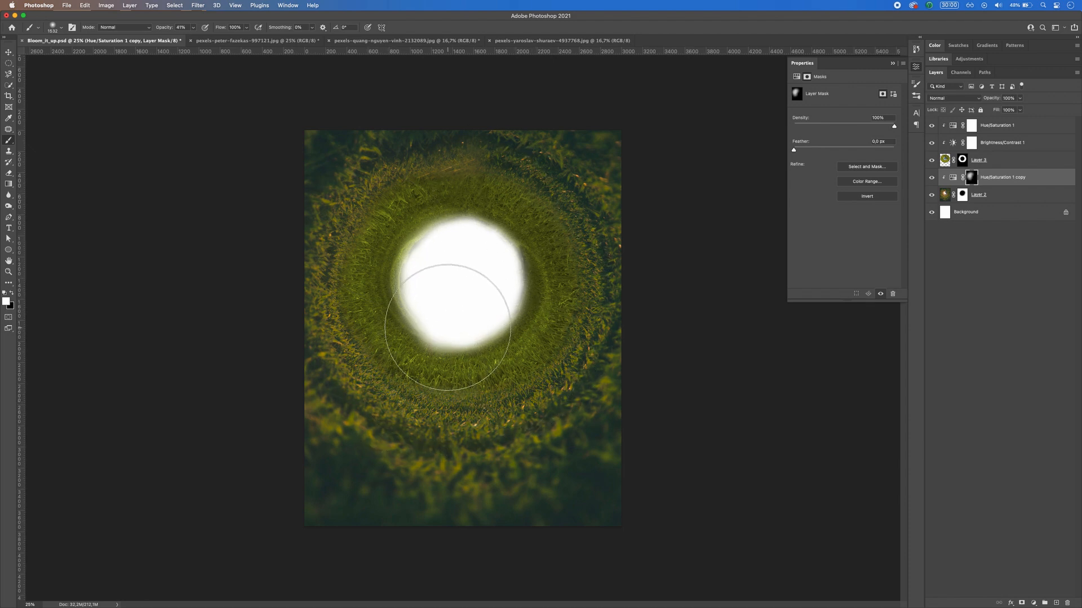
# Step: Try inverting the mask of the ring's Brightness/Contrast adjustment, and undo the inversion
pyautogui.click(995, 147)
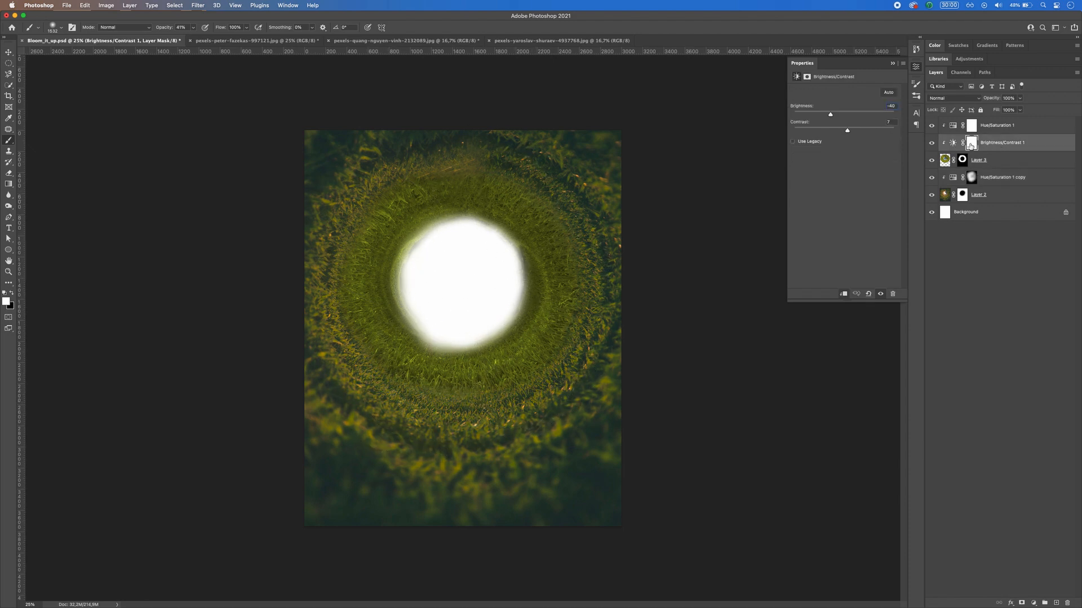
pyautogui.press('super+i')
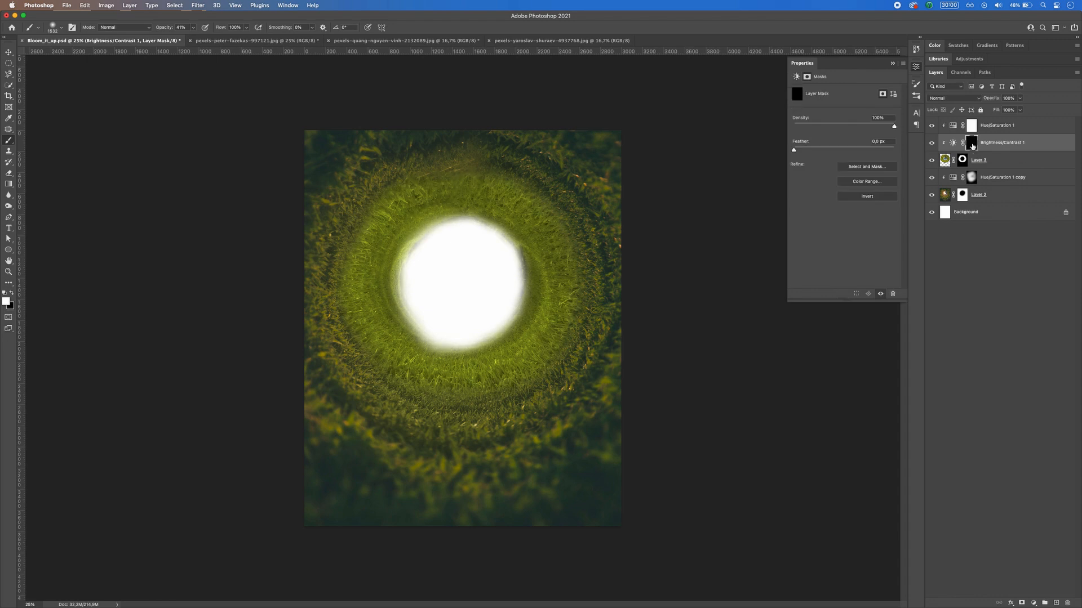
pyautogui.press('super+z')
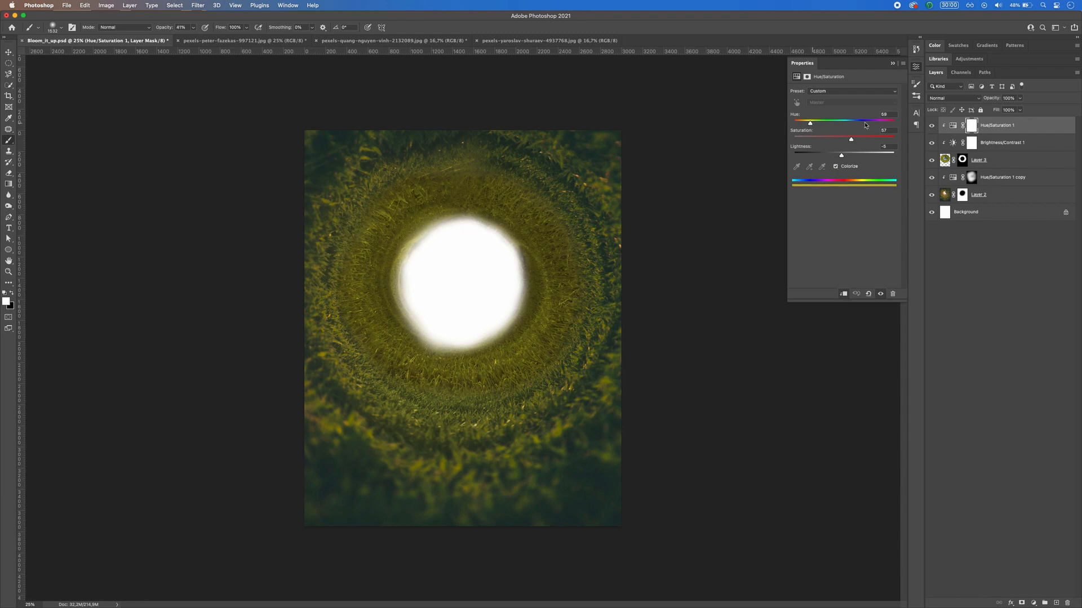
# Step: Unclip the topmost Hue/Saturation adjustment and set it to hue 54, saturation about 76 and lightness 0
pyautogui.click(844, 294)
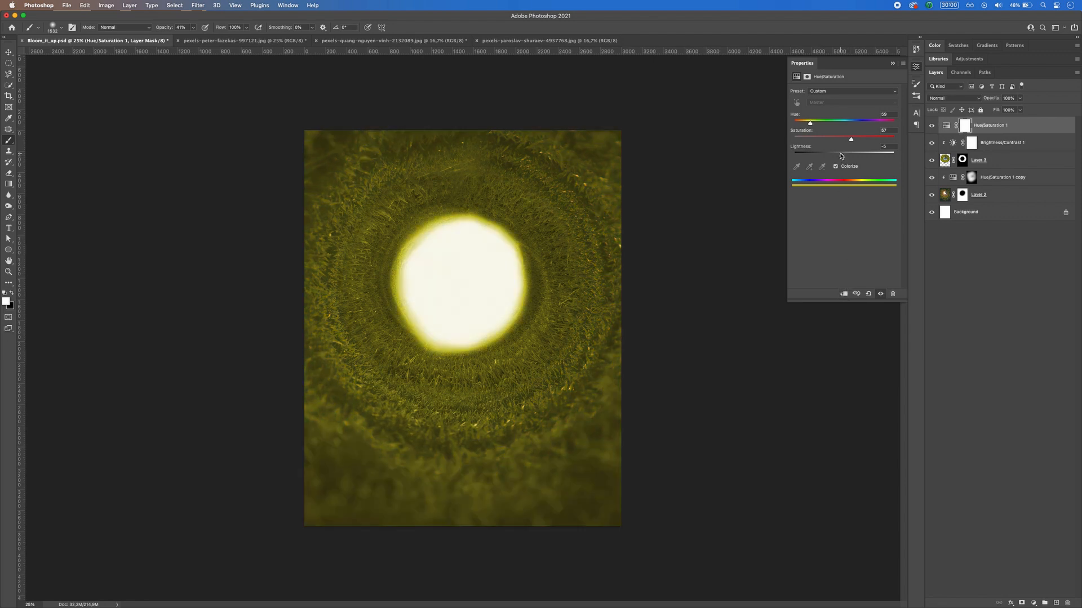
pyautogui.moveTo(810, 124); pyautogui.dragTo(809, 124)
pyautogui.moveTo(842, 157); pyautogui.dragTo(847, 157)
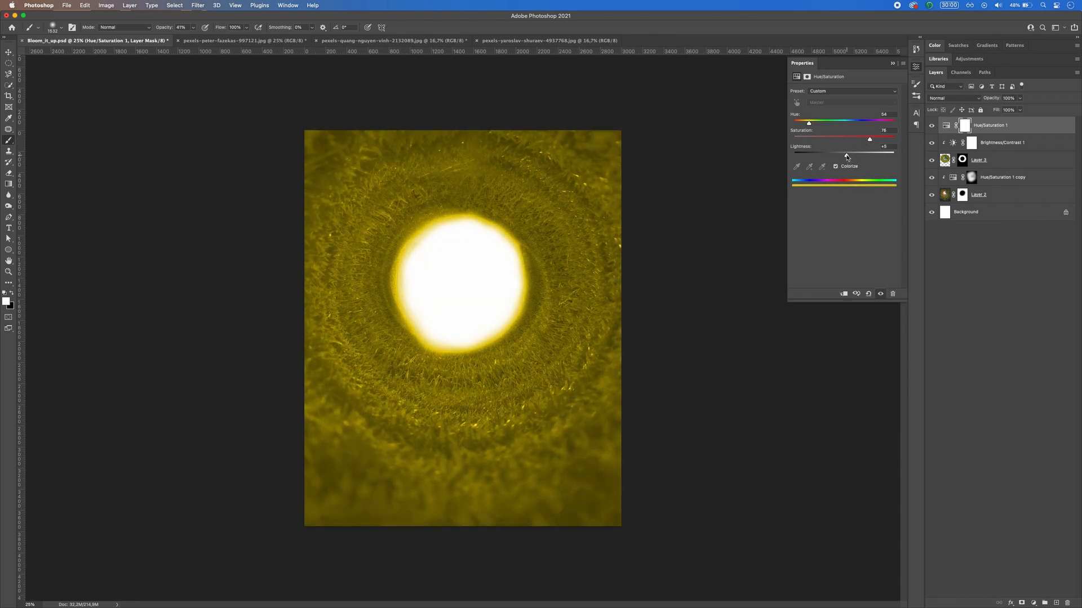
# Step: Invert the yellow Hue/Saturation adjustment's mask and paint white around the central opening with a very large brush at 22% opacity
pyautogui.click(967, 128)
pyautogui.press('super+i')
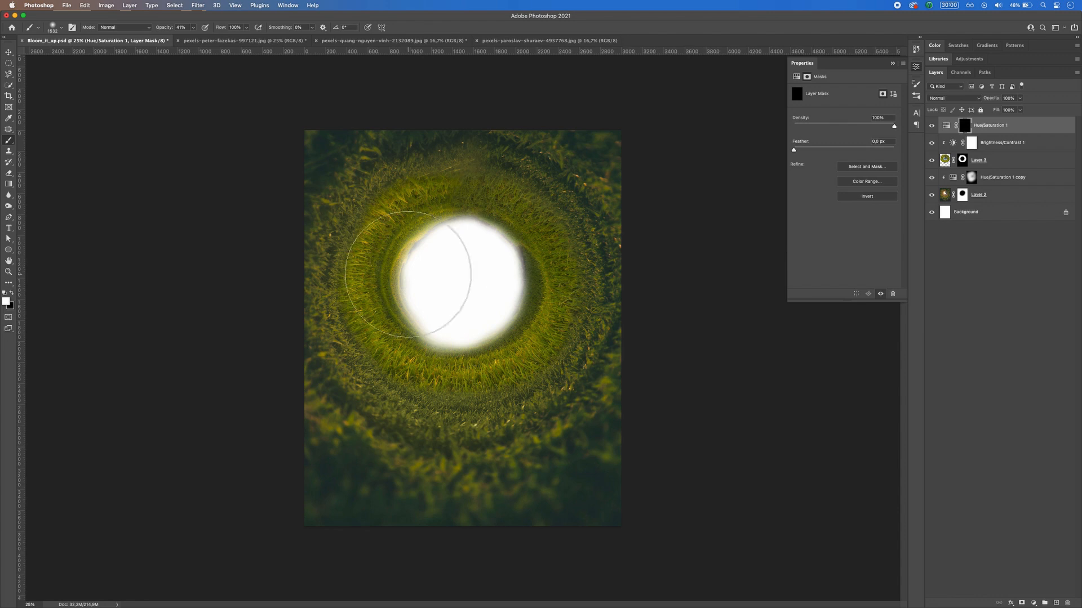
pyautogui.moveTo(412, 297); pyautogui.dragTo(490, 297)
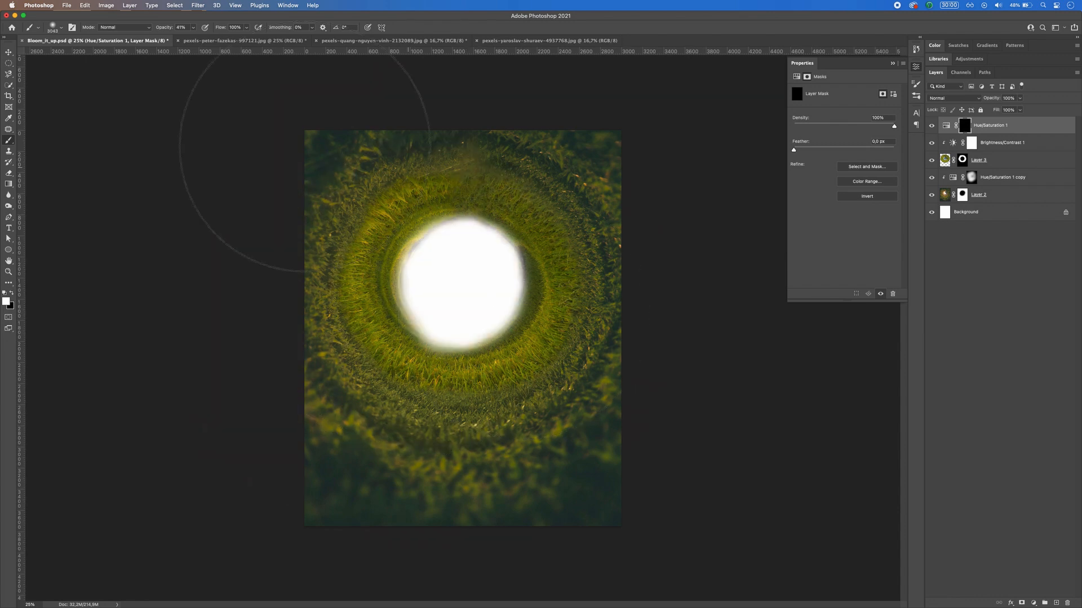
pyautogui.click(193, 27)
pyautogui.moveTo(187, 39); pyautogui.dragTo(186, 39)
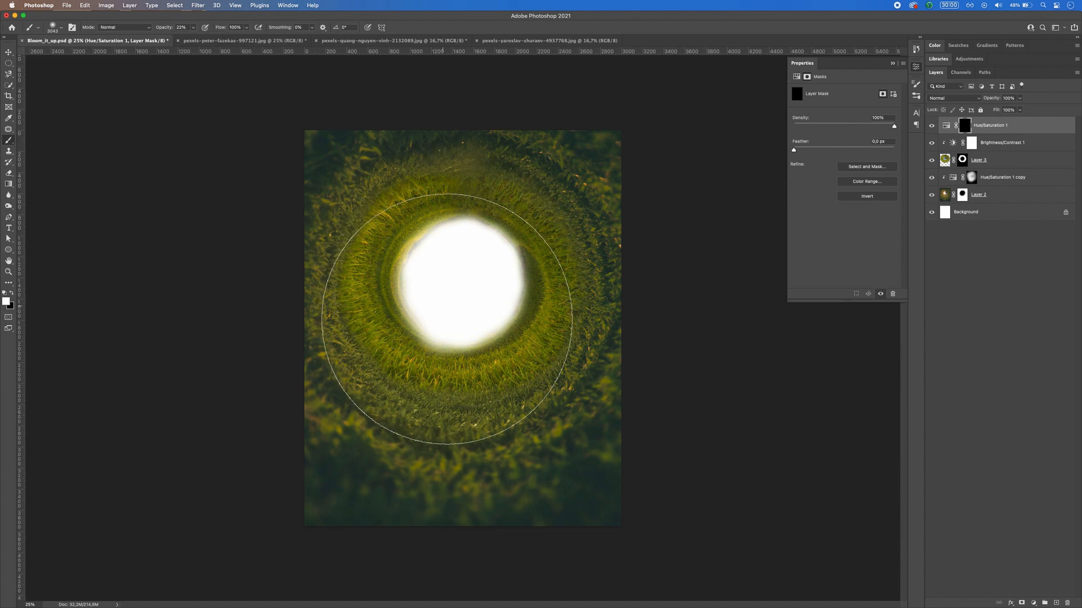
pyautogui.click(495, 279)
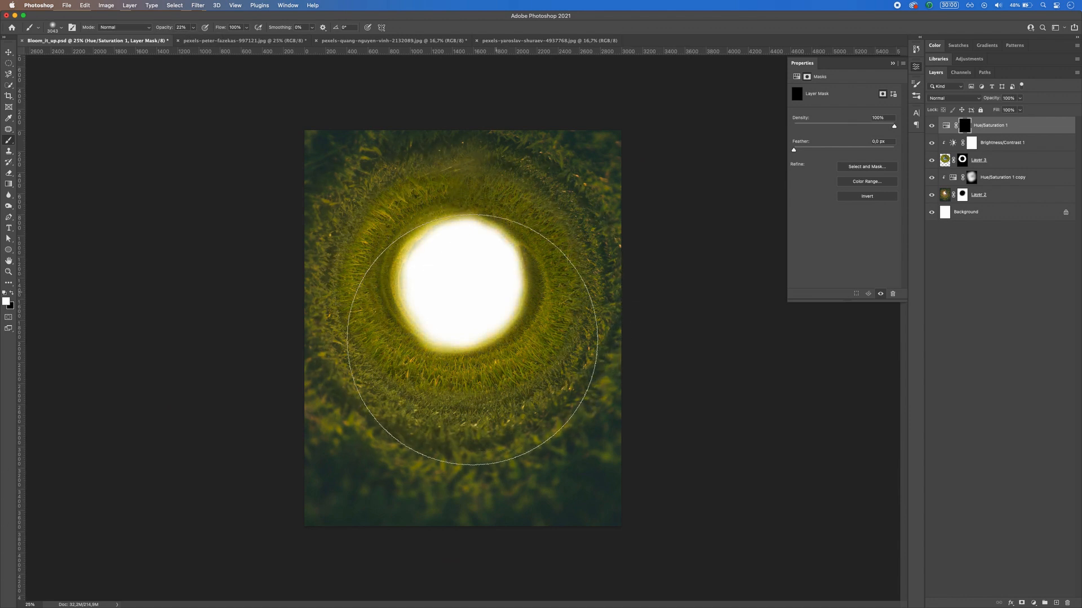
pyautogui.moveTo(472, 340)
pyautogui.mouseDown()
pyautogui.moveTo(432, 327)
pyautogui.moveTo(422, 284)
pyautogui.moveTo(447, 272)
pyautogui.moveTo(486, 280)
pyautogui.moveTo(510, 335)
pyautogui.moveTo(498, 378)
pyautogui.mouseUp()
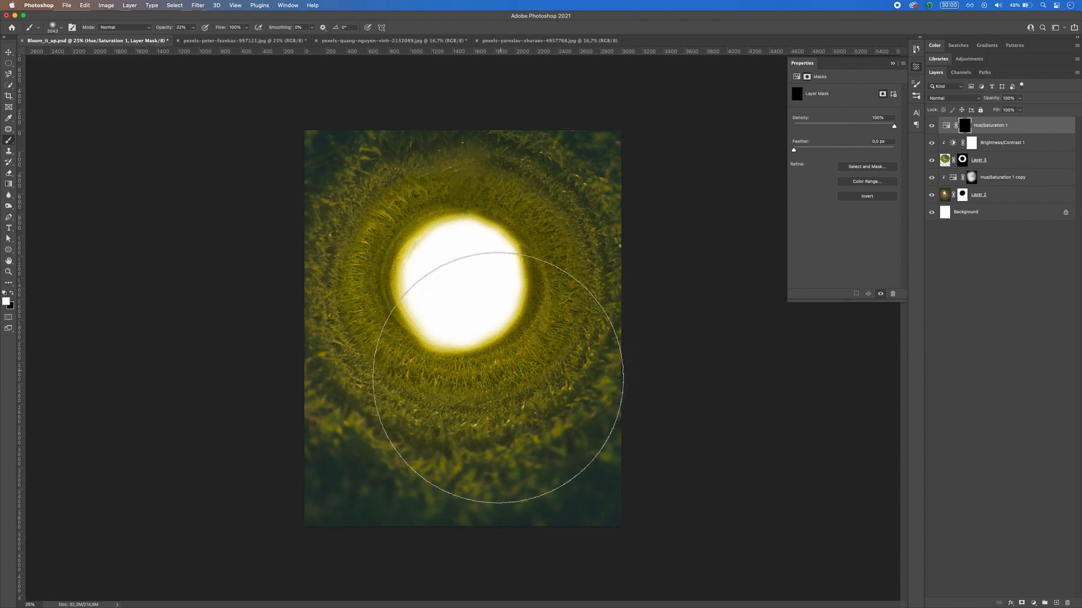
pyautogui.press('m')
# Step: Add a second colorized Hue/Saturation adjustment on top, with hue about 49, saturation 100 and lightness +24
pyautogui.click(989, 126)
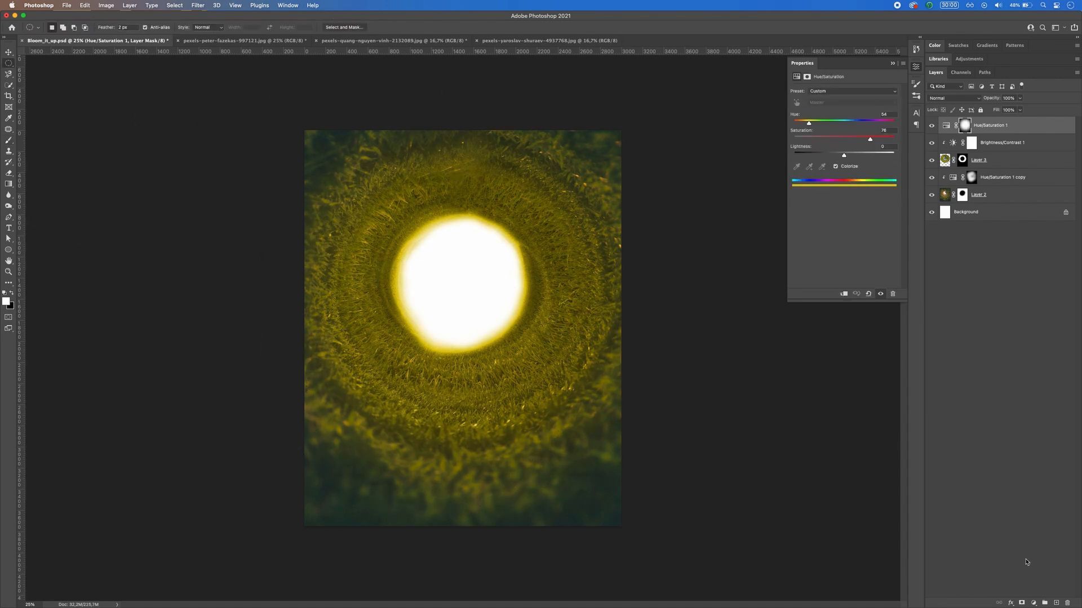
pyautogui.click(1033, 602)
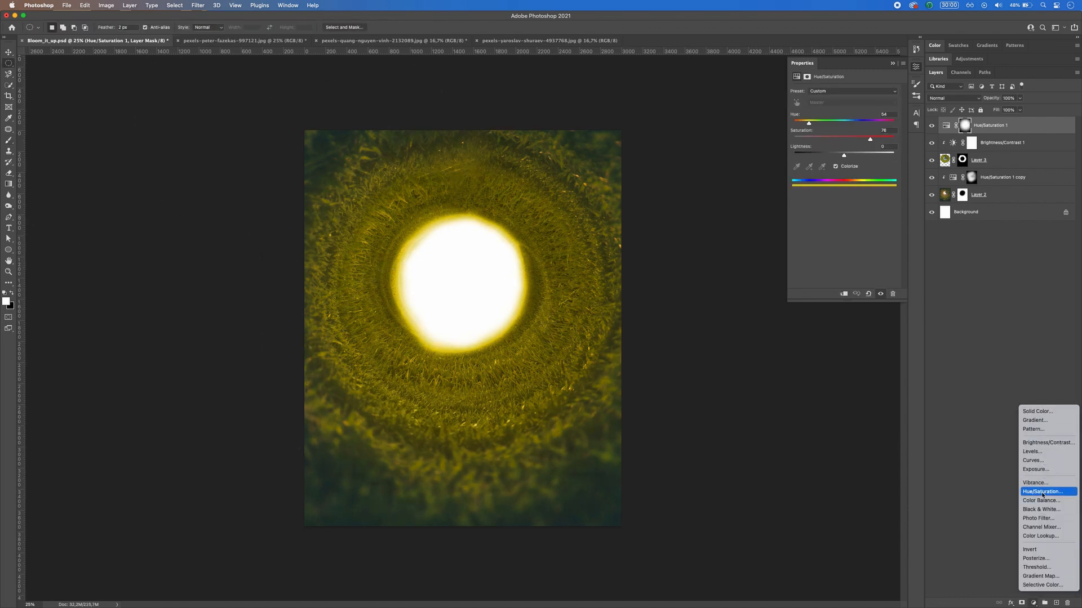
pyautogui.click(1042, 492)
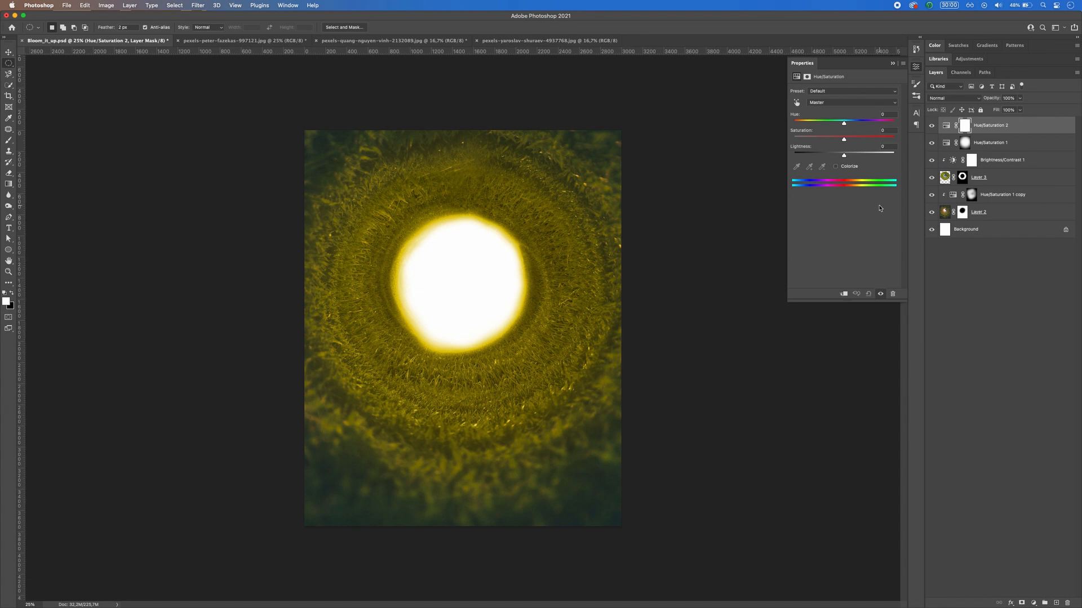
pyautogui.click(835, 166)
pyautogui.moveTo(795, 123); pyautogui.dragTo(856, 157)
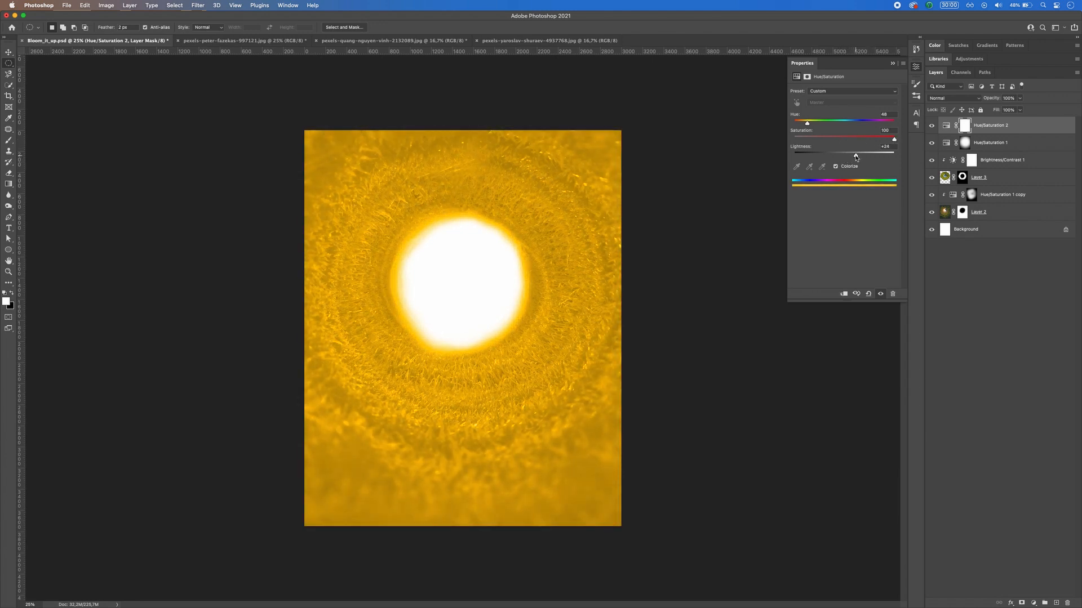
pyautogui.click(892, 64)
# Step: Invert the golden Hue/Saturation adjustment's mask and dab white over the central opening with a large brush at 14% opacity
pyautogui.press('super+i')
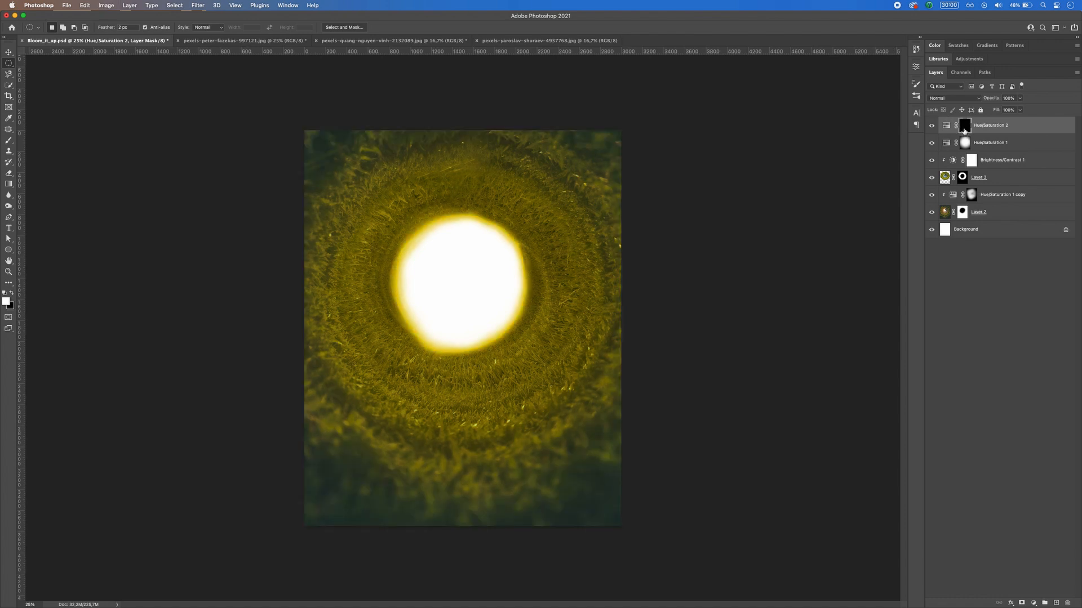
pyautogui.press('b')
pyautogui.moveTo(468, 294); pyautogui.dragTo(451, 296)
pyautogui.click(193, 27)
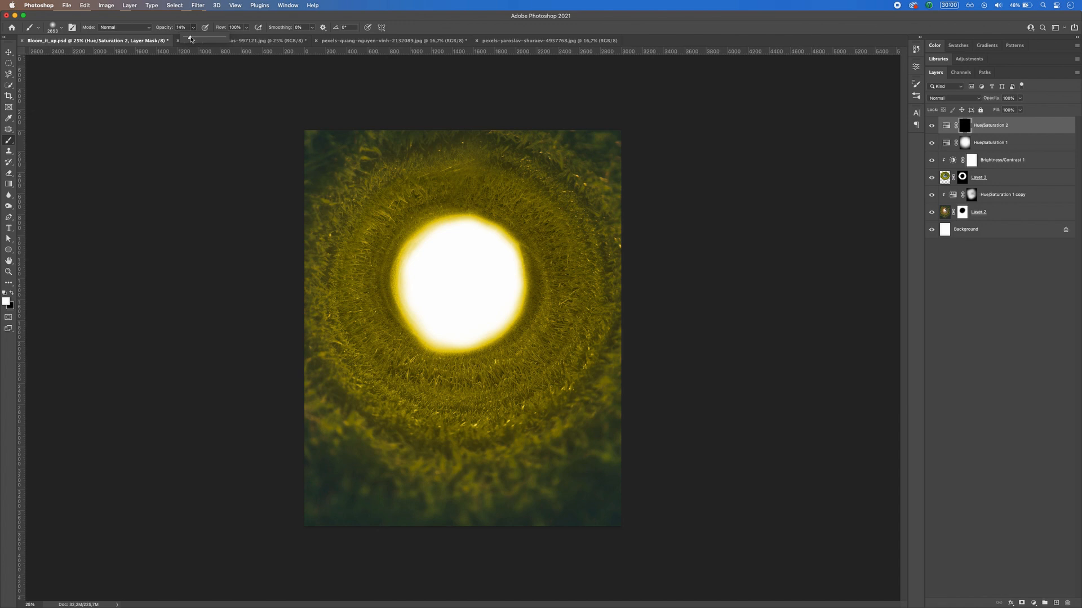
pyautogui.click(465, 283)
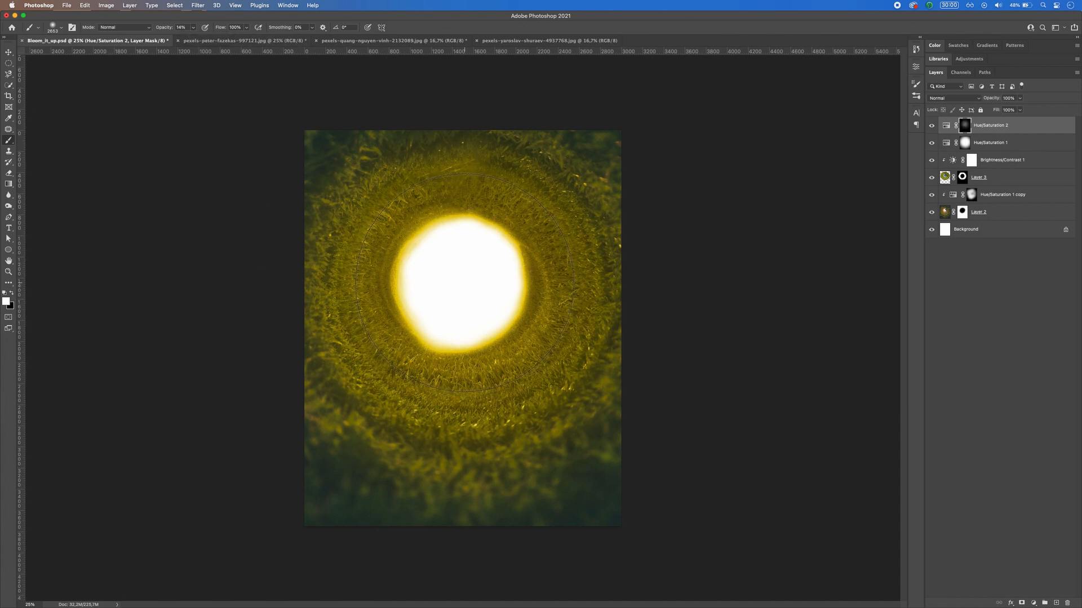
# Step: Copy the lower part of the running-woman photo, from the mountains down to the grass, and paste it into Bloom_it_up.psd
pyautogui.click(8, 63)
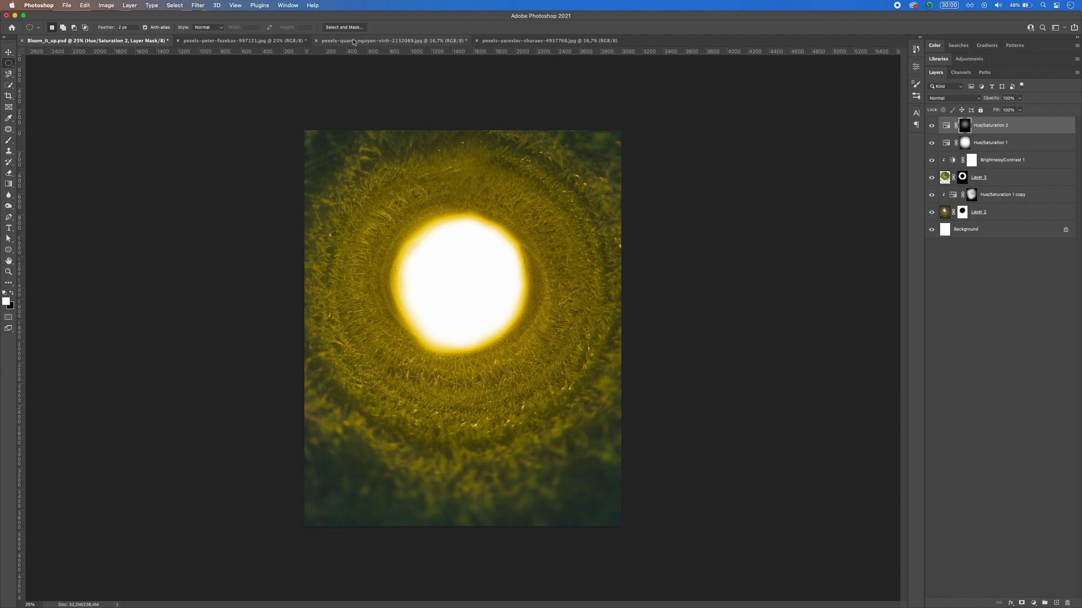
pyautogui.click(531, 41)
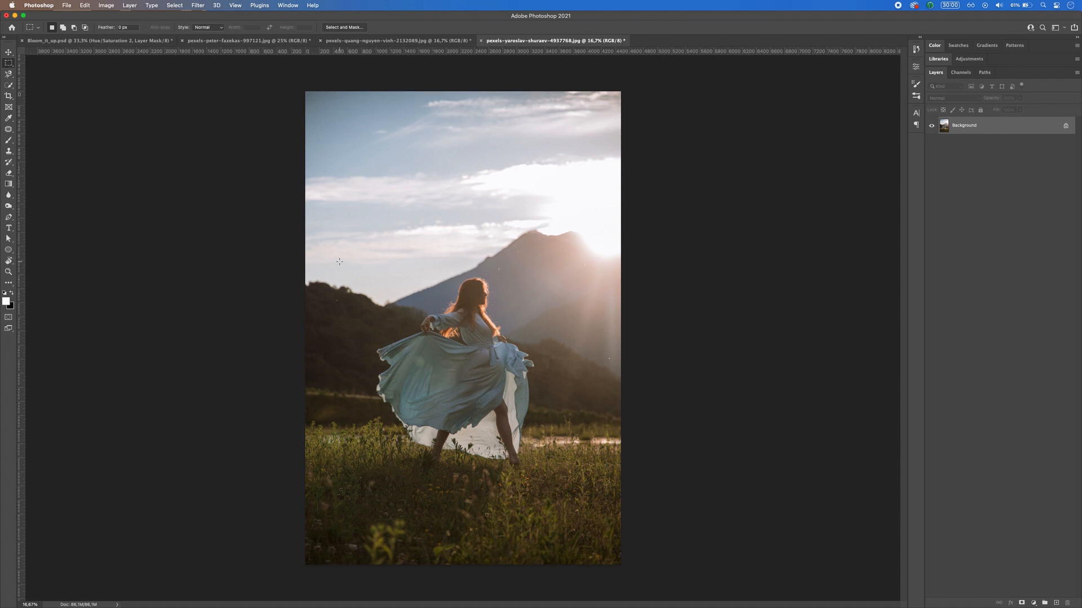
pyautogui.moveTo(303, 257); pyautogui.dragTo(622, 566)
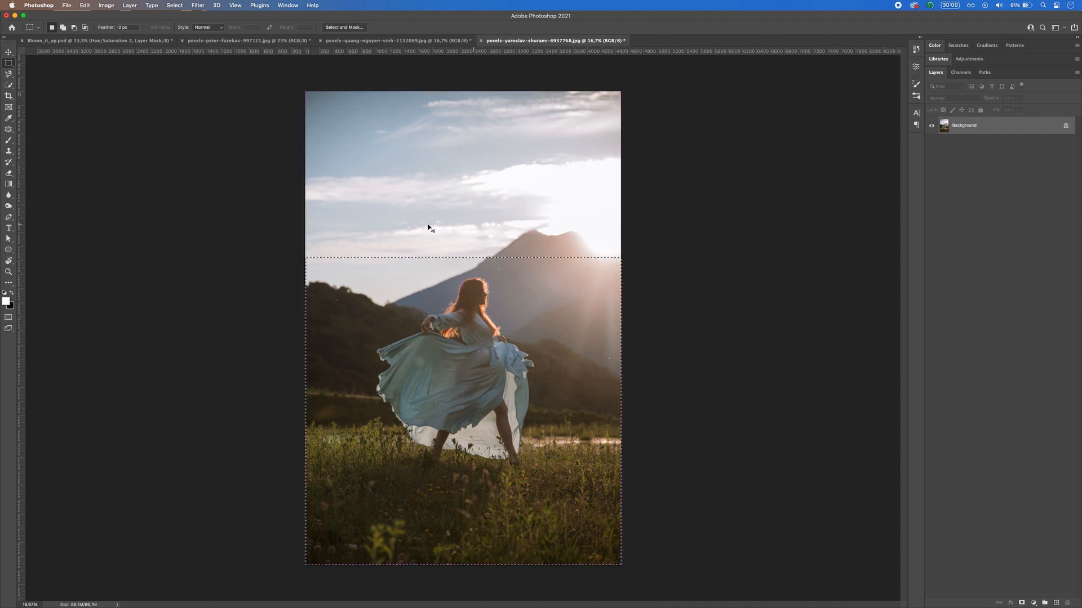
pyautogui.click(73, 41)
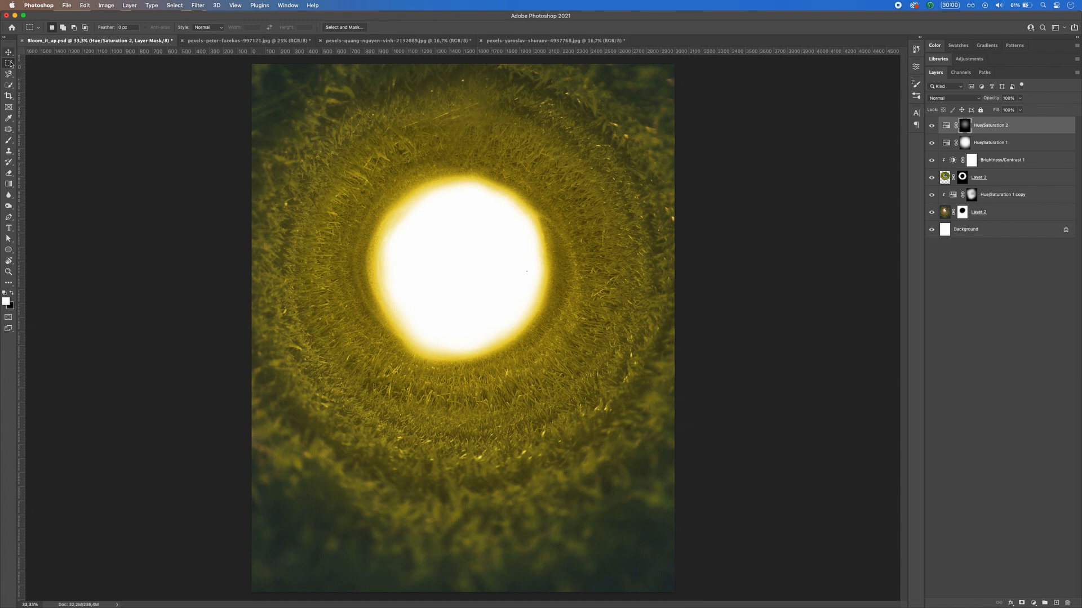
pyautogui.press('super+v')
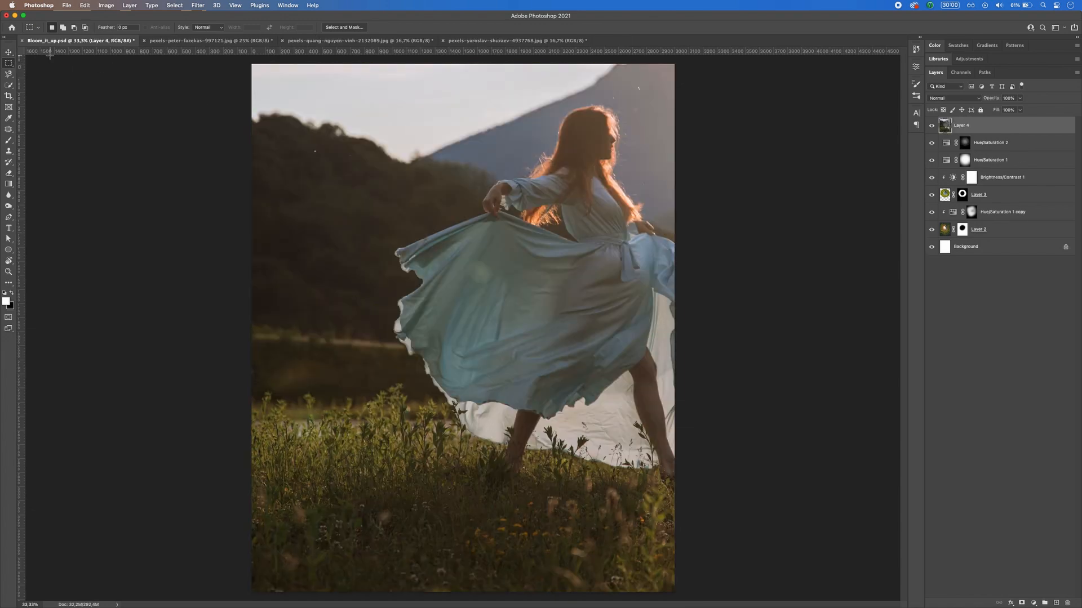
# Step: Scale the pasted woman photo to about 30% and place it over the lower-left edge of the white opening
pyautogui.click(11, 52)
pyautogui.moveTo(252, 64); pyautogui.dragTo(524, 308)
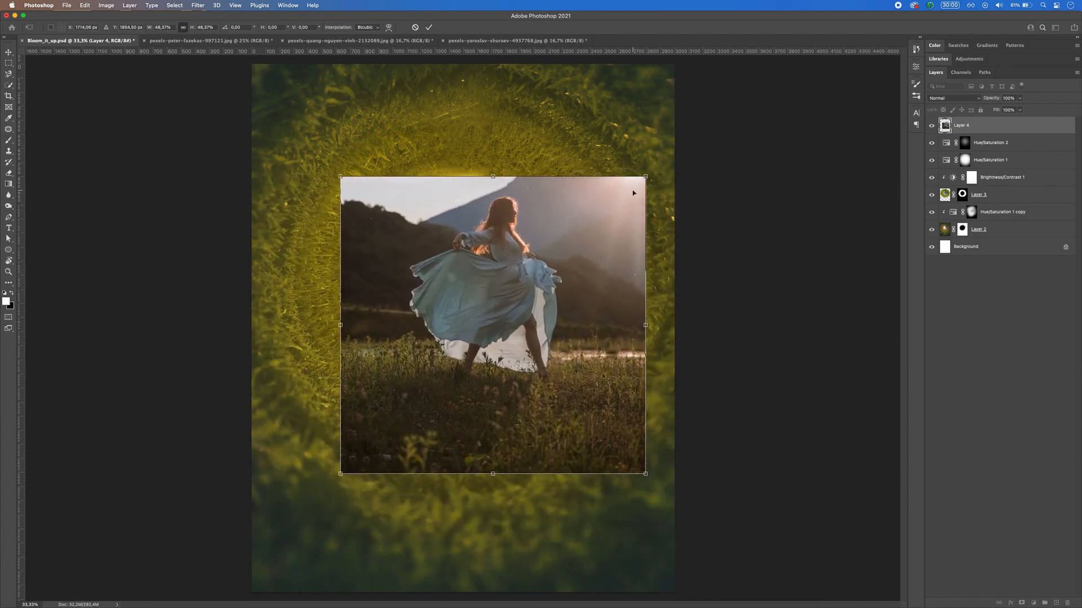
pyautogui.moveTo(646, 176); pyautogui.dragTo(584, 232)
pyautogui.moveTo(474, 314); pyautogui.dragTo(443, 294)
pyautogui.moveTo(553, 213); pyautogui.dragTo(521, 242)
pyautogui.moveTo(481, 294); pyautogui.dragTo(485, 298)
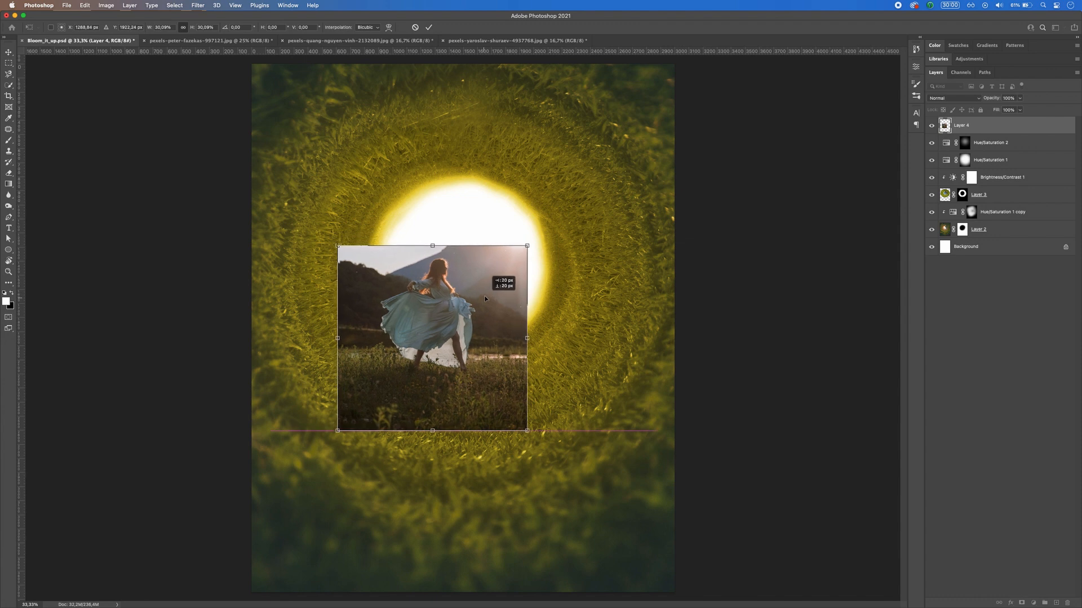
pyautogui.press('Return')
# Step: Start a Pen outline with no fill or stroke along the lower-left hem of the woman's dress
pyautogui.scroll(6, 485, 299)
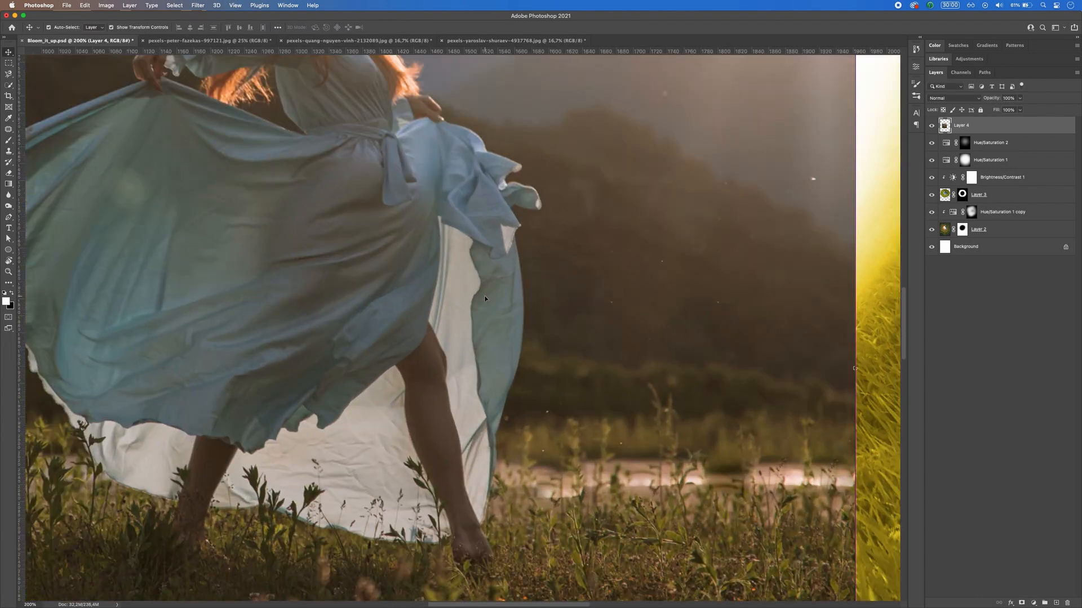
pyautogui.moveTo(490, 304); pyautogui.dragTo(659, 389)
pyautogui.press('p')
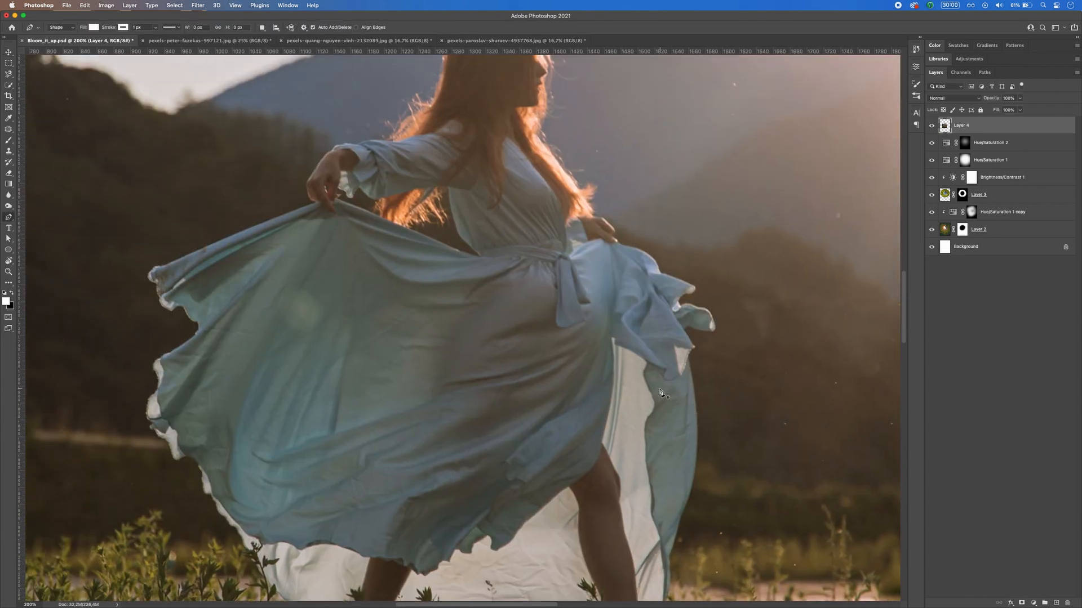
pyautogui.moveTo(347, 312); pyautogui.dragTo(456, 230)
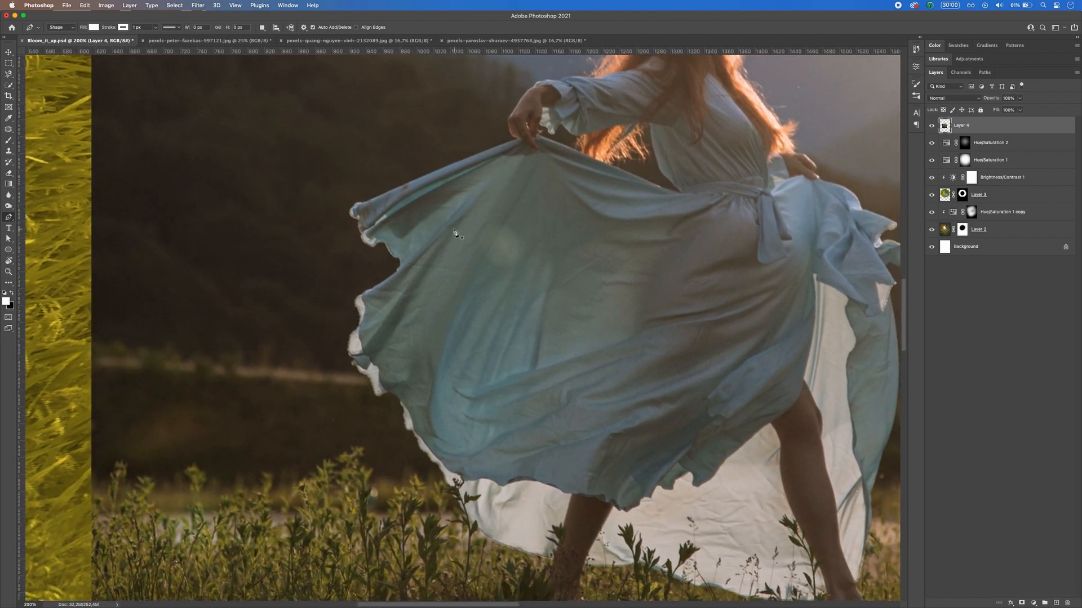
pyautogui.click(447, 486)
pyautogui.click(441, 471)
pyautogui.moveTo(435, 463); pyautogui.dragTo(431, 463)
pyautogui.click(426, 455)
pyautogui.click(93, 27)
pyautogui.click(41, 43)
pyautogui.click(122, 27)
pyautogui.click(70, 43)
pyautogui.click(415, 437)
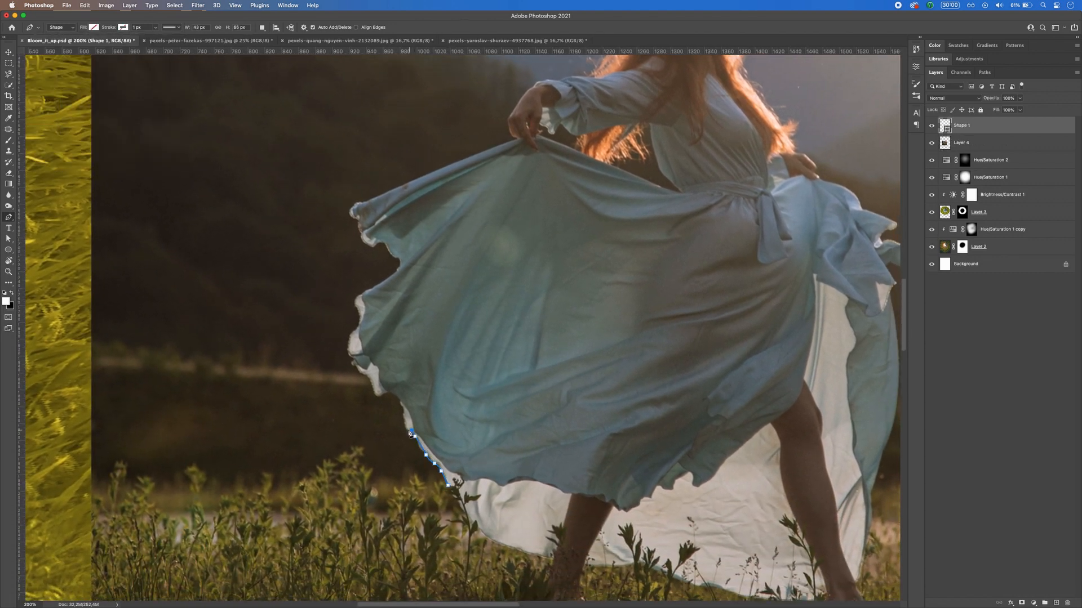
# Step: Continue the outline up the ragged left edge of the dress to its outermost upper-left tip
pyautogui.click(389, 393)
pyautogui.click(369, 378)
pyautogui.click(350, 353)
pyautogui.click(352, 332)
pyautogui.click(358, 307)
pyautogui.click(371, 289)
pyautogui.click(398, 270)
pyautogui.click(387, 249)
pyautogui.click(376, 244)
pyautogui.click(365, 243)
pyautogui.click(361, 230)
pyautogui.click(353, 218)
pyautogui.click(356, 204)
# Step: Trace the top edge of the spread skirt, around the raised hand and onto the sleeve
pyautogui.moveTo(532, 172); pyautogui.dragTo(485, 380)
pyautogui.click(406, 373)
pyautogui.click(470, 348)
pyautogui.click(460, 330)
pyautogui.click(480, 298)
pyautogui.click(495, 290)
pyautogui.click(513, 290)
pyautogui.click(543, 286)
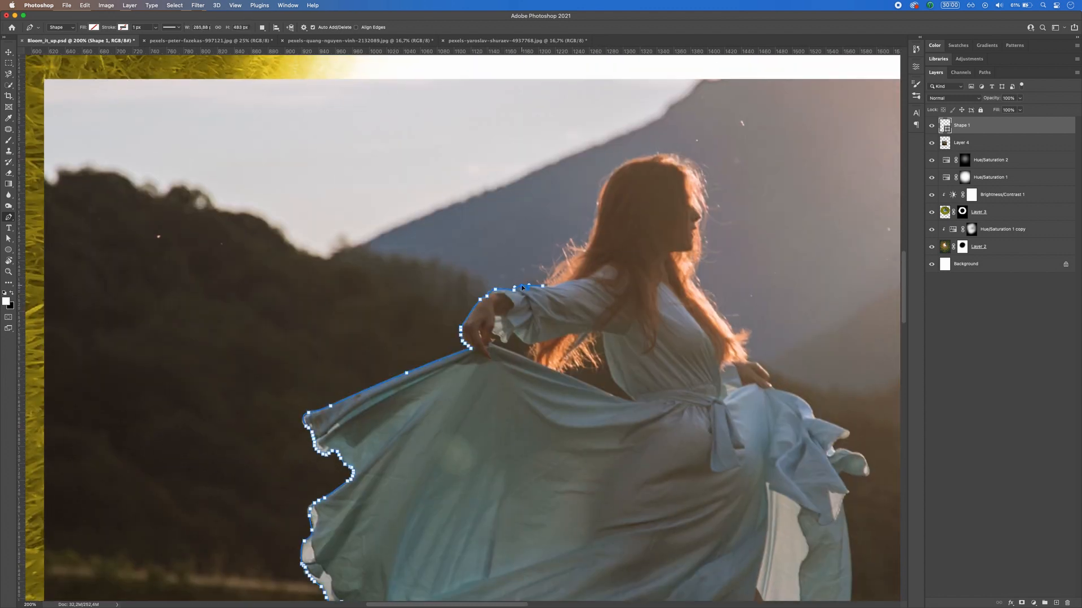
# Step: Trace the back of the woman's hair and over the crown of her head to the forehead
pyautogui.click(561, 266)
pyautogui.click(578, 255)
pyautogui.click(588, 250)
pyautogui.click(592, 233)
pyautogui.click(604, 187)
pyautogui.click(626, 163)
pyautogui.click(656, 156)
pyautogui.click(680, 160)
pyautogui.click(698, 181)
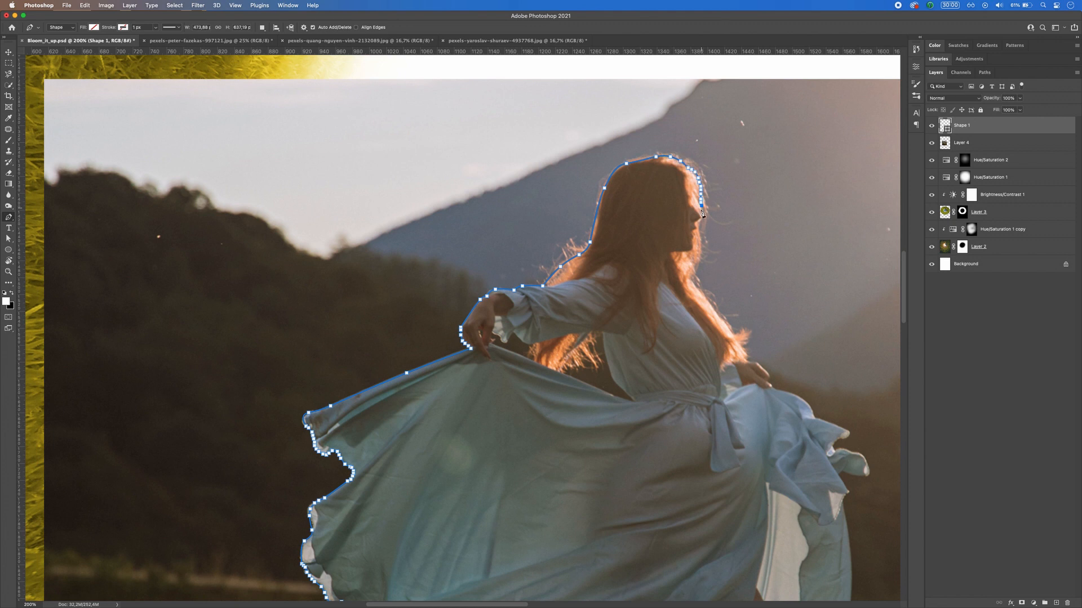
# Step: Continue the outline down the face and along the loose hair hanging in front of the chest
pyautogui.click(700, 222)
pyautogui.click(696, 262)
pyautogui.click(694, 281)
pyautogui.click(699, 287)
pyautogui.click(731, 331)
pyautogui.click(743, 331)
pyautogui.click(749, 337)
pyautogui.click(746, 343)
pyautogui.click(745, 352)
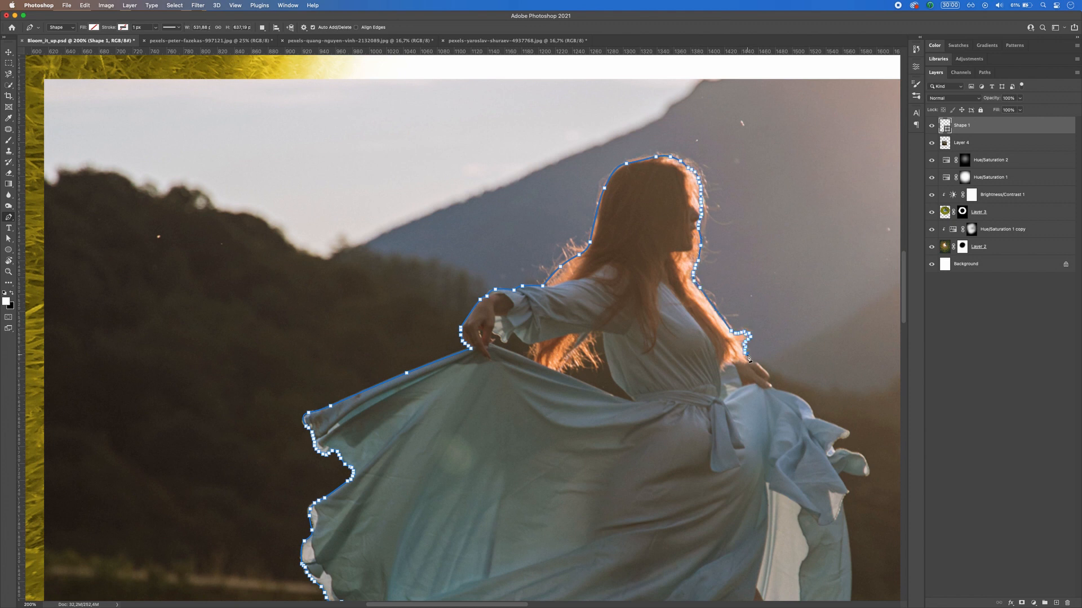
# Step: Trace around the woman's front hand and along the ruffled right side of the dress to its outermost fold
pyautogui.click(744, 359)
pyautogui.click(752, 362)
pyautogui.click(764, 369)
pyautogui.click(769, 377)
pyautogui.click(772, 388)
pyautogui.click(776, 391)
pyautogui.click(801, 397)
pyautogui.click(817, 417)
pyautogui.moveTo(816, 417); pyautogui.dragTo(533, 296)
pyautogui.click(564, 310)
pyautogui.click(555, 320)
pyautogui.click(563, 330)
pyautogui.click(576, 334)
pyautogui.click(586, 351)
pyautogui.click(578, 356)
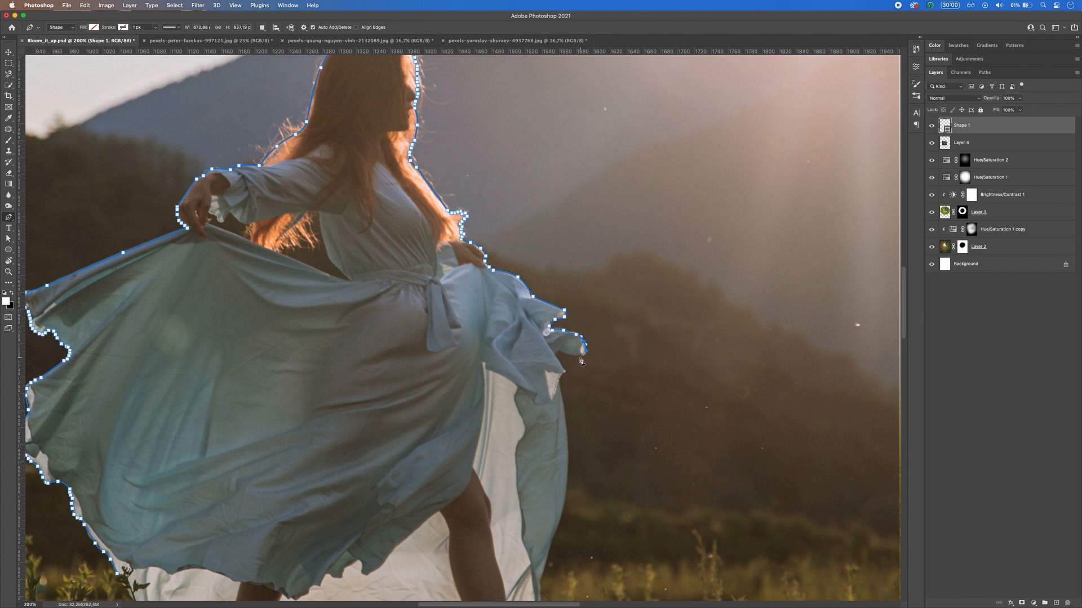
# Step: Continue the outline beneath the ruffle and down the right edge of the skirt to the front foot
pyautogui.click(557, 352)
pyautogui.click(565, 372)
pyautogui.click(559, 387)
pyautogui.moveTo(567, 474); pyautogui.dragTo(564, 515)
pyautogui.scroll(-8, 564, 516)
pyautogui.click(554, 301)
pyautogui.click(545, 332)
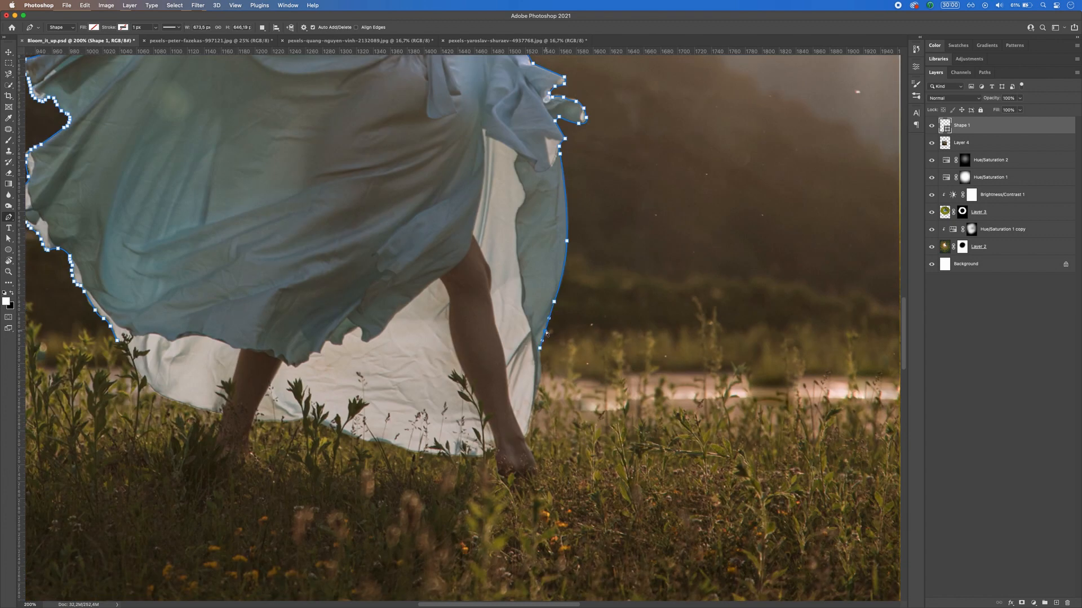
pyautogui.click(539, 348)
pyautogui.click(540, 376)
pyautogui.click(532, 419)
pyautogui.click(524, 438)
# Step: Run the outline through the grass below both feet and close it at the starting point on the hem
pyautogui.press('super+minus')
pyautogui.press('super+minus')
pyautogui.click(489, 376)
pyautogui.click(467, 379)
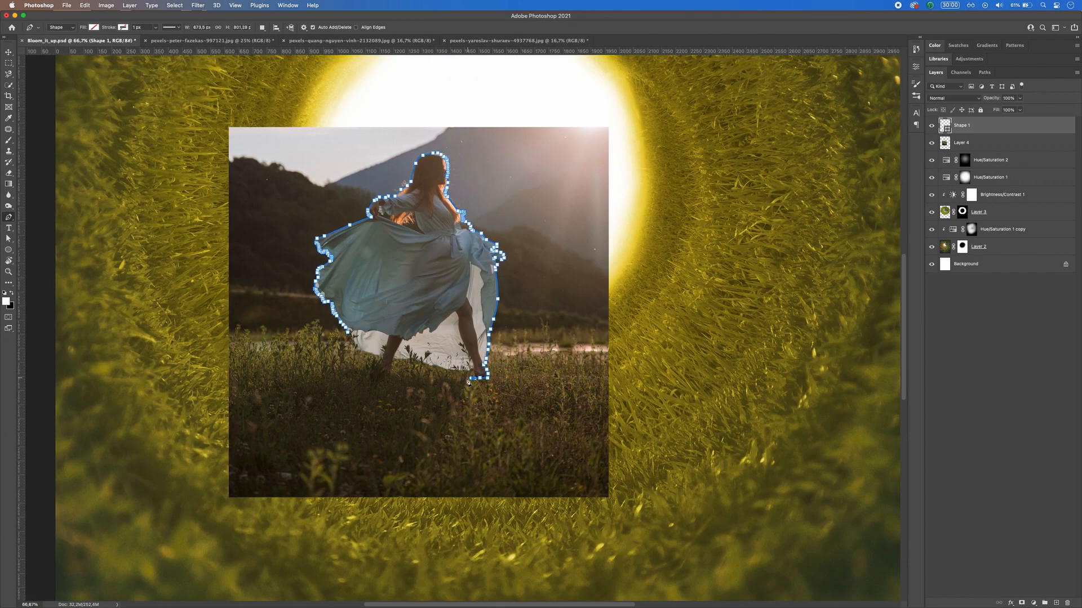
pyautogui.moveTo(397, 382); pyautogui.dragTo(364, 378)
pyautogui.click(347, 332)
# Step: Load the Pen shape as a selection and use it to mask Layer 4 down to the woman
pyautogui.keyDown('super'); pyautogui.click(944, 125); pyautogui.keyUp('super')
pyautogui.click(966, 143)
pyautogui.click(1022, 604)
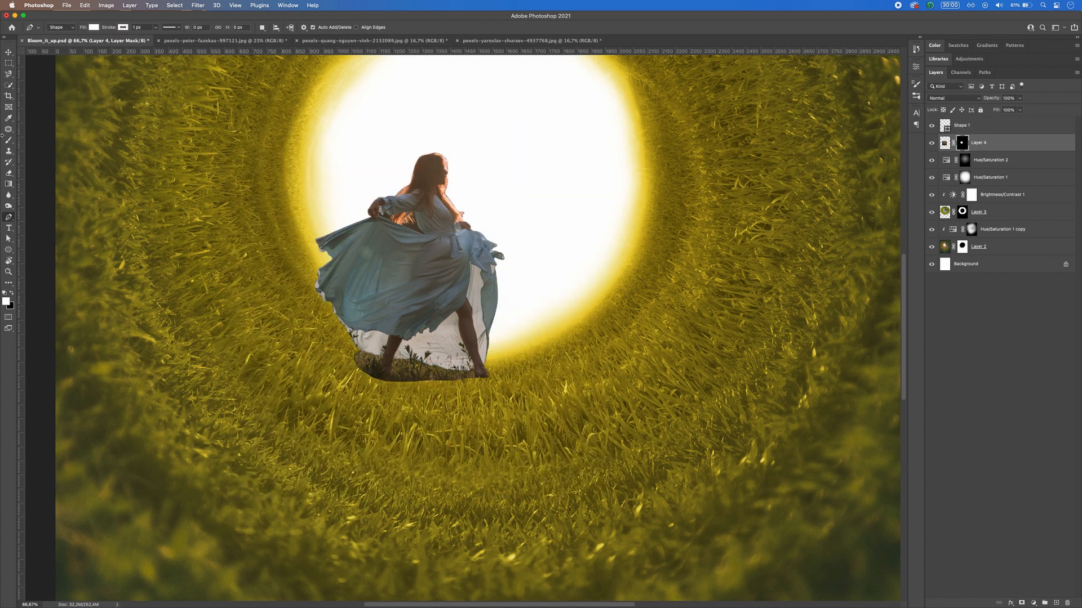
# Step: Delete the Shape 1 layer
pyautogui.click(8, 63)
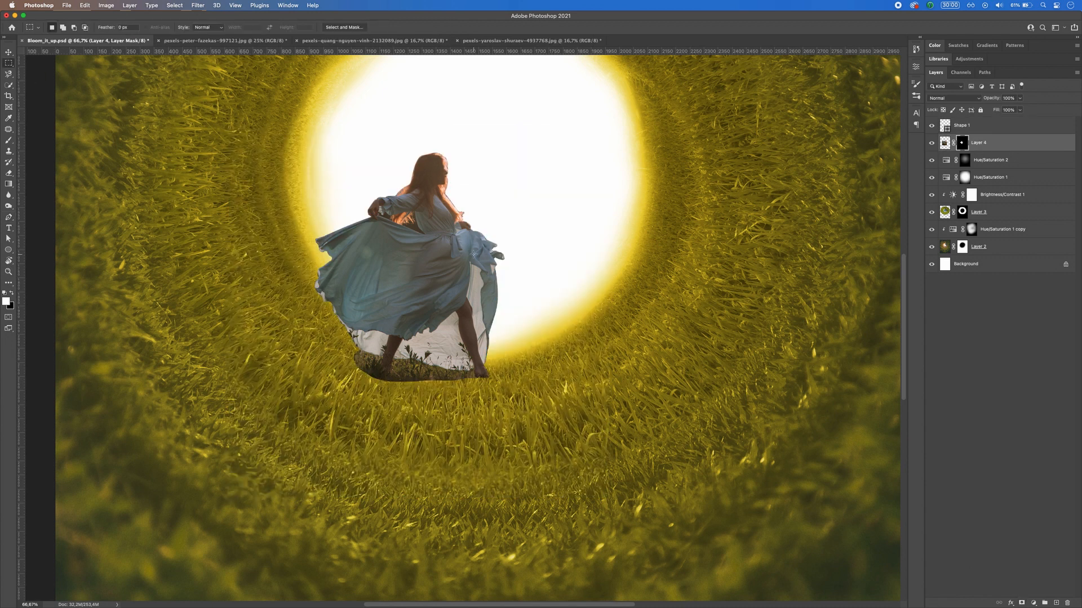
pyautogui.click(983, 128)
pyautogui.click(1067, 602)
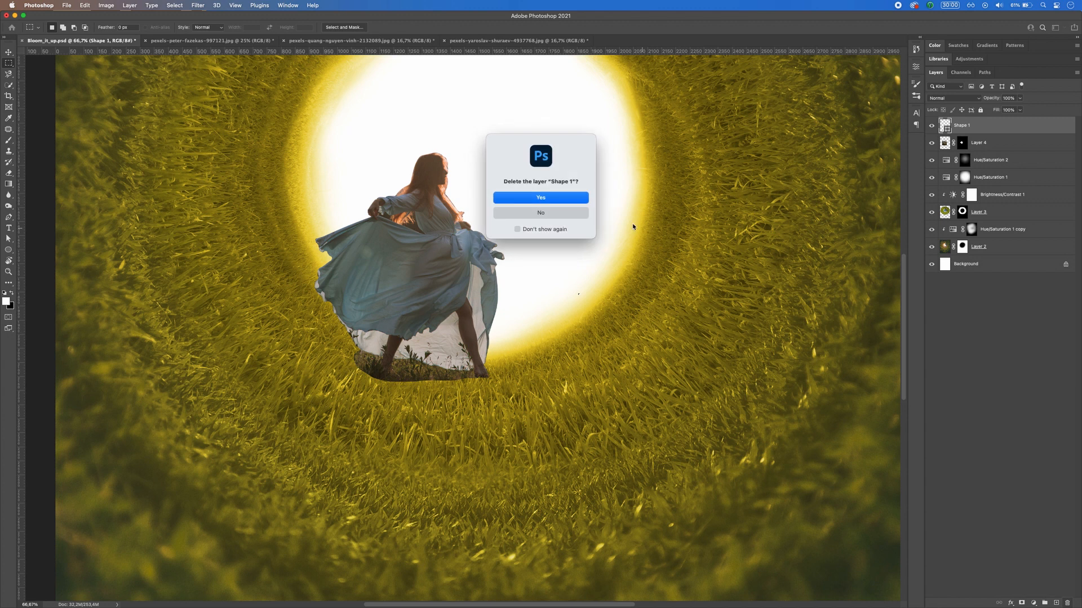
pyautogui.click(550, 197)
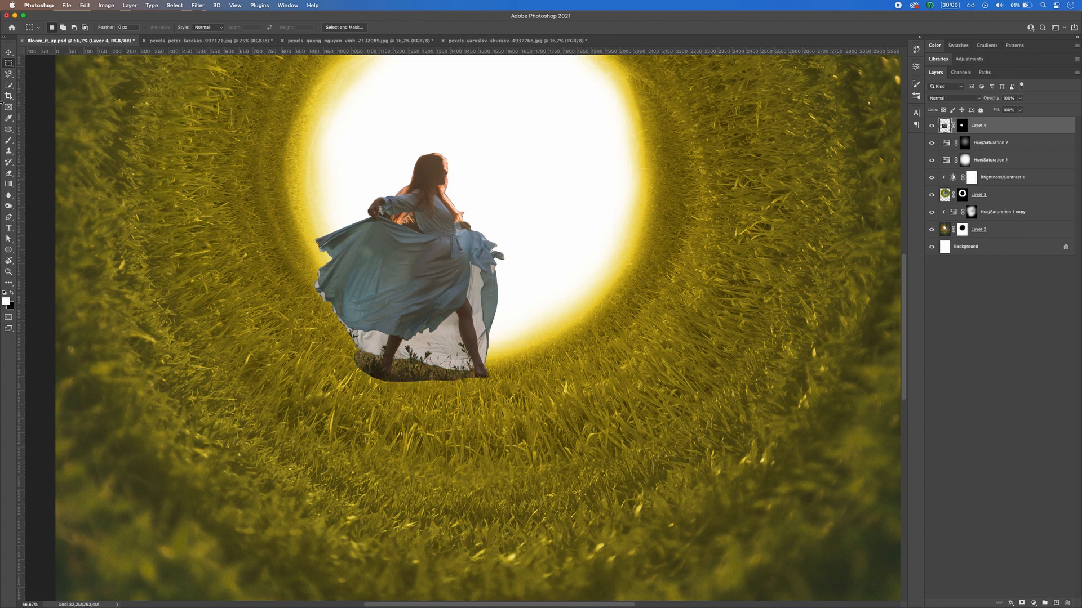
# Step: Duplicate Layer 4 together with its mask and hide the original
pyautogui.press('super+minus')
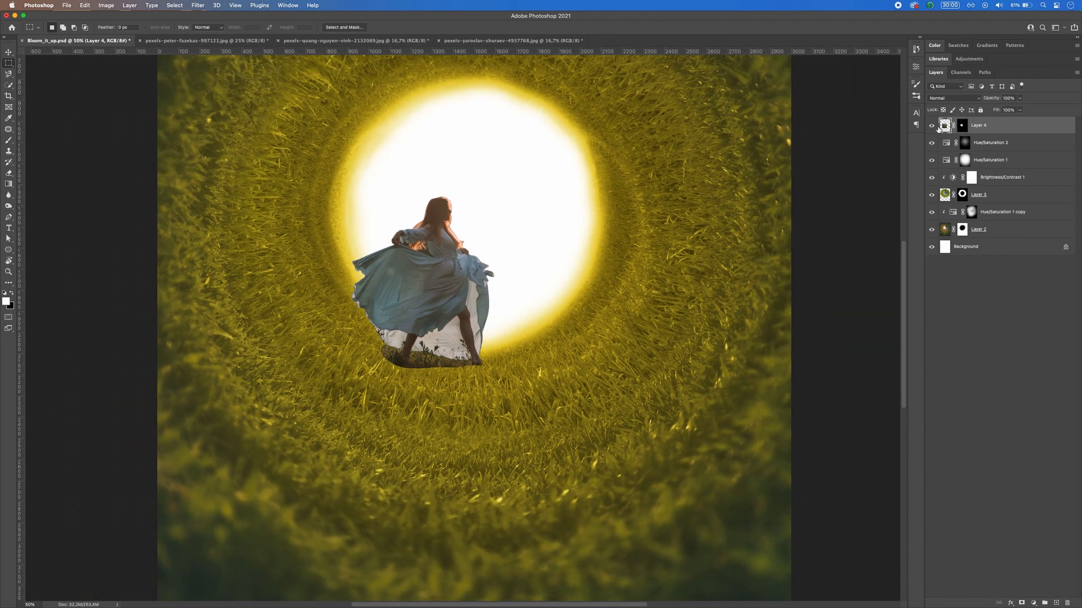
pyautogui.click(962, 126)
pyautogui.press('b')
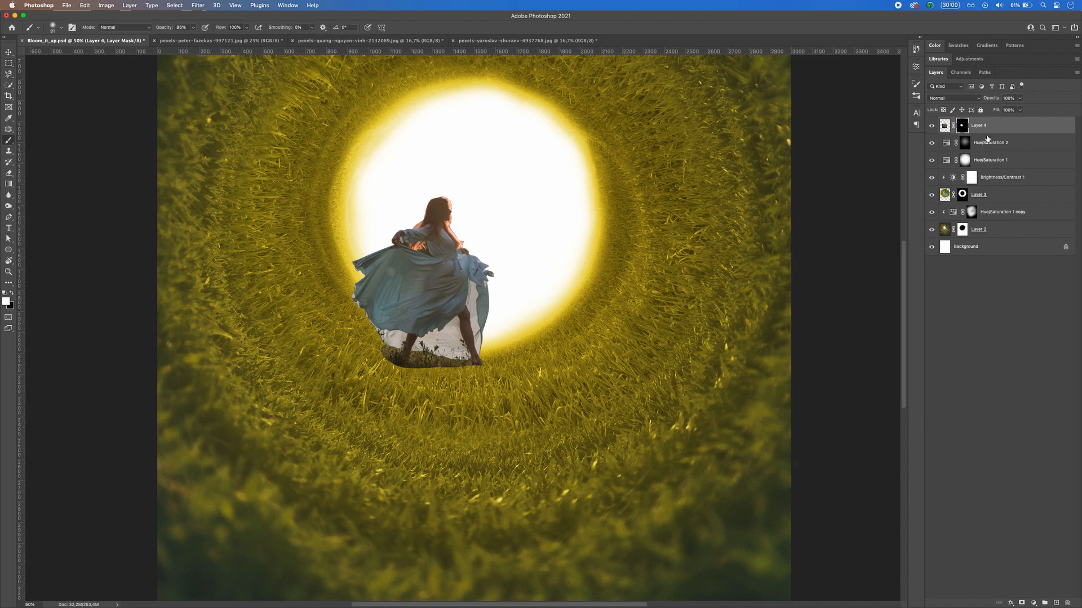
pyautogui.press('super+j')
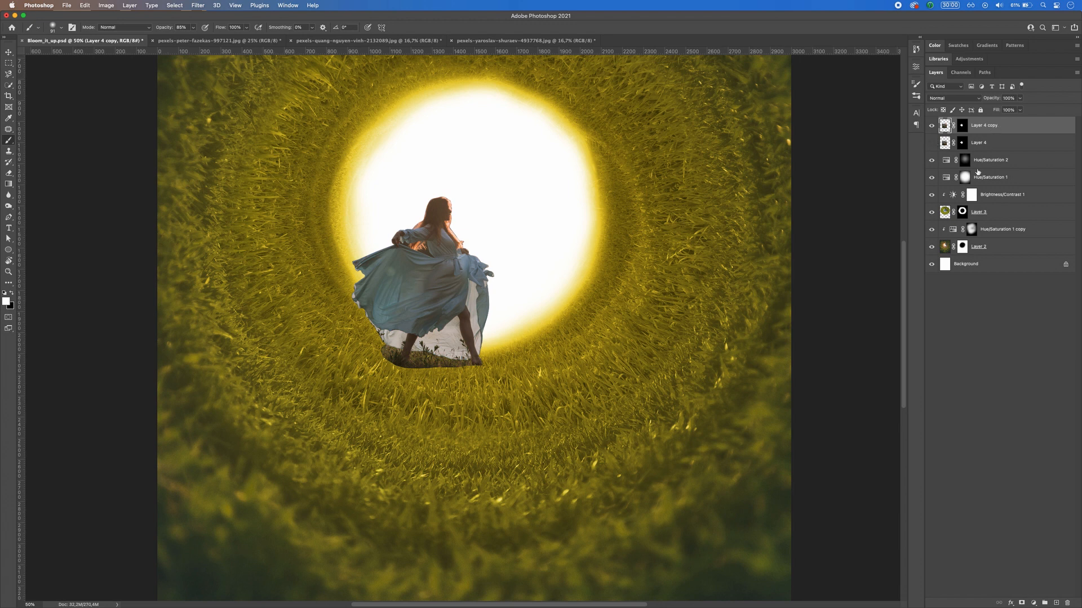
pyautogui.press('super+minus')
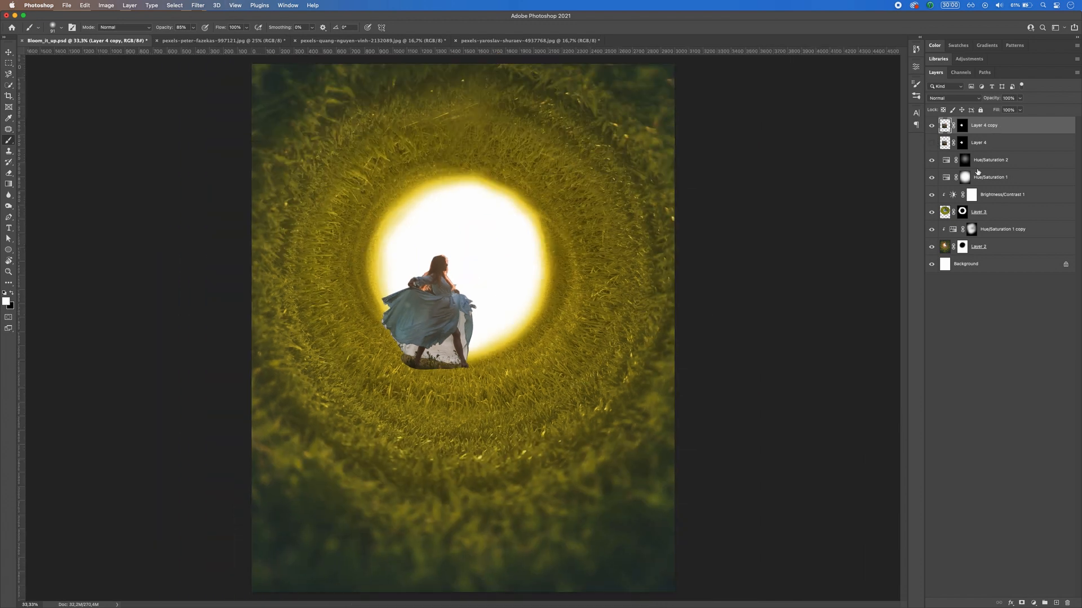
# Step: Clip a Brightness/Contrast adjustment to the duplicated woman, with brightness about -96 and contrast about -8
pyautogui.click(1032, 604)
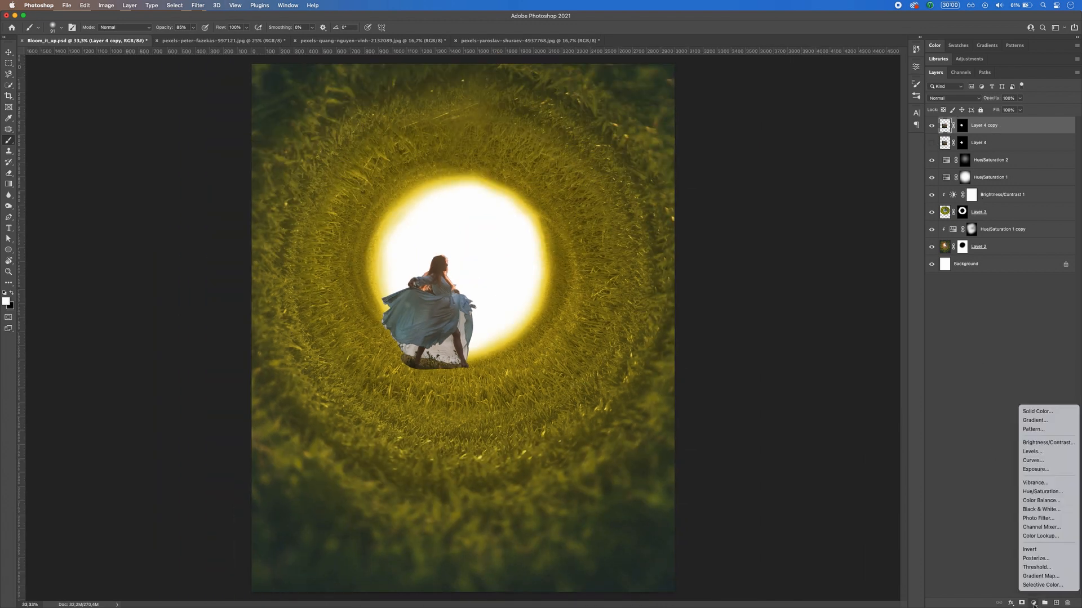
pyautogui.click(1033, 442)
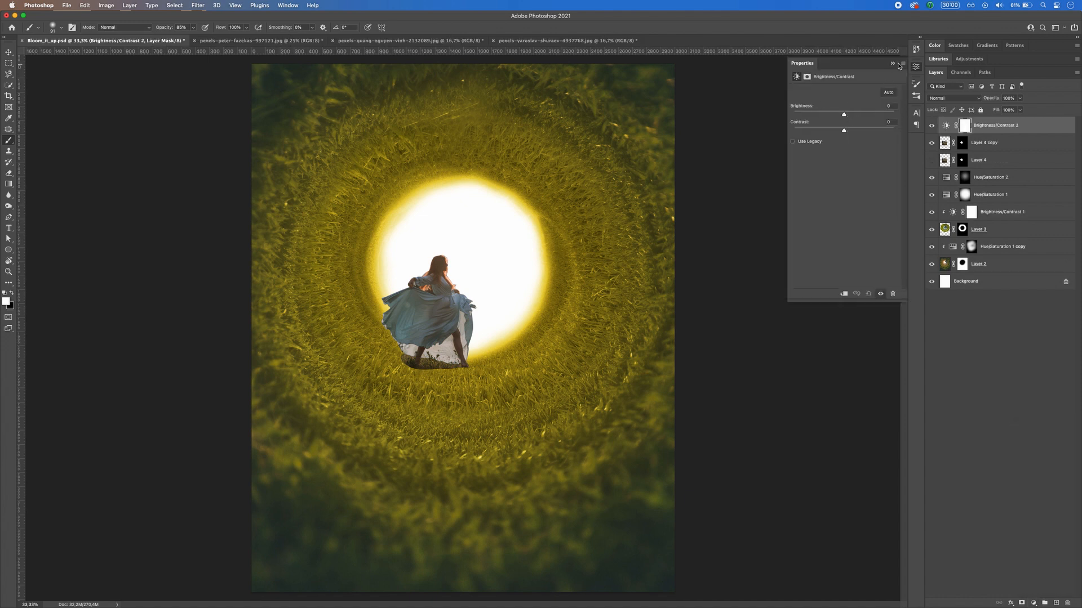
pyautogui.moveTo(843, 115)
pyautogui.mouseDown()
pyautogui.moveTo(813, 115)
pyautogui.moveTo(883, 130)
pyautogui.moveTo(837, 133)
pyautogui.mouseUp()
pyautogui.click(843, 294)
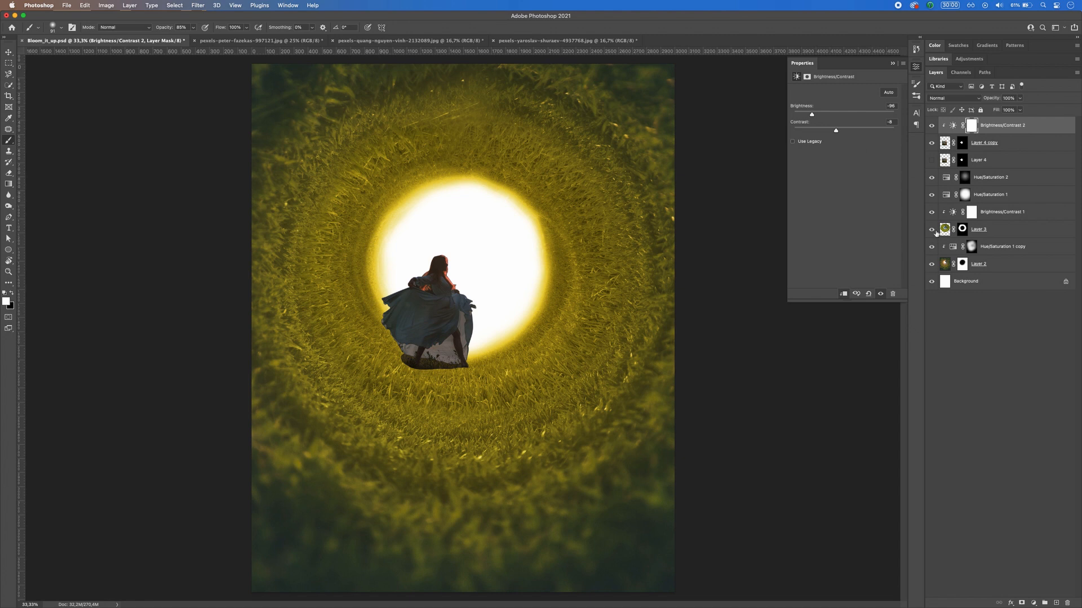
# Step: Clip a colorized Hue/Saturation adjustment to the duplicated woman and tune it to a dark yellowish brown
pyautogui.click(1034, 603)
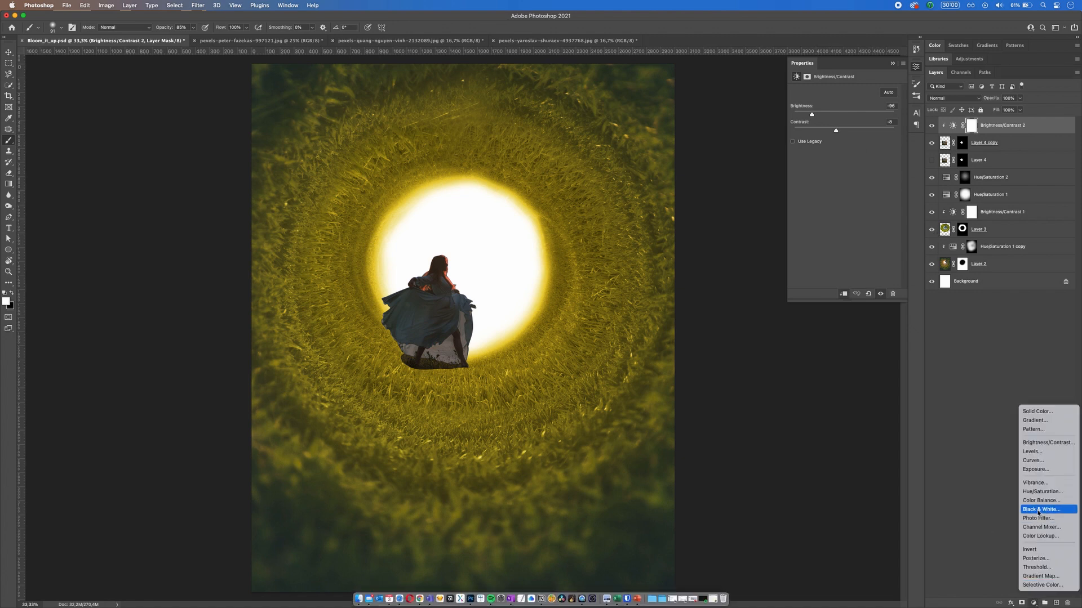
pyautogui.click(1038, 492)
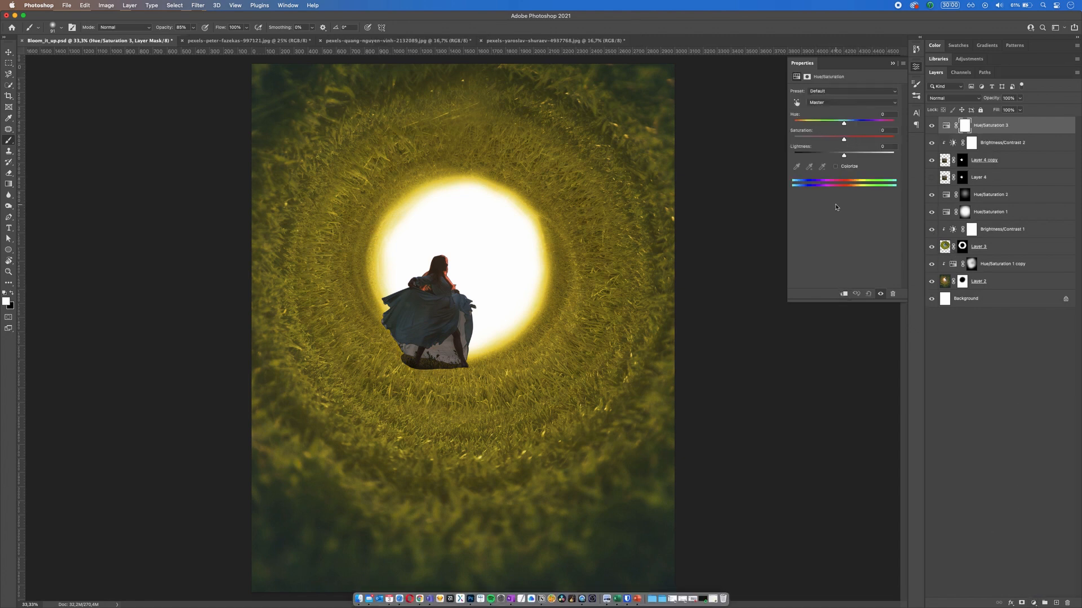
pyautogui.click(843, 295)
pyautogui.click(836, 167)
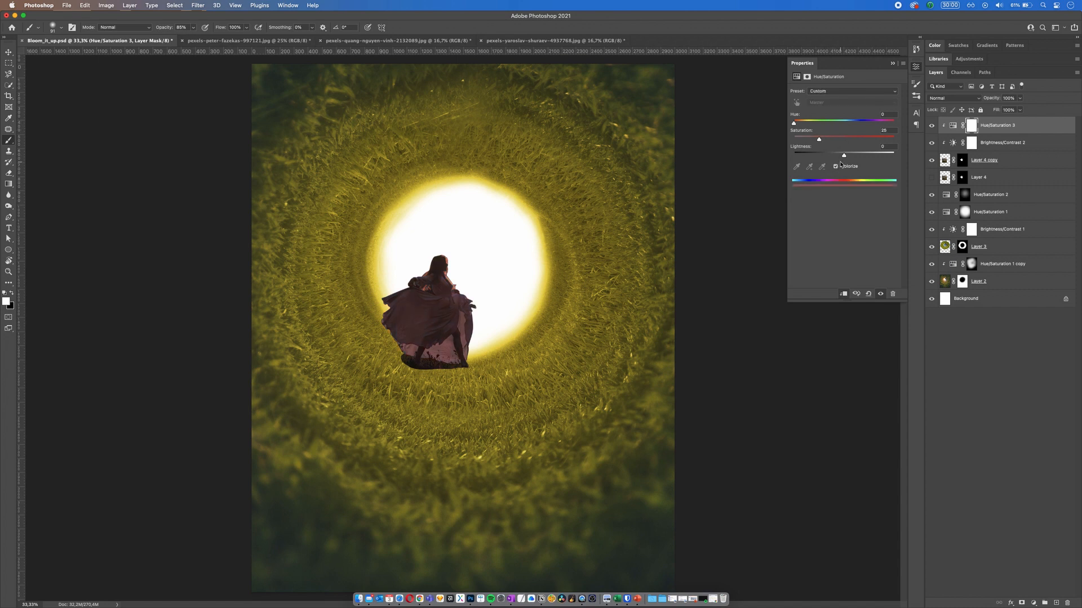
pyautogui.moveTo(793, 124); pyautogui.dragTo(832, 156)
pyautogui.moveTo(834, 157)
pyautogui.mouseDown()
pyautogui.moveTo(864, 157)
pyautogui.moveTo(831, 156)
pyautogui.mouseUp()
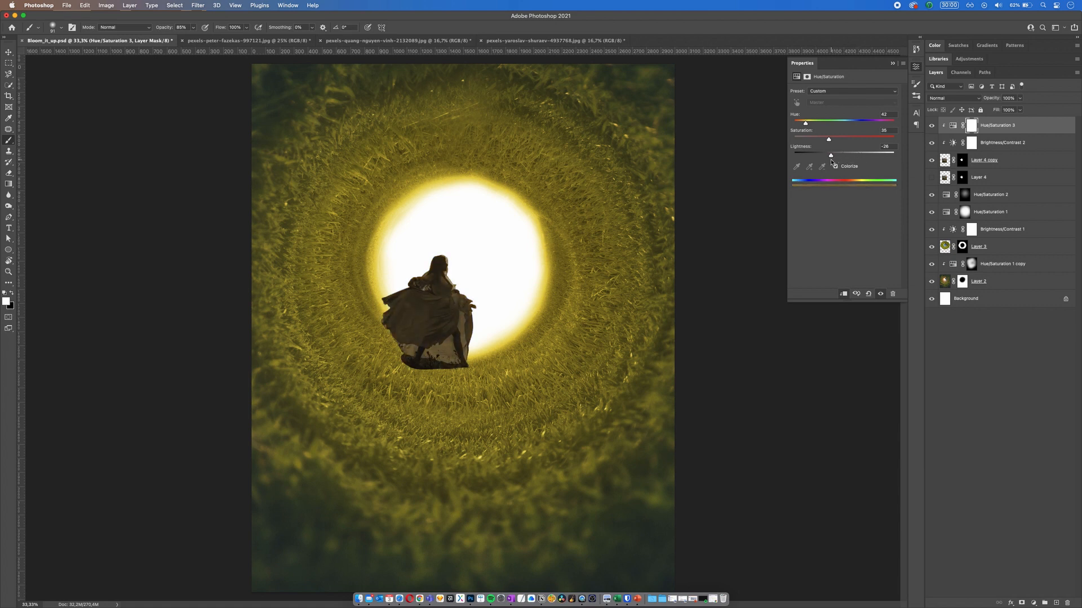
pyautogui.click(893, 65)
# Step: Show Layer 4 and paint white on its mask at 85% opacity to reveal a patch of grass around the feet
pyautogui.click(978, 179)
pyautogui.click(931, 178)
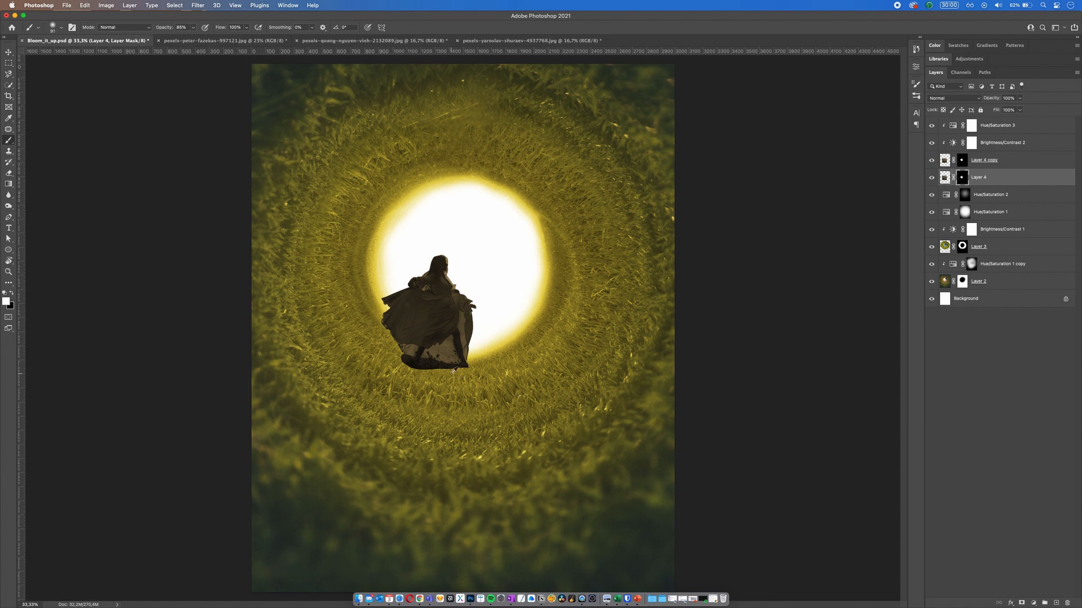
pyautogui.moveTo(447, 374)
pyautogui.mouseDown()
pyautogui.moveTo(471, 374)
pyautogui.moveTo(389, 368)
pyautogui.moveTo(381, 355)
pyautogui.moveTo(488, 374)
pyautogui.moveTo(445, 395)
pyautogui.moveTo(339, 375)
pyautogui.mouseUp()
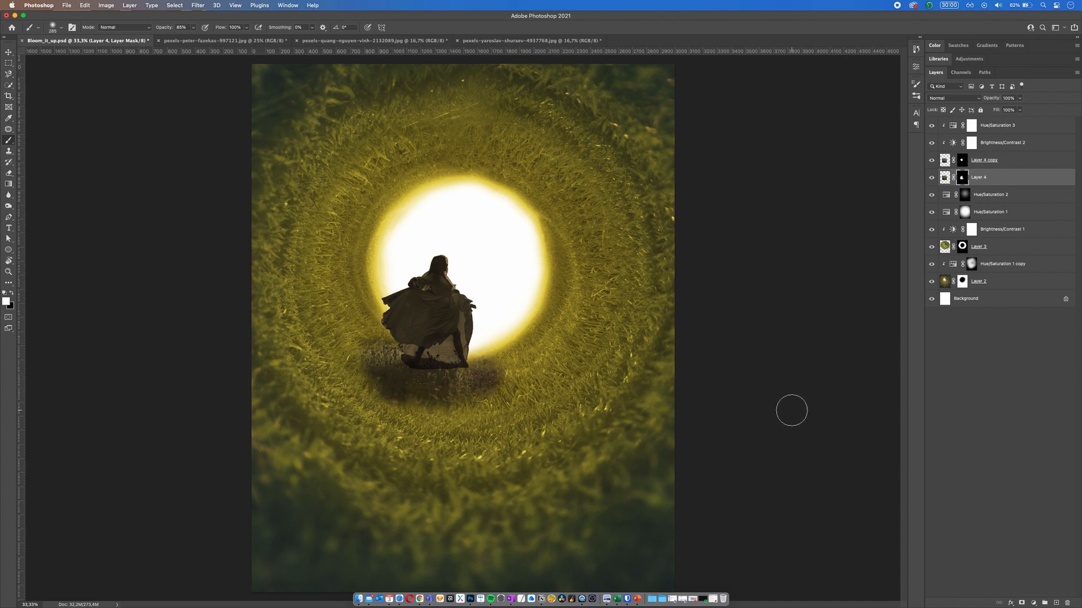
# Step: Paint white on the Layer 4 copy mask around the feet to bring in the darkened grass patch
pyautogui.click(993, 166)
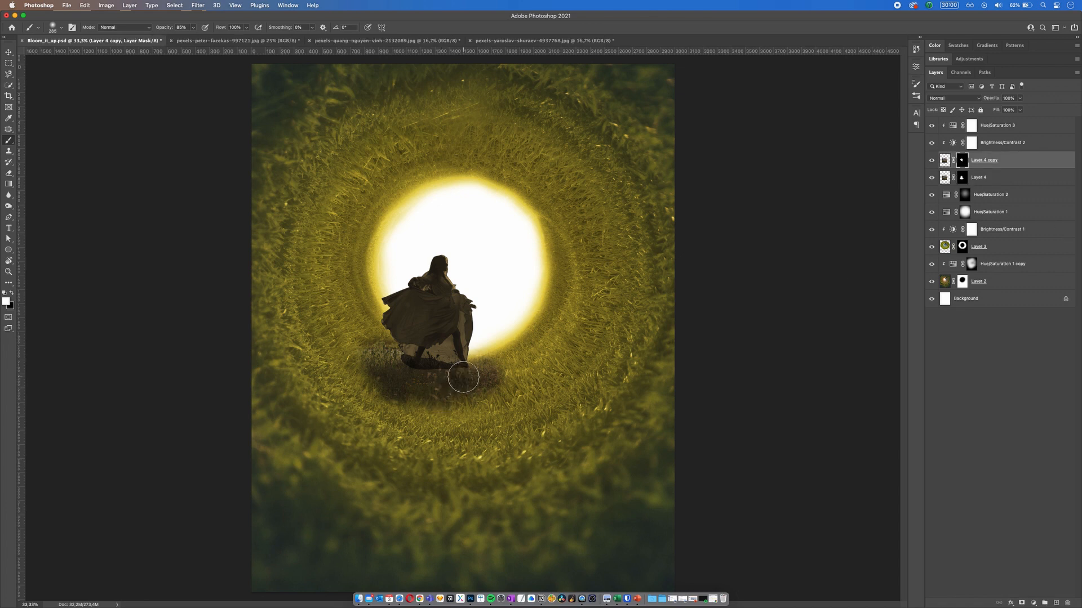
pyautogui.moveTo(444, 372)
pyautogui.mouseDown()
pyautogui.moveTo(378, 361)
pyautogui.moveTo(372, 371)
pyautogui.moveTo(399, 385)
pyautogui.moveTo(490, 396)
pyautogui.mouseUp()
pyautogui.click(422, 402)
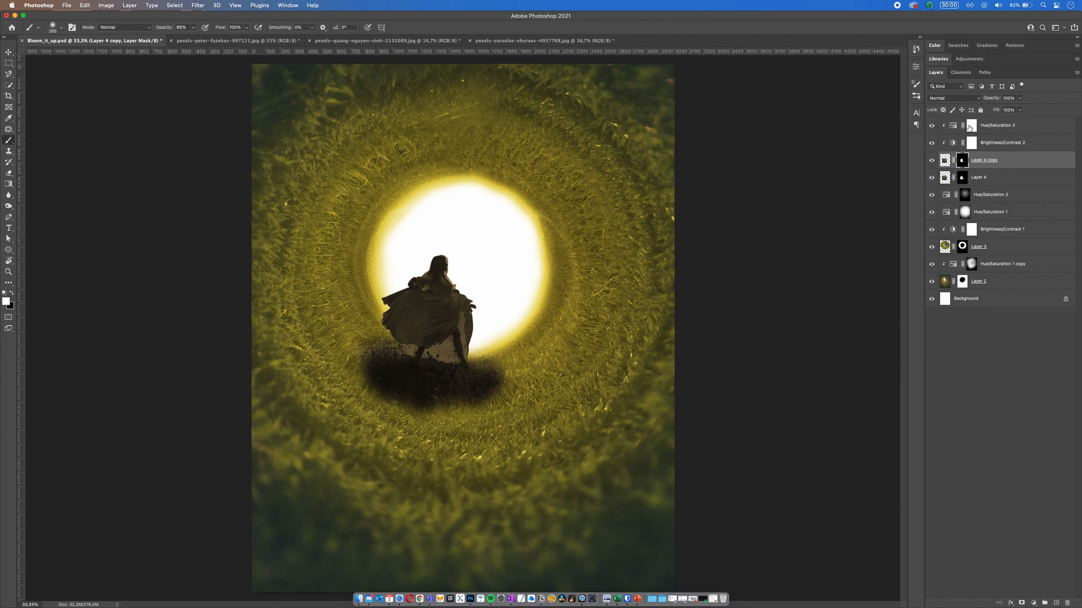
# Step: Invert the Hue/Saturation 3 mask and paint white over the woman to bring the brownish tint back onto her
pyautogui.click(969, 127)
pyautogui.click(931, 126)
pyautogui.click(931, 126)
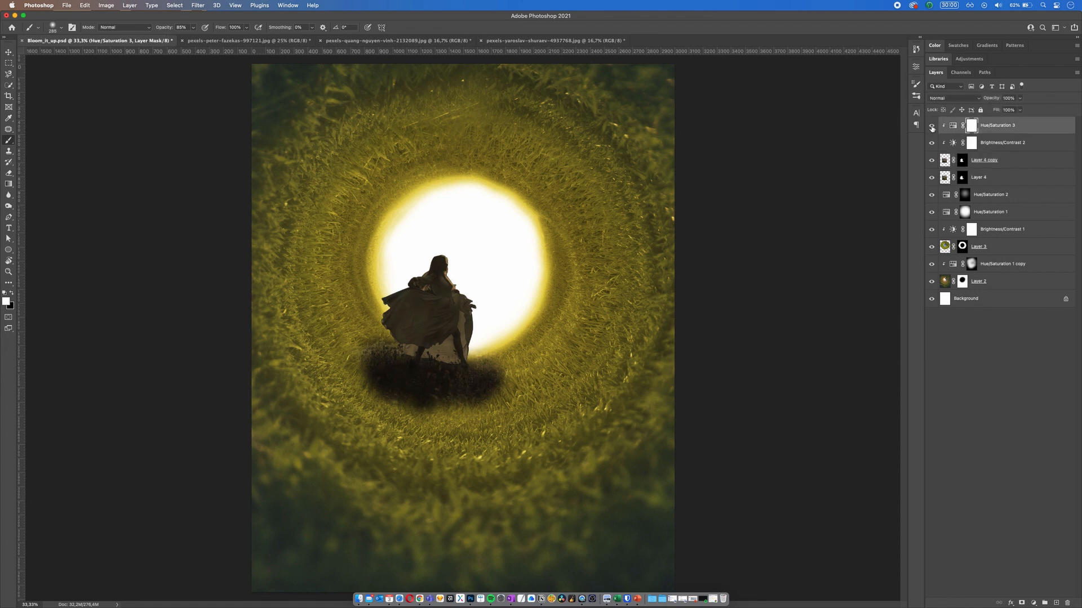
pyautogui.click(932, 126)
pyautogui.click(931, 127)
pyautogui.press('super+i')
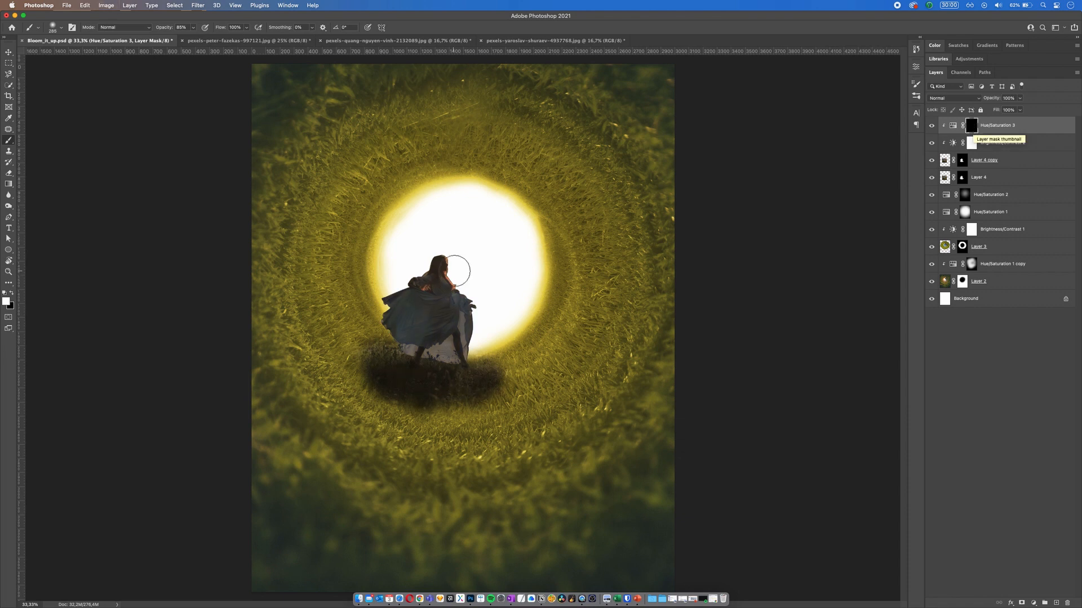
pyautogui.moveTo(448, 275)
pyautogui.mouseDown()
pyautogui.moveTo(479, 286)
pyautogui.moveTo(483, 276)
pyautogui.moveTo(502, 332)
pyautogui.mouseUp()
pyautogui.click(463, 251)
pyautogui.moveTo(489, 296)
pyautogui.mouseDown()
pyautogui.moveTo(418, 207)
pyautogui.moveTo(418, 249)
pyautogui.moveTo(377, 269)
pyautogui.moveTo(292, 268)
pyautogui.moveTo(372, 299)
pyautogui.moveTo(392, 290)
pyautogui.moveTo(405, 307)
pyautogui.moveTo(377, 299)
pyautogui.mouseUp()
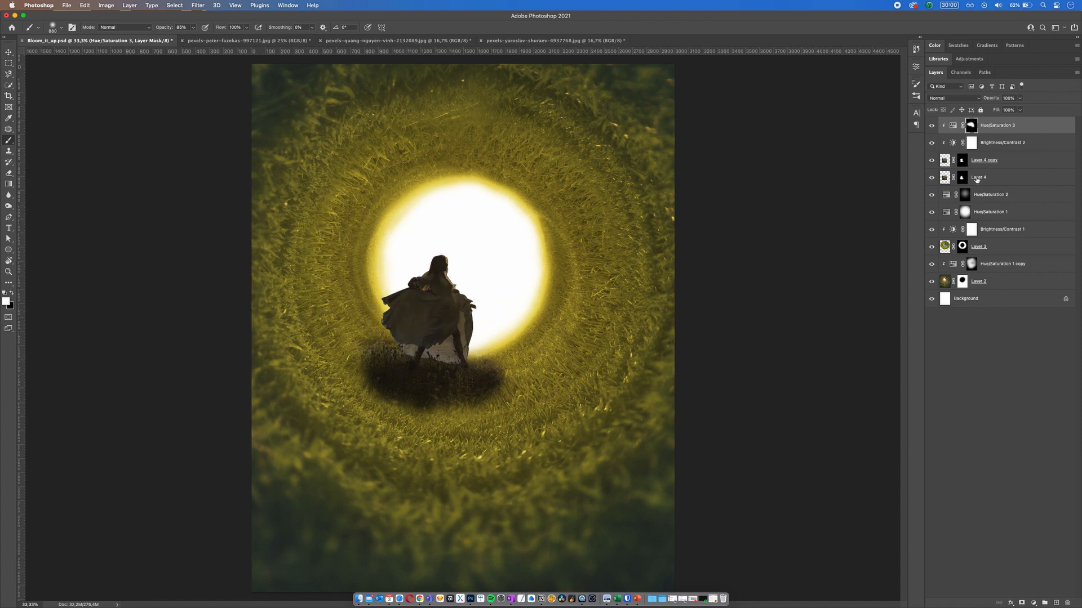
# Step: Invert the Brightness/Contrast 2 mask and paint white over the woman's head and dress to restore the darkening there
pyautogui.click(950, 147)
pyautogui.click(932, 143)
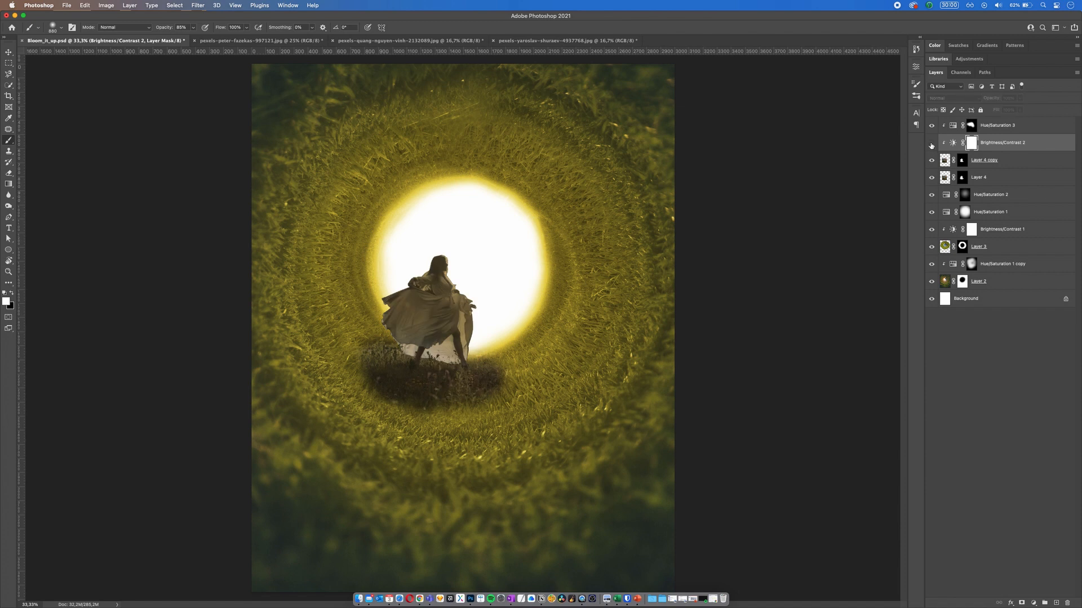
pyautogui.click(931, 144)
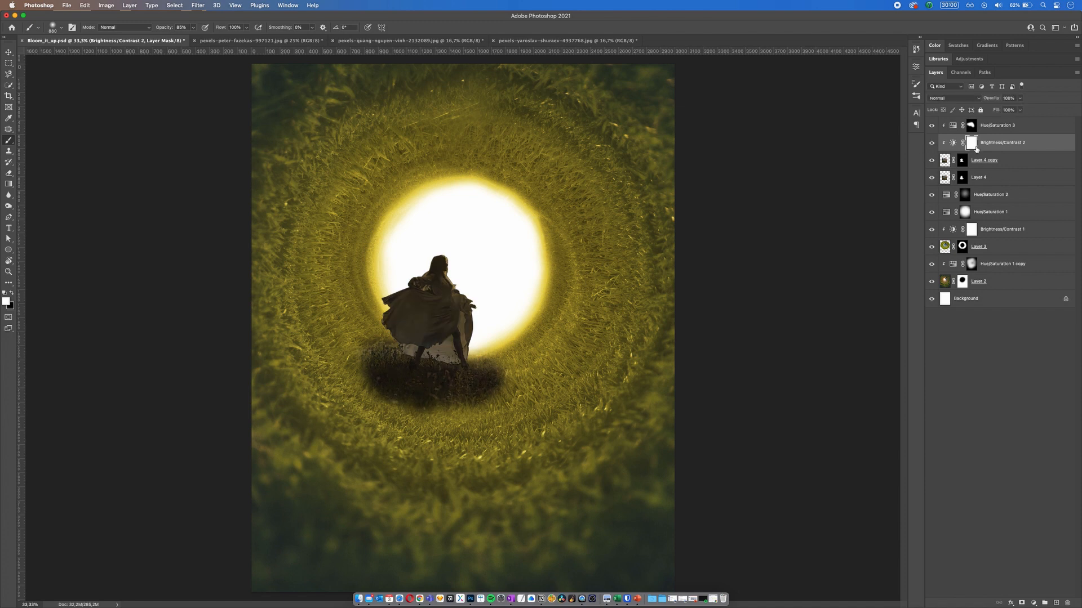
pyautogui.press('super+i')
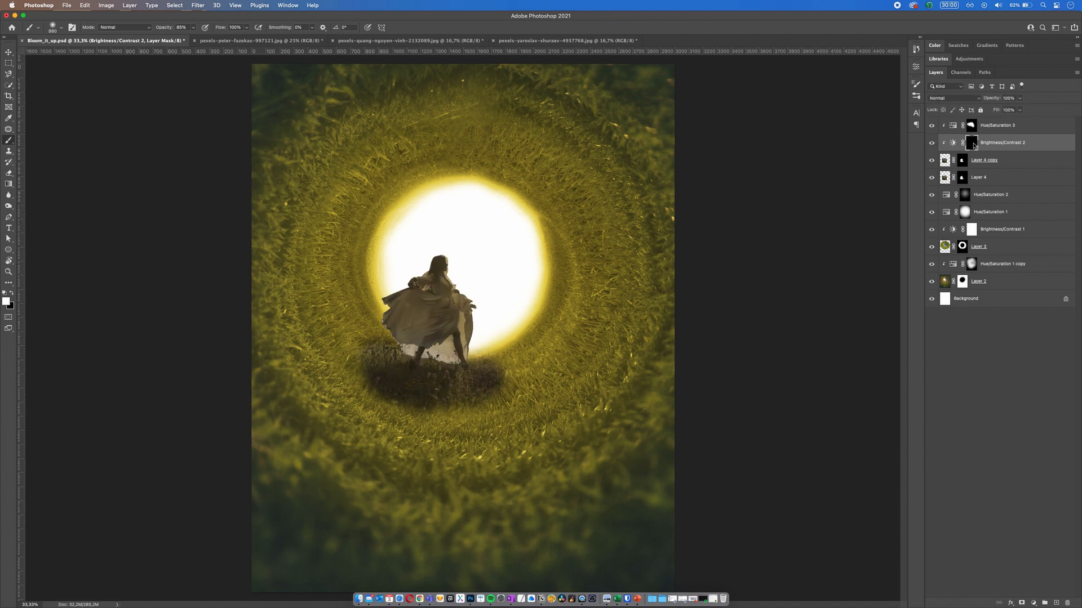
pyautogui.moveTo(493, 240); pyautogui.dragTo(486, 241)
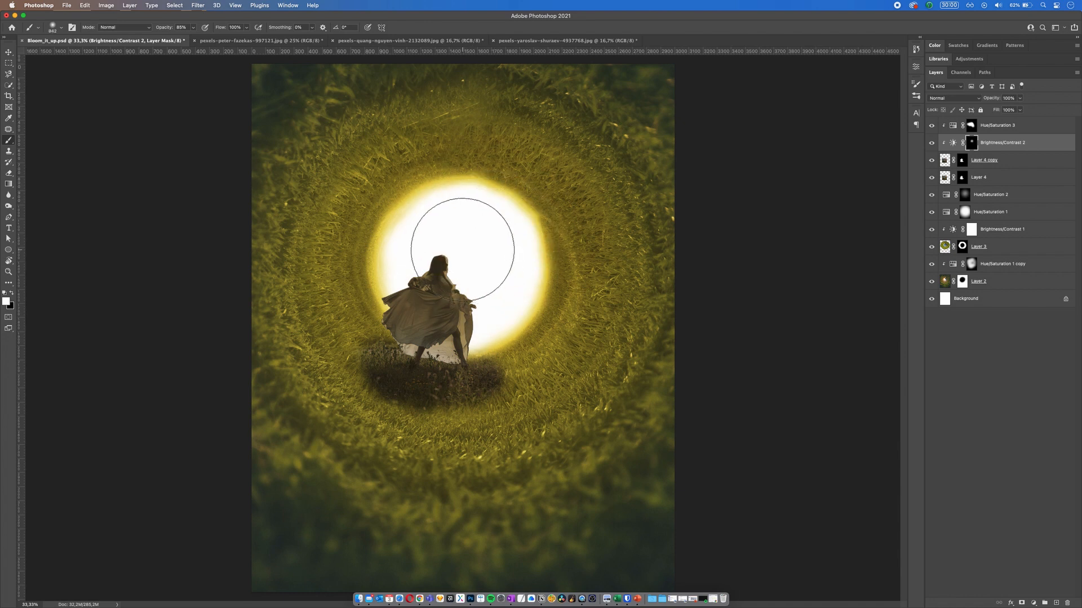
pyautogui.click(440, 240)
pyautogui.moveTo(409, 284); pyautogui.dragTo(391, 288)
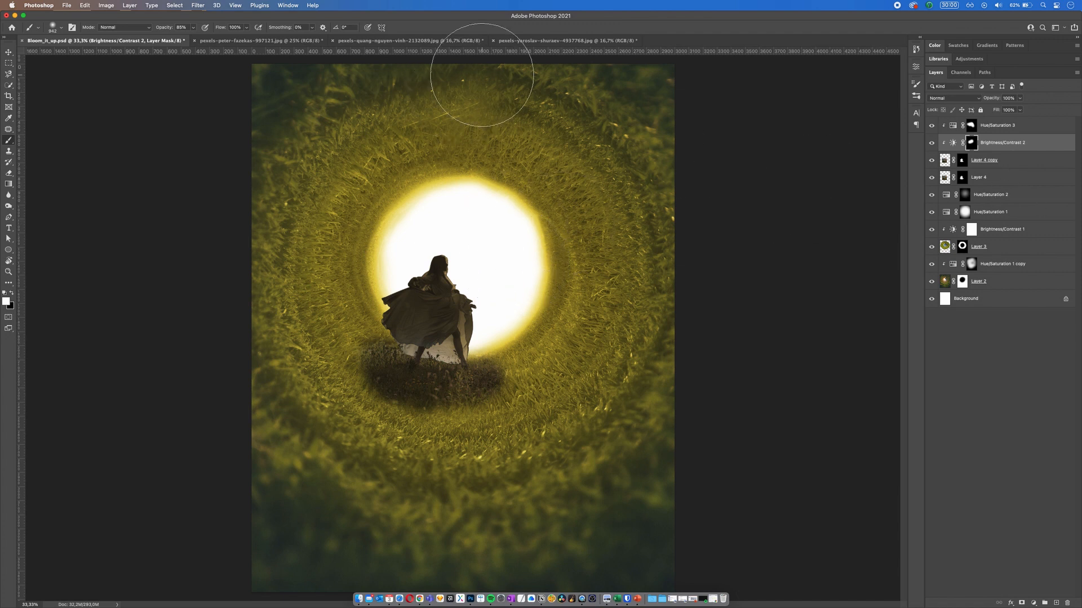
# Step: Paint black on the Layer 4 copy mask to fade the lower and left edges of the dark grass patch
pyautogui.click(986, 160)
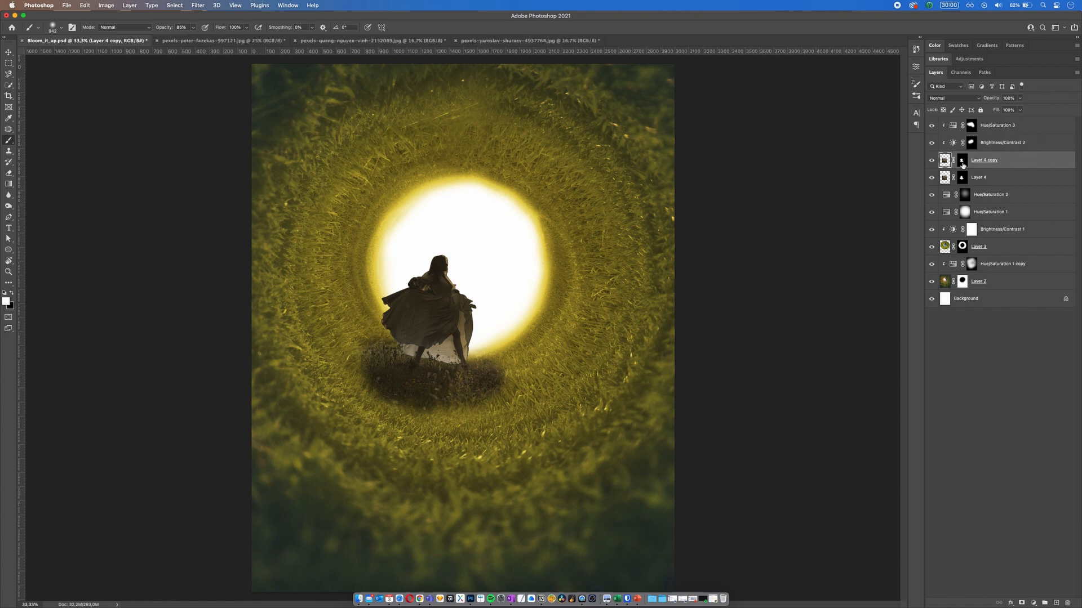
pyautogui.click(962, 162)
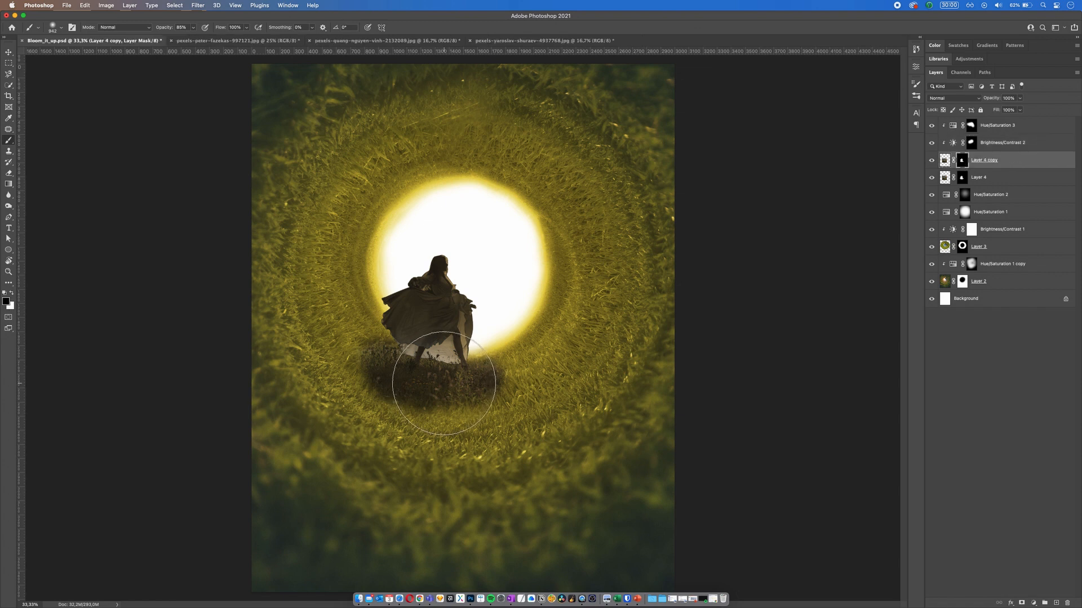
pyautogui.moveTo(471, 398)
pyautogui.keyDown('ctrl'); pyautogui.keyDown('alt'); pyautogui.mouseDown()
pyautogui.moveTo(503, 433)
pyautogui.moveTo(381, 445)
pyautogui.mouseUp(); pyautogui.keyUp('alt'); pyautogui.keyUp('ctrl')
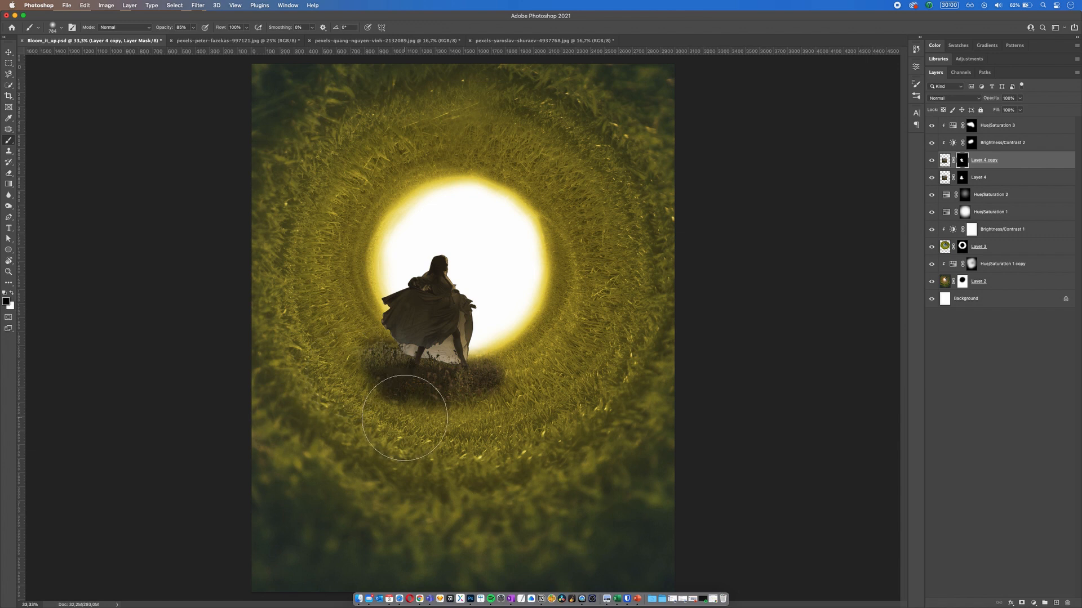
pyautogui.keyDown('ctrl'); pyautogui.keyDown('alt'); pyautogui.moveTo(345, 367); pyautogui.dragTo(351, 365); pyautogui.keyUp('alt'); pyautogui.keyUp('ctrl')
pyautogui.moveTo(368, 368); pyautogui.dragTo(374, 395)
# Step: Paint black on the Layer 4 mask to remove the grass patch's left part and soften its lower right edge at 34% opacity
pyautogui.click(961, 178)
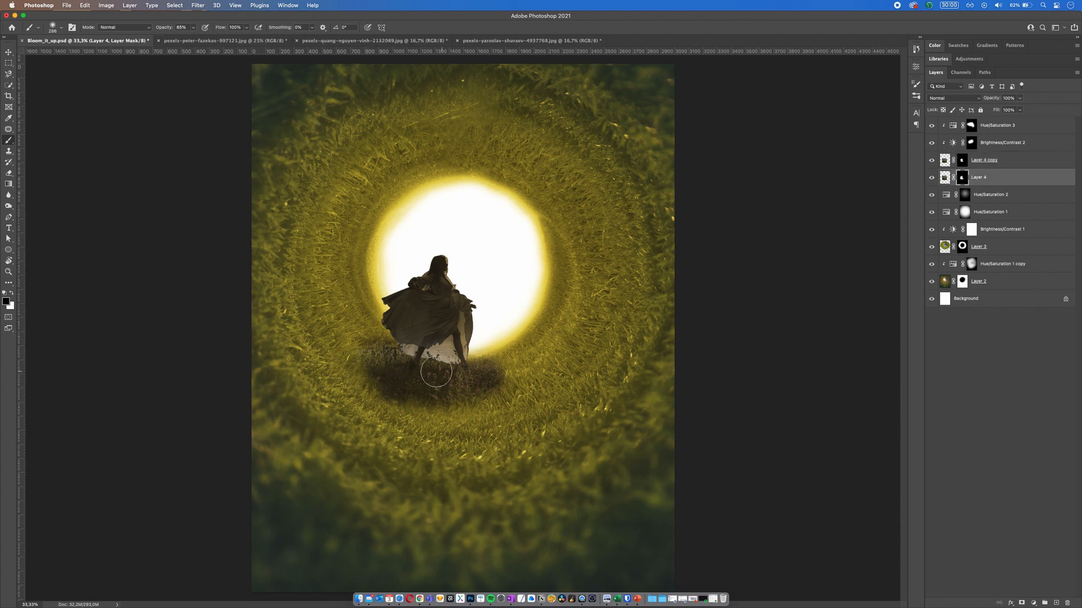
pyautogui.moveTo(362, 366)
pyautogui.mouseDown()
pyautogui.moveTo(371, 365)
pyautogui.moveTo(351, 382)
pyautogui.moveTo(367, 401)
pyautogui.mouseUp()
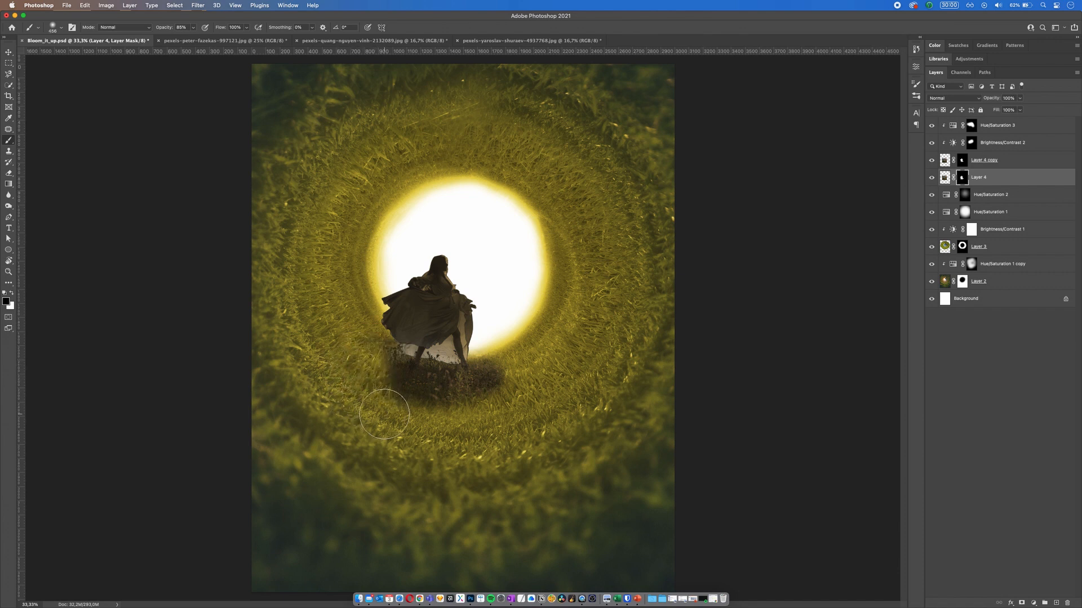
pyautogui.click(193, 27)
pyautogui.moveTo(196, 38); pyautogui.dragTo(174, 37)
pyautogui.moveTo(439, 430); pyautogui.dragTo(454, 433)
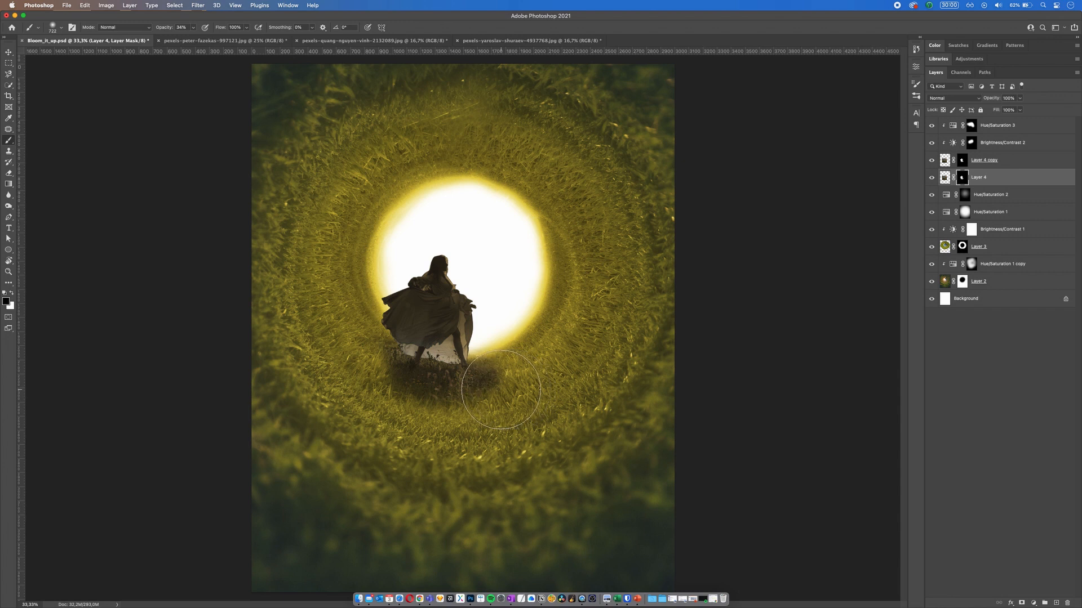
pyautogui.moveTo(505, 391); pyautogui.dragTo(476, 396)
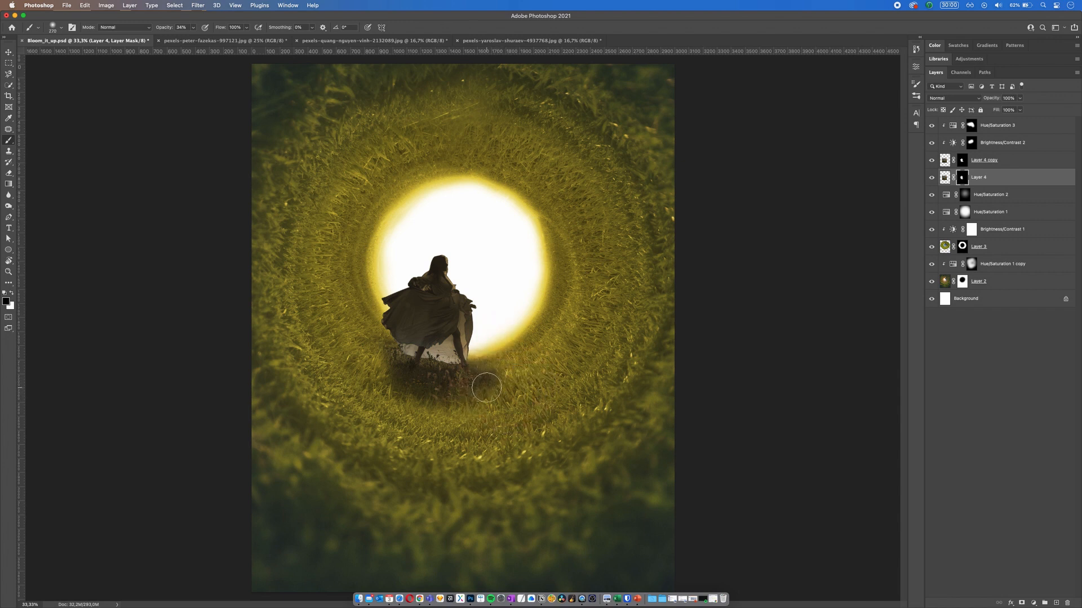
# Step: Rework the Layer 4 copy mask at 34% brush opacity, extending the grass below the feet and trimming its right side
pyautogui.click(963, 162)
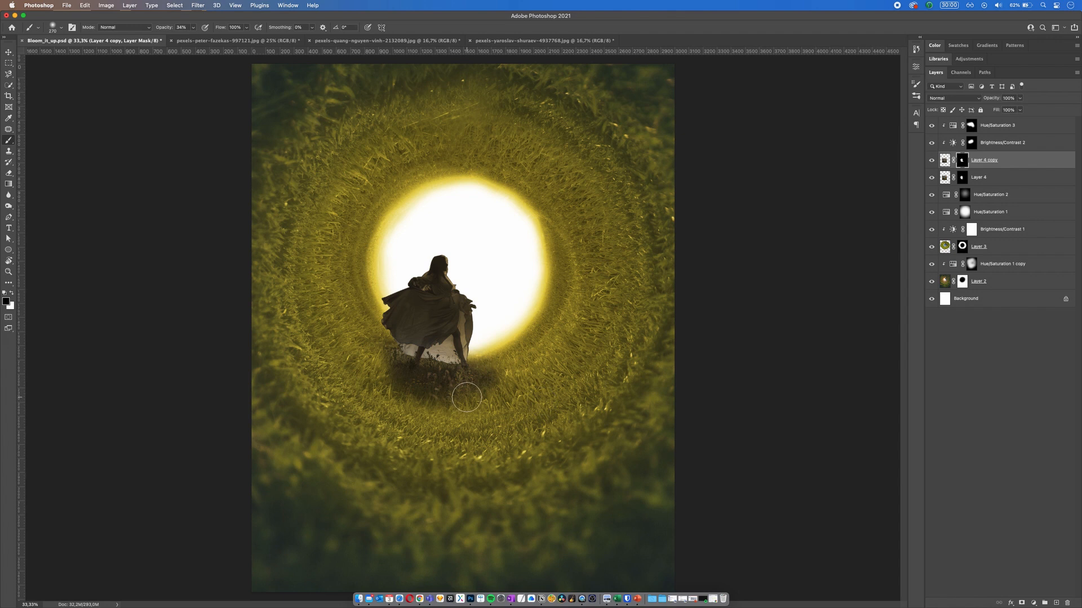
pyautogui.press('x')
pyautogui.moveTo(410, 398)
pyautogui.mouseDown()
pyautogui.moveTo(411, 428)
pyautogui.moveTo(444, 394)
pyautogui.moveTo(437, 402)
pyautogui.mouseUp()
pyautogui.press('super+z')
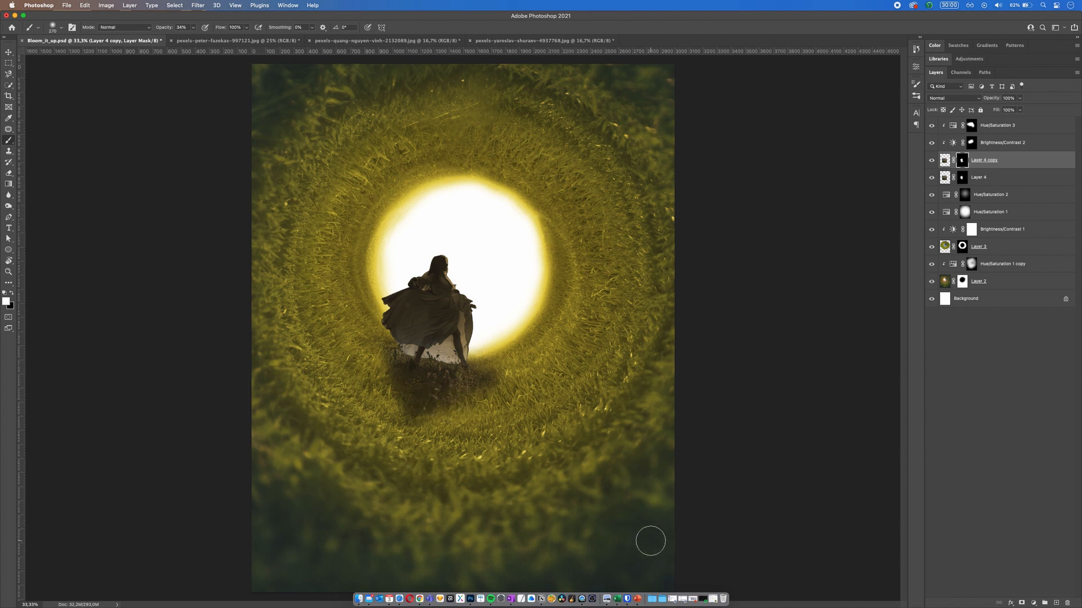
pyautogui.press('z')
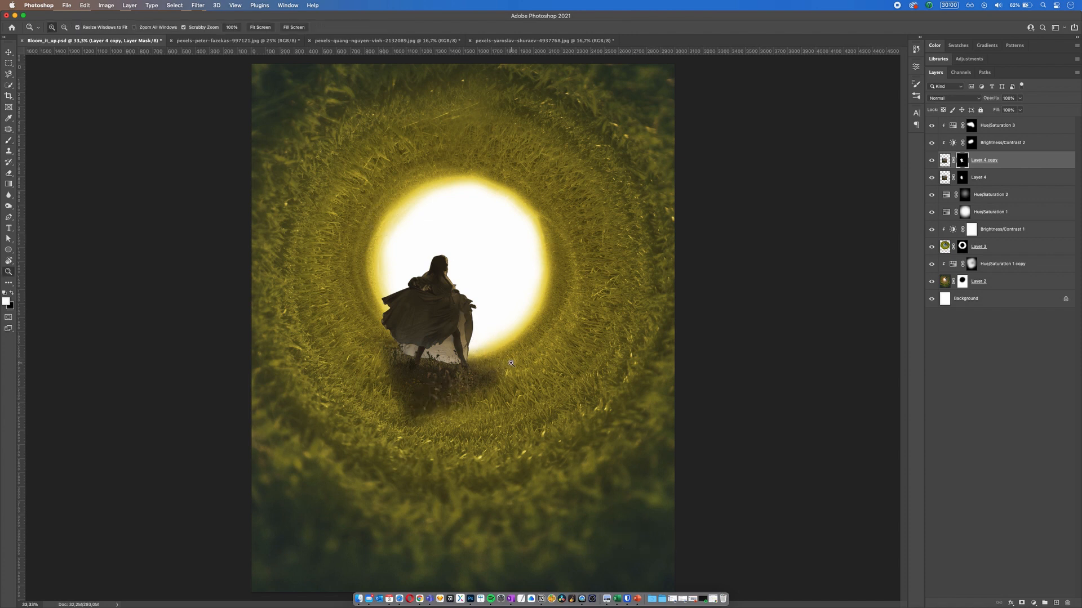
pyautogui.press('b')
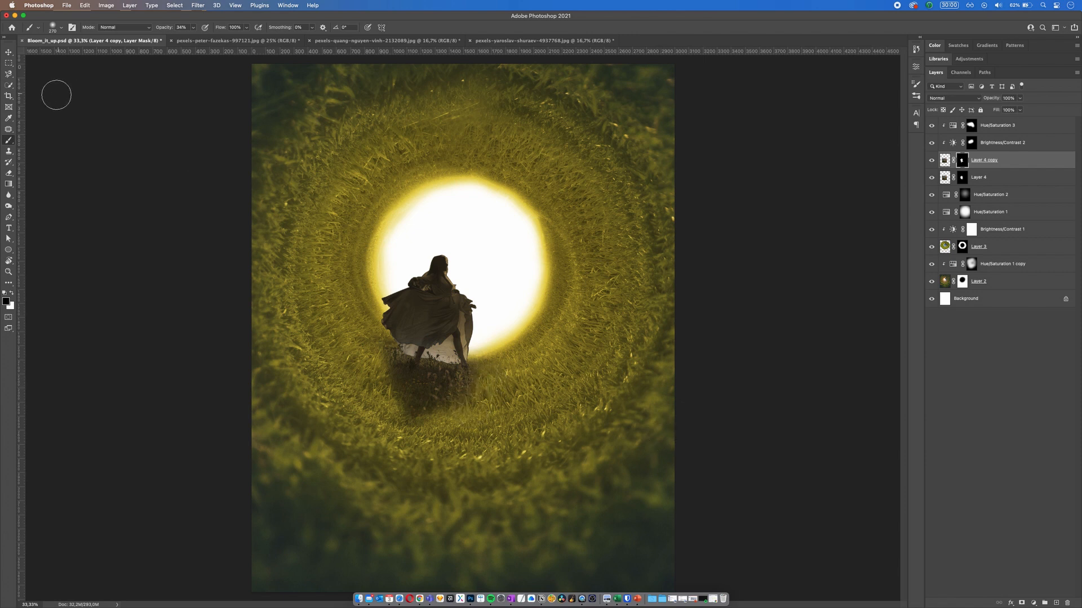
# Step: Clip a new Brightness/Contrast adjustment above Hue/Saturation 3, with brightness 150 and contrast near its maximum
pyautogui.click(11, 63)
pyautogui.press('super+minus')
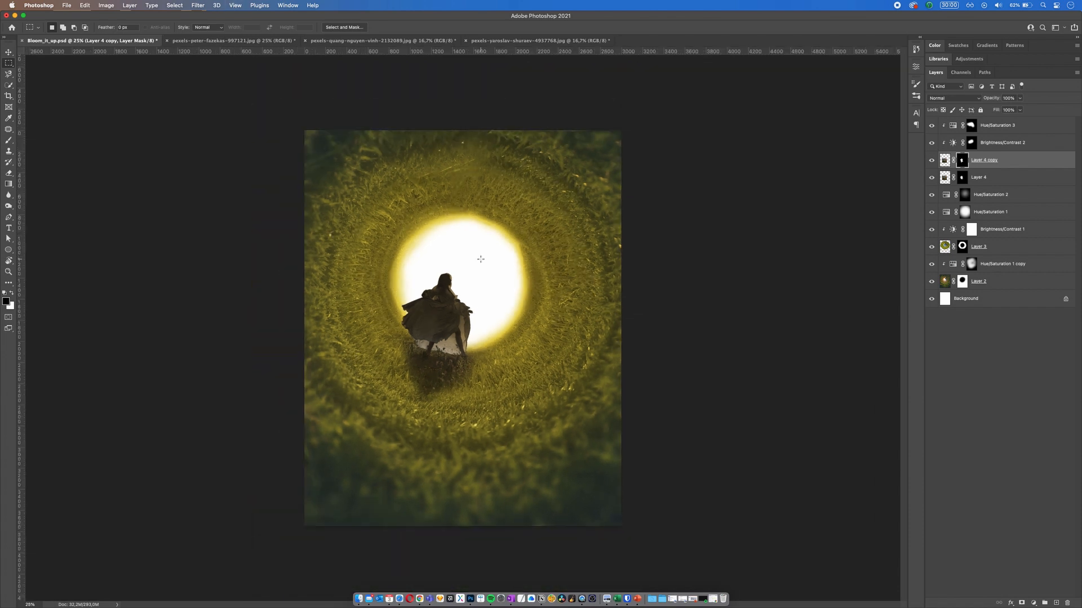
pyautogui.click(996, 130)
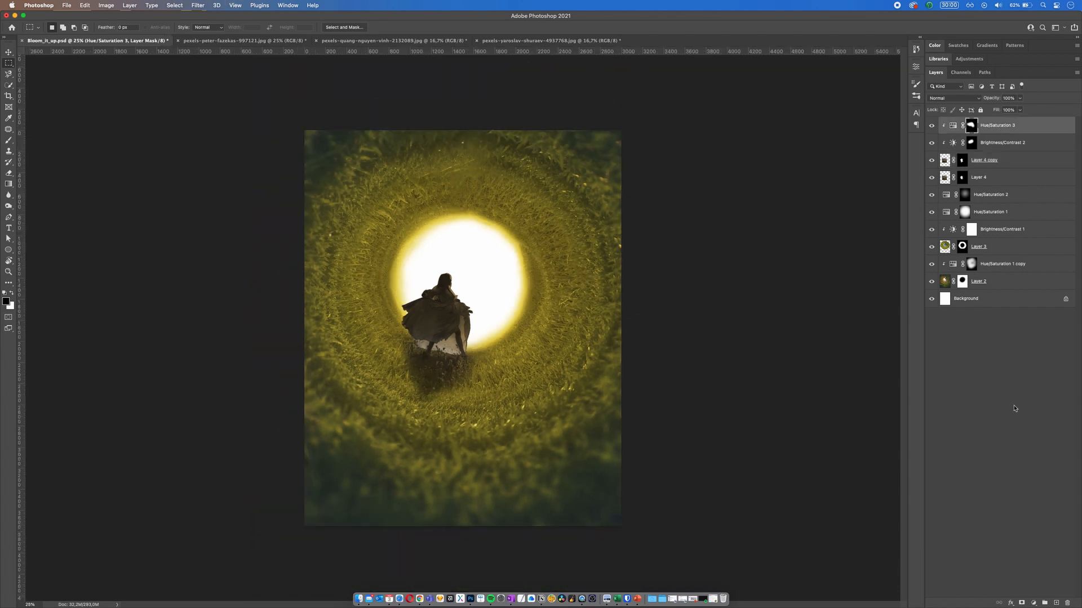
pyautogui.click(1037, 603)
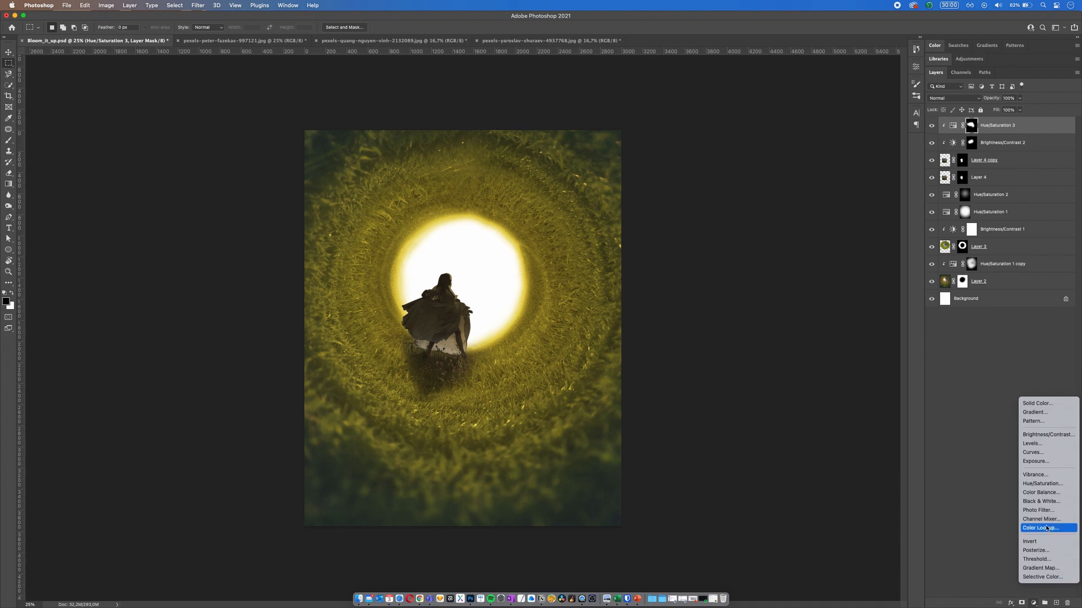
pyautogui.click(1048, 435)
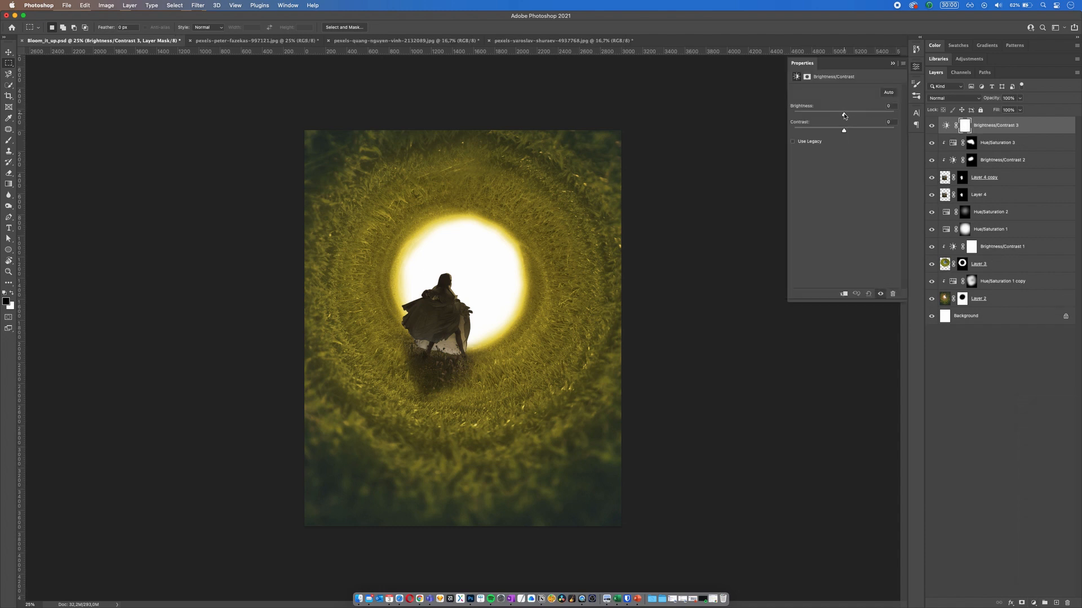
pyautogui.click(848, 293)
pyautogui.moveTo(844, 116); pyautogui.dragTo(893, 116)
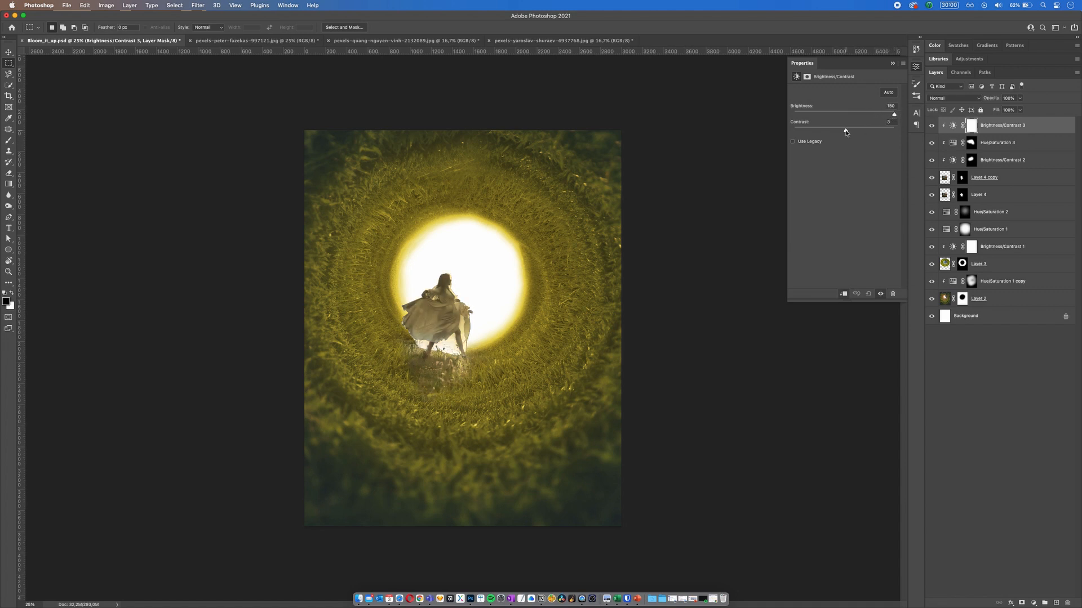
pyautogui.moveTo(846, 131); pyautogui.dragTo(892, 131)
pyautogui.click(937, 112)
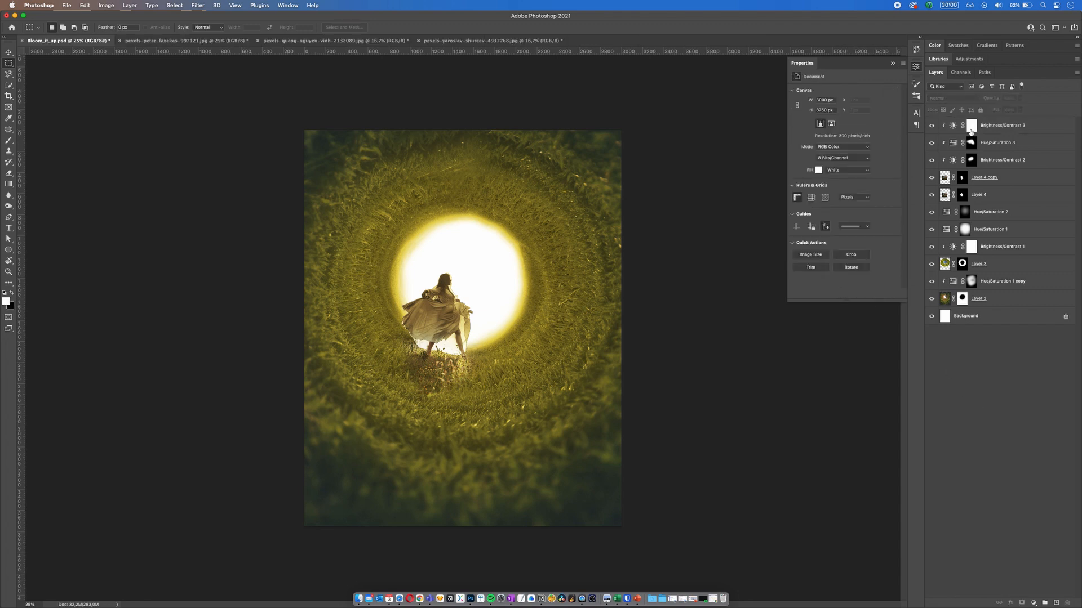
# Step: Invert the Brightness/Contrast 3 mask and paint white along the woman's edges facing the bright opening
pyautogui.click(971, 126)
pyautogui.press('super+i')
pyautogui.press('b')
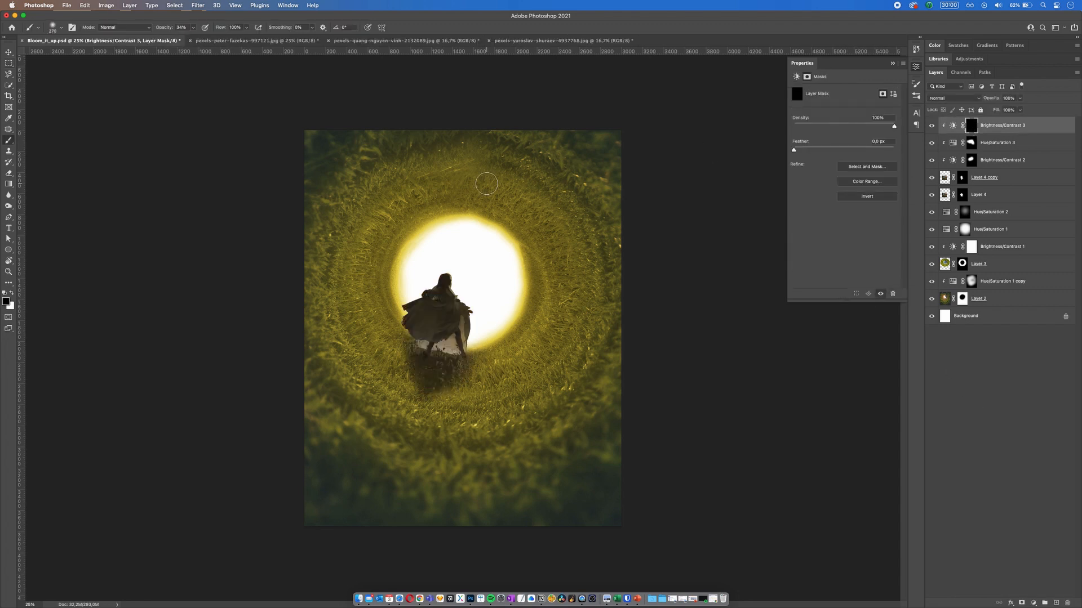
pyautogui.moveTo(476, 259); pyautogui.dragTo(483, 259)
pyautogui.click(193, 27)
pyautogui.press('x')
pyautogui.moveTo(454, 266)
pyautogui.mouseDown()
pyautogui.moveTo(490, 307)
pyautogui.moveTo(444, 248)
pyautogui.moveTo(508, 325)
pyautogui.moveTo(447, 236)
pyautogui.moveTo(505, 340)
pyautogui.moveTo(441, 248)
pyautogui.moveTo(494, 328)
pyautogui.moveTo(451, 254)
pyautogui.moveTo(478, 278)
pyautogui.moveTo(487, 355)
pyautogui.moveTo(452, 260)
pyautogui.moveTo(458, 271)
pyautogui.moveTo(432, 267)
pyautogui.moveTo(458, 260)
pyautogui.moveTo(506, 339)
pyautogui.moveTo(468, 269)
pyautogui.moveTo(466, 290)
pyautogui.moveTo(461, 267)
pyautogui.mouseUp()
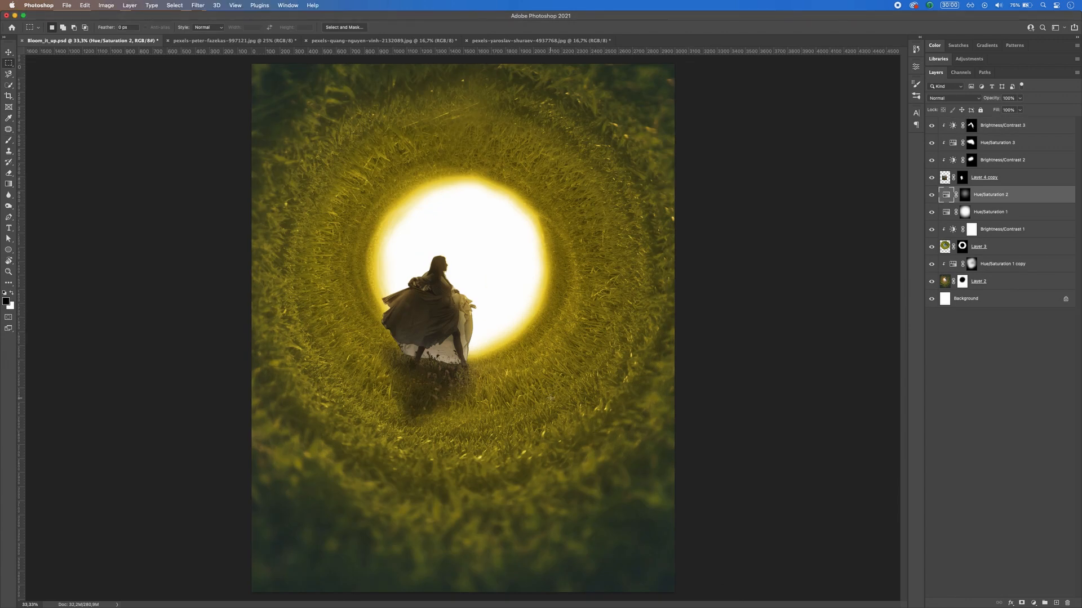
# Step: Try to move the woman on Layer 4 copy slightly down and to the right
pyautogui.press('v')
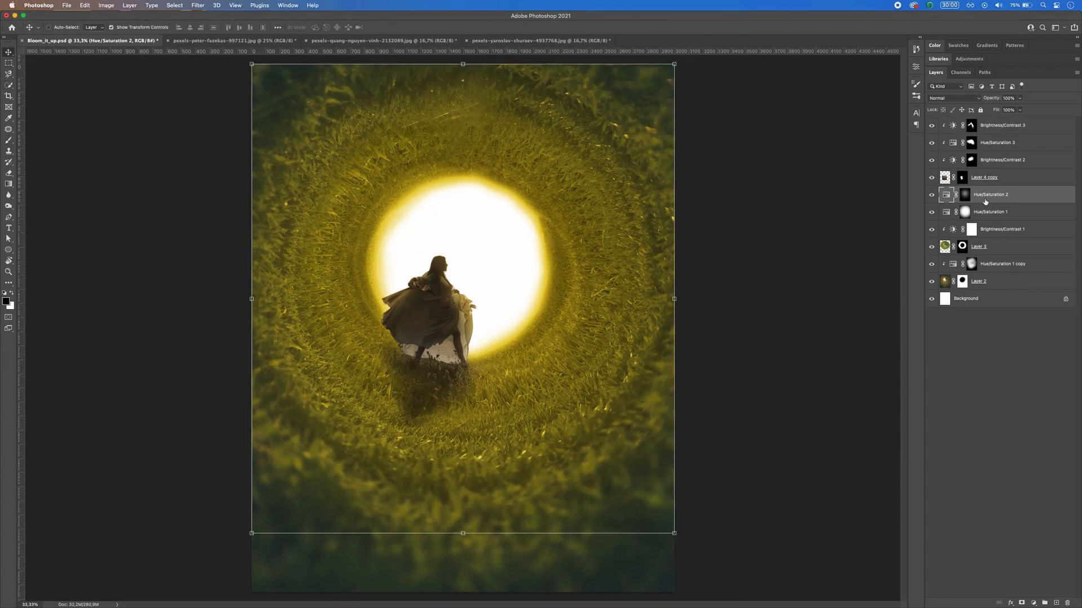
pyautogui.click(1005, 178)
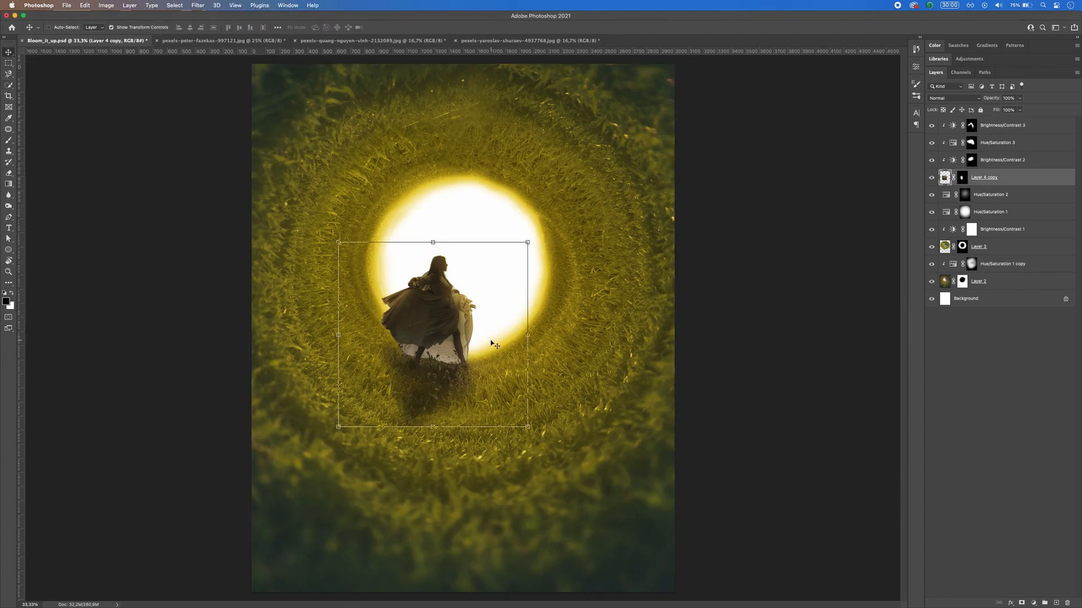
pyautogui.moveTo(437, 319)
pyautogui.mouseDown()
pyautogui.moveTo(451, 316)
pyautogui.moveTo(442, 331)
pyautogui.mouseUp()
pyautogui.press('super+z')
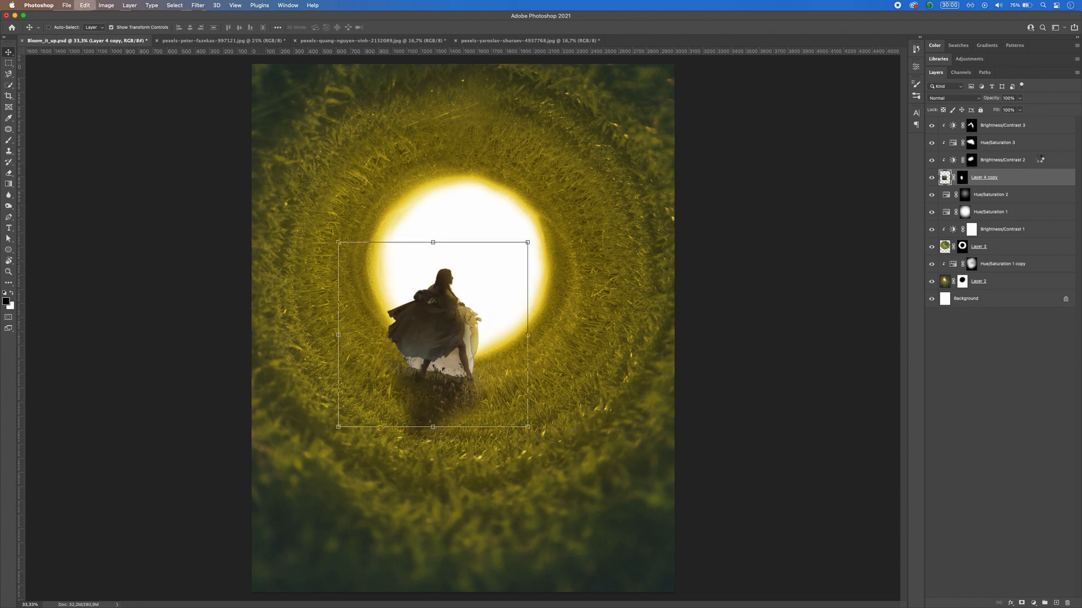
# Step: Group Layer 4 copy with its three clipped adjustment layers and name the group Girl
pyautogui.keyDown('shift'); pyautogui.click(1015, 129); pyautogui.keyUp('shift')
pyautogui.press('super+g')
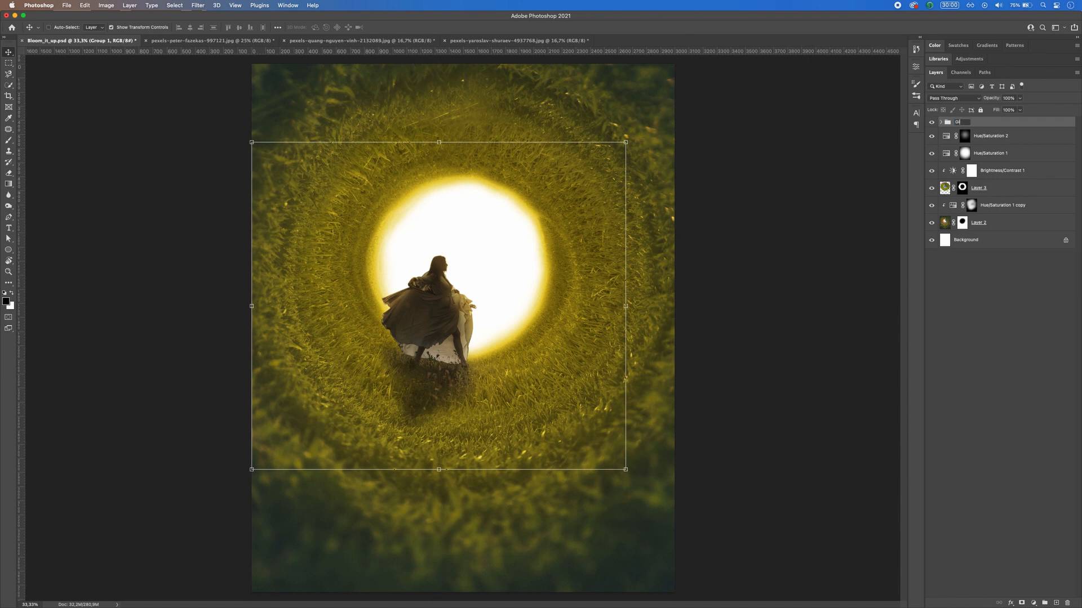
pyautogui.press('Return')
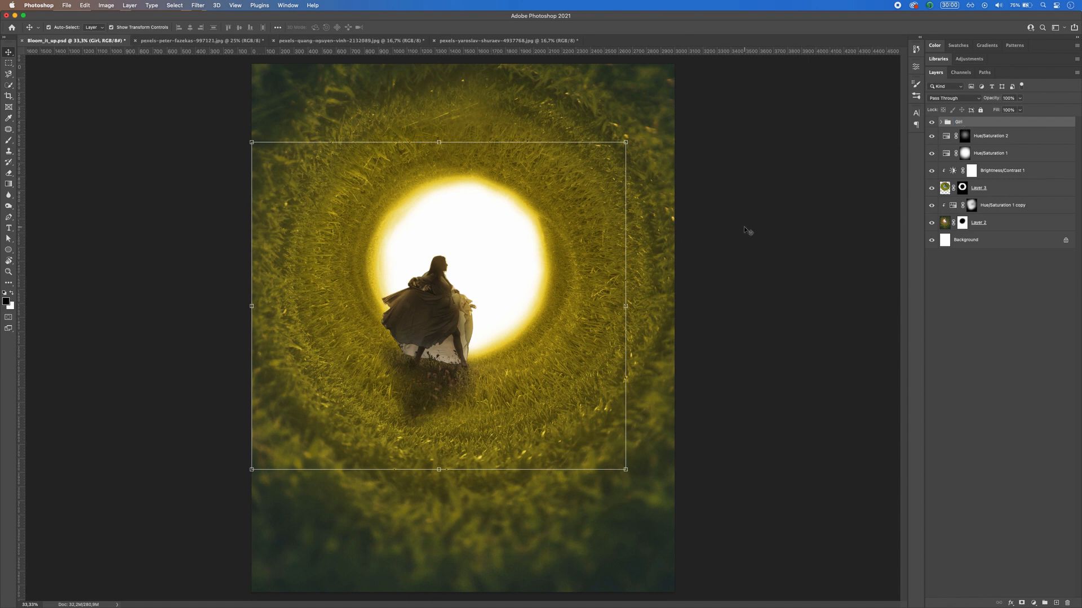
# Step: Move the Girl group down and slightly left so the woman stands lower before the bright opening
pyautogui.press('super+z')
pyautogui.press('super+z')
pyautogui.press('super+shift+z')
pyautogui.press('super+shift+z')
pyautogui.moveTo(427, 338)
pyautogui.mouseDown()
pyautogui.moveTo(418, 368)
pyautogui.moveTo(419, 357)
pyautogui.mouseUp()
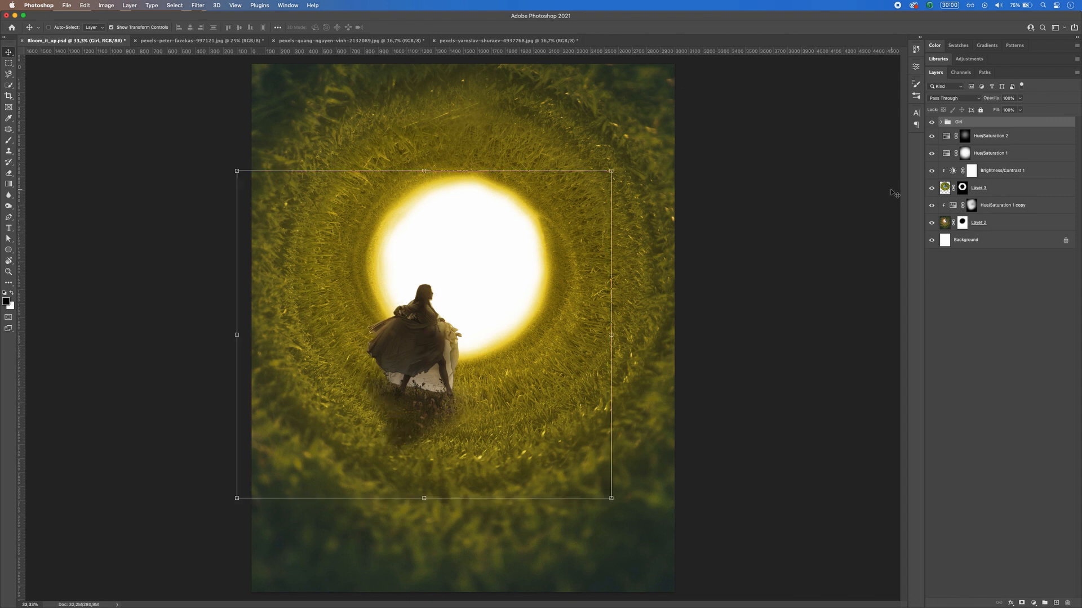
# Step: Paint on the Layer 4 copy mask to fade the bottom of the dark grass patch, and collapse the Girl group
pyautogui.click(941, 122)
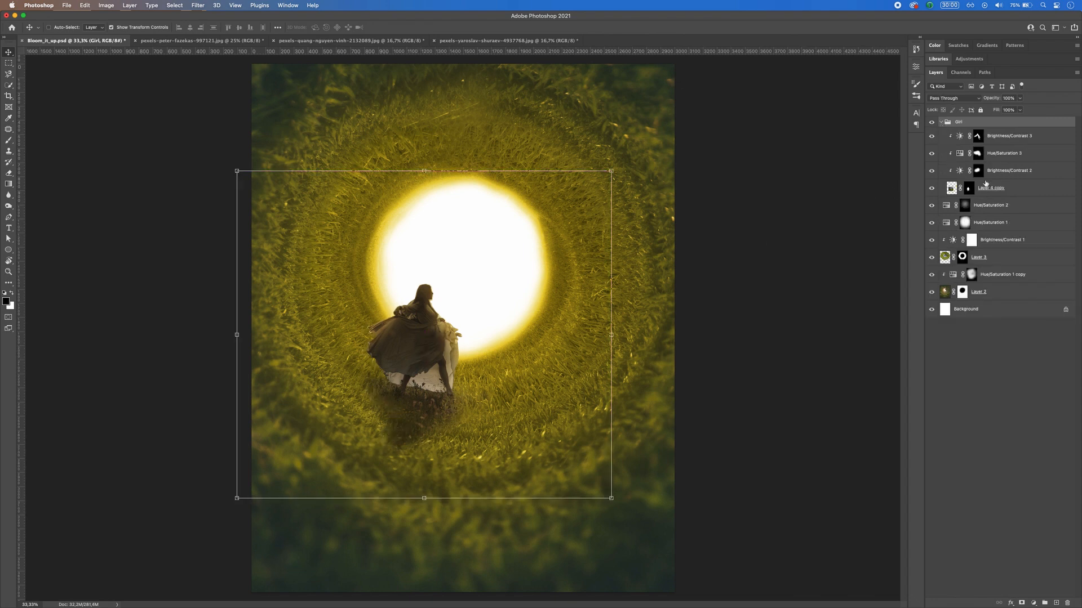
pyautogui.click(968, 189)
pyautogui.press('b')
pyautogui.press('x')
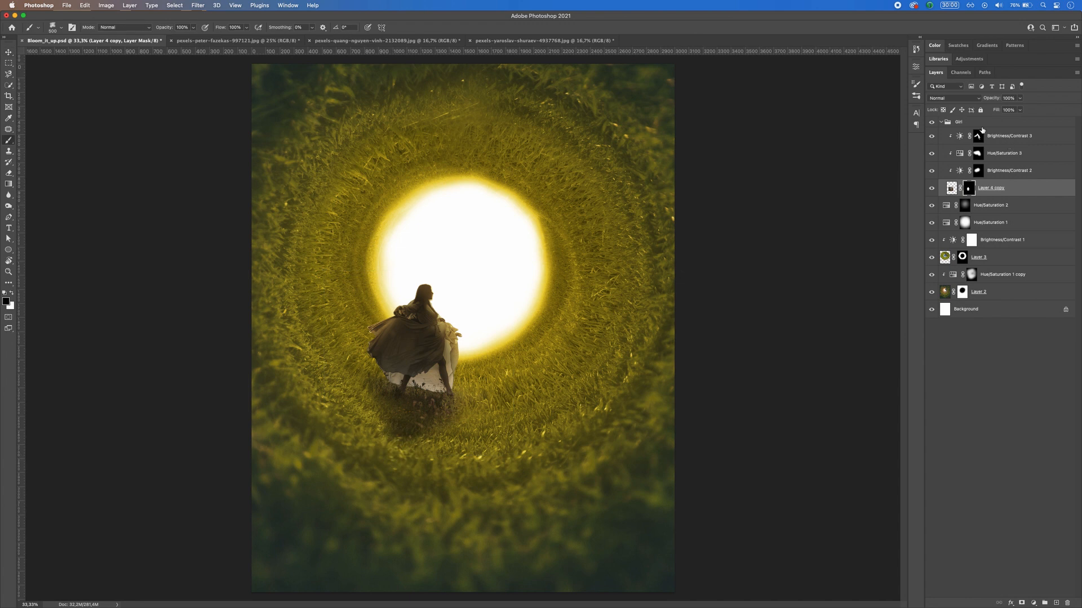
pyautogui.click(955, 122)
pyautogui.click(940, 123)
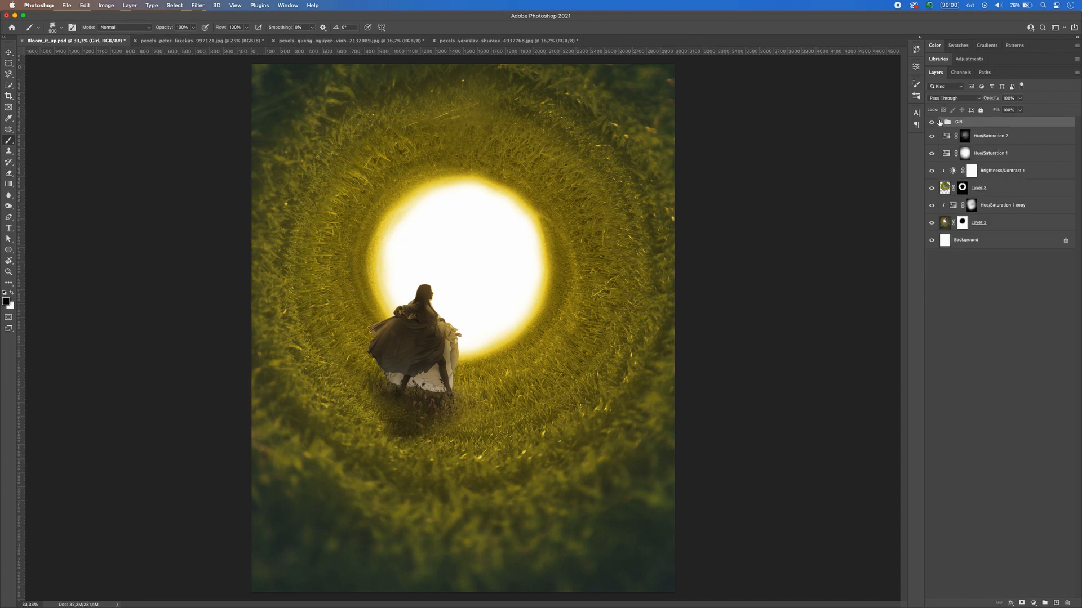
# Step: Add a new empty layer above Hue/Saturation 2 and set the foreground colour to pale cream fffceb
pyautogui.click(993, 141)
pyautogui.press('super+shift+alt+n')
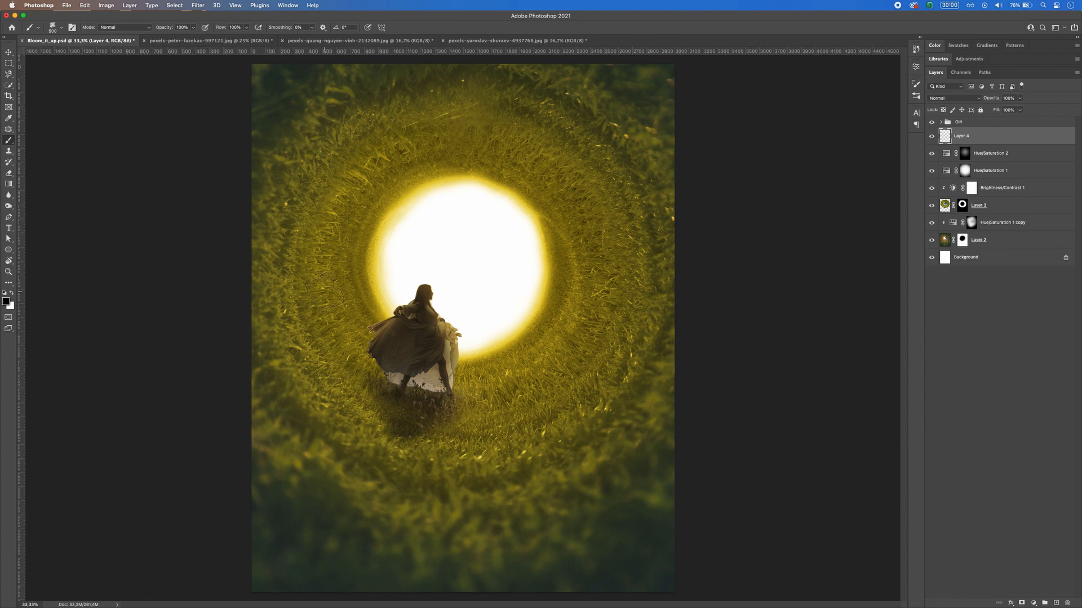
pyautogui.press('i')
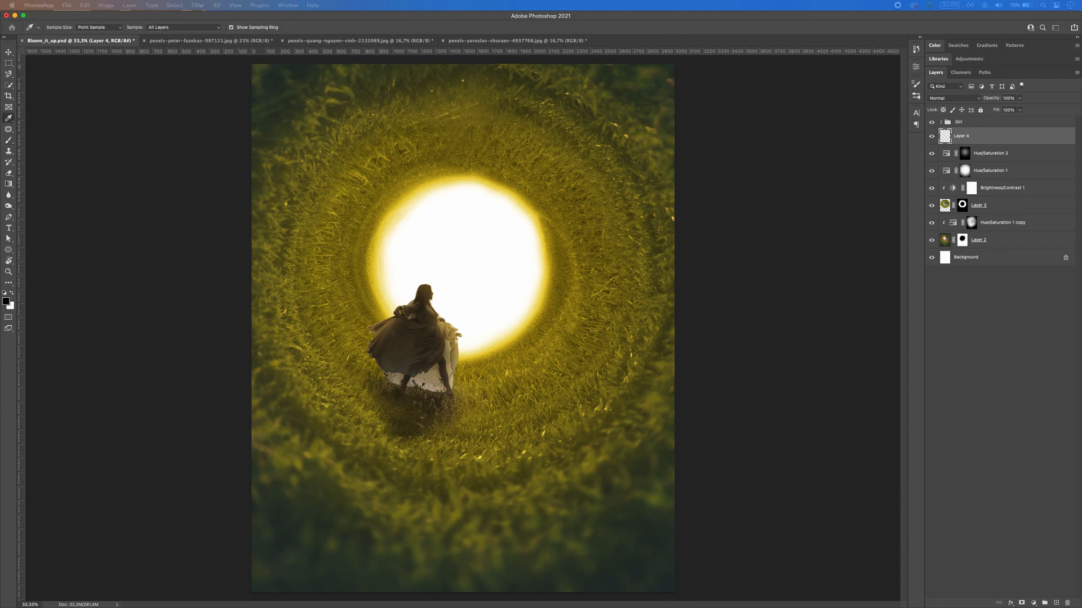
pyautogui.moveTo(707, 603); pyautogui.dragTo(731, 265)
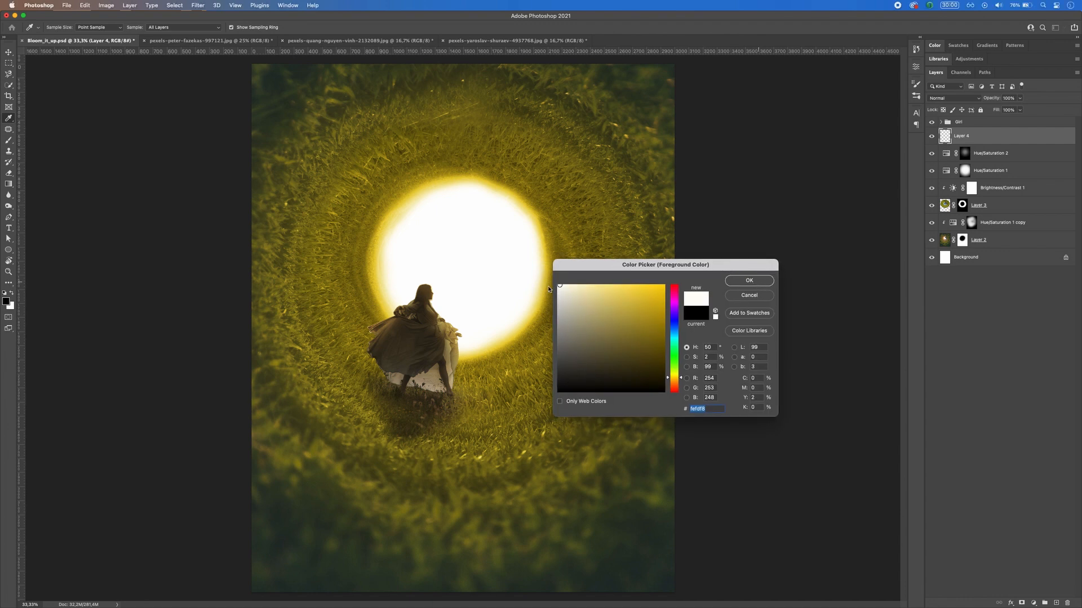
pyautogui.click(740, 281)
# Step: Stamp a light burst over the bright opening on Layer 4 with the burst6 brush at 2472 px, and shift it slightly right and down
pyautogui.press('b')
pyautogui.rightClick(493, 260)
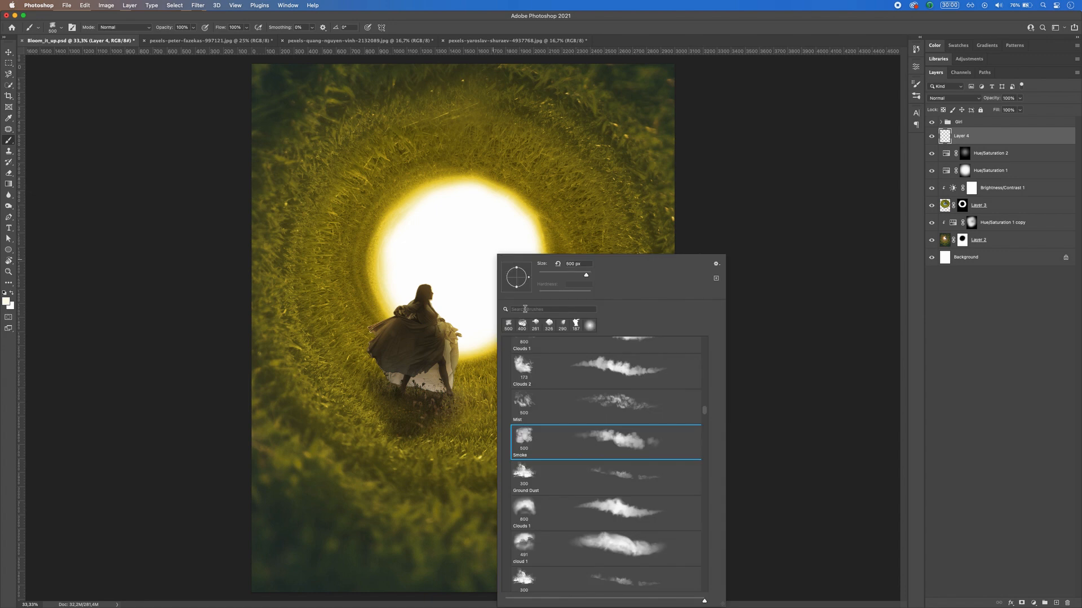
pyautogui.scroll(-10, 583, 446)
pyautogui.scroll(10, 583, 447)
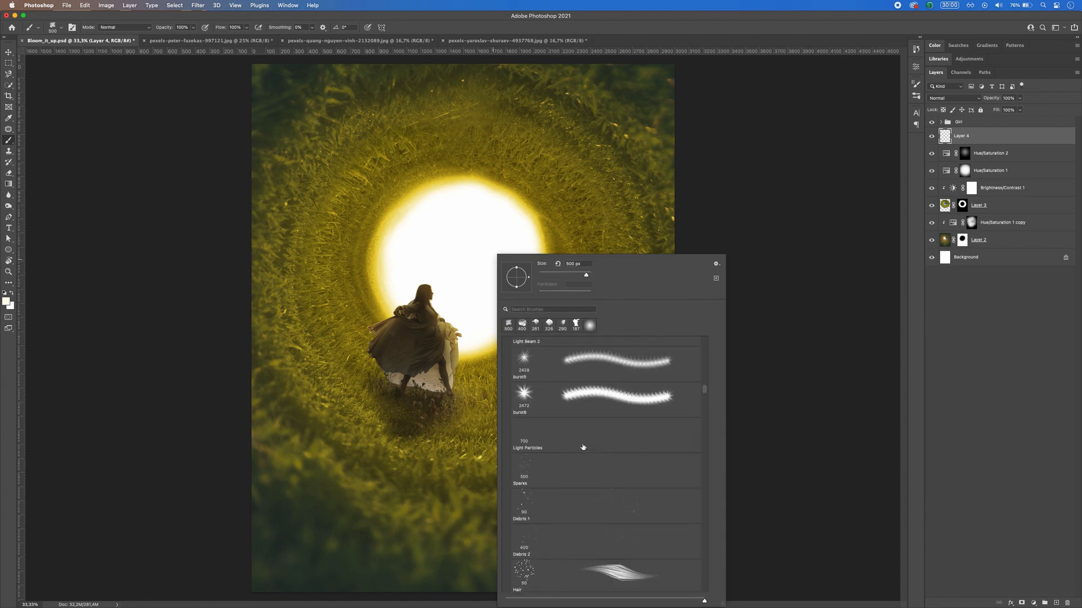
pyautogui.scroll(-2, 583, 447)
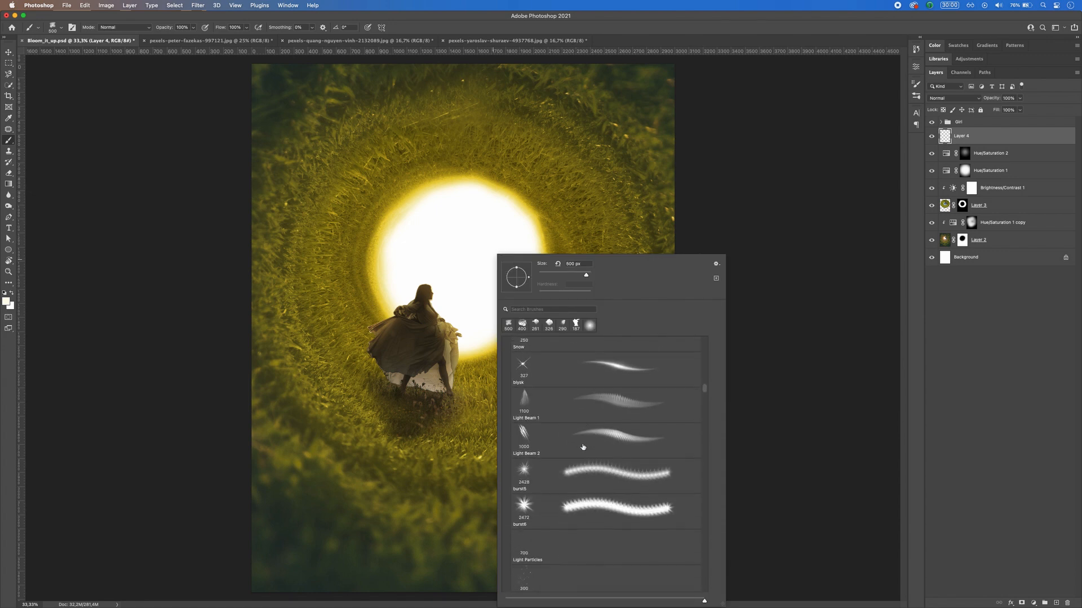
pyautogui.click(597, 507)
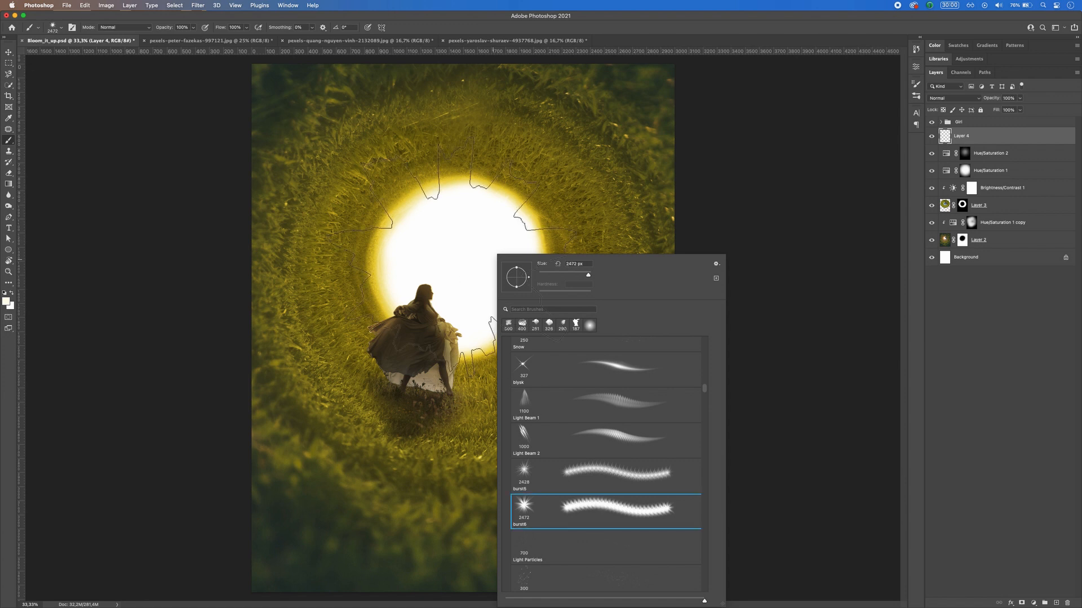
pyautogui.click(460, 266)
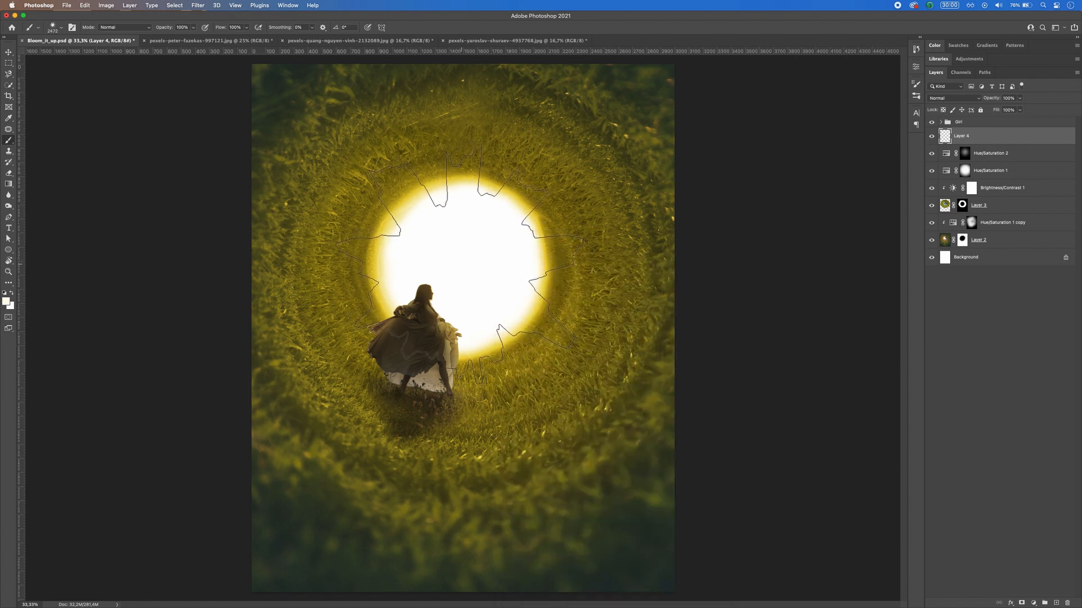
pyautogui.click(460, 265)
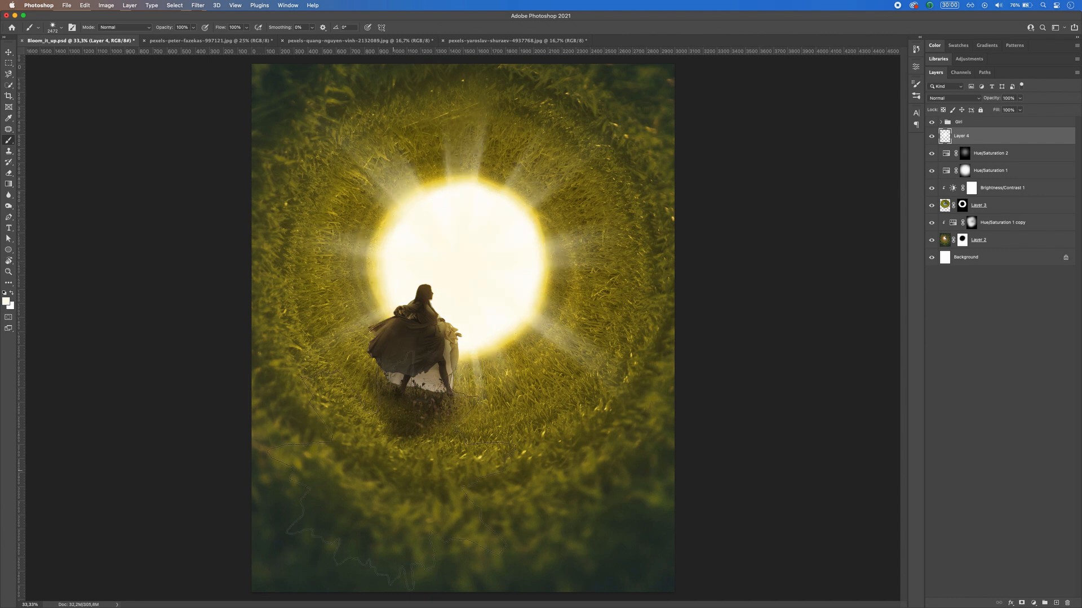
pyautogui.click(9, 52)
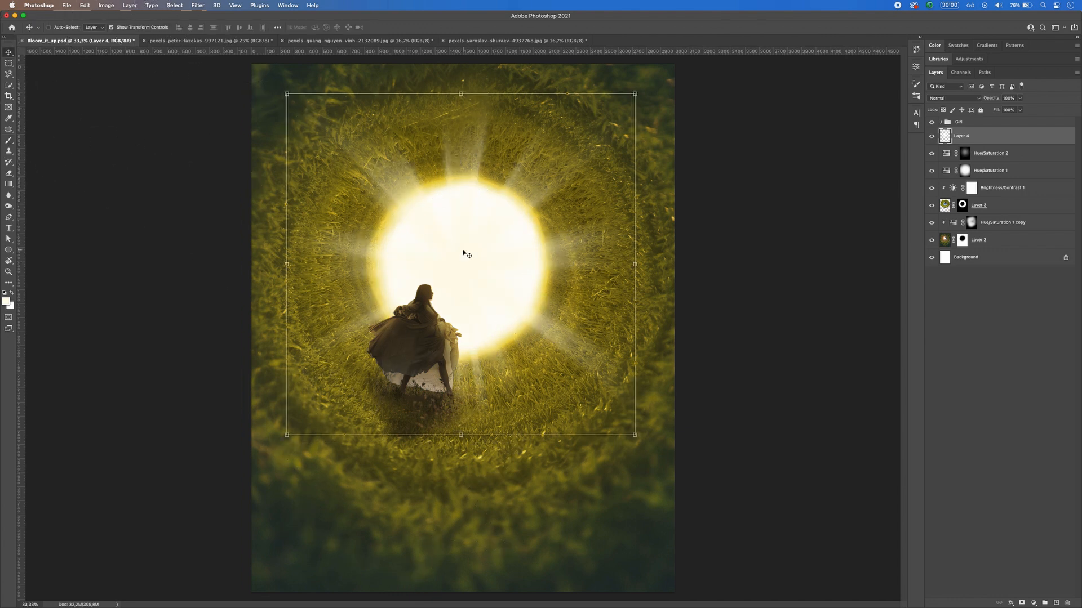
pyautogui.moveTo(462, 250); pyautogui.dragTo(493, 261)
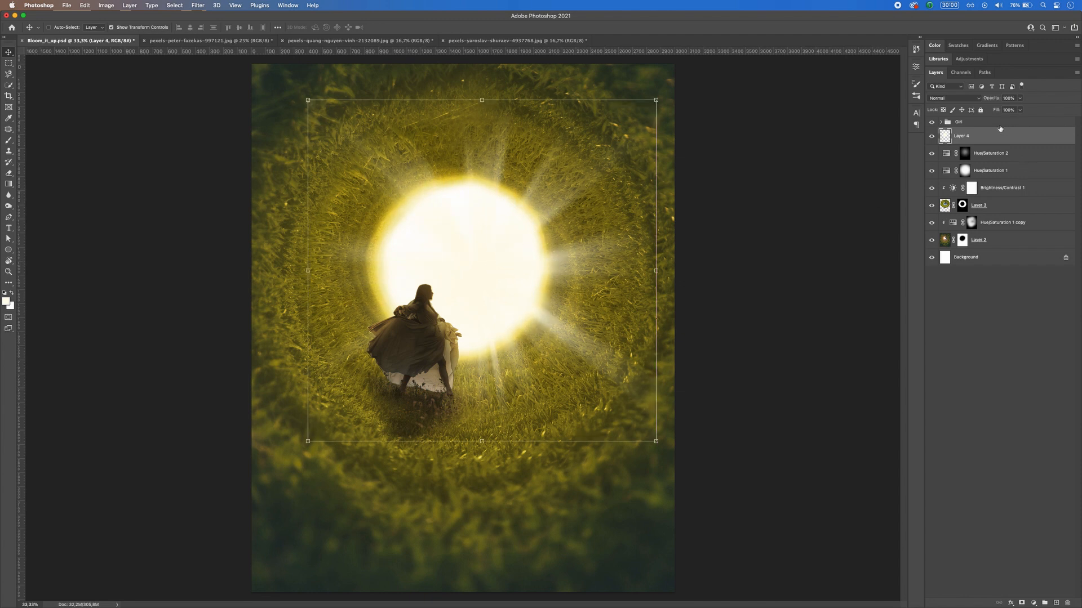
# Step: Duplicate the light burst on Layer 4 and rotate the copy counterclockwise so its rays fall between the original ones
pyautogui.press('super+j')
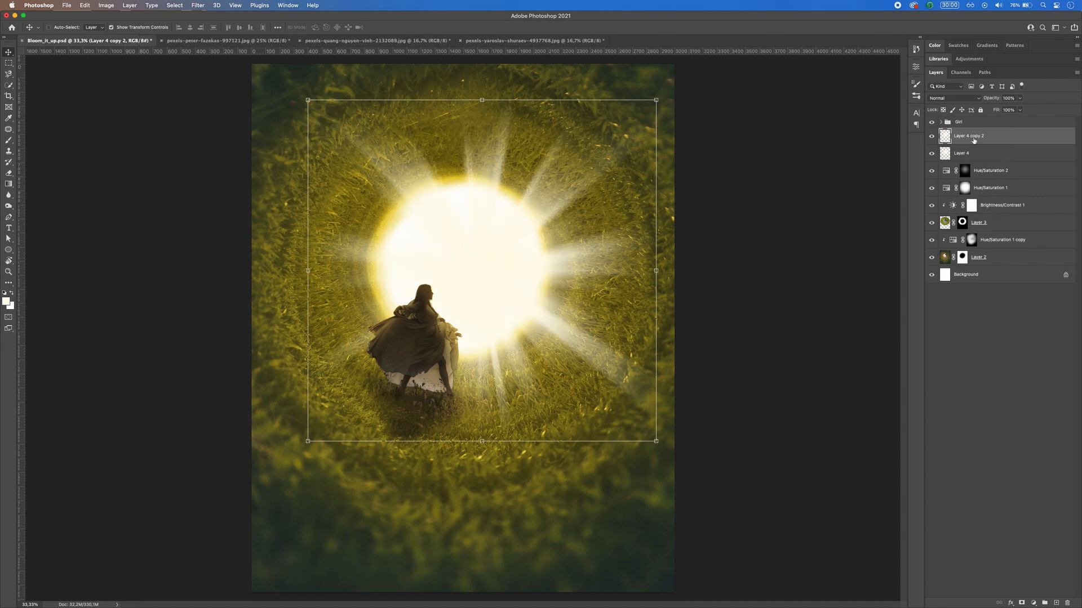
pyautogui.press('super+z')
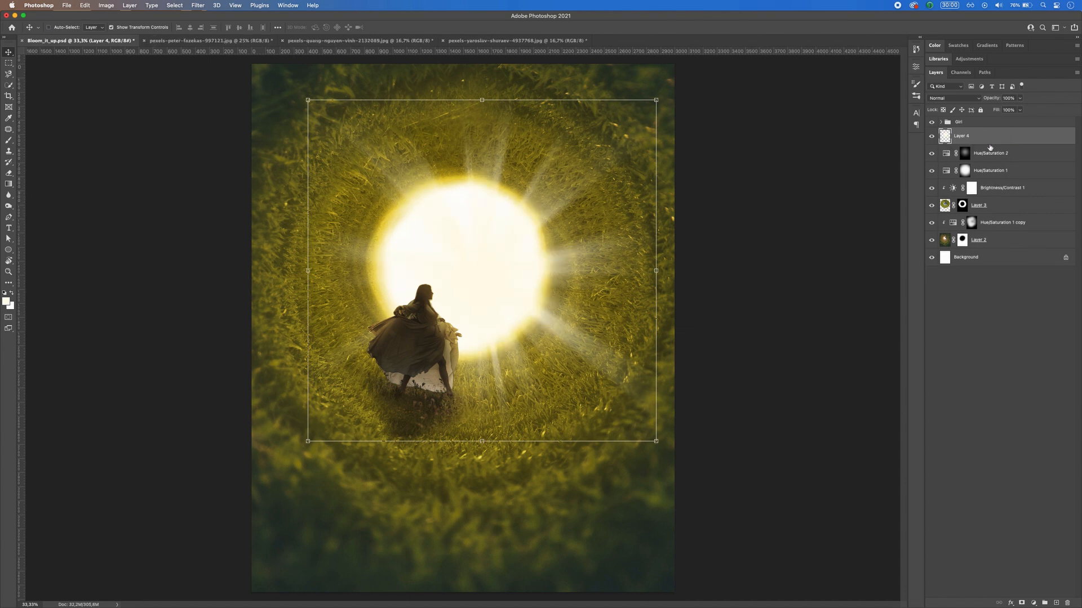
pyautogui.press('super+j')
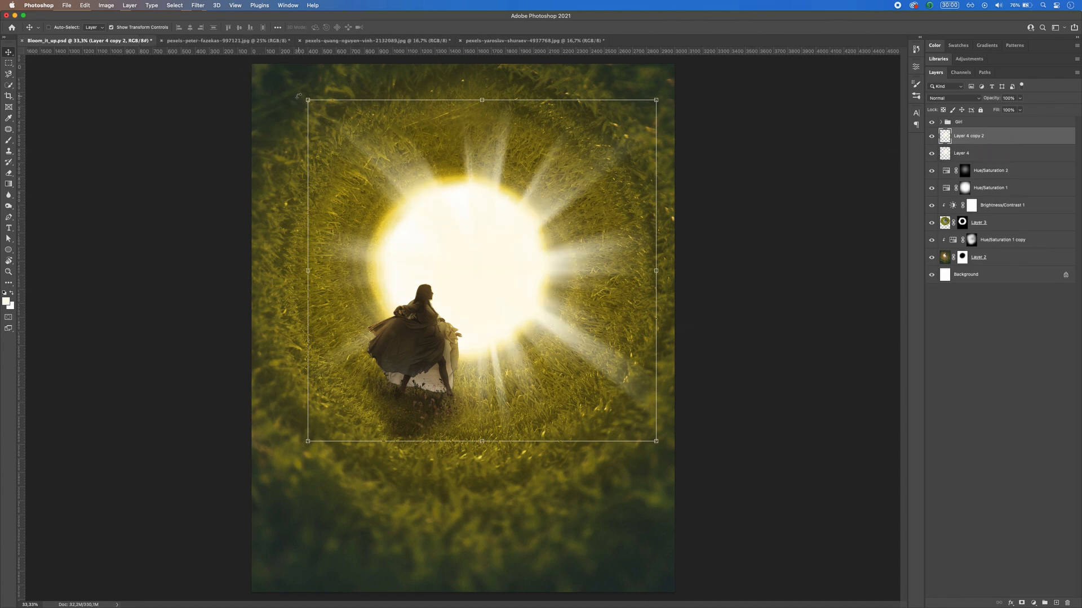
pyautogui.moveTo(298, 96); pyautogui.dragTo(266, 157)
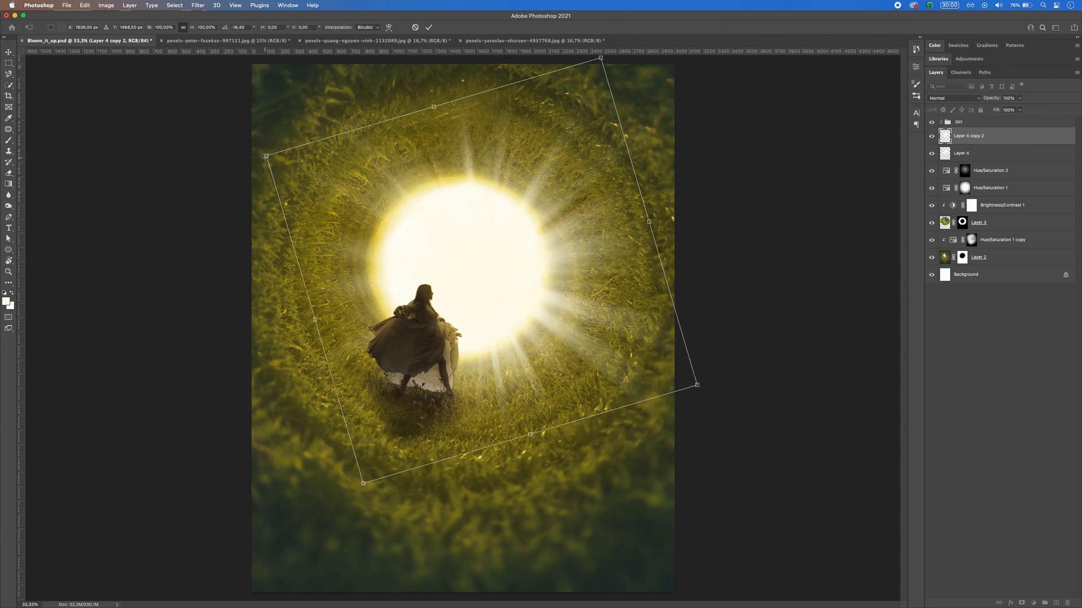
pyautogui.press('Escape')
# Step: Set Layer 4 copy 2 to the Soft Light blend mode and reduce its opacity to about 38%
pyautogui.click(936, 99)
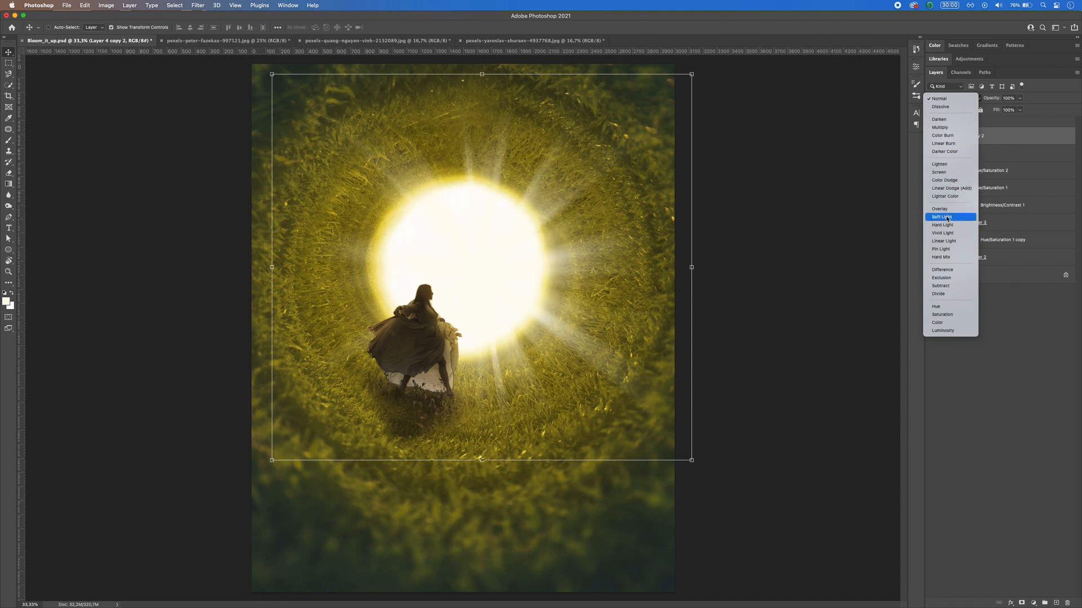
pyautogui.click(947, 217)
pyautogui.click(1020, 98)
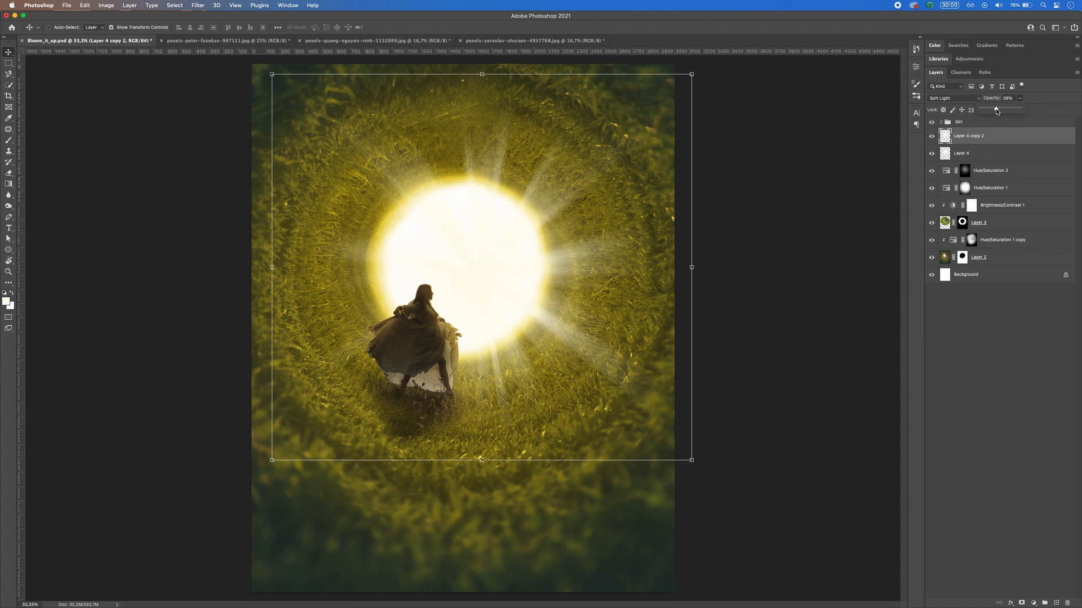
# Step: Lower the opacity of Layer 4 to 74%, keeping its Normal blend mode
pyautogui.click(977, 159)
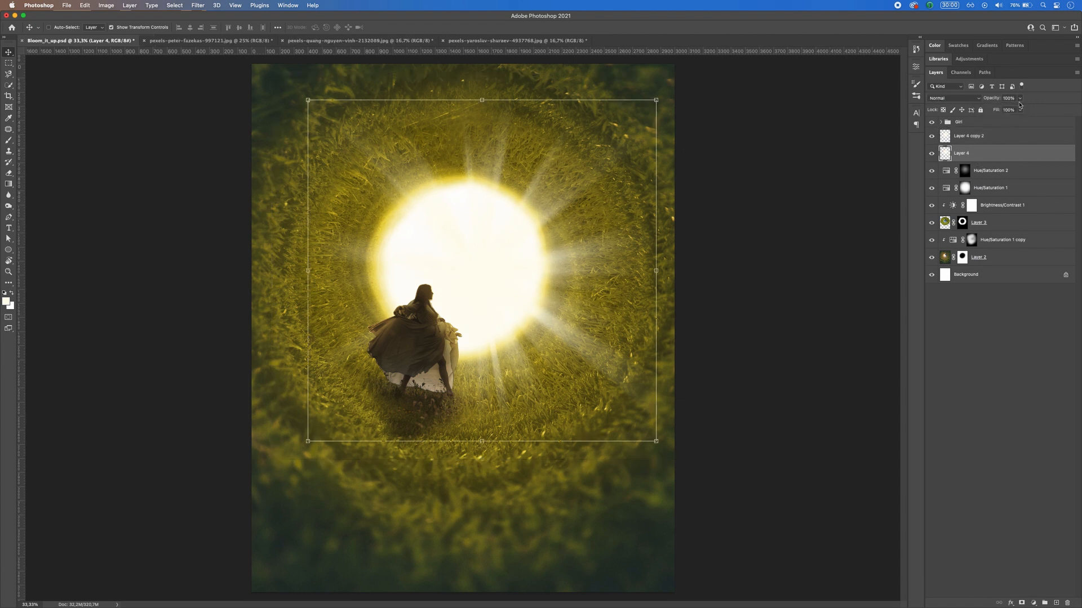
pyautogui.click(1019, 98)
pyautogui.moveTo(1019, 110); pyautogui.dragTo(1010, 111)
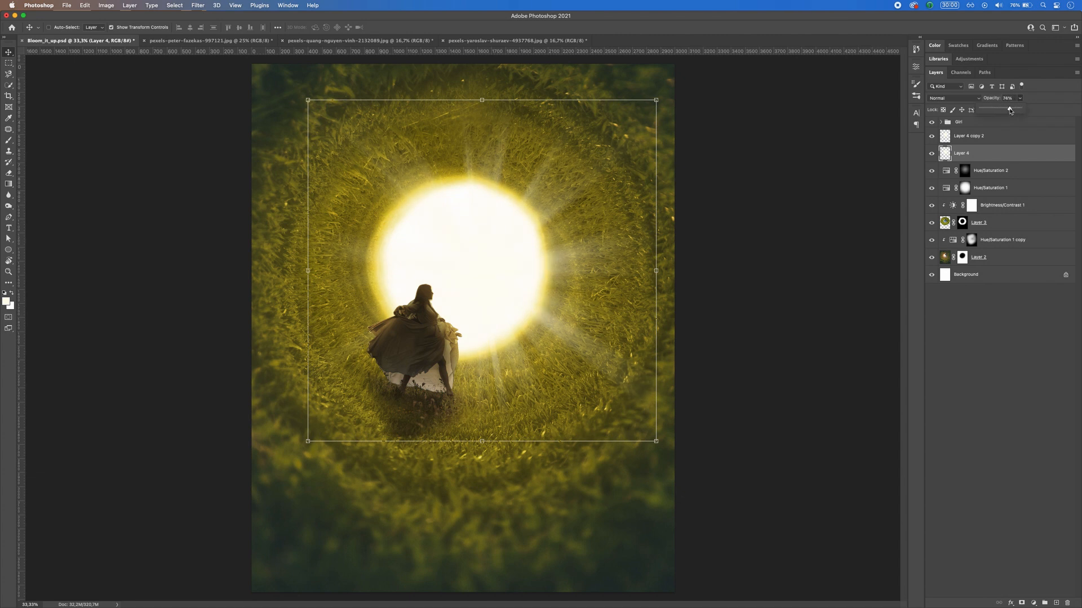
pyautogui.click(954, 99)
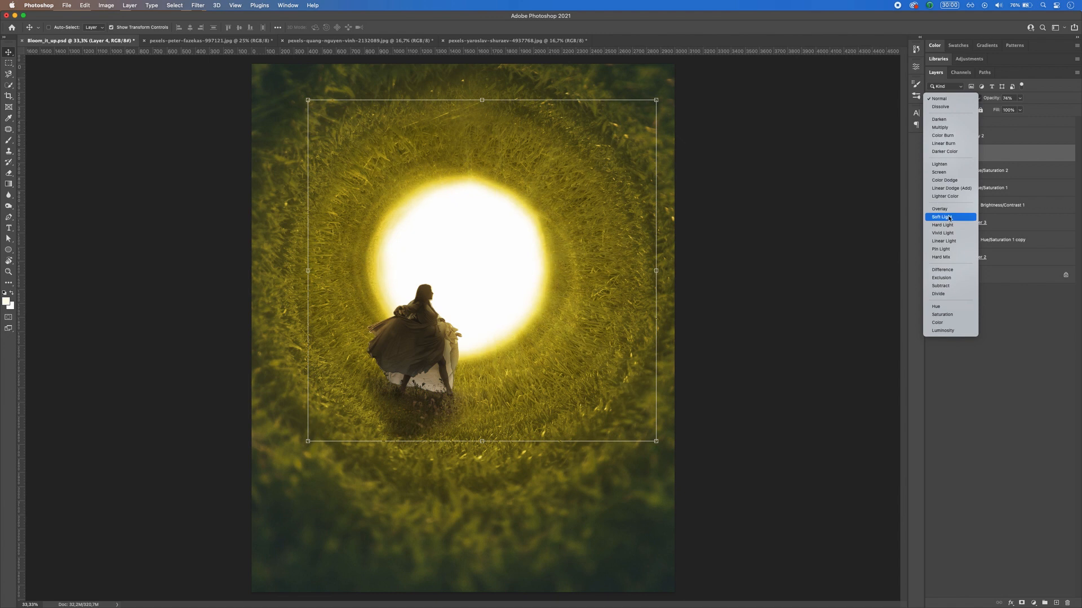
pyautogui.click(950, 101)
pyautogui.click(8, 64)
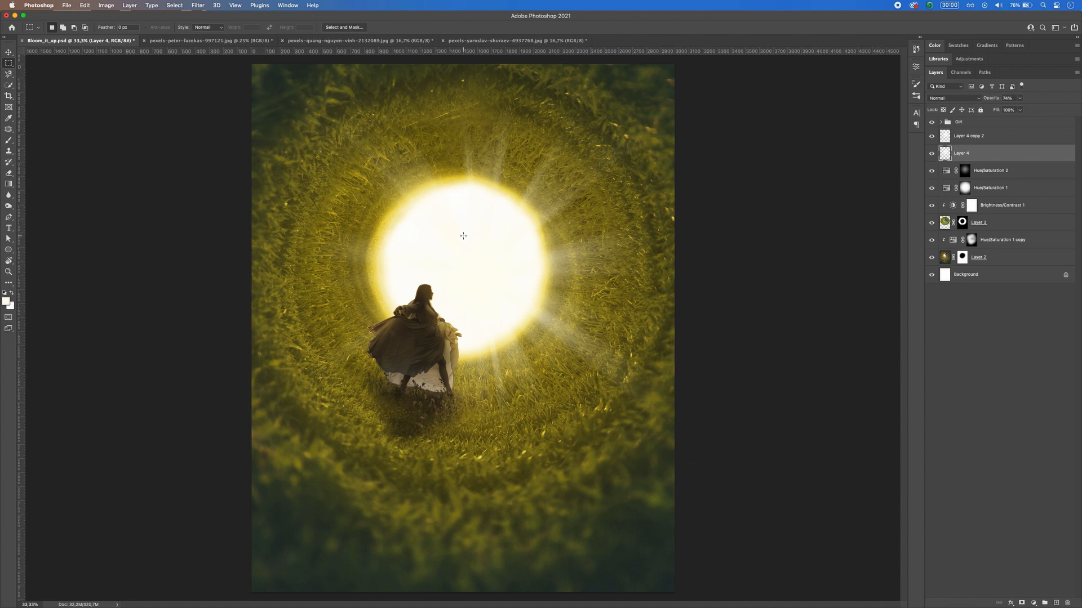
# Step: Select both light burst layers and move them together slightly up so the rays radiate from the bright opening
pyautogui.keyDown('shift'); pyautogui.click(983, 138); pyautogui.keyUp('shift')
pyautogui.press('v')
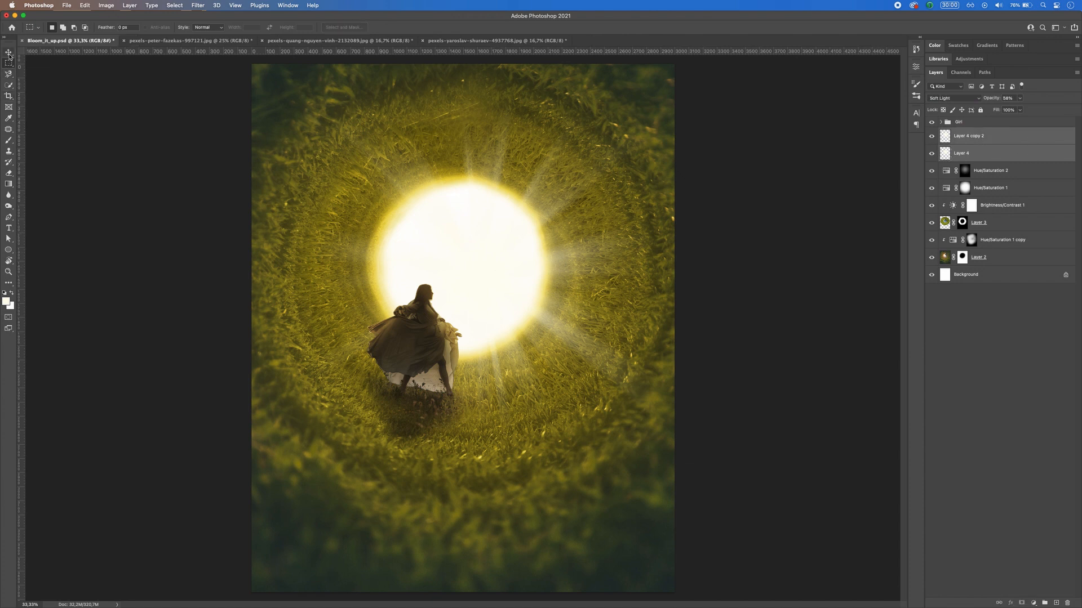
pyautogui.moveTo(488, 241)
pyautogui.mouseDown()
pyautogui.moveTo(497, 215)
pyautogui.moveTo(501, 224)
pyautogui.mouseUp()
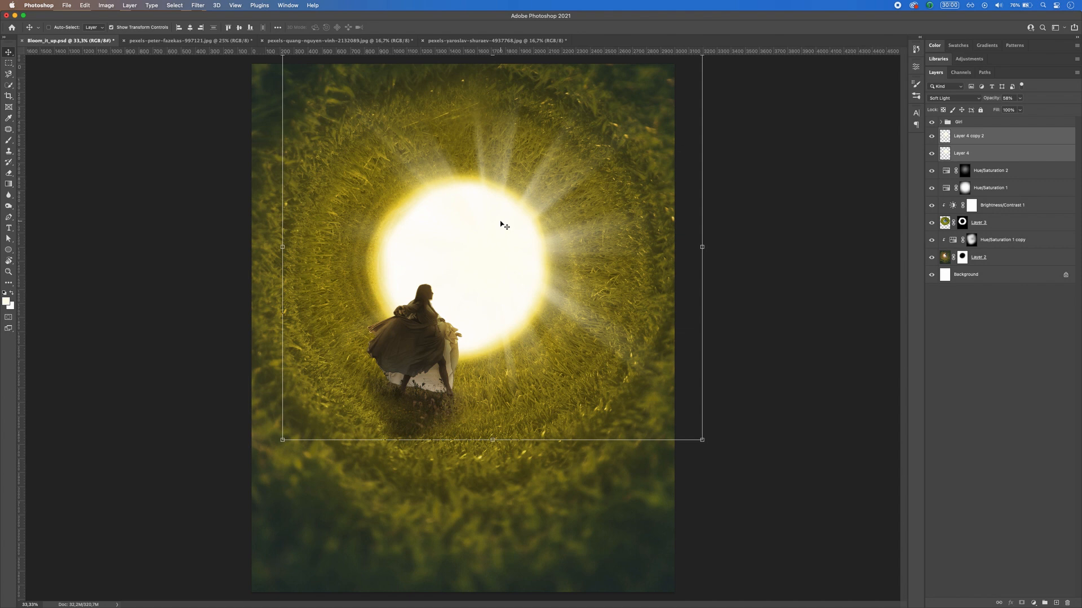
pyautogui.press('m')
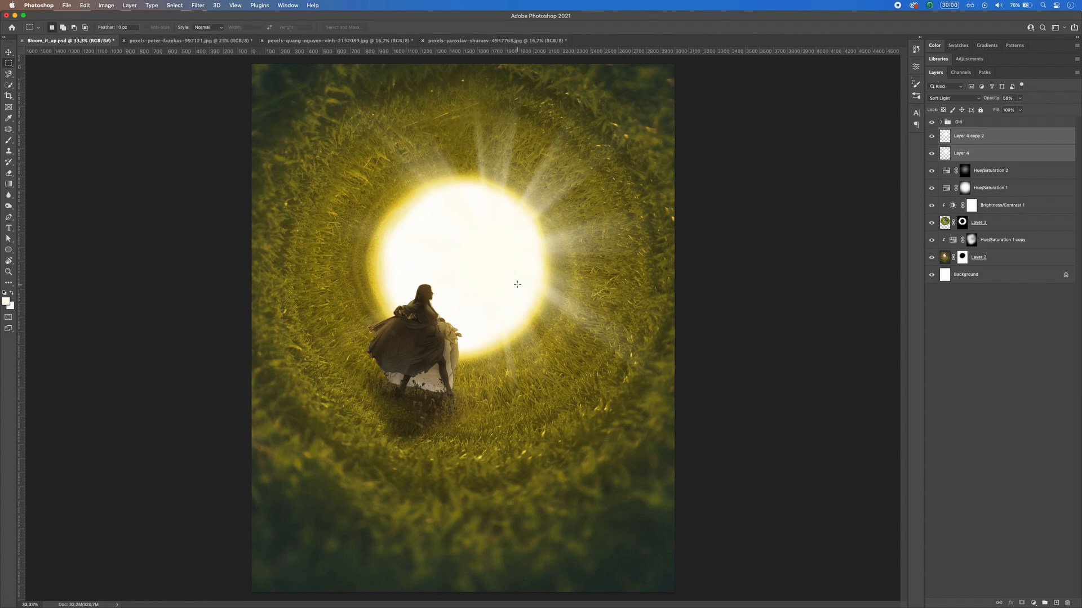
pyautogui.press('v')
pyautogui.moveTo(482, 225); pyautogui.dragTo(471, 227)
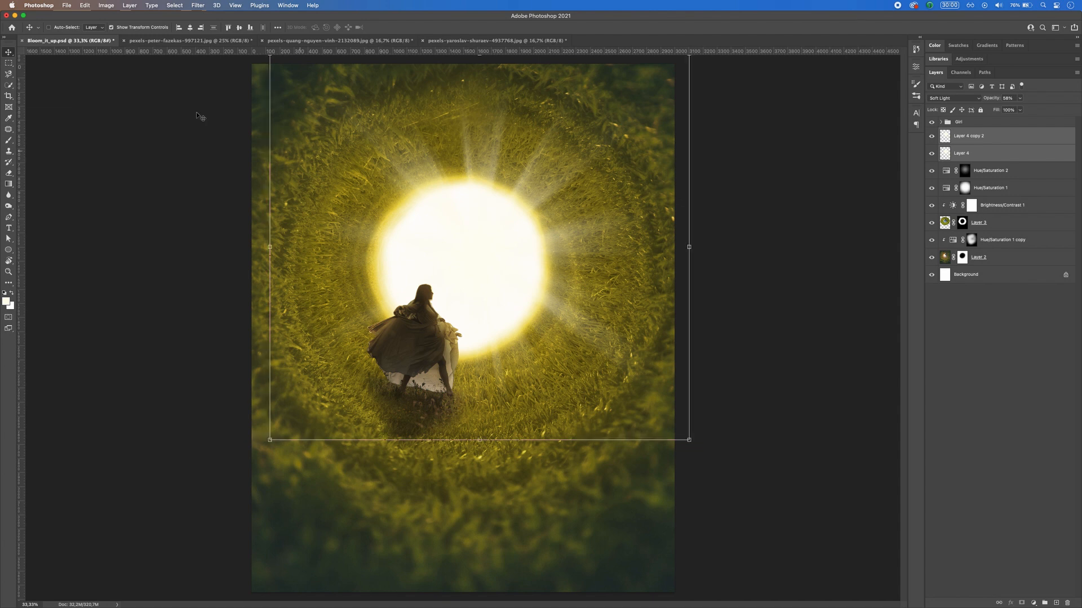
pyautogui.click(8, 63)
# Step: Target the Layer 3 mask and choose the Smoke brush at 500 px for painting
pyautogui.click(969, 153)
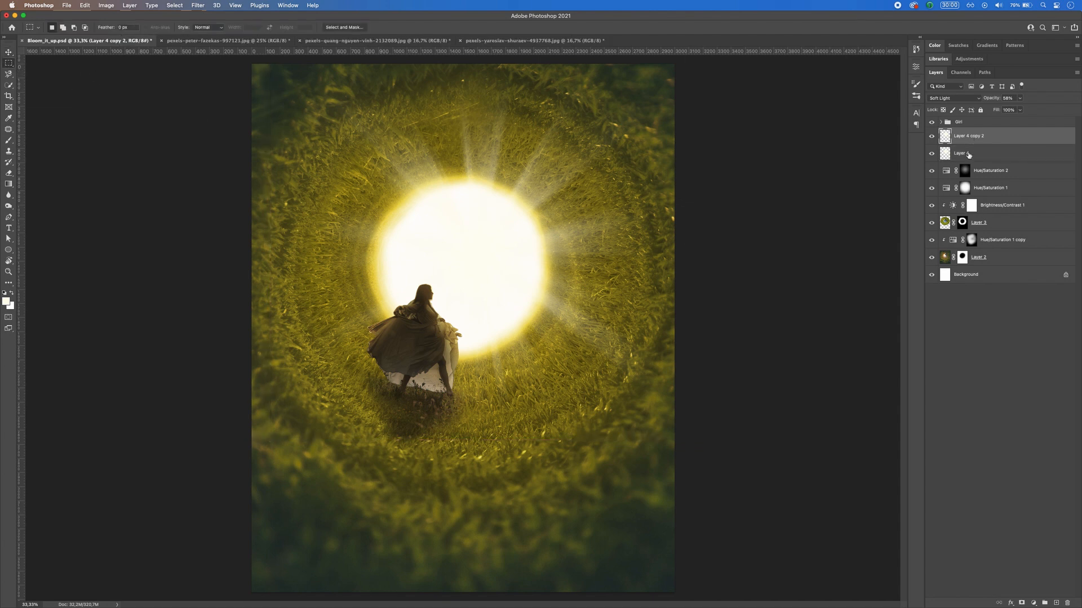
pyautogui.click(991, 226)
pyautogui.click(963, 224)
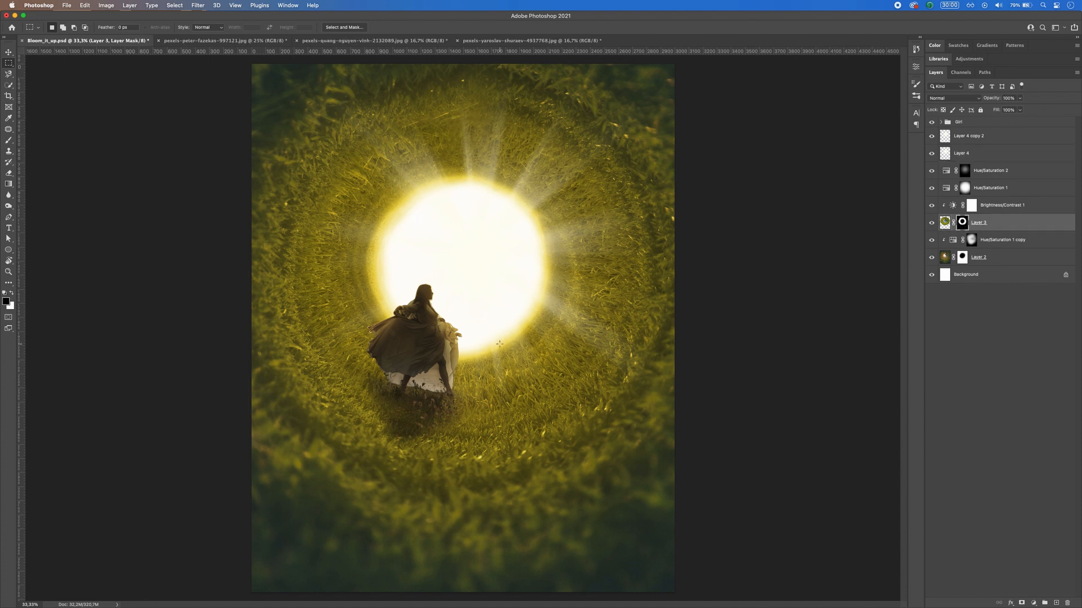
pyautogui.press('b')
pyautogui.rightClick(497, 255)
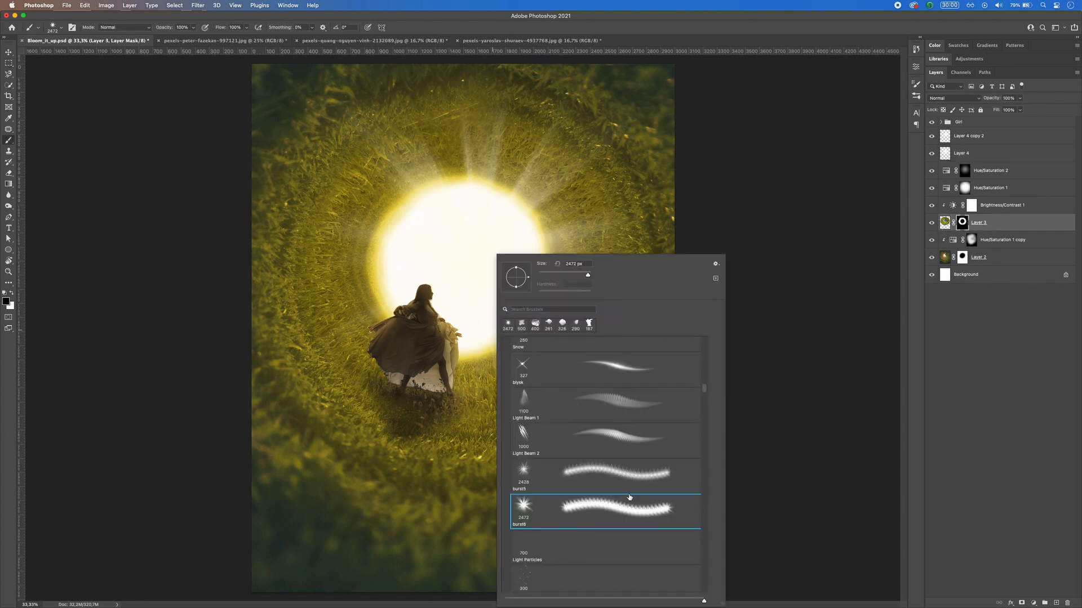
pyautogui.scroll(-10, 630, 497)
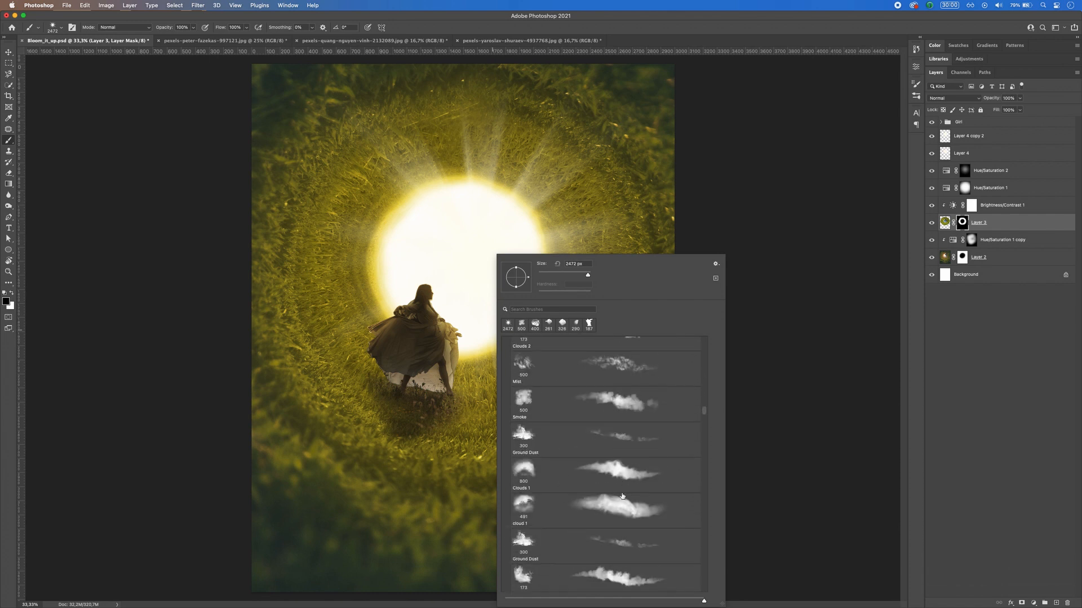
pyautogui.click(615, 399)
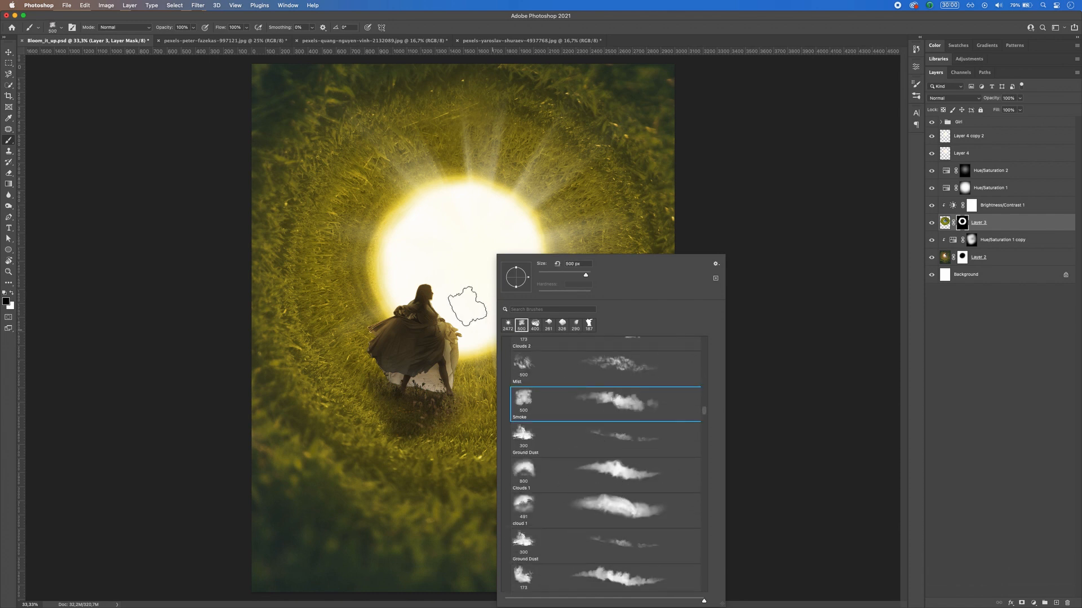
# Step: Paint white on the Layer 3 mask with the Smoke brush around the opening's rim to give it a smaller, irregular edge
pyautogui.click(963, 224)
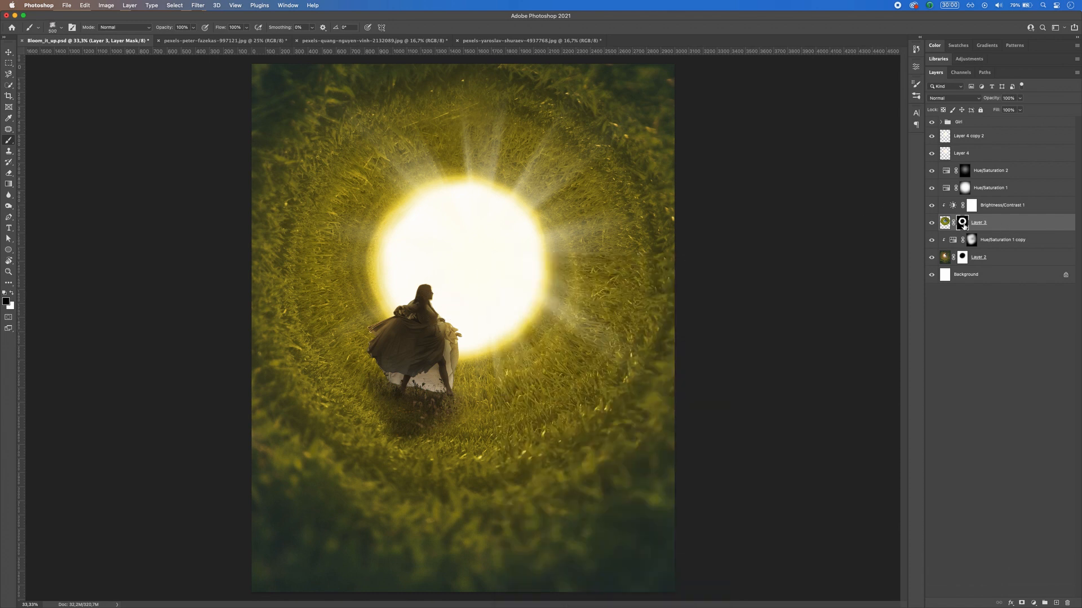
pyautogui.press('x')
pyautogui.moveTo(479, 349); pyautogui.dragTo(551, 317)
pyautogui.press('super+z')
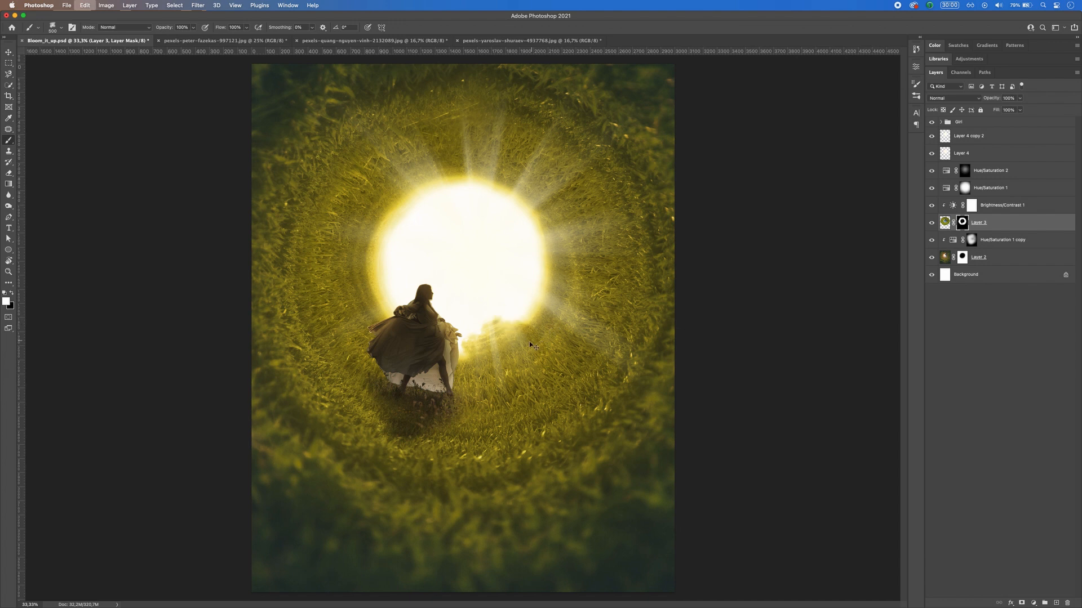
pyautogui.press('super+z')
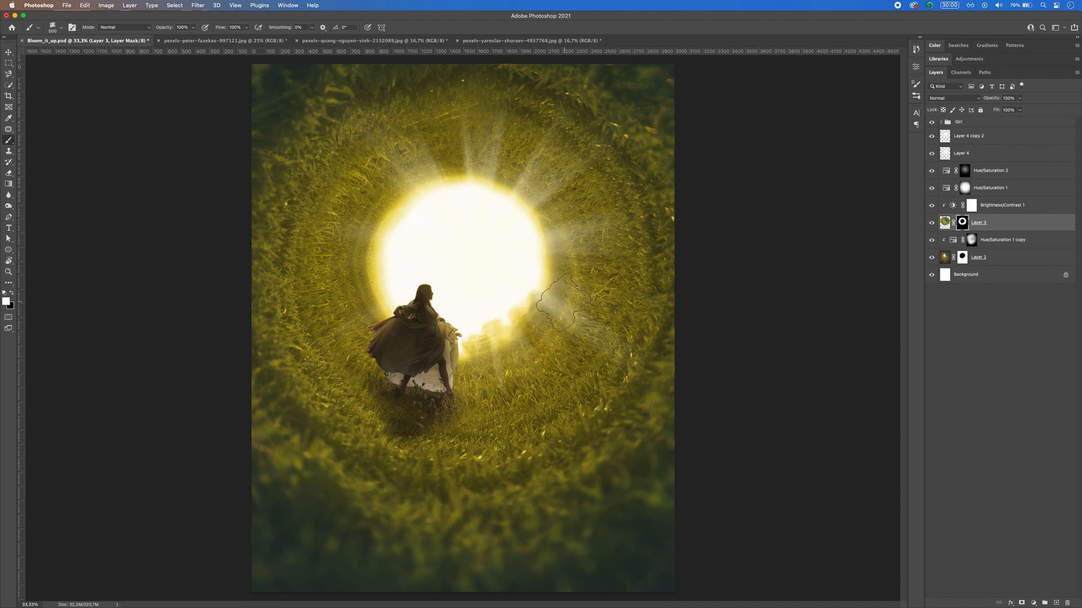
pyautogui.moveTo(560, 275)
pyautogui.mouseDown()
pyautogui.moveTo(565, 238)
pyautogui.moveTo(525, 173)
pyautogui.moveTo(527, 182)
pyautogui.moveTo(505, 167)
pyautogui.moveTo(490, 177)
pyautogui.moveTo(436, 166)
pyautogui.moveTo(445, 176)
pyautogui.moveTo(435, 180)
pyautogui.moveTo(448, 178)
pyautogui.moveTo(384, 190)
pyautogui.moveTo(457, 165)
pyautogui.moveTo(438, 159)
pyautogui.moveTo(400, 178)
pyautogui.moveTo(363, 234)
pyautogui.moveTo(355, 301)
pyautogui.moveTo(376, 315)
pyautogui.mouseUp()
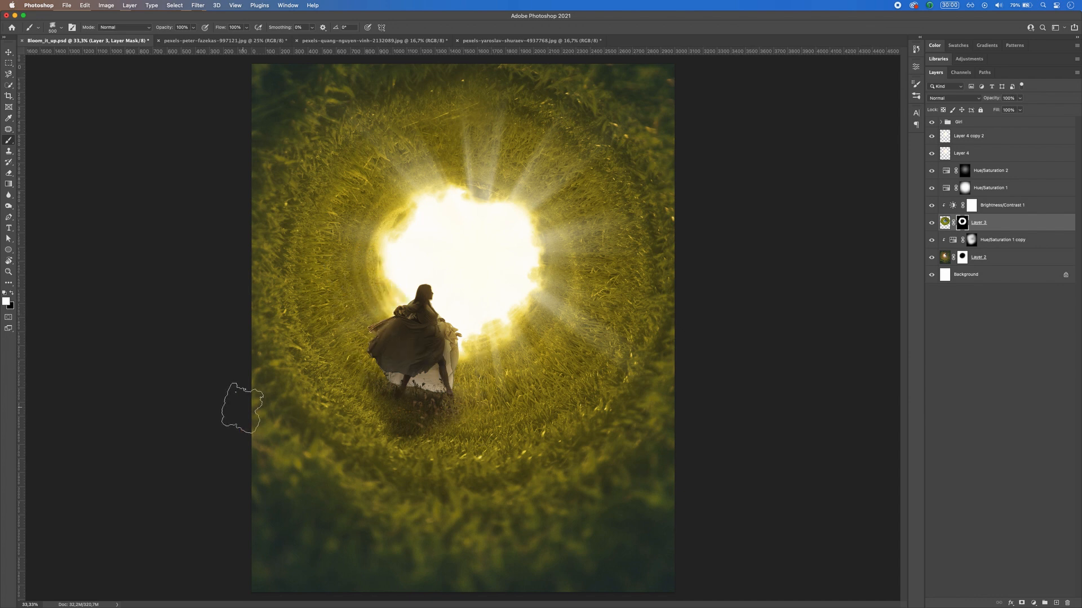
pyautogui.click(9, 63)
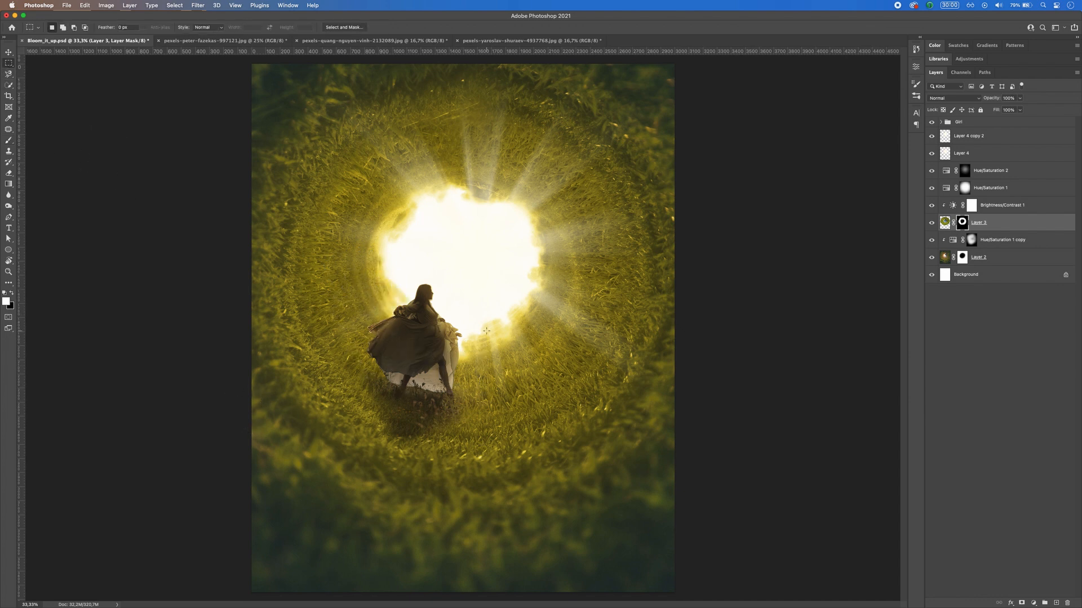
# Step: Add a Brightness/Contrast adjustment clipped to the Girl group and lower its brightness to -64
pyautogui.press('super+minus')
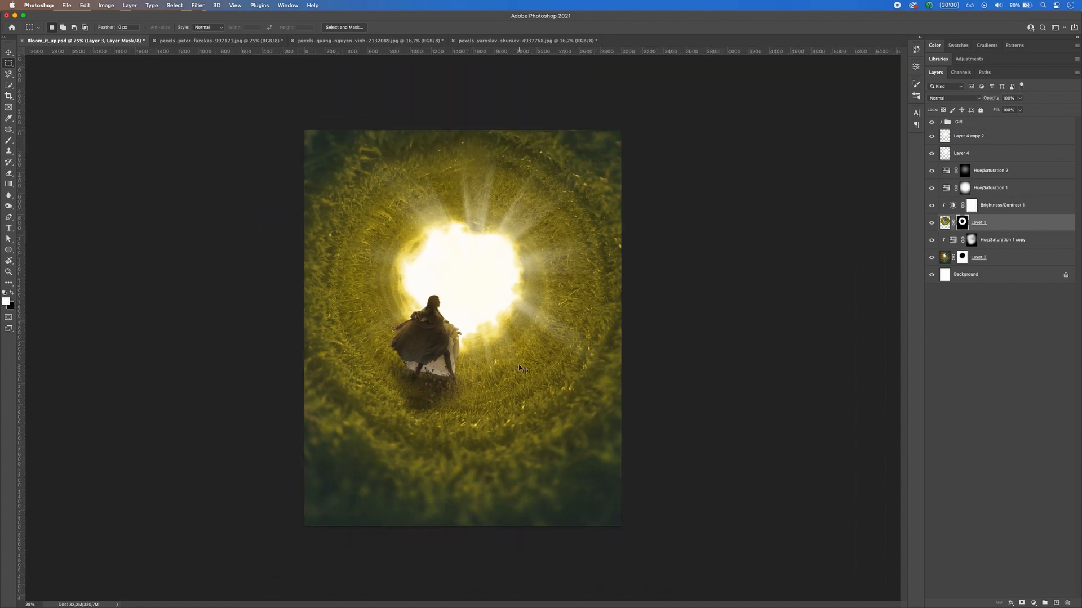
pyautogui.press('super+equal')
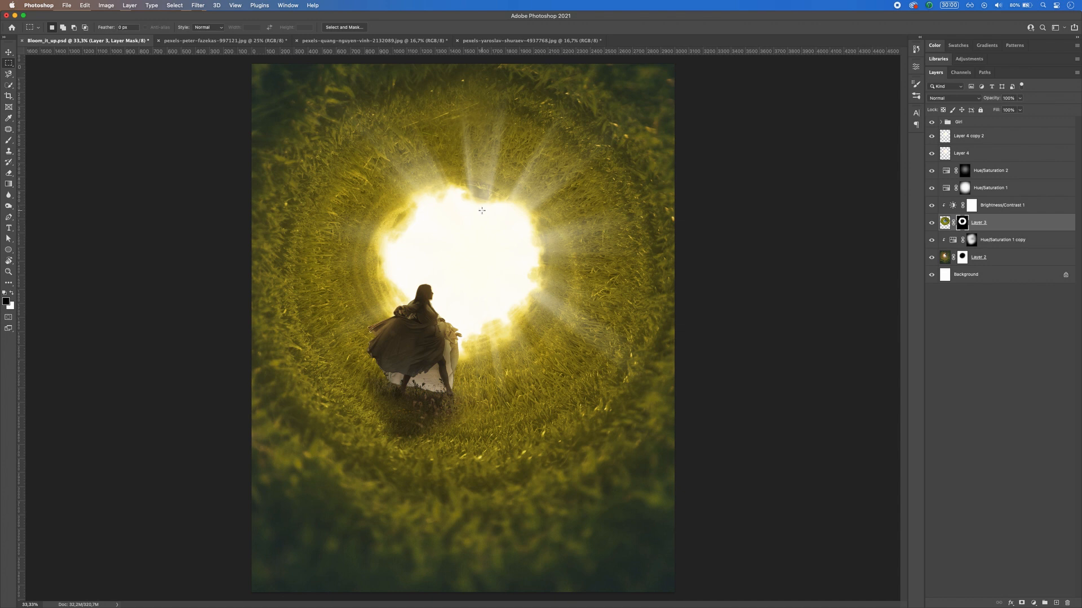
pyautogui.press('b')
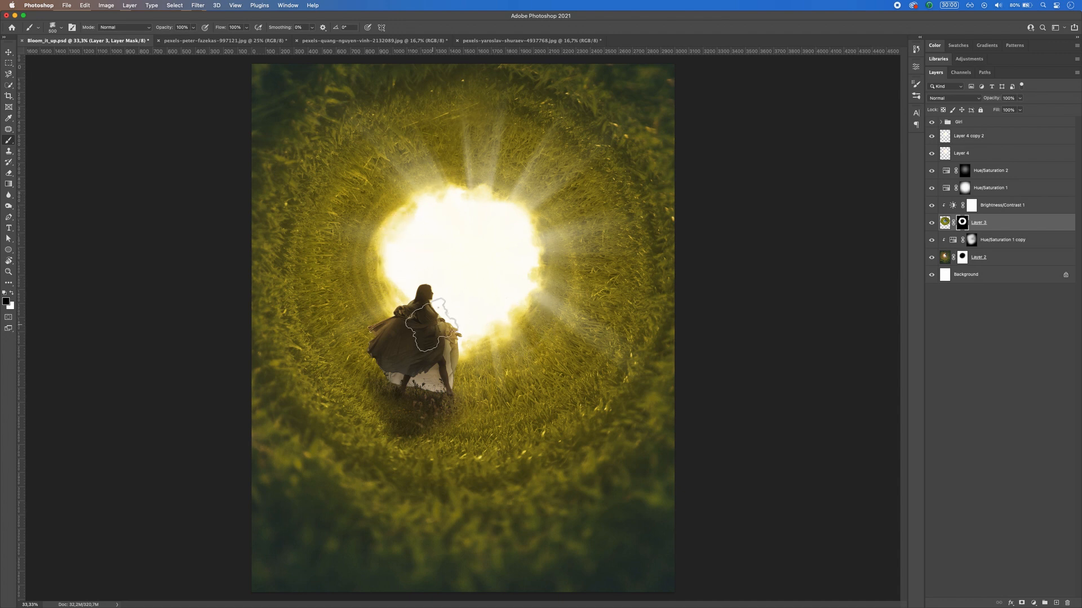
pyautogui.click(963, 123)
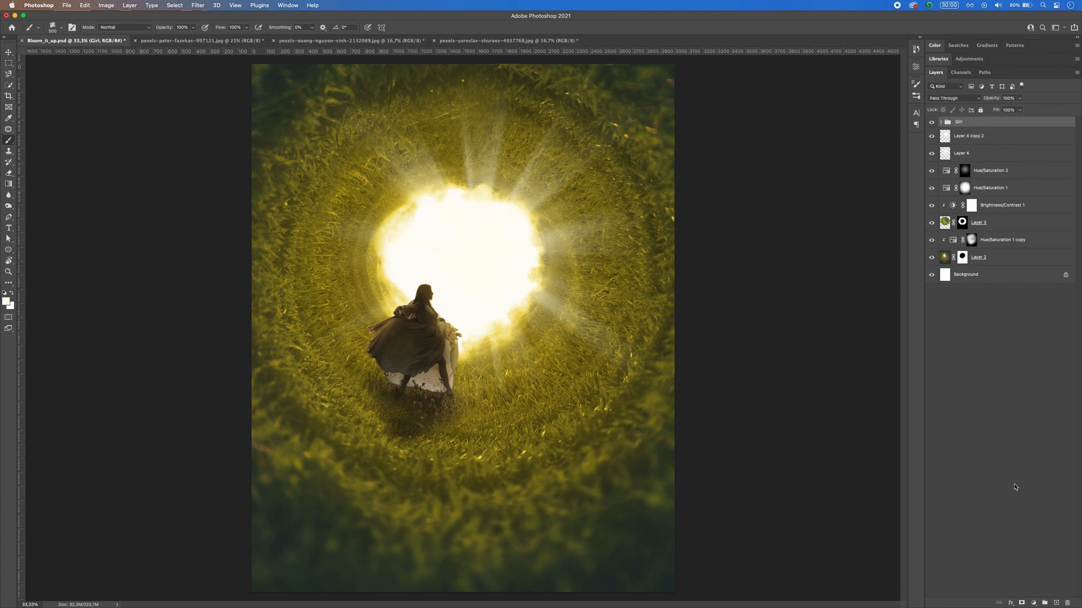
pyautogui.click(1033, 603)
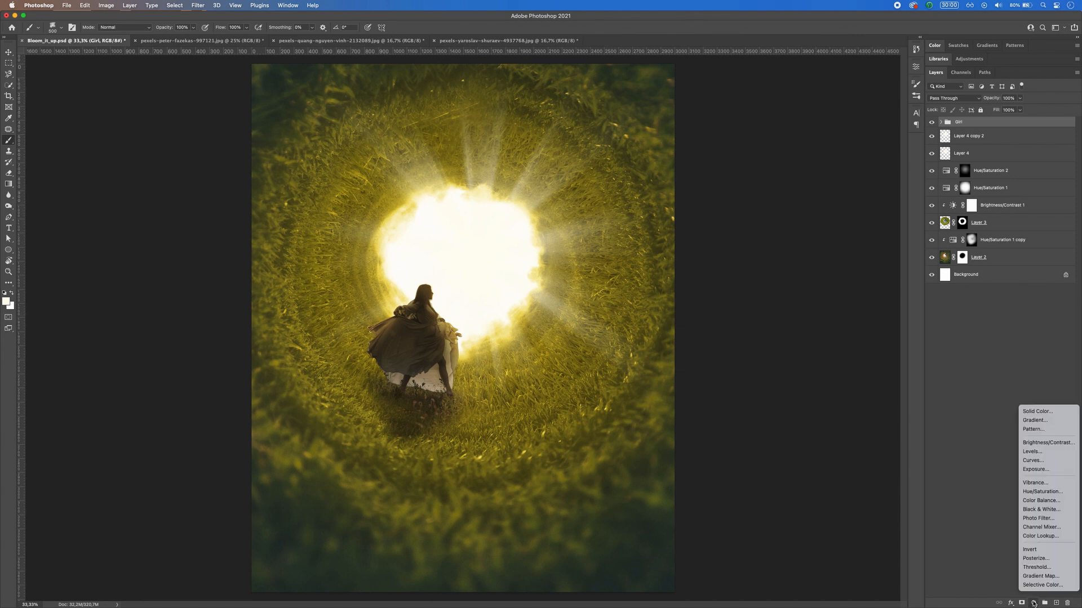
pyautogui.click(1039, 444)
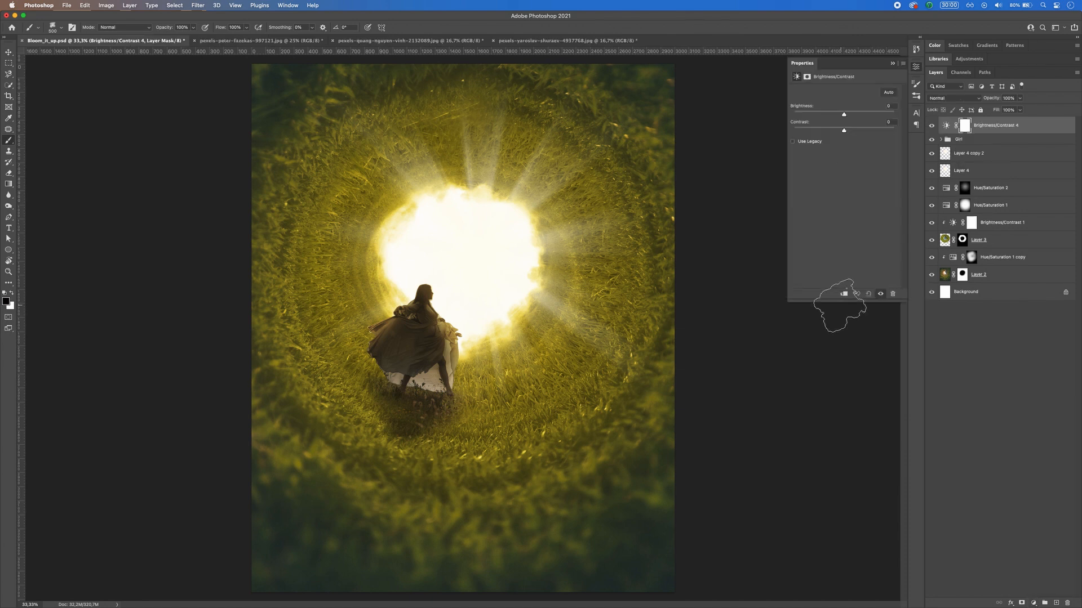
pyautogui.moveTo(843, 116); pyautogui.dragTo(819, 116)
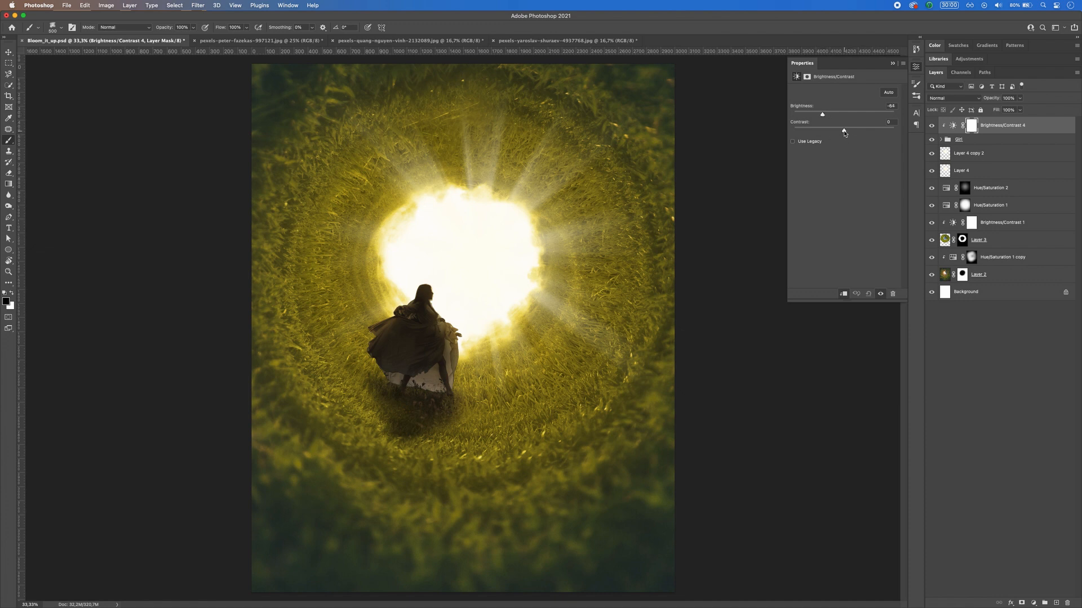
pyautogui.click(892, 64)
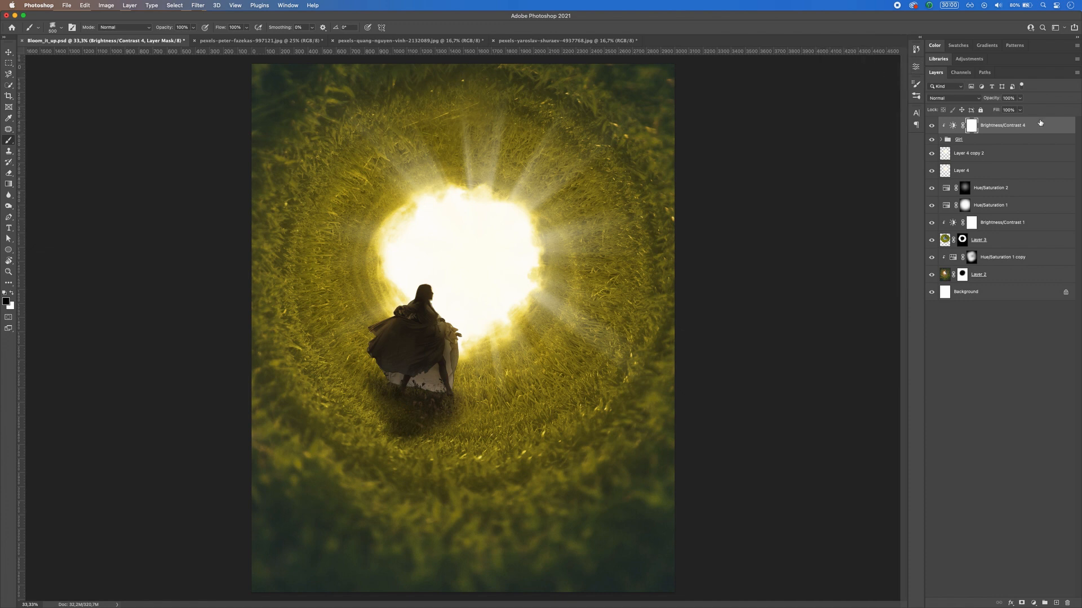
# Step: Add an Exposure adjustment clipped to the Girl group with exposure at +2.30, and invert its mask to black
pyautogui.click(1031, 603)
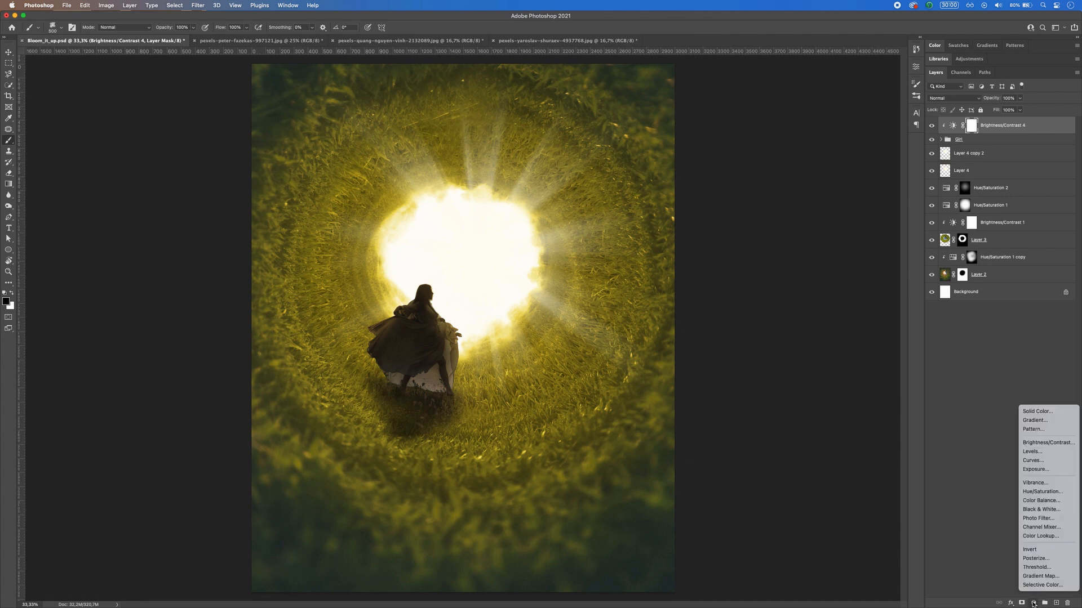
pyautogui.click(1040, 470)
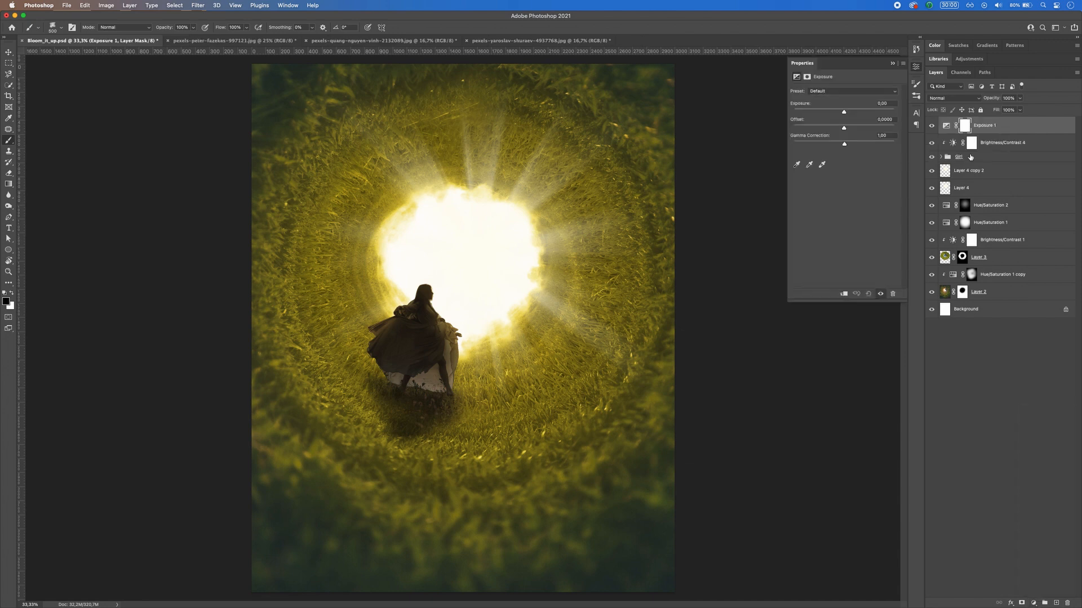
pyautogui.click(851, 294)
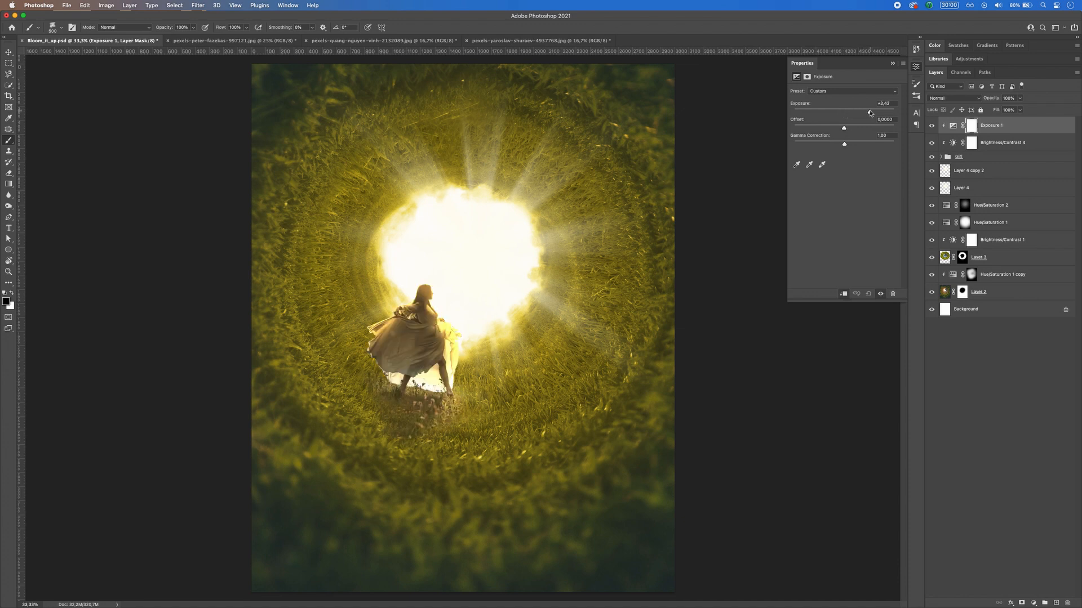
pyautogui.moveTo(861, 113); pyautogui.dragTo(861, 112)
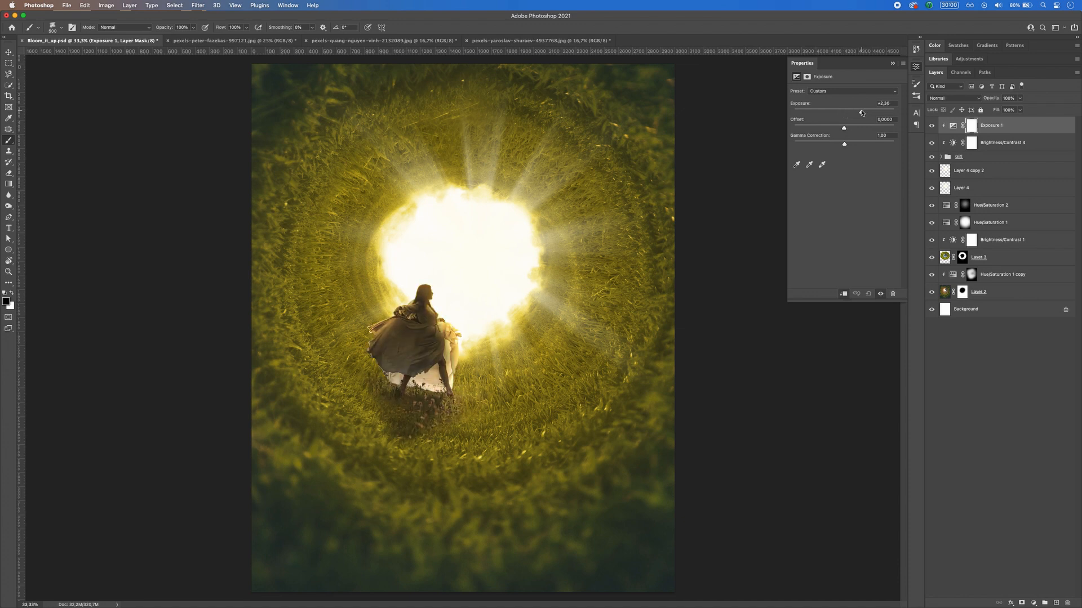
pyautogui.click(972, 127)
pyautogui.press('super+i')
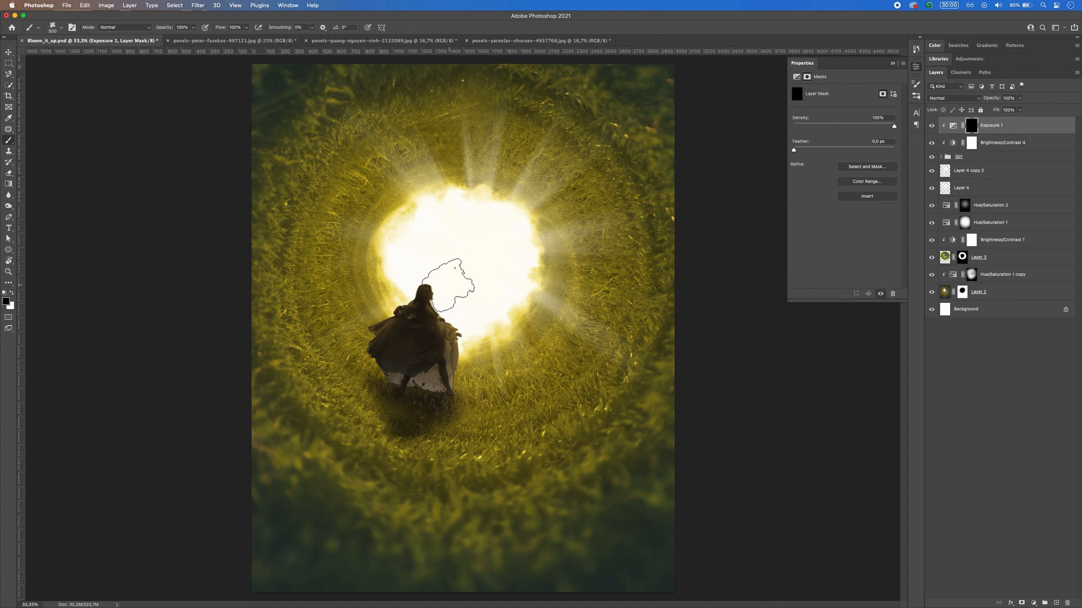
# Step: Choose the Soft Round Pressure Size brush and set its opacity to 54%
pyautogui.rightClick(504, 337)
pyautogui.scroll(15, 641, 417)
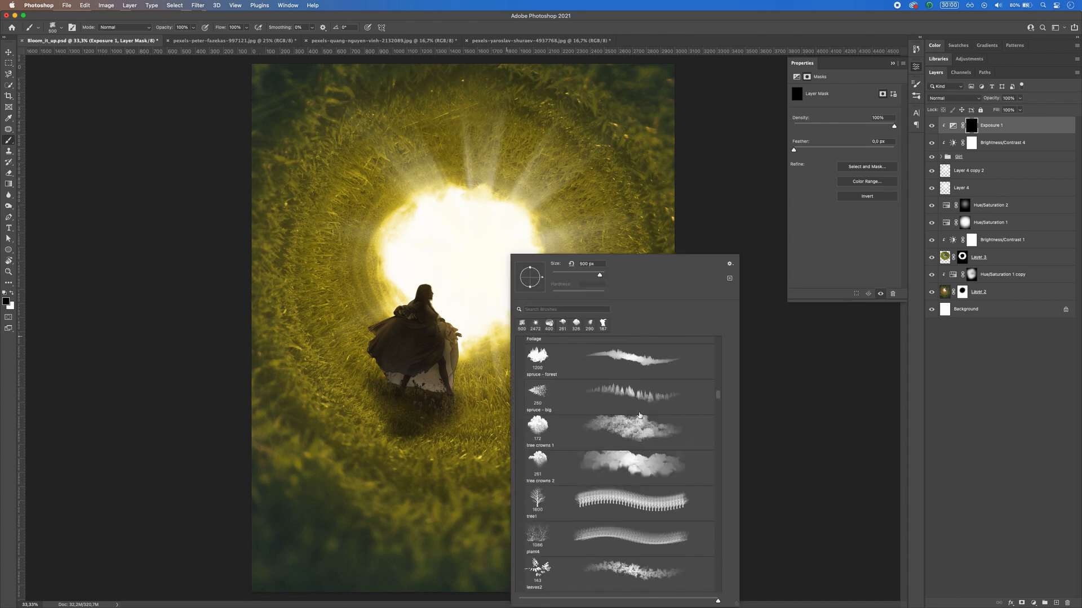
pyautogui.scroll(10, 642, 412)
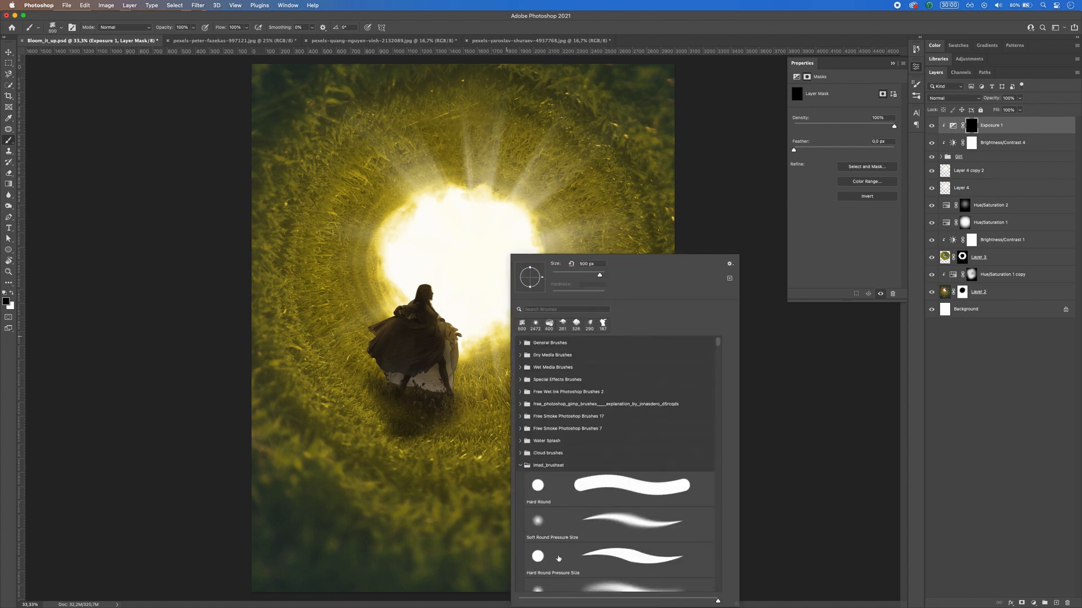
pyautogui.click(607, 515)
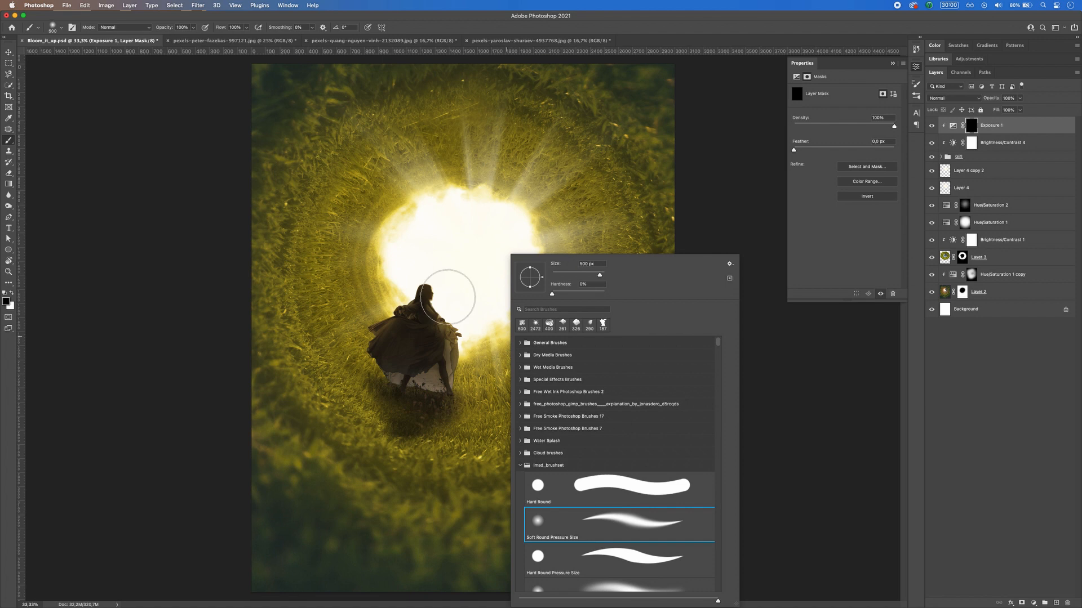
pyautogui.click(193, 27)
pyautogui.moveTo(179, 38); pyautogui.dragTo(175, 38)
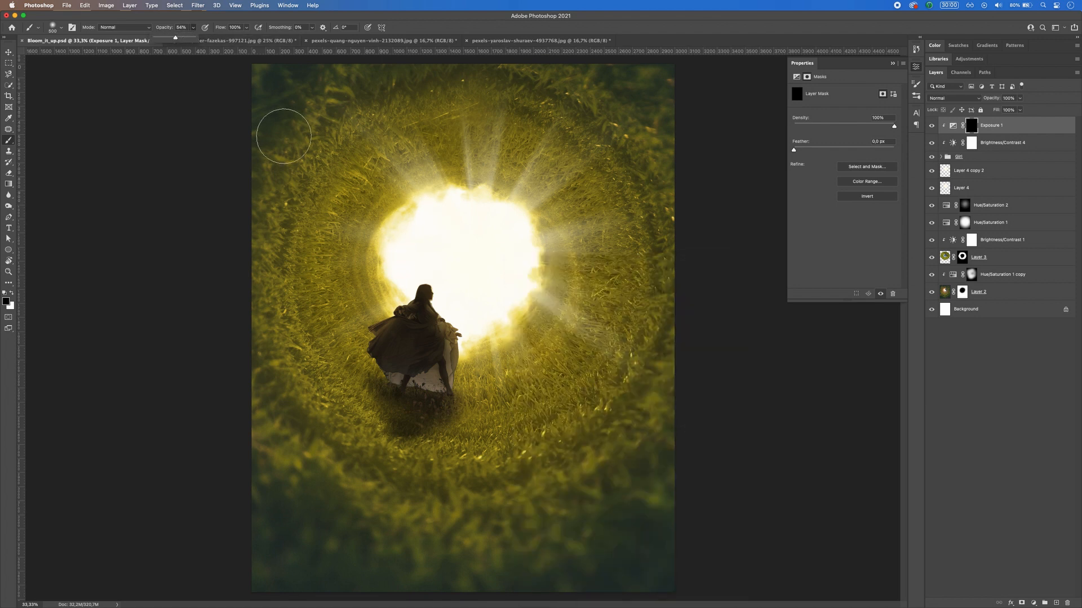
# Step: Paint white on the Exposure 1 mask along the woman's head, front and dress edges that face the bright opening
pyautogui.moveTo(449, 292); pyautogui.dragTo(427, 294)
pyautogui.press('x')
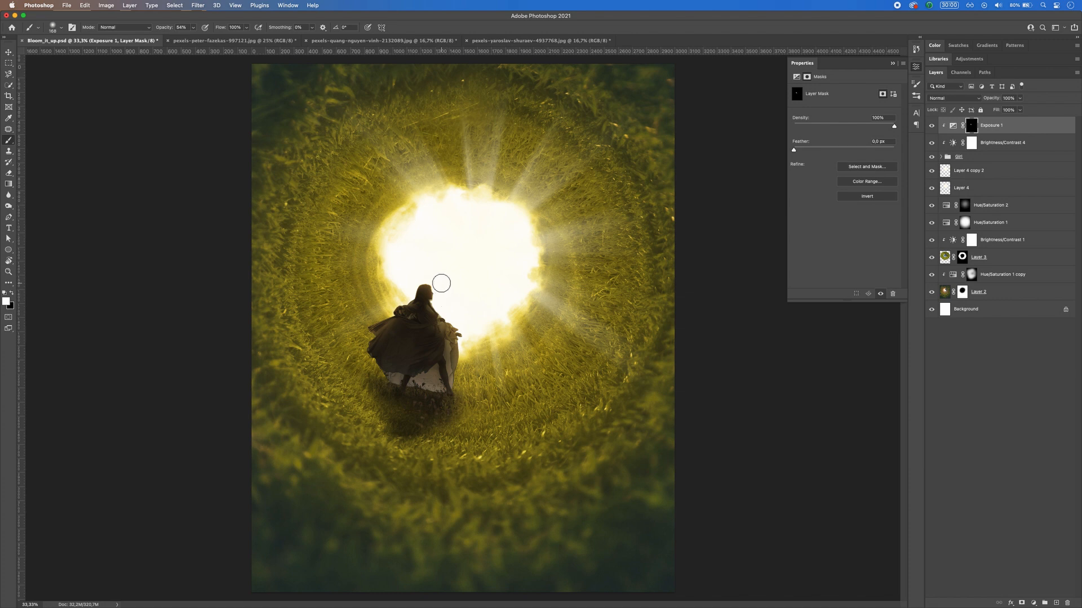
pyautogui.press('super+plus')
pyautogui.press('super+plus')
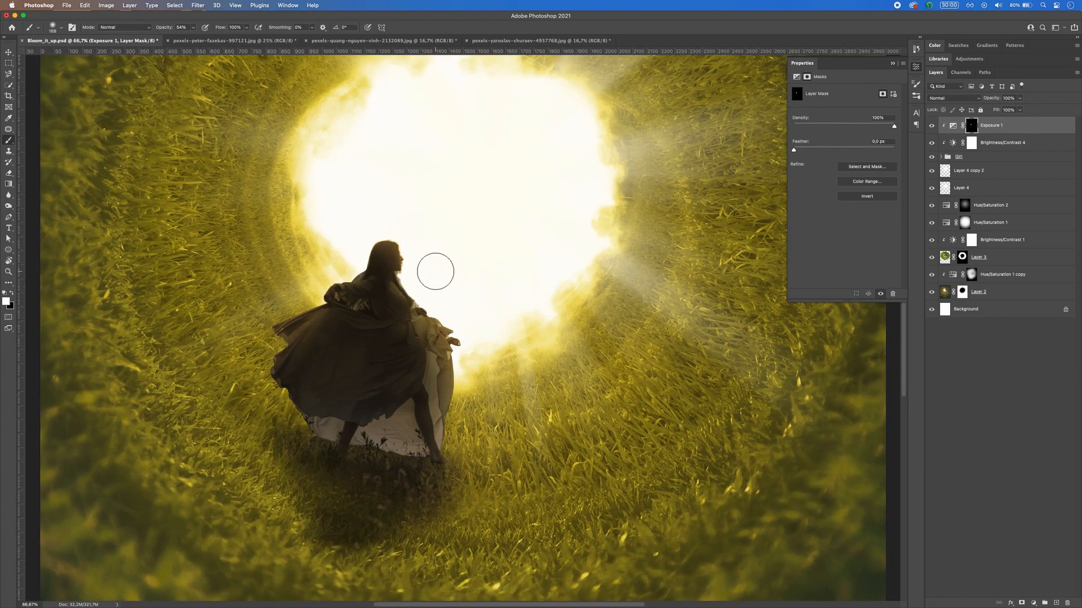
pyautogui.moveTo(417, 282)
pyautogui.mouseDown()
pyautogui.moveTo(474, 329)
pyautogui.moveTo(445, 307)
pyautogui.moveTo(481, 349)
pyautogui.moveTo(462, 457)
pyautogui.moveTo(475, 479)
pyautogui.mouseUp()
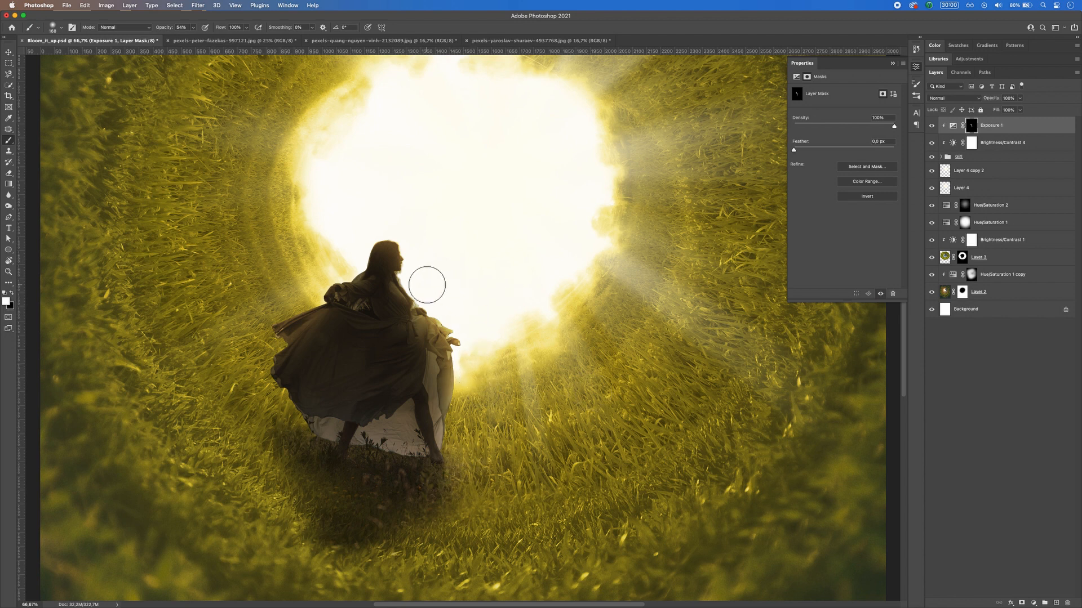
pyautogui.moveTo(388, 242)
pyautogui.mouseDown()
pyautogui.moveTo(369, 244)
pyautogui.moveTo(368, 255)
pyautogui.mouseUp()
# Step: Try the Hard Round brush for the mask painting and switch back to Soft Round Pressure Size
pyautogui.rightClick(440, 283)
pyautogui.press('Escape')
pyautogui.rightClick(385, 261)
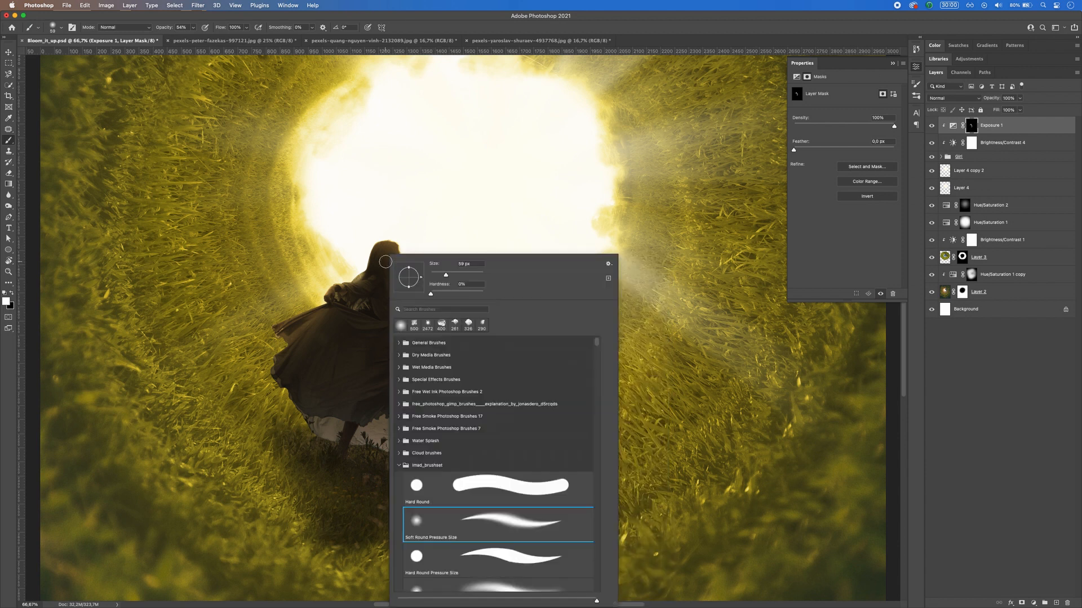
pyautogui.click(508, 487)
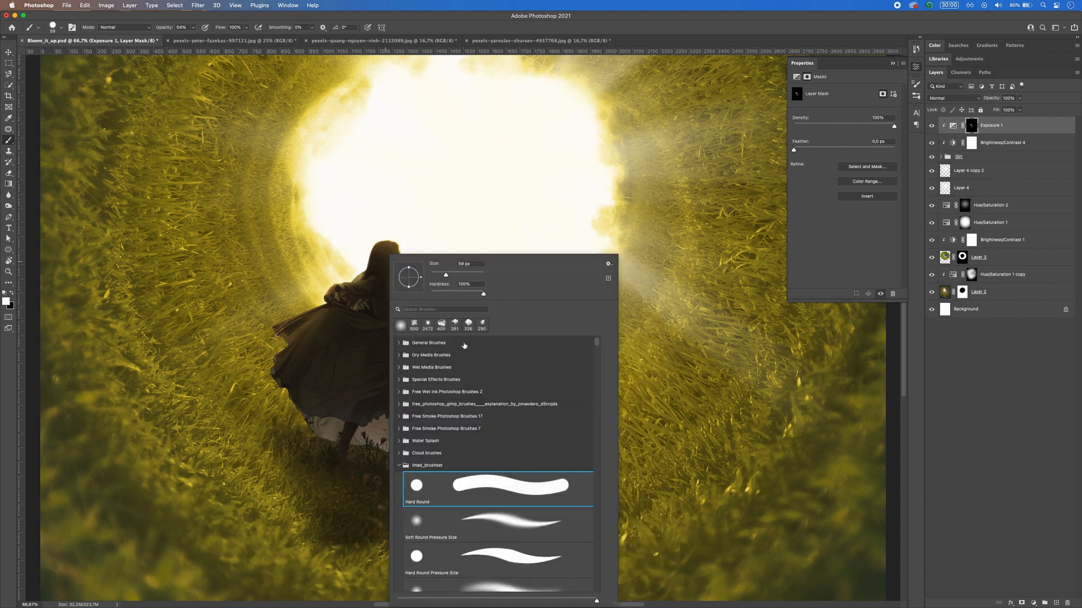
pyautogui.press('Escape')
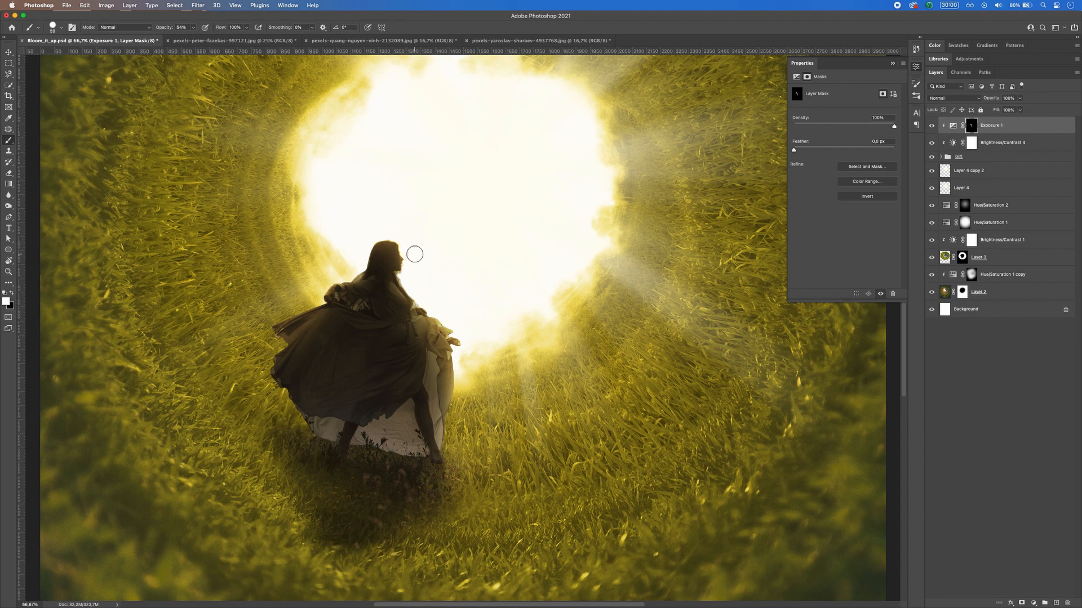
pyautogui.rightClick(412, 254)
pyautogui.click(468, 514)
pyautogui.press('Escape')
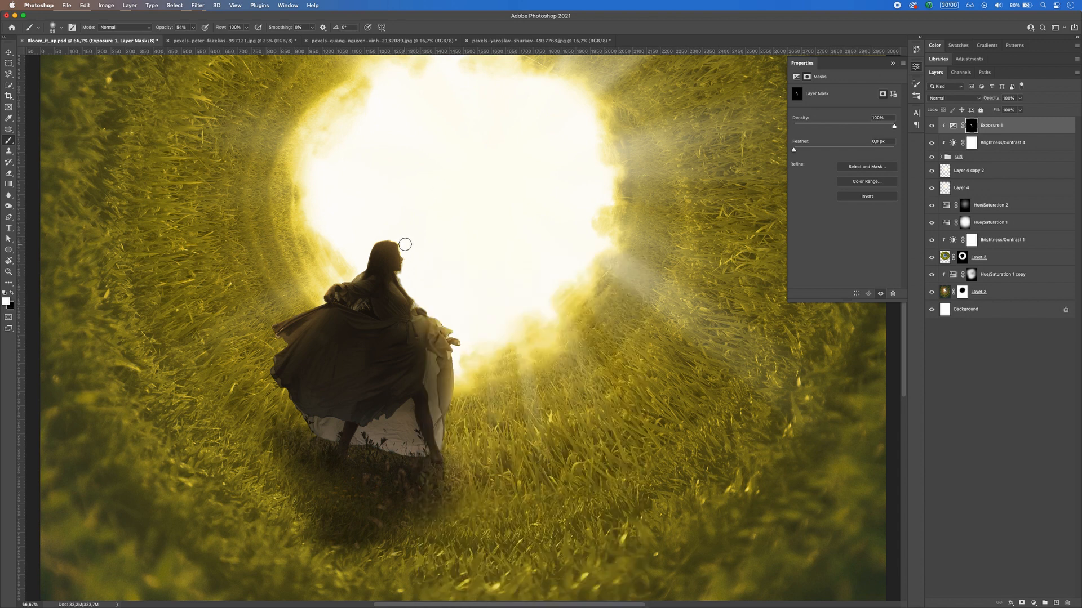
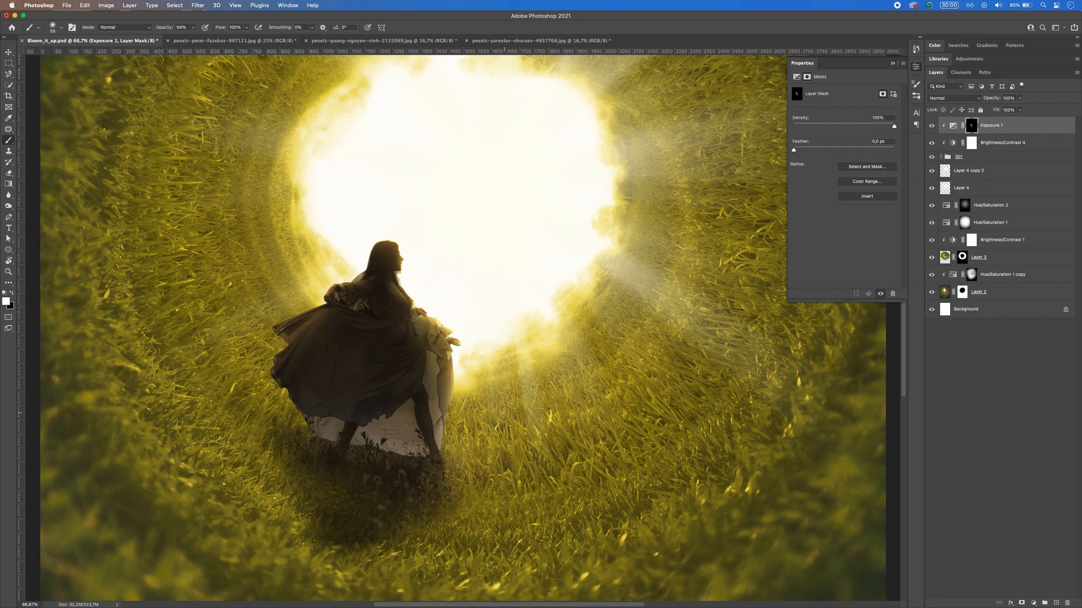
# Step: Lower the brush opacity to 22% and paint soft white strokes on the Exposure 1 mask along the woman's dress edges
pyautogui.moveTo(492, 403)
pyautogui.mouseDown()
pyautogui.moveTo(525, 397)
pyautogui.moveTo(495, 402)
pyautogui.mouseUp()
pyautogui.click(193, 27)
pyautogui.moveTo(193, 38); pyautogui.dragTo(182, 39)
pyautogui.moveTo(389, 428)
pyautogui.mouseDown()
pyautogui.moveTo(374, 434)
pyautogui.moveTo(408, 438)
pyautogui.moveTo(395, 420)
pyautogui.moveTo(403, 417)
pyautogui.moveTo(346, 440)
pyautogui.moveTo(325, 428)
pyautogui.mouseUp()
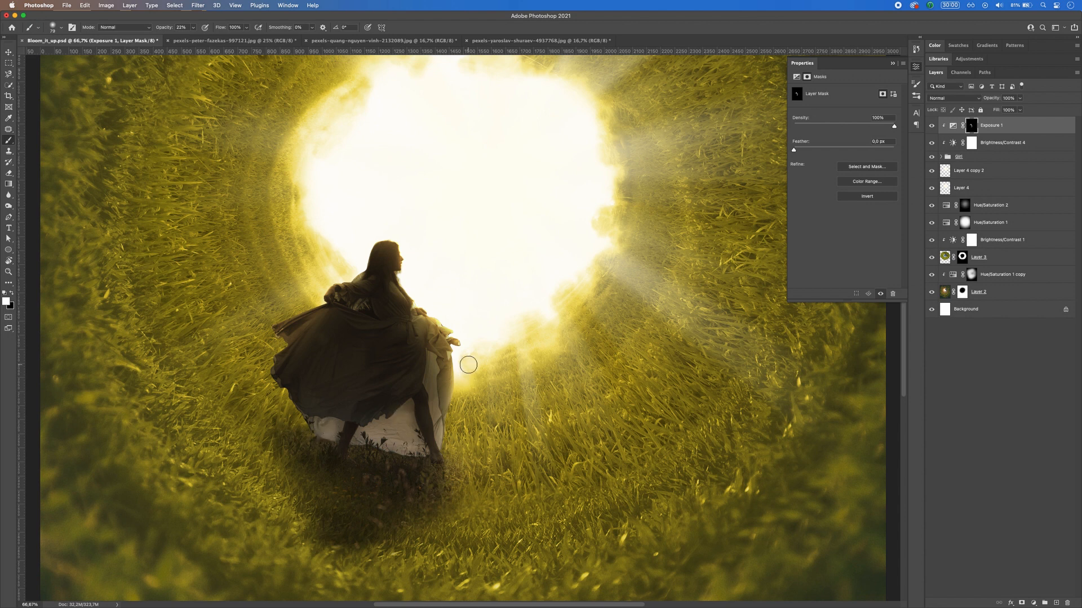
pyautogui.moveTo(442, 367)
pyautogui.mouseDown()
pyautogui.moveTo(437, 411)
pyautogui.moveTo(438, 366)
pyautogui.mouseUp()
pyautogui.moveTo(305, 339)
pyautogui.mouseDown()
pyautogui.moveTo(282, 329)
pyautogui.moveTo(312, 315)
pyautogui.moveTo(269, 357)
pyautogui.moveTo(280, 360)
pyautogui.moveTo(275, 376)
pyautogui.moveTo(298, 419)
pyautogui.moveTo(275, 376)
pyautogui.moveTo(287, 328)
pyautogui.mouseUp()
# Step: Add a Color Balance adjustment clipped to the Girl group with the midtones' Yellow–Blue value at -65
pyautogui.press('super+minus')
pyautogui.press('super+minus')
pyautogui.press('super+minus')
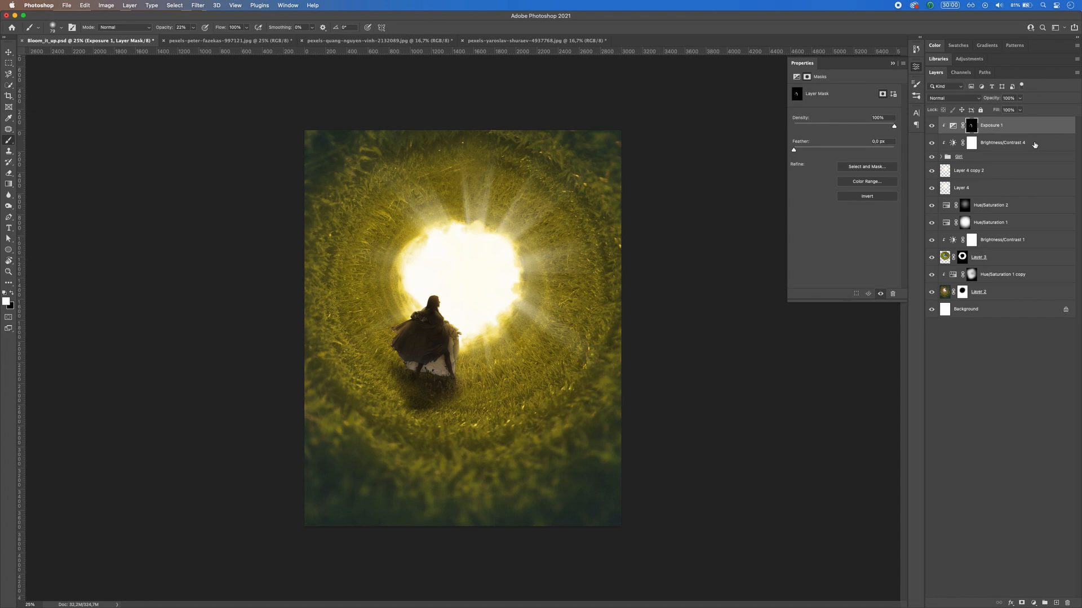
pyautogui.click(1033, 603)
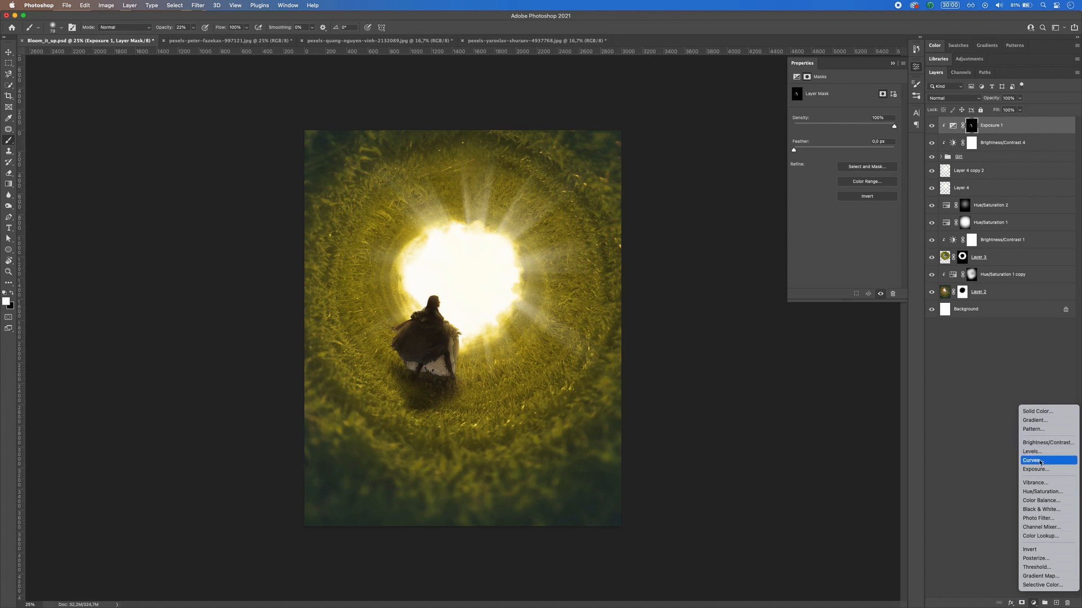
pyautogui.click(1041, 501)
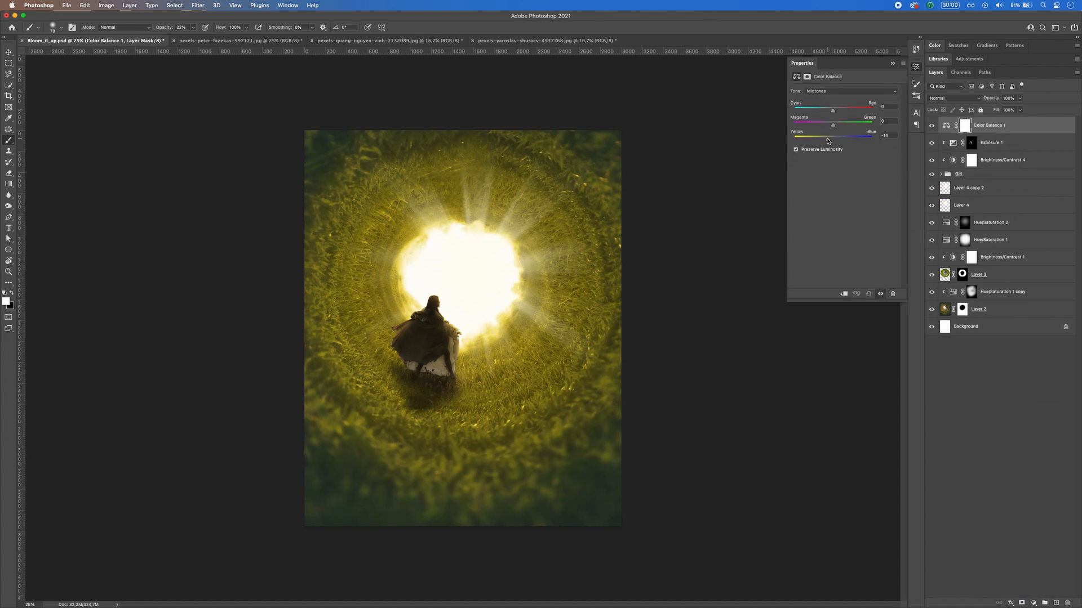
pyautogui.moveTo(828, 140); pyautogui.dragTo(810, 142)
pyautogui.click(844, 293)
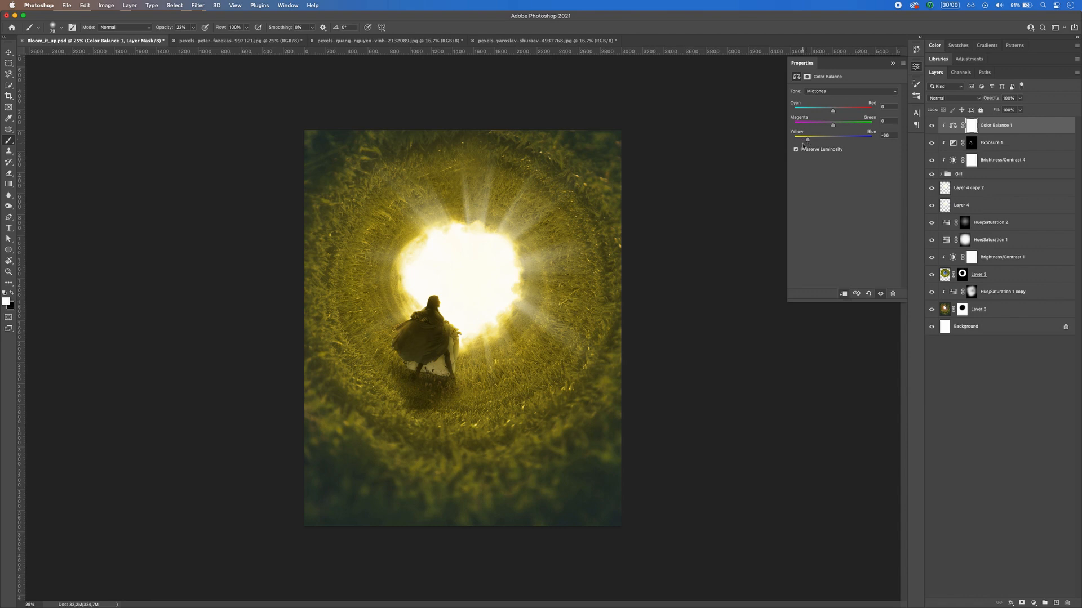
pyautogui.click(892, 64)
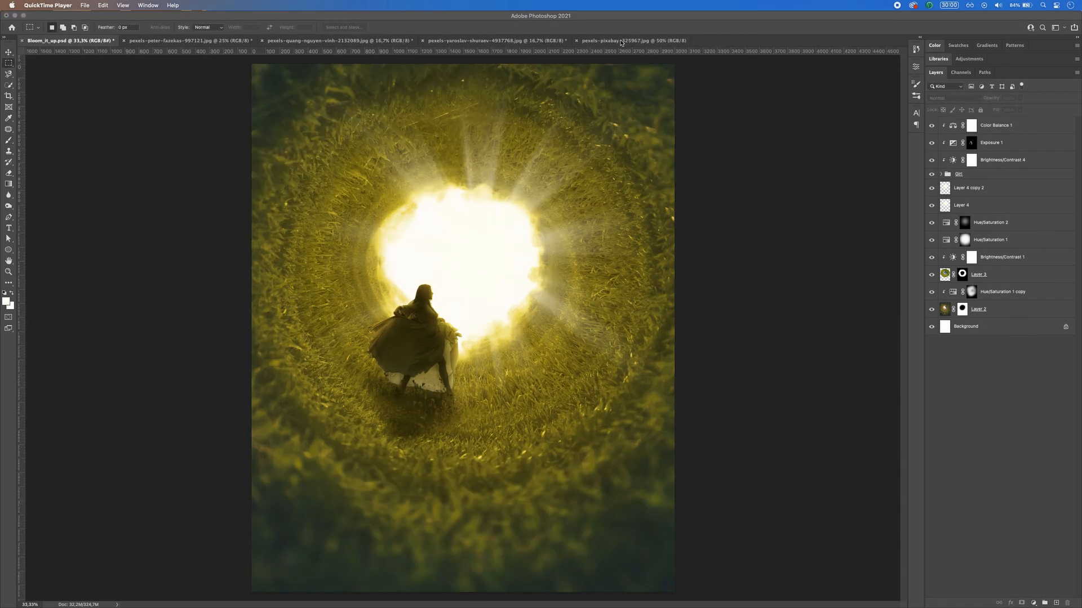
# Step: Copy the butterfly area of pexels-pixabay-325967.jpg into Bloom_it_up.psd, flipped horizontally, scaled to about 53% and rotated about -12°
pyautogui.click(620, 41)
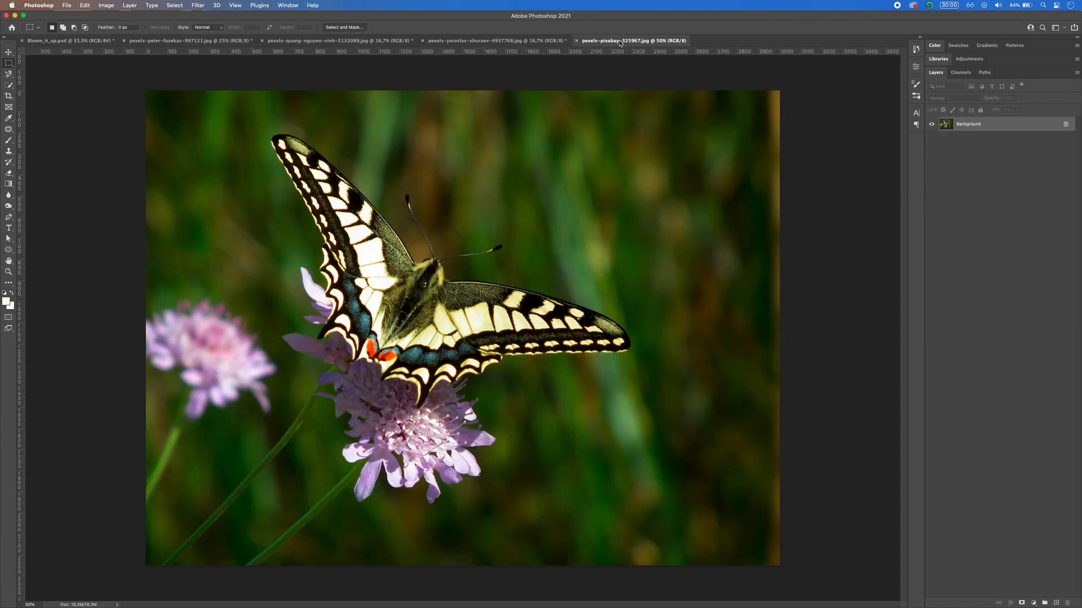
pyautogui.moveTo(246, 118); pyautogui.dragTo(664, 426)
pyautogui.click(54, 42)
pyautogui.hotkey('ctrl', 'v')
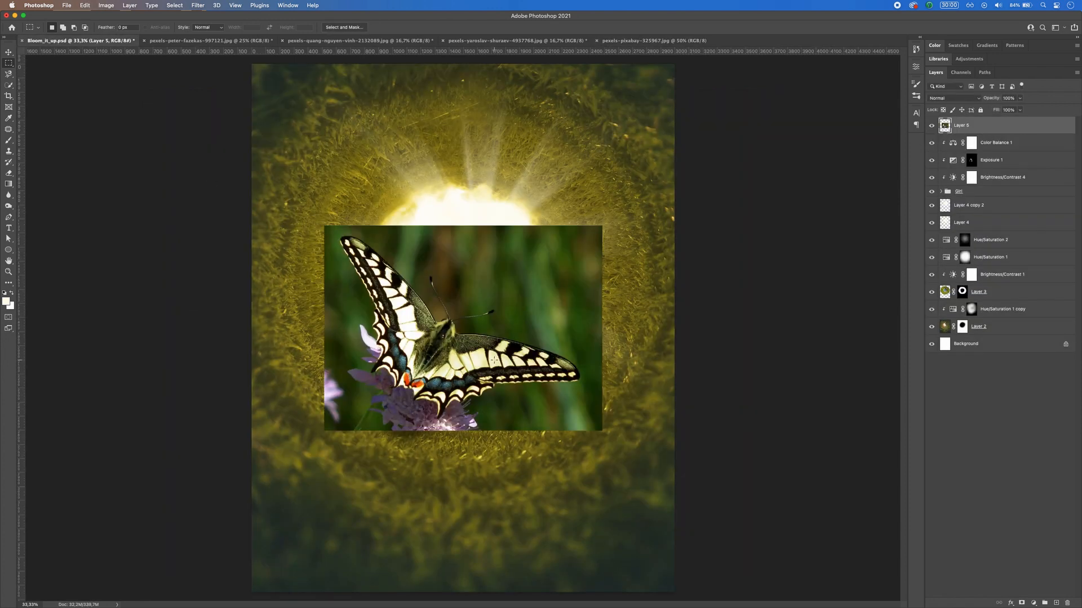
pyautogui.click(85, 5)
pyautogui.click(253, 314)
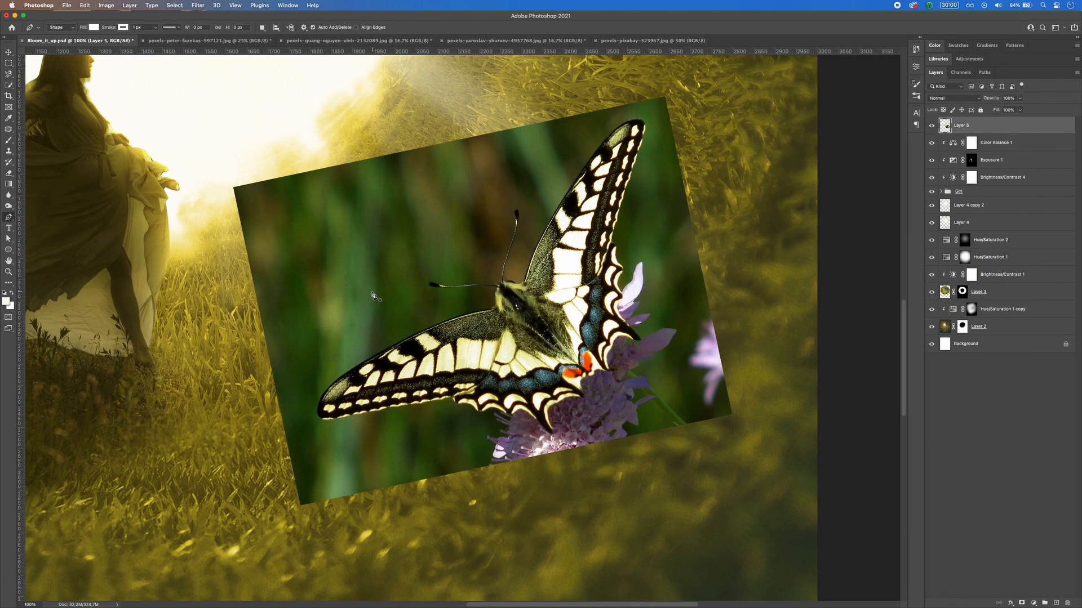
# Step: Trace the butterfly's left wing with the Pen tool, from beside the head around the wing tip and along the scalloped lower edge
pyautogui.click(493, 309)
pyautogui.click(425, 331)
pyautogui.click(343, 375)
pyautogui.click(93, 27)
pyautogui.click(66, 41)
pyautogui.click(321, 397)
pyautogui.click(398, 406)
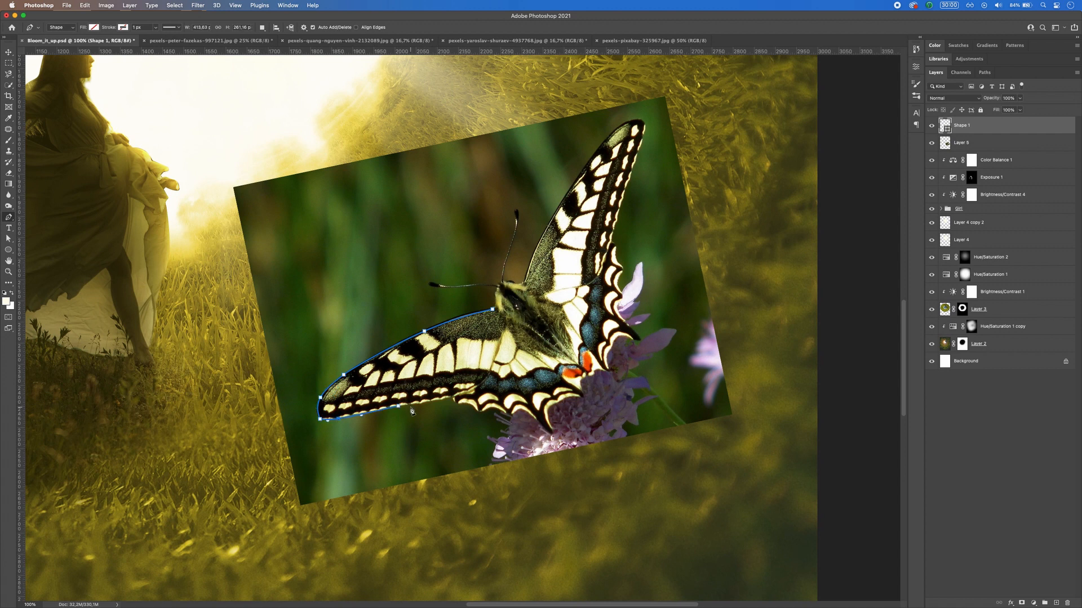
pyautogui.click(460, 402)
pyautogui.click(474, 407)
pyautogui.click(485, 411)
pyautogui.click(513, 413)
pyautogui.click(547, 430)
pyautogui.click(551, 405)
pyautogui.click(573, 396)
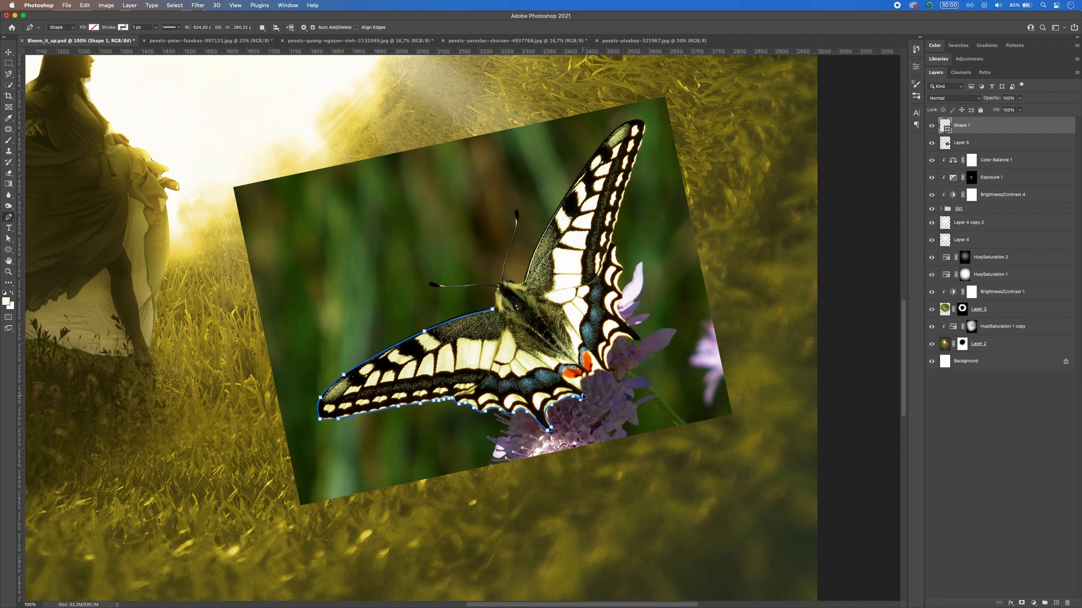
# Step: Continue the Pen outline around the butterfly's right wing, past its tip and back down to the head
pyautogui.click(582, 389)
pyautogui.click(605, 370)
pyautogui.click(615, 340)
pyautogui.click(636, 337)
pyautogui.click(620, 307)
pyautogui.click(620, 285)
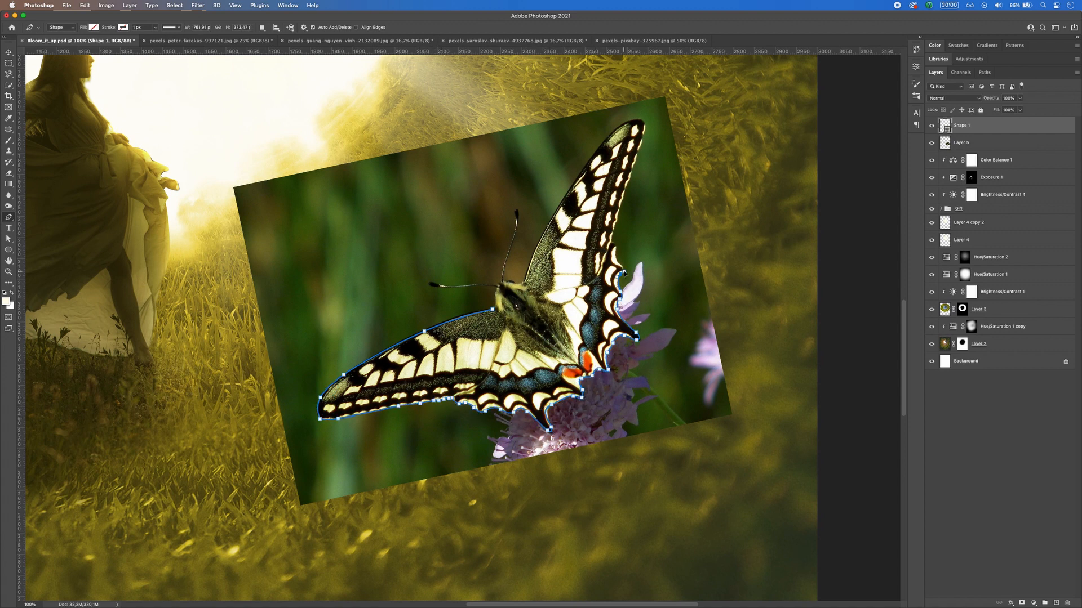
pyautogui.click(622, 265)
pyautogui.click(612, 236)
pyautogui.click(627, 183)
pyautogui.click(642, 136)
pyautogui.click(638, 119)
pyautogui.click(597, 150)
pyautogui.click(545, 230)
pyautogui.click(523, 281)
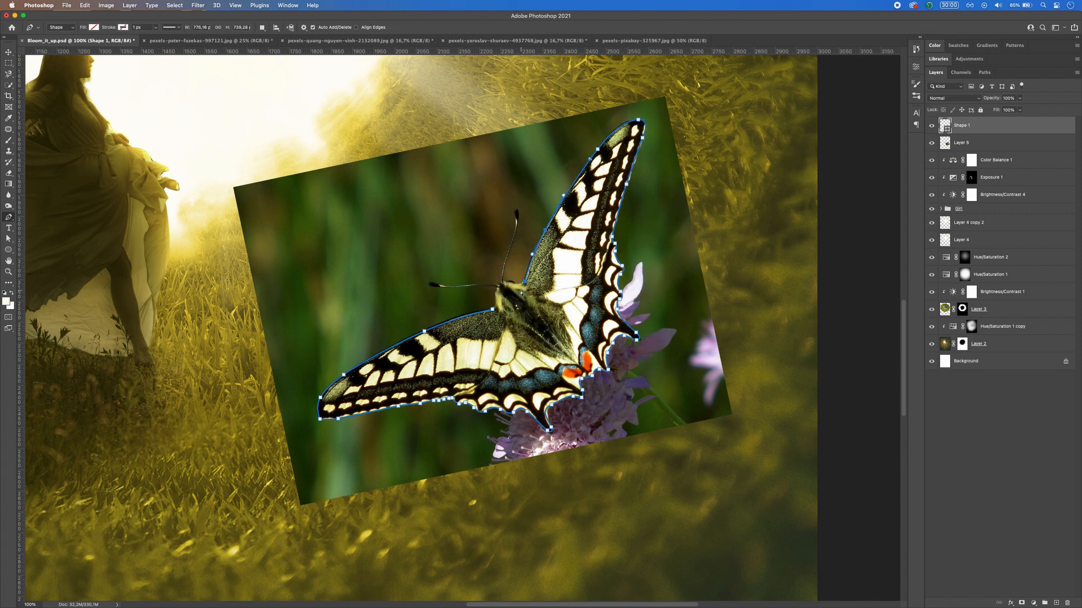
pyautogui.click(518, 284)
pyautogui.click(511, 283)
# Step: Extend the Pen outline up one side of the butterfly's upright antenna and back down the other
pyautogui.press('super+plus')
pyautogui.click(545, 205)
pyautogui.click(560, 164)
pyautogui.click(570, 132)
pyautogui.click(573, 97)
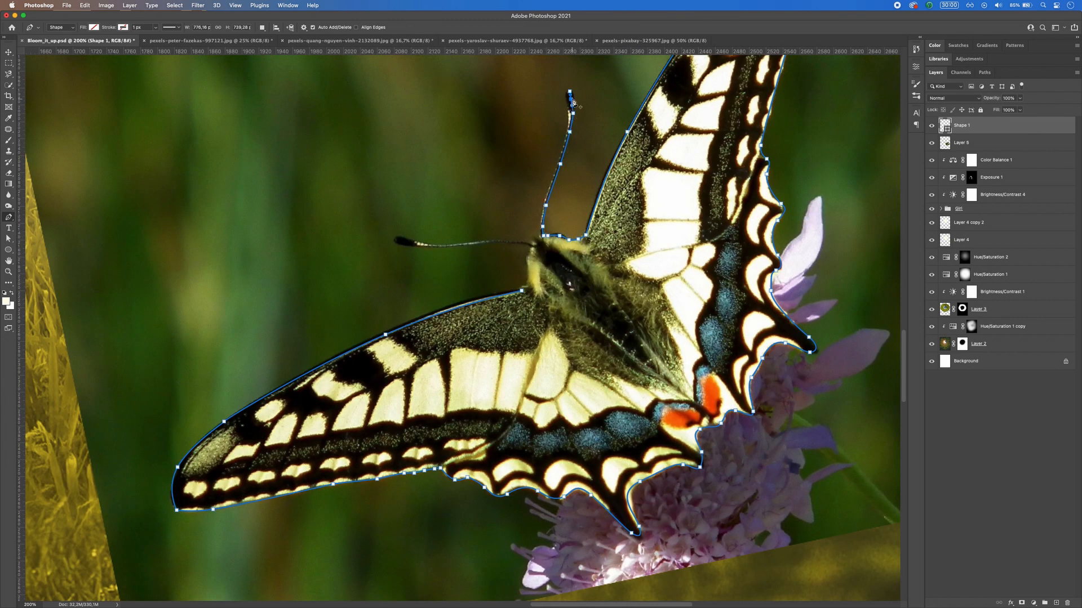
pyautogui.click(568, 106)
pyautogui.click(561, 151)
pyautogui.click(546, 189)
pyautogui.click(541, 216)
# Step: Trace around the butterfly's horizontal antenna and close the outline at the base of the left wing
pyautogui.click(532, 243)
pyautogui.click(511, 241)
pyautogui.click(459, 244)
pyautogui.click(433, 245)
pyautogui.click(402, 238)
pyautogui.click(390, 237)
pyautogui.click(416, 247)
pyautogui.click(459, 246)
pyautogui.click(510, 242)
pyautogui.click(529, 252)
pyautogui.click(522, 291)
# Step: Load the traced butterfly shape as a selection, use it as a mask on Layer 5, and remove the shape layer
pyautogui.press('super+minus')
pyautogui.press('super+minus')
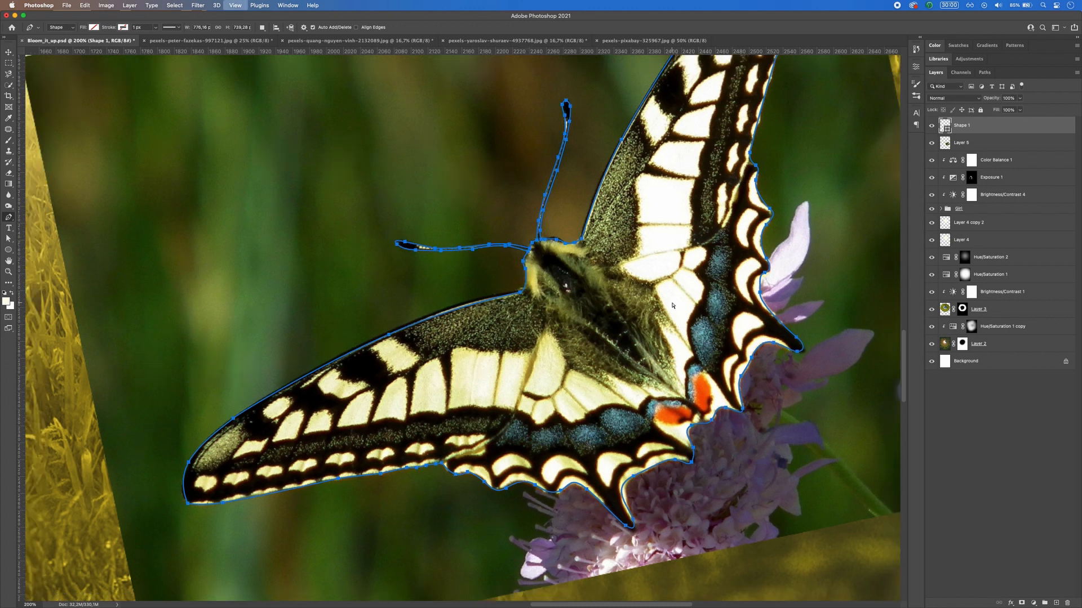
pyautogui.keyDown('super'); pyautogui.click(945, 125); pyautogui.keyUp('super')
pyautogui.click(961, 143)
pyautogui.click(1021, 603)
# Step: Shrink the masked butterfly, rotate it slightly, and move it up over the grass near the poster's right edge
pyautogui.press('v')
pyautogui.press('super+minus')
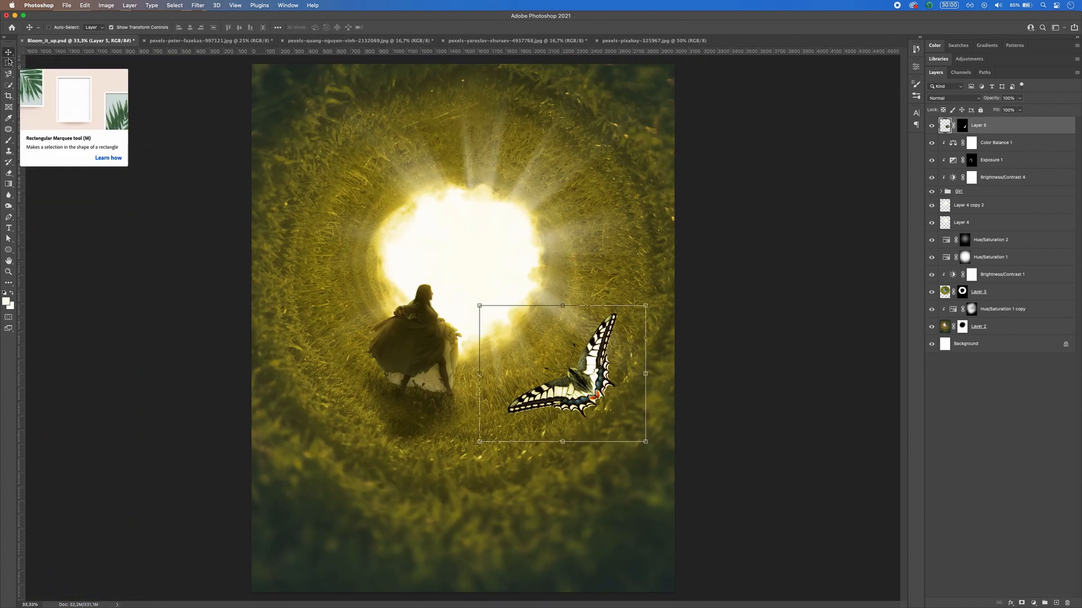
pyautogui.moveTo(645, 307); pyautogui.dragTo(641, 283)
pyautogui.moveTo(580, 361); pyautogui.dragTo(625, 318)
pyautogui.press('Return')
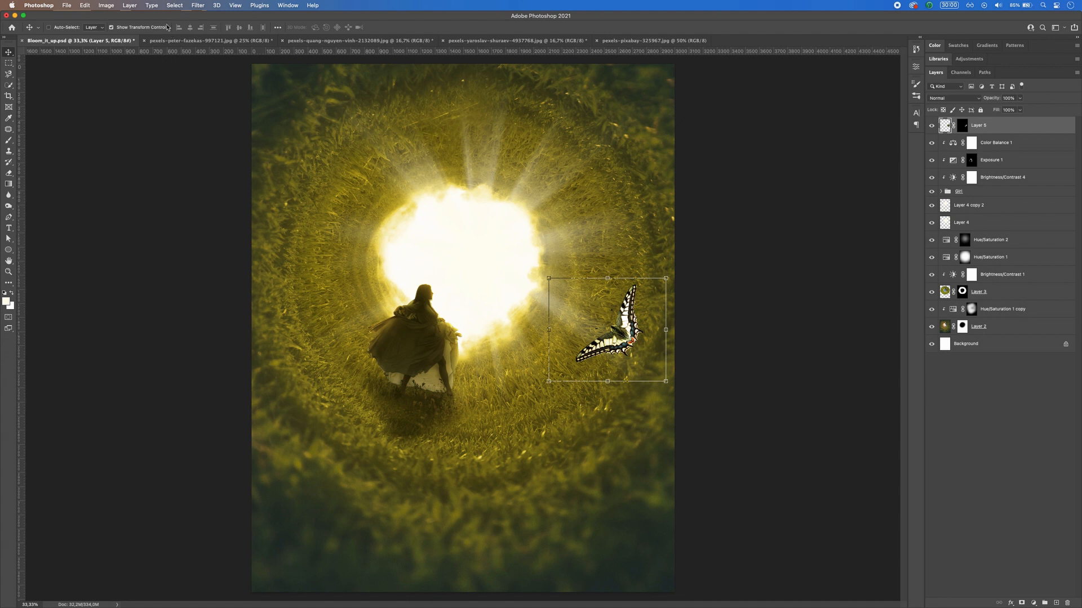
# Step: Apply a Motion Blur to the butterfly on Layer 5, adjusting the blur angle
pyautogui.click(202, 6)
pyautogui.moveTo(282, 114)
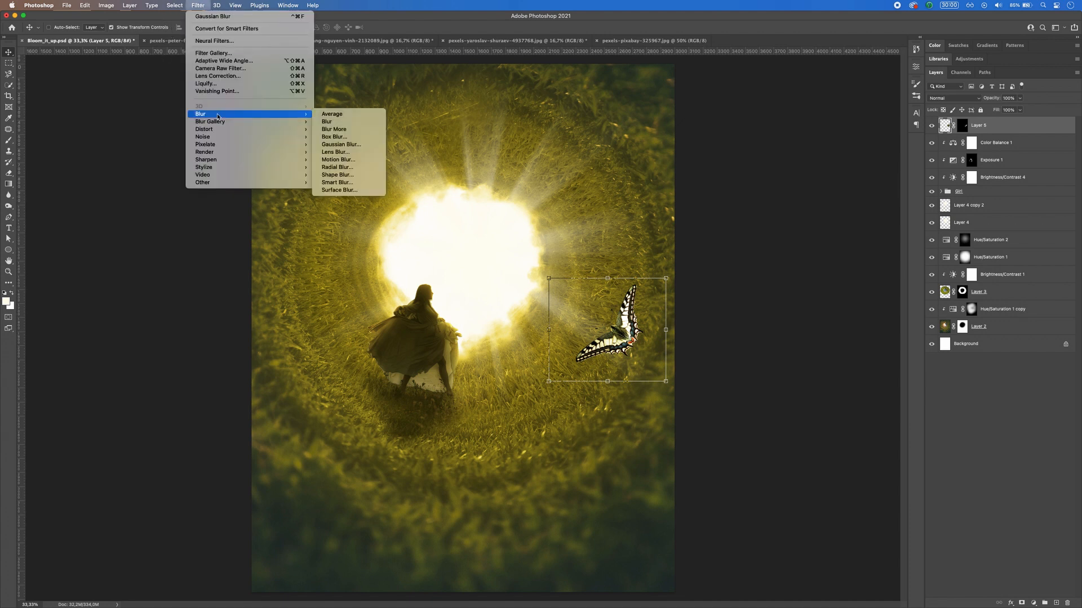
pyautogui.click(362, 162)
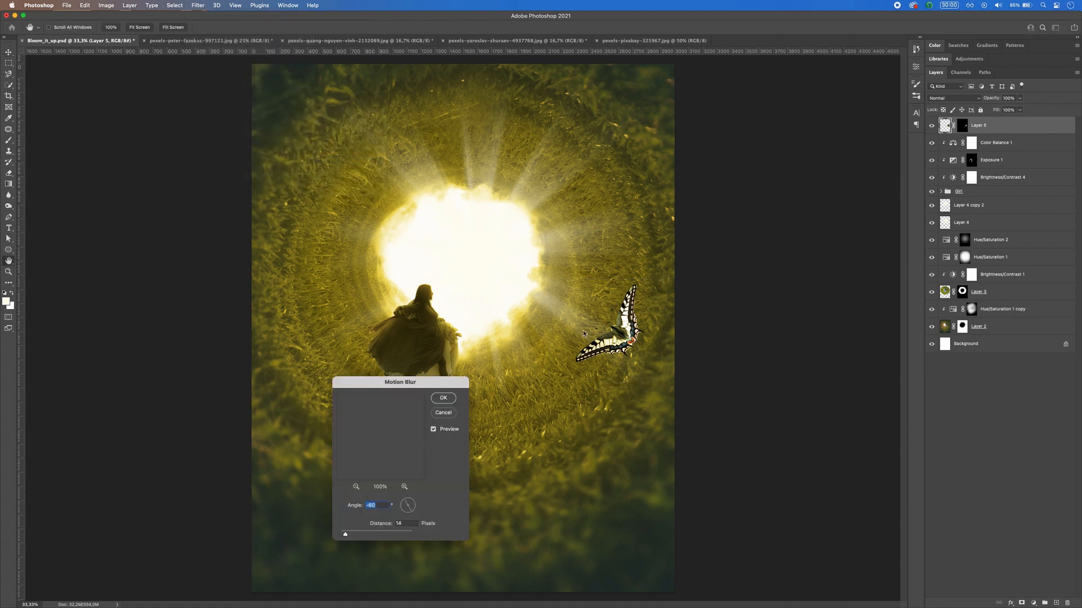
pyautogui.moveTo(424, 382); pyautogui.dragTo(476, 301)
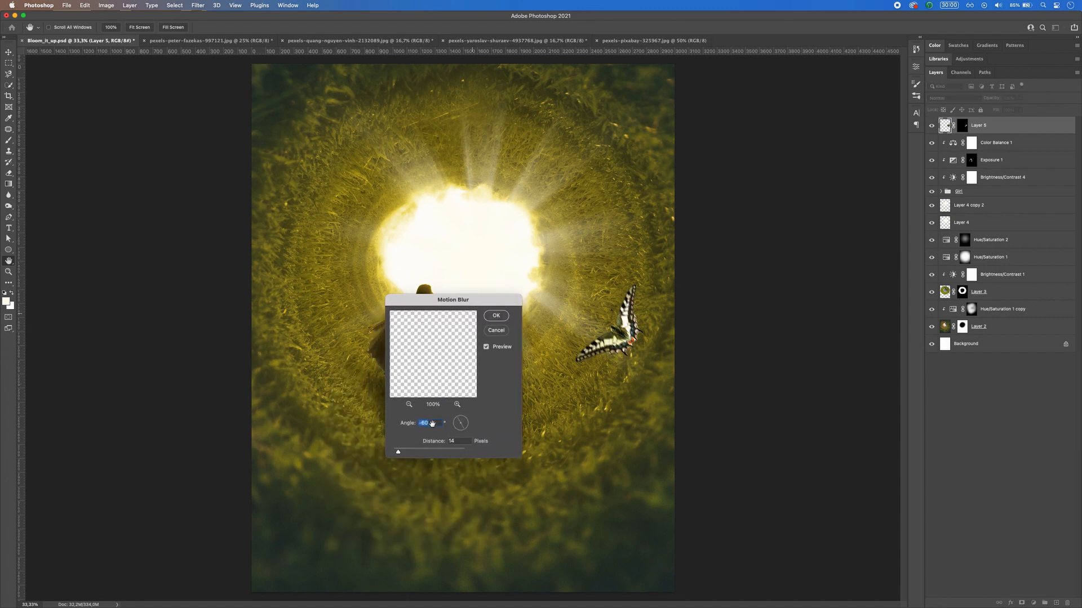
pyautogui.moveTo(462, 421); pyautogui.dragTo(460, 418)
pyautogui.press('Tab')
pyautogui.click(496, 316)
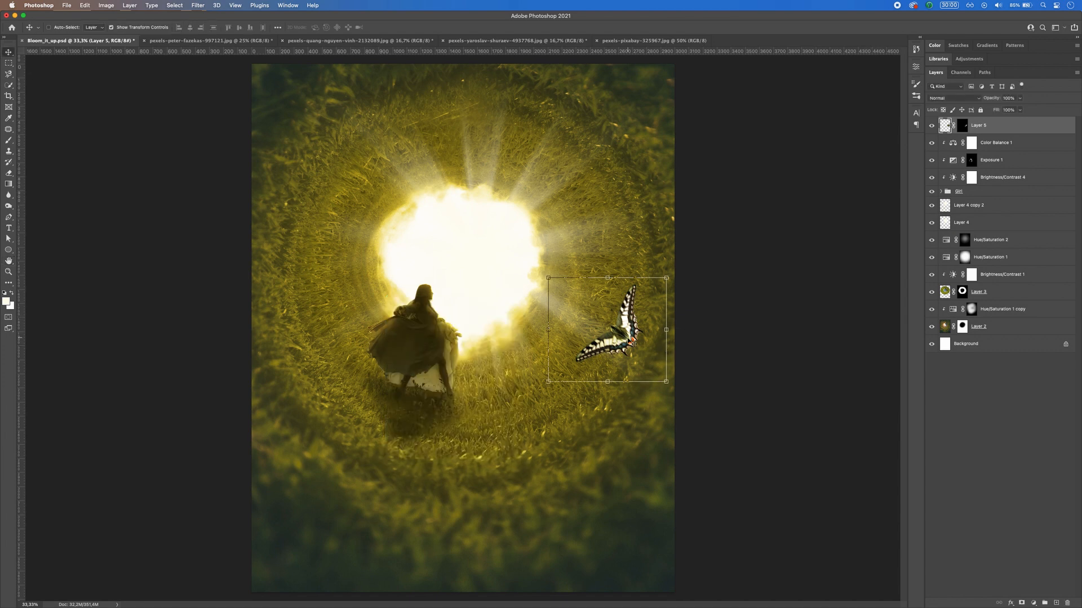
# Step: Duplicate the butterfly up and to the left, shrink the copy to about 58% and rotate it about -24°
pyautogui.moveTo(626, 334); pyautogui.dragTo(584, 296)
pyautogui.hotkey('ctrl', 't')
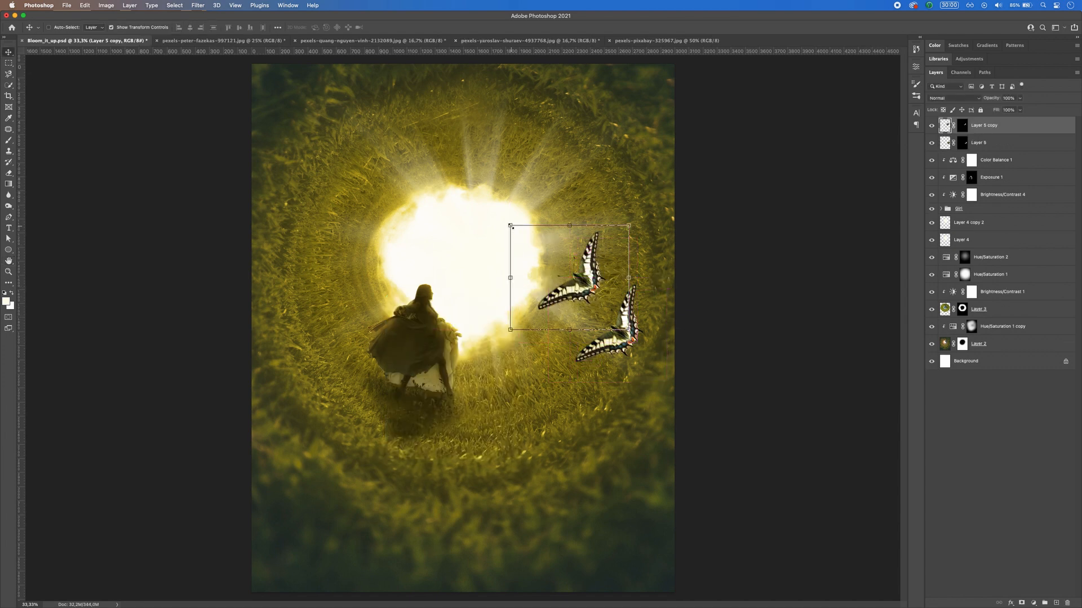
pyautogui.moveTo(512, 225); pyautogui.dragTo(507, 264)
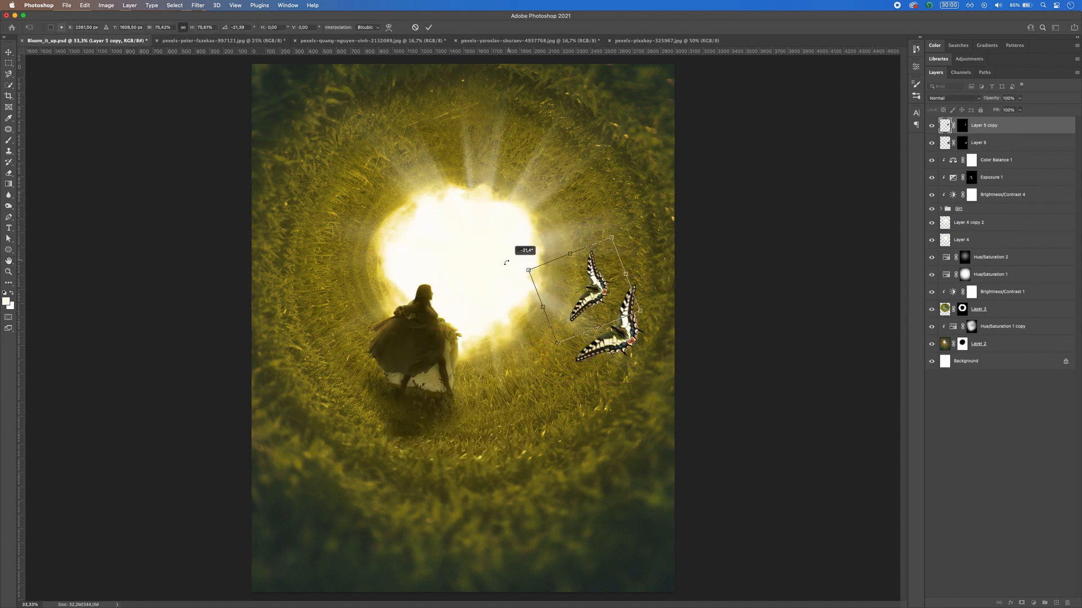
pyautogui.moveTo(609, 237); pyautogui.dragTo(579, 258)
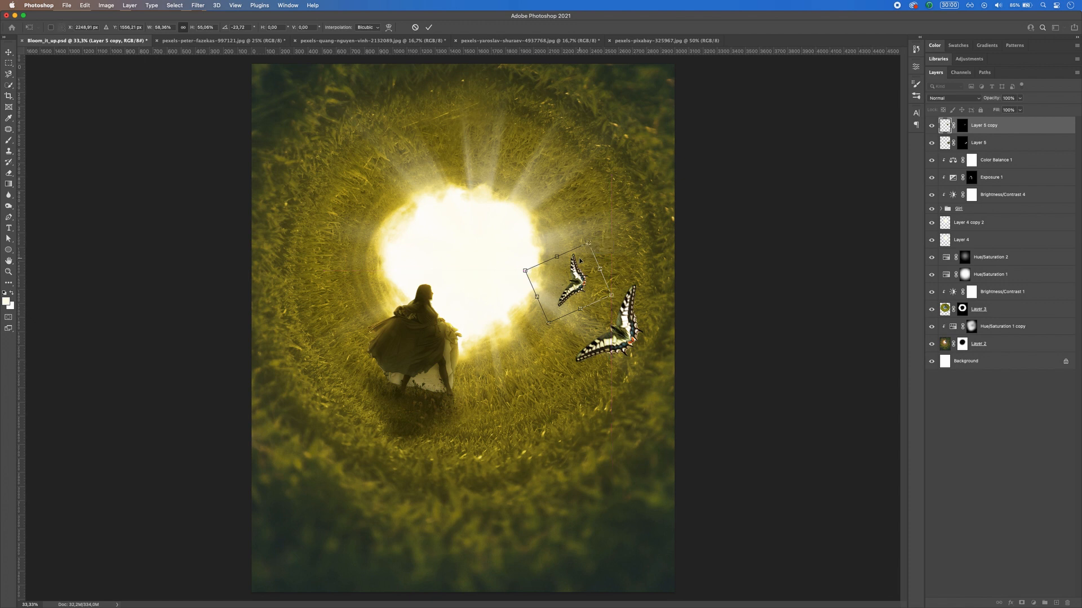
pyautogui.press('Return')
# Step: Apply a Gaussian Blur with a 2.2 pixel radius to the second butterfly
pyautogui.click(198, 5)
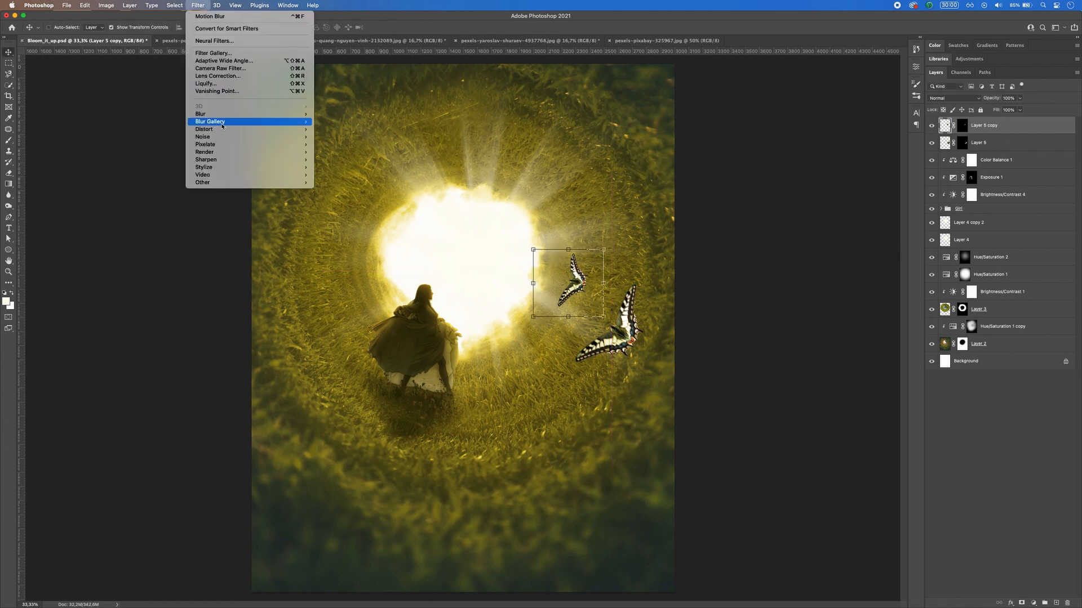
pyautogui.moveTo(243, 121)
pyautogui.click(346, 141)
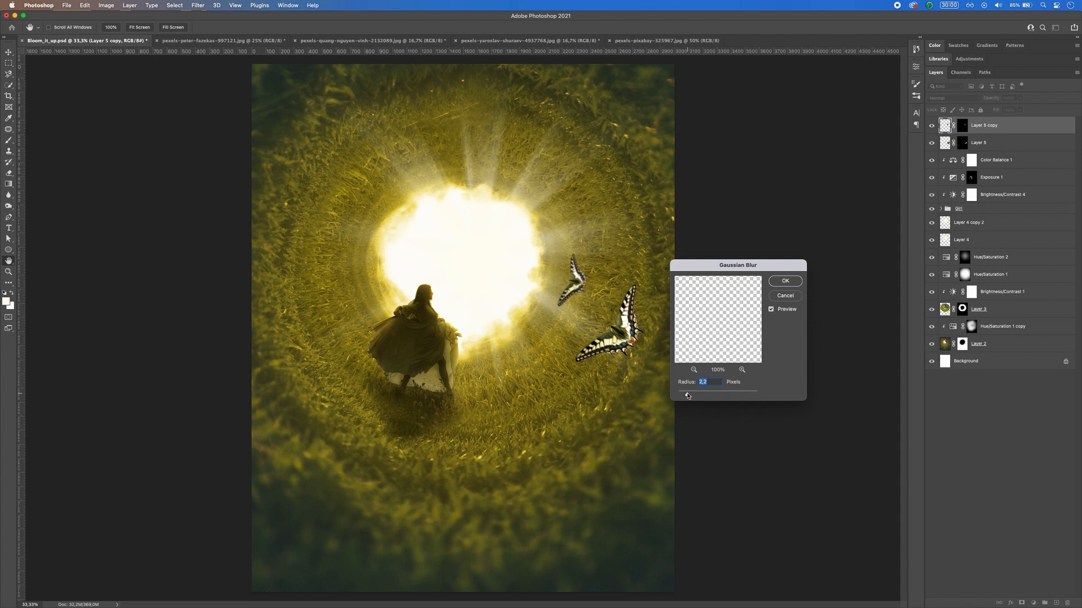
pyautogui.click(785, 282)
# Step: Duplicate the second butterfly onto the bright opening's lower right edge, rotated 37.5° and scaled to about 68%
pyautogui.moveTo(573, 275); pyautogui.dragTo(529, 313)
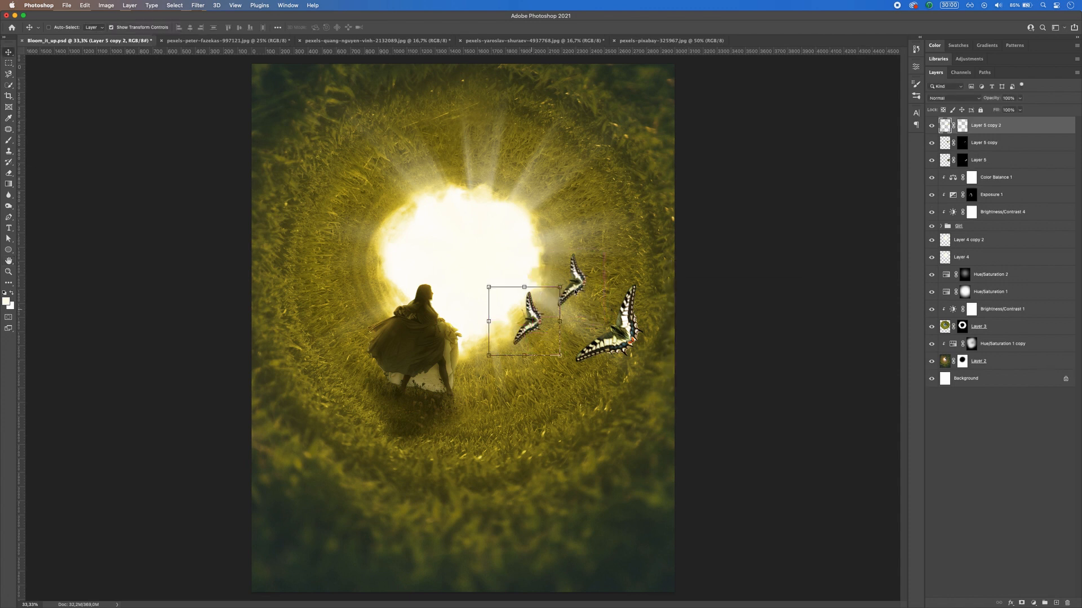
pyautogui.hotkey('ctrl', 't')
pyautogui.moveTo(585, 276); pyautogui.dragTo(602, 319)
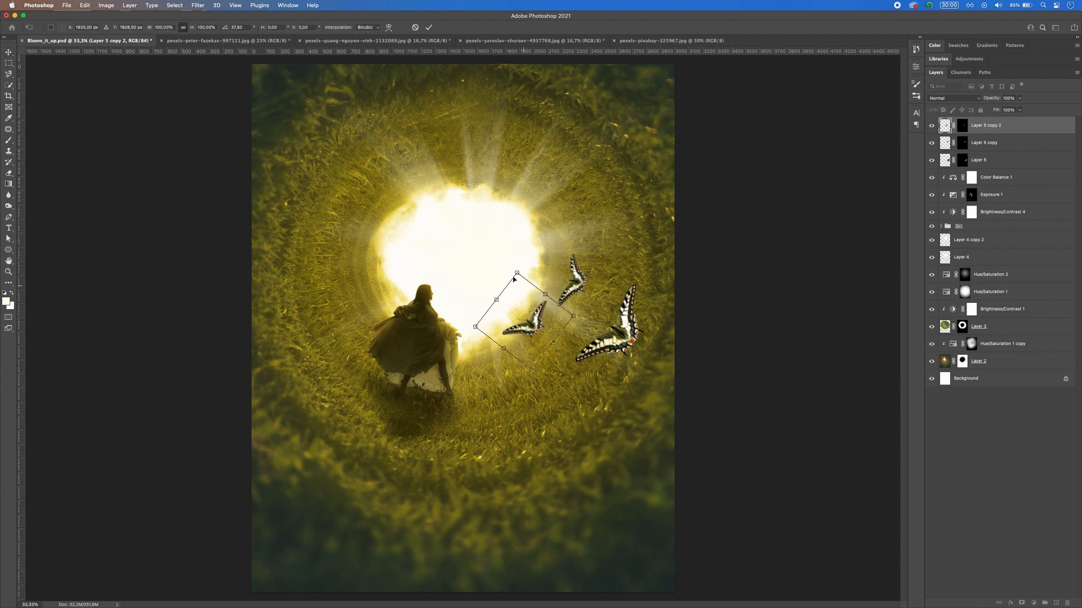
pyautogui.moveTo(516, 273)
pyautogui.mouseDown()
pyautogui.moveTo(520, 306)
pyautogui.moveTo(512, 293)
pyautogui.mouseUp()
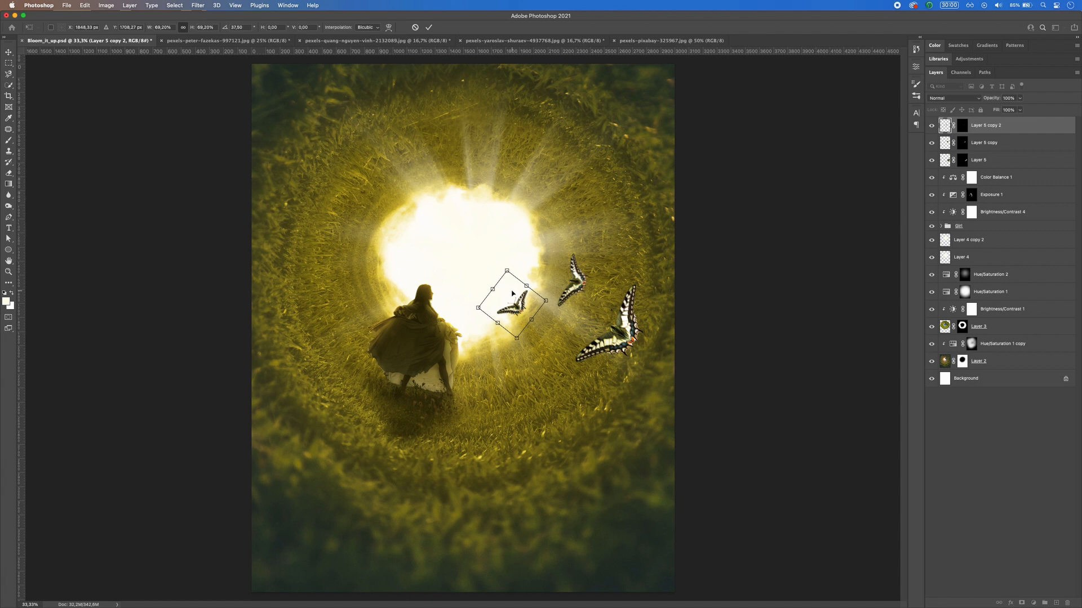
pyautogui.press('Return')
# Step: Apply a Gaussian Blur with a 2.1 pixel radius to the smallest butterfly
pyautogui.click(197, 5)
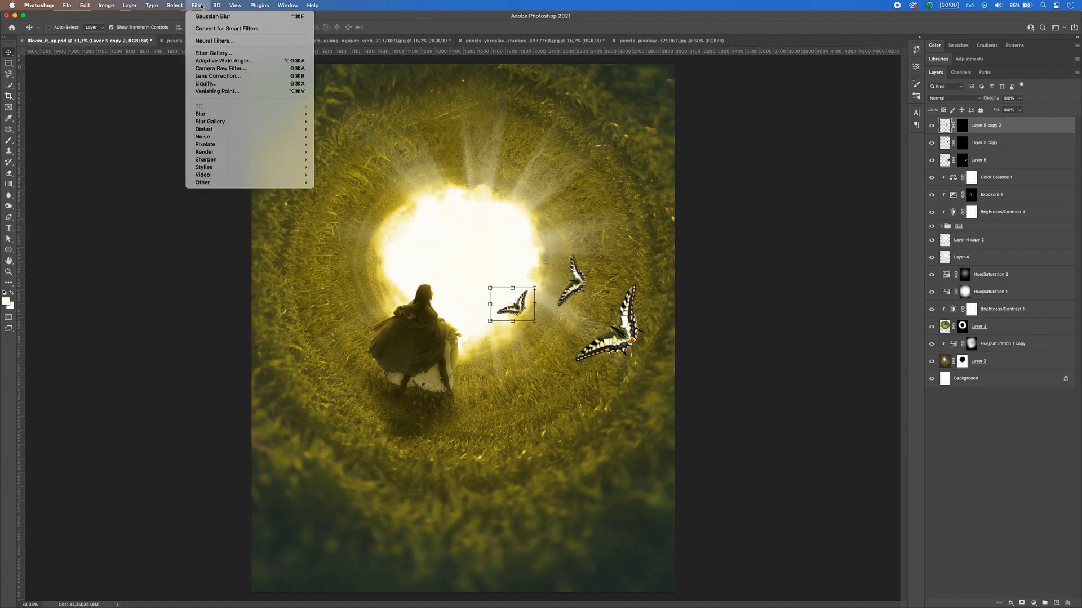
pyautogui.click(338, 145)
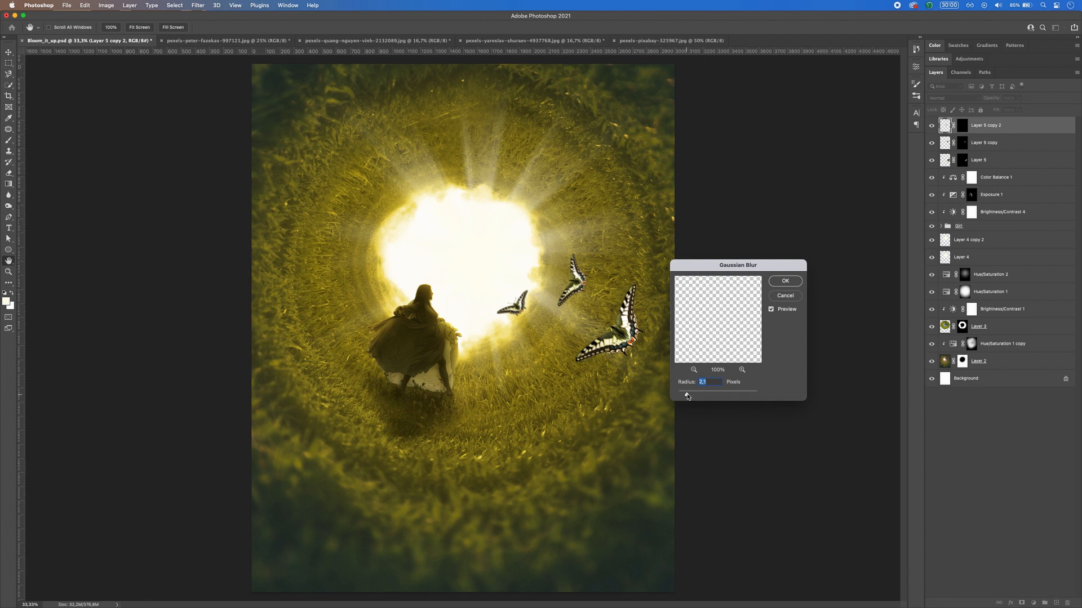
pyautogui.click(782, 283)
# Step: Apply a Gaussian Blur with a 1.7 pixel radius to the largest butterfly on Layer 5
pyautogui.click(1006, 159)
pyautogui.click(198, 5)
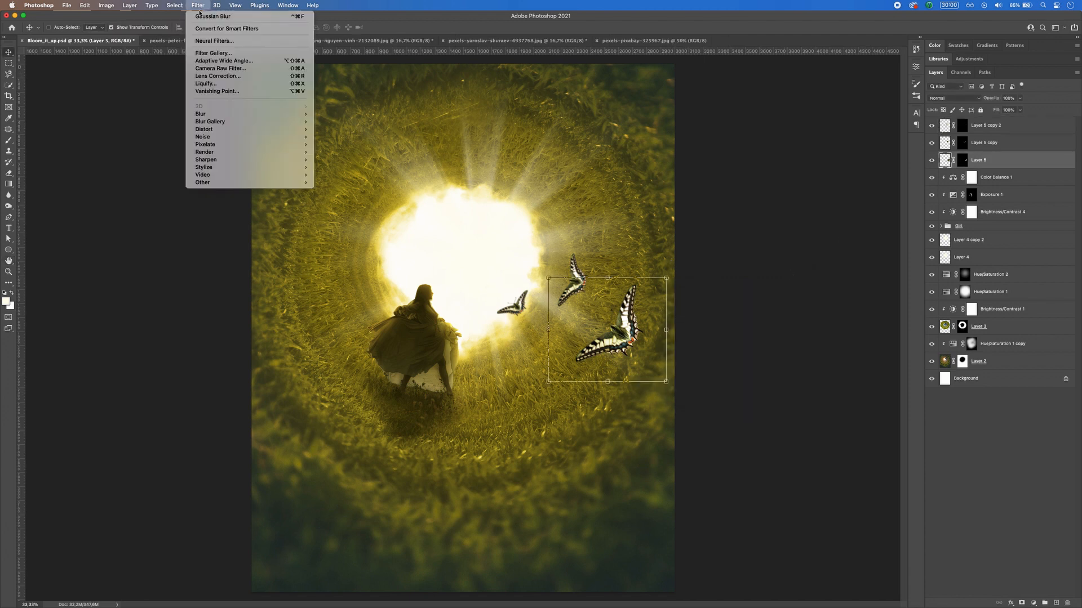
pyautogui.moveTo(222, 114)
pyautogui.press('Return')
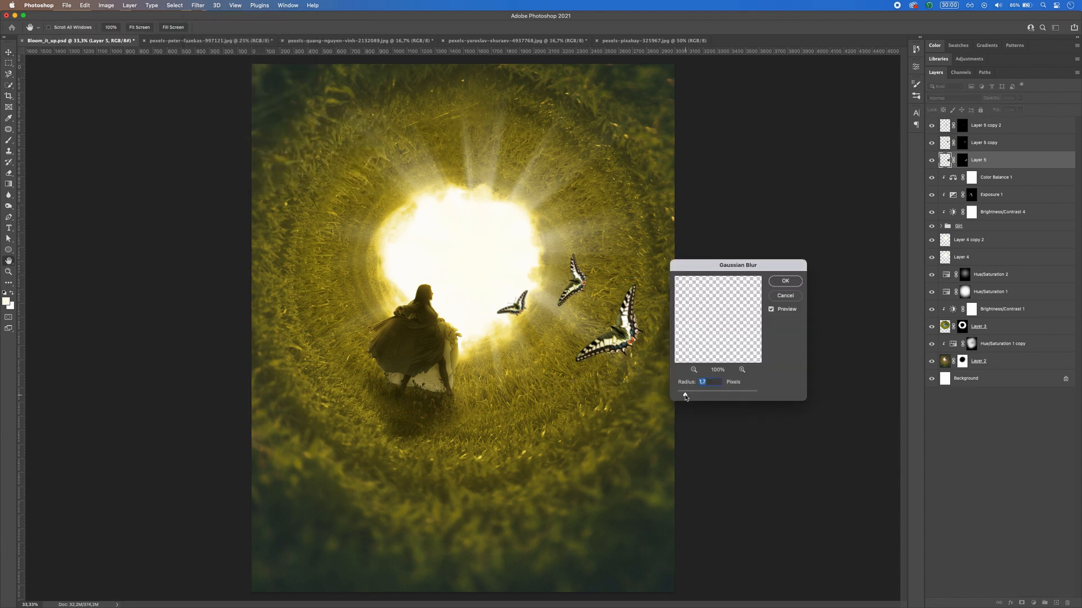
pyautogui.click(783, 284)
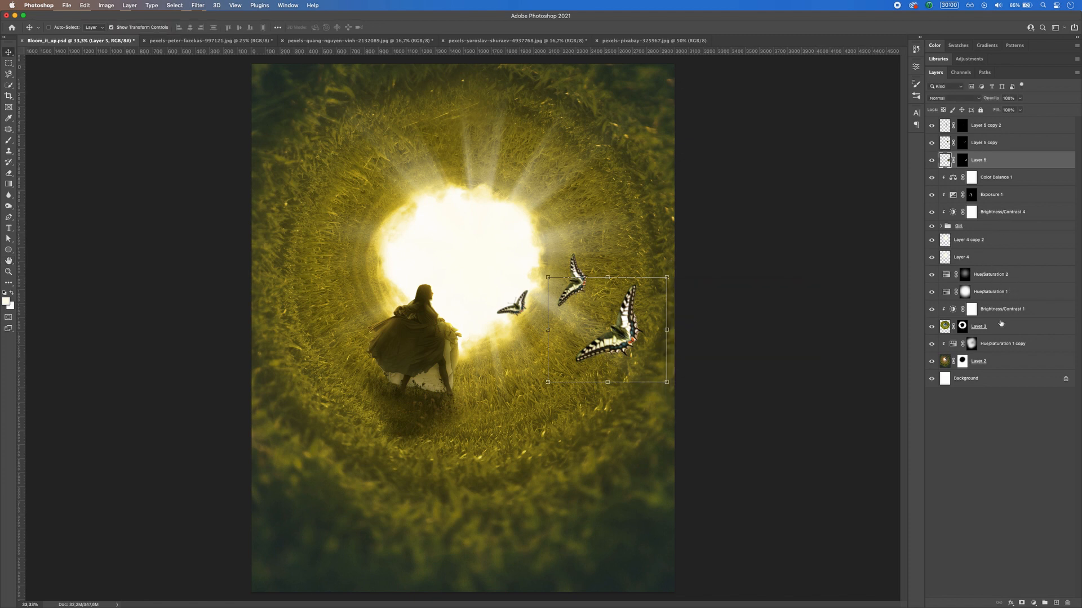
# Step: Duplicate the Color Balance 1 adjustment above Layer 5 and clip the copy to the largest butterfly
pyautogui.click(990, 297)
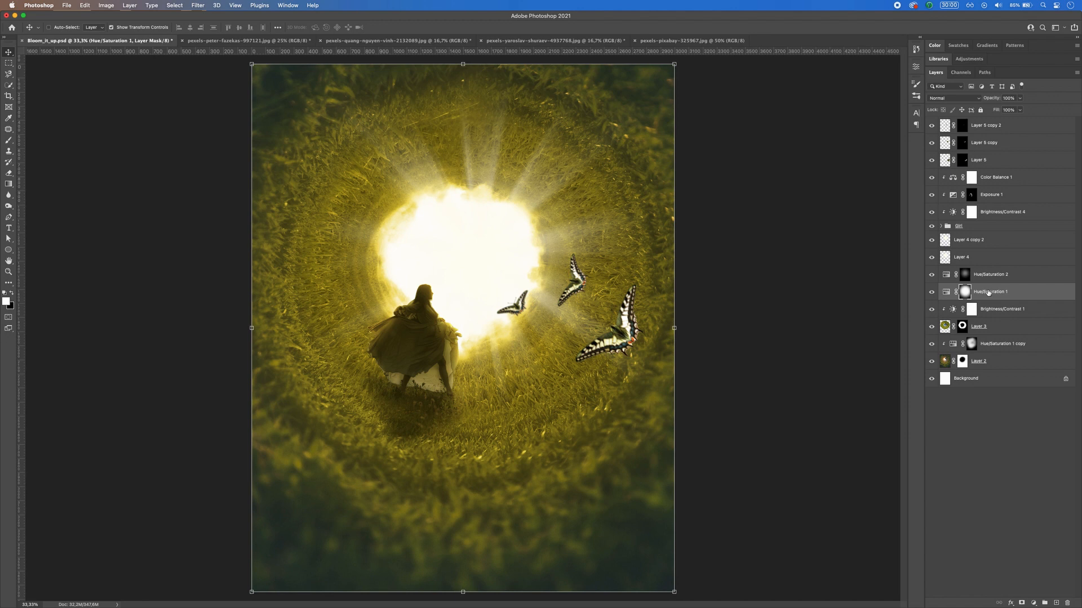
pyautogui.moveTo(989, 293)
pyautogui.mouseDown()
pyautogui.moveTo(992, 150)
pyautogui.moveTo(991, 312)
pyautogui.moveTo(990, 292)
pyautogui.mouseUp()
pyautogui.click(990, 196)
pyautogui.click(993, 180)
pyautogui.moveTo(993, 181); pyautogui.dragTo(983, 153)
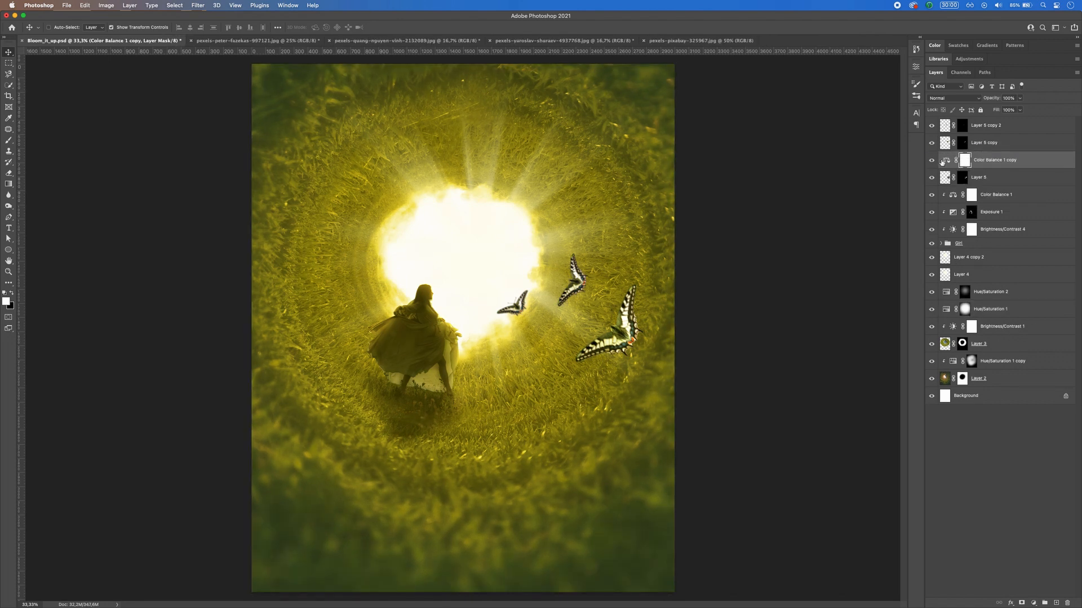
pyautogui.doubleClick(943, 161)
pyautogui.click(843, 294)
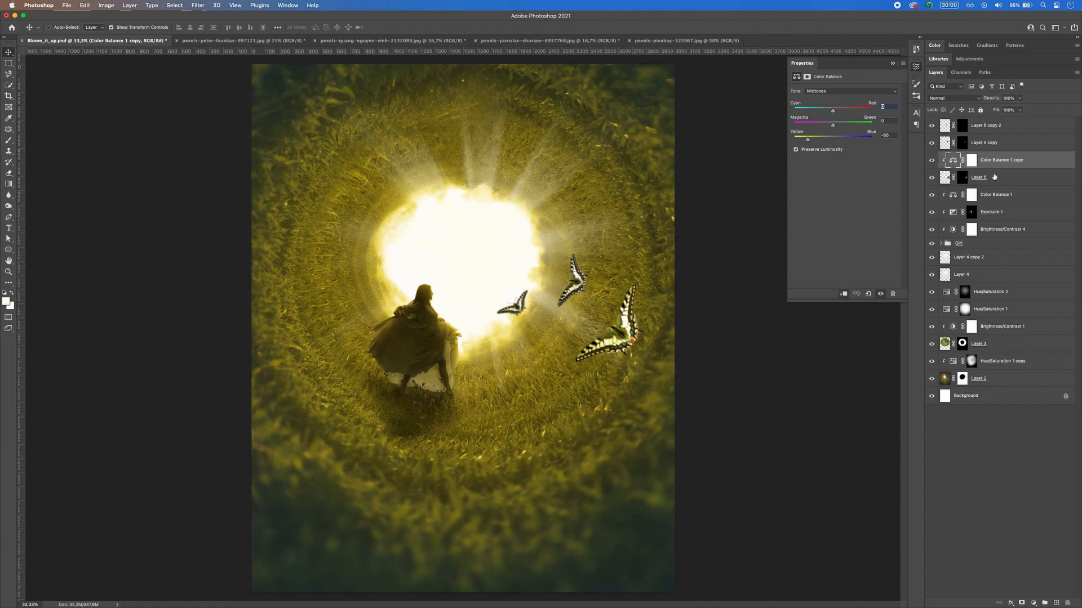
pyautogui.click(1033, 603)
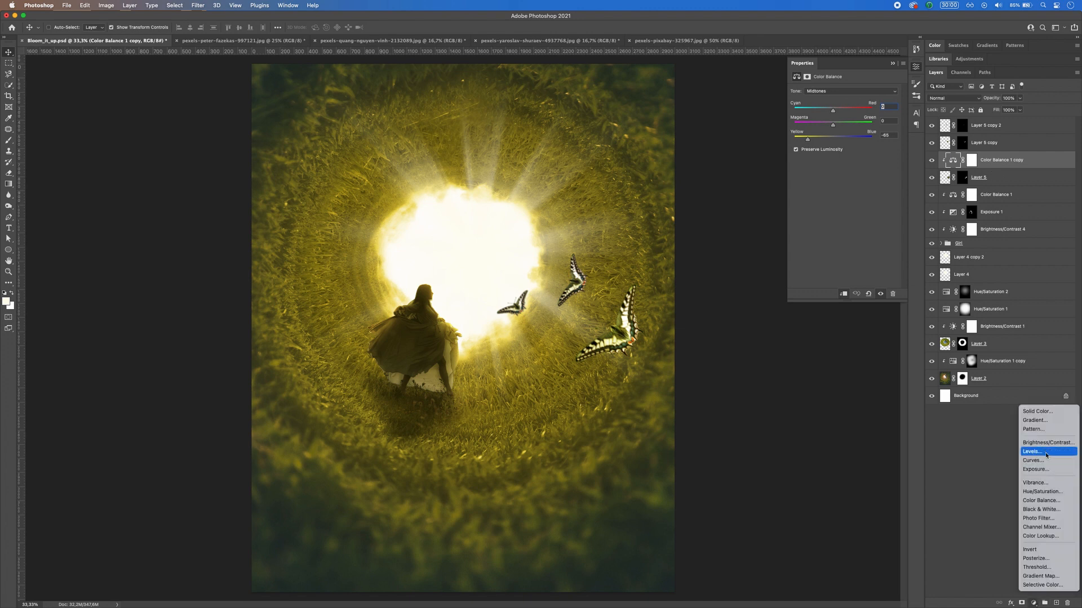
pyautogui.click(1040, 492)
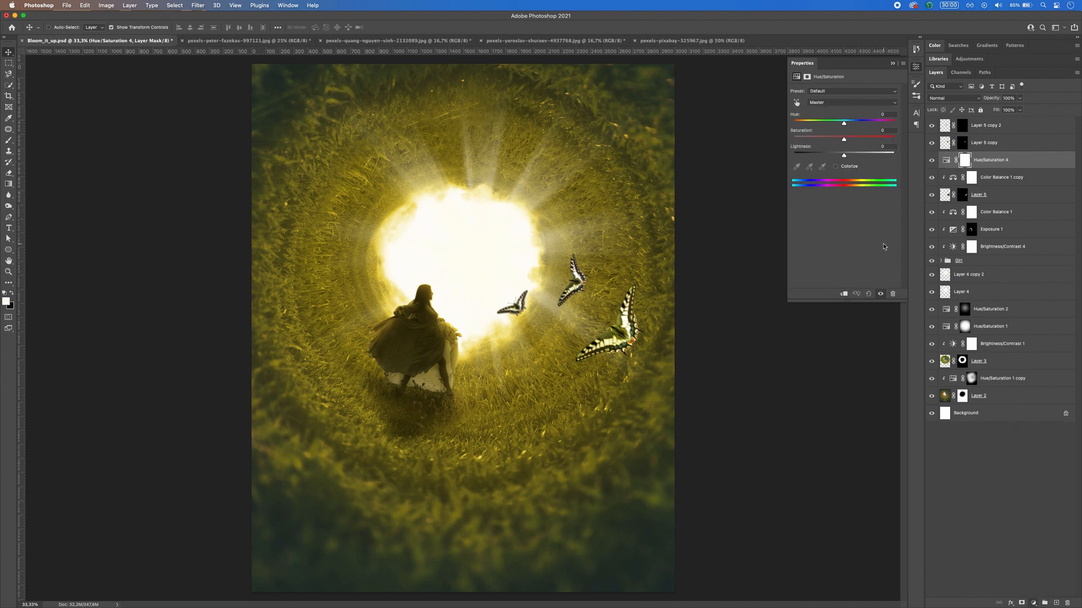
pyautogui.click(843, 294)
pyautogui.click(836, 167)
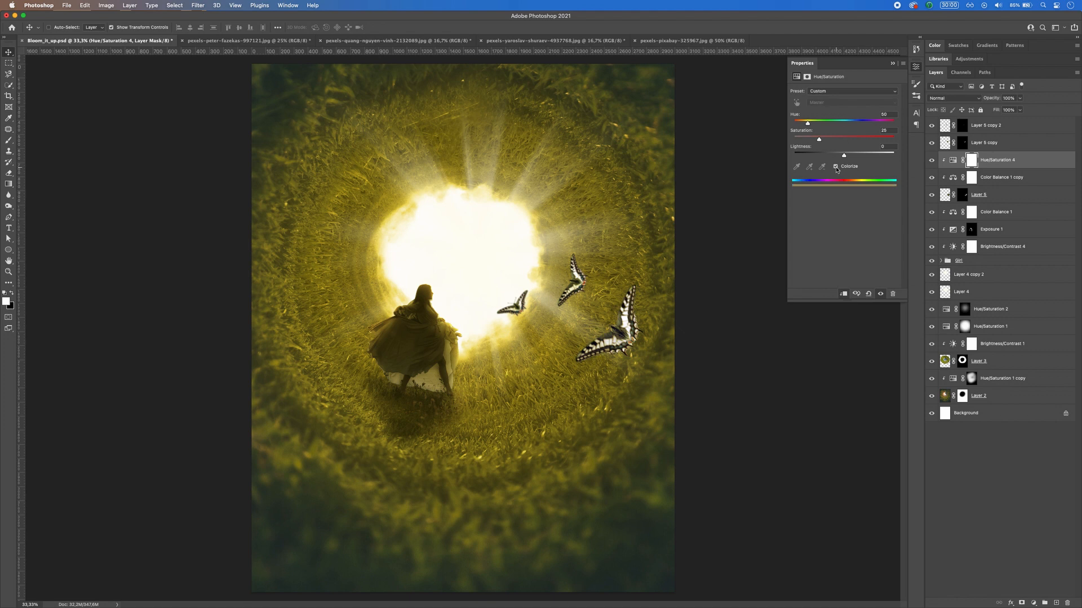
pyautogui.moveTo(807, 124); pyautogui.dragTo(803, 125)
pyautogui.moveTo(843, 158); pyautogui.dragTo(806, 125)
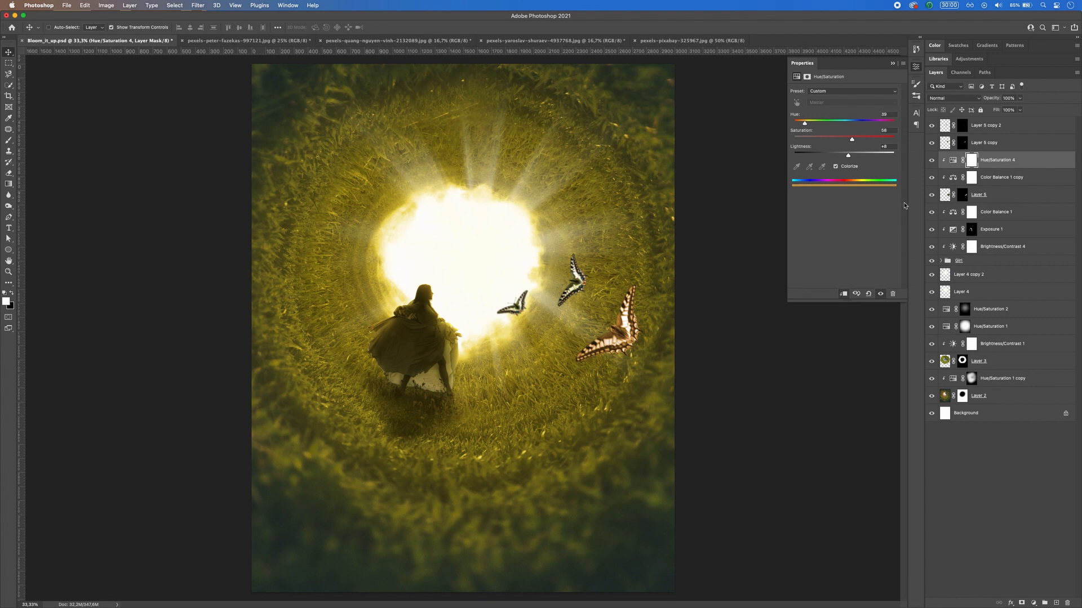
pyautogui.click(892, 294)
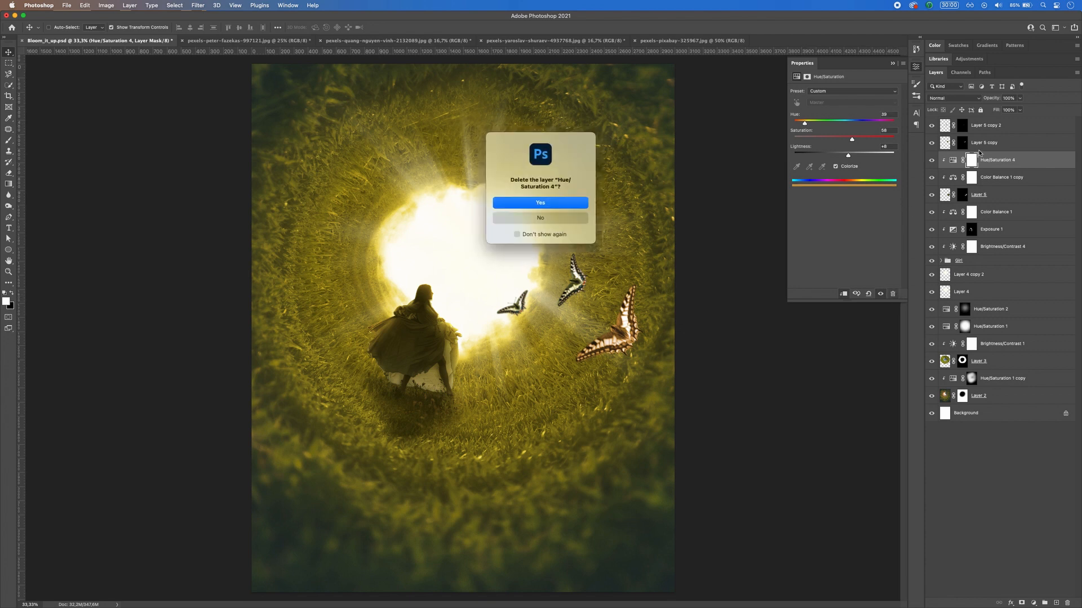
pyautogui.click(537, 206)
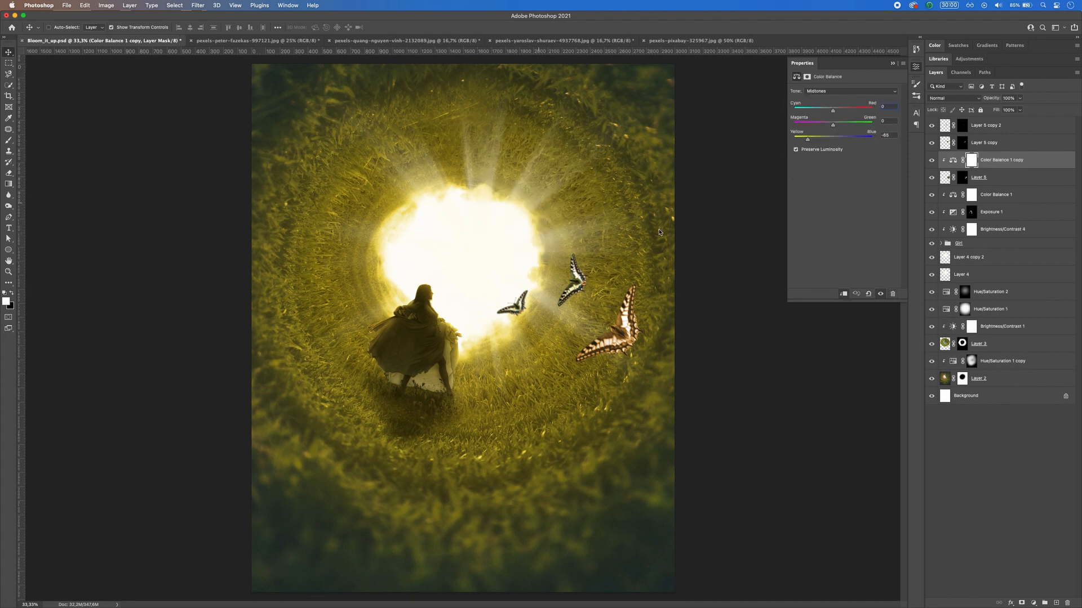
# Step: Darken the largest butterfly with a clipped Brightness/Contrast adjustment at brightness -150 and slightly raised contrast
pyautogui.click(1034, 603)
pyautogui.click(1042, 441)
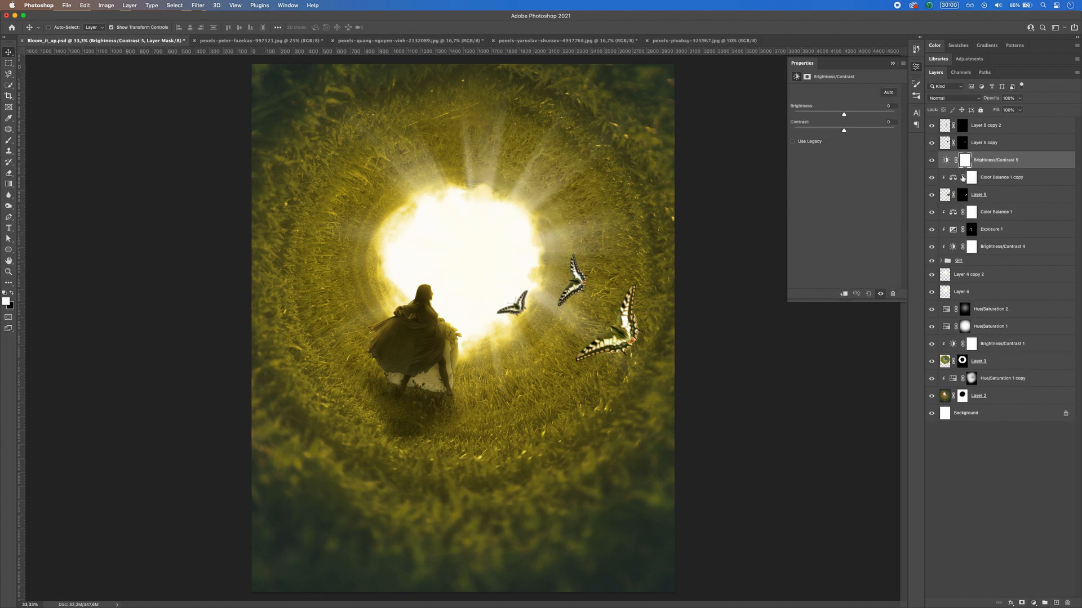
pyautogui.click(844, 294)
pyautogui.moveTo(844, 115); pyautogui.dragTo(853, 136)
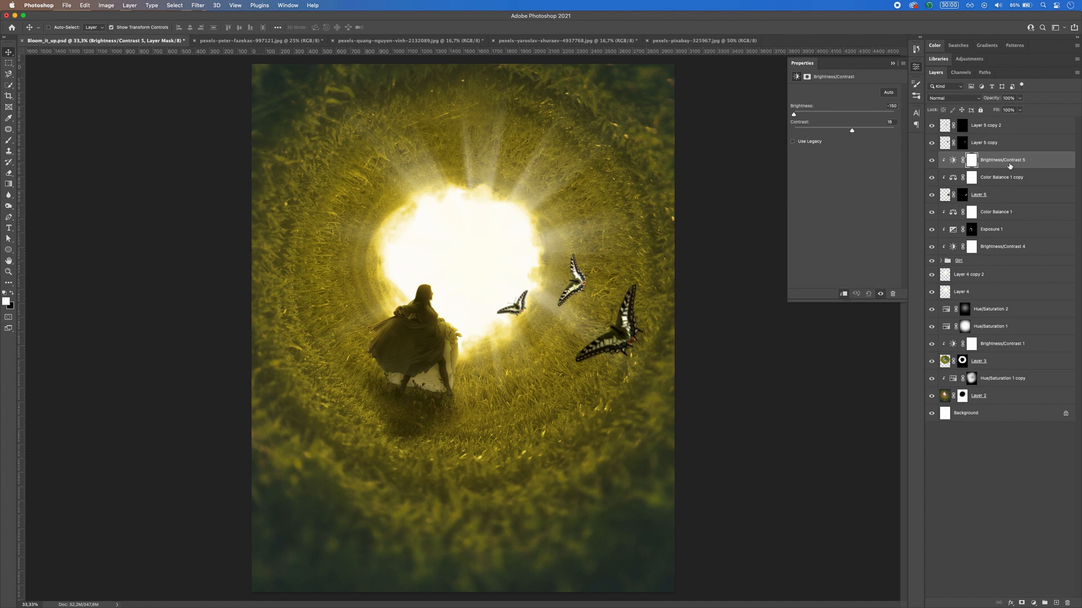
pyautogui.press('super+j')
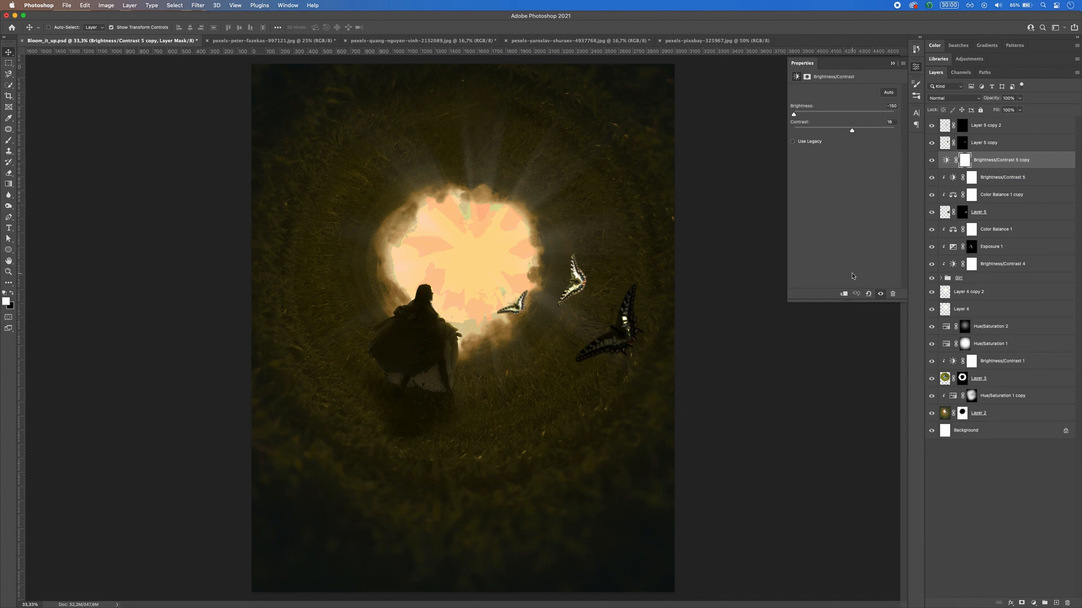
pyautogui.click(843, 293)
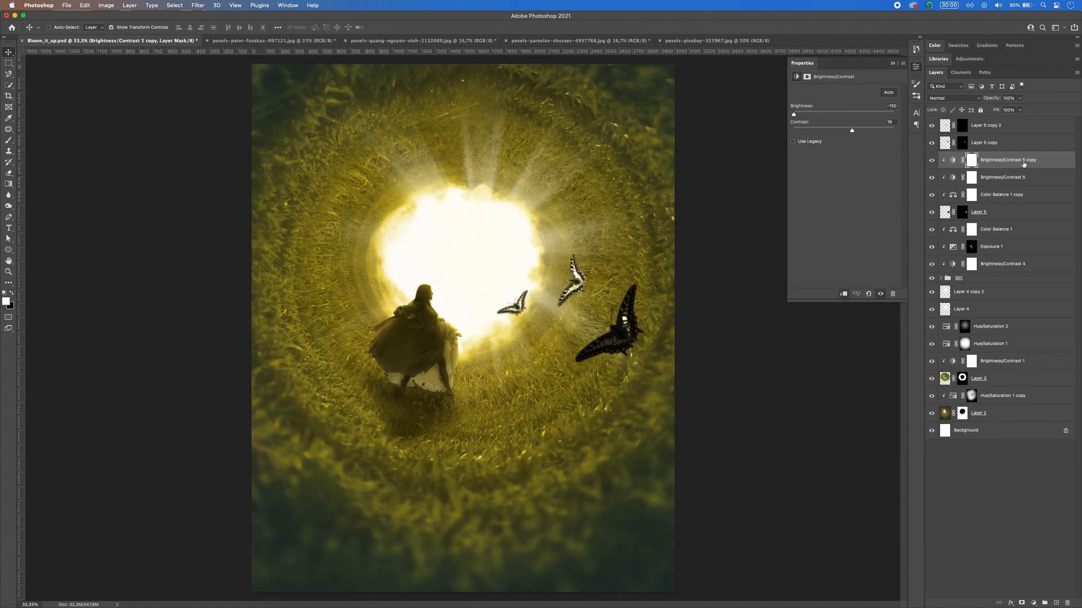
pyautogui.click(893, 293)
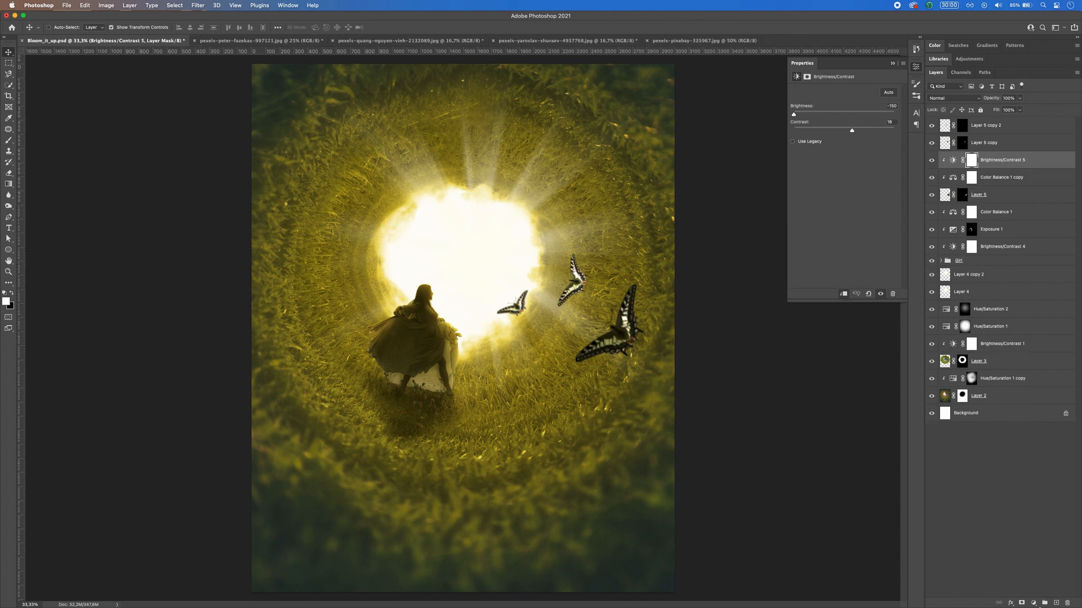
# Step: Add a clipped Hue/Saturation adjustment to the largest butterfly, colorized with hue 50, saturation 50 and lightness +66
pyautogui.click(1034, 603)
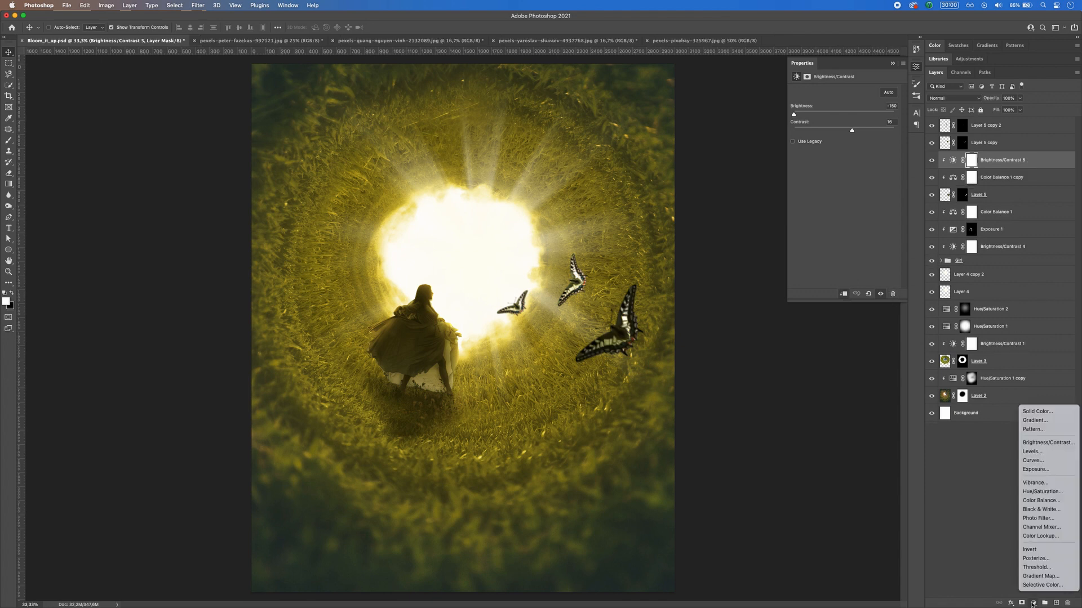
pyautogui.click(1045, 492)
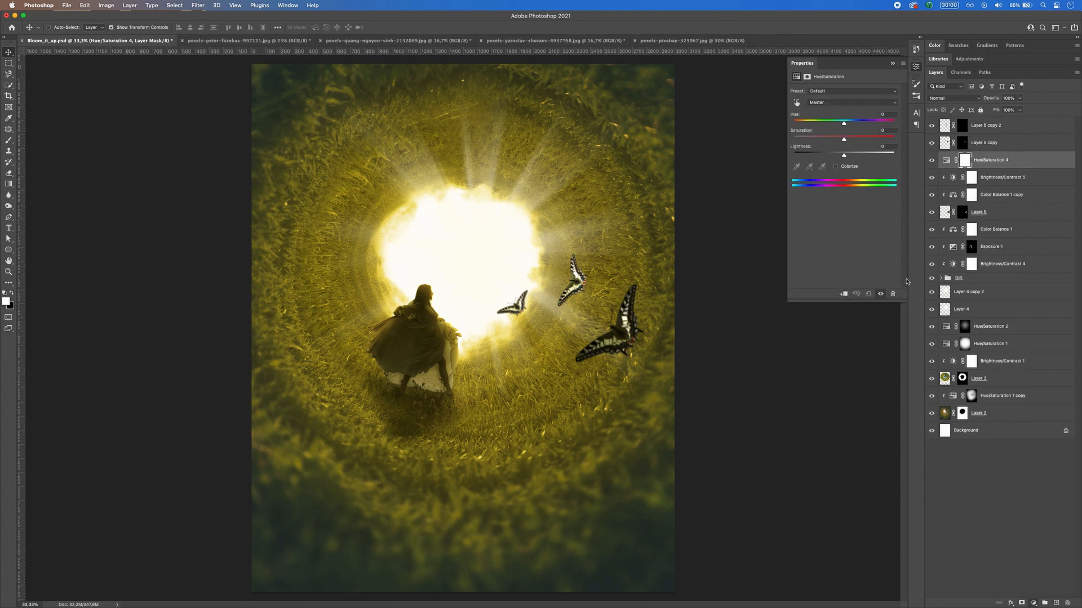
pyautogui.click(844, 294)
pyautogui.click(835, 167)
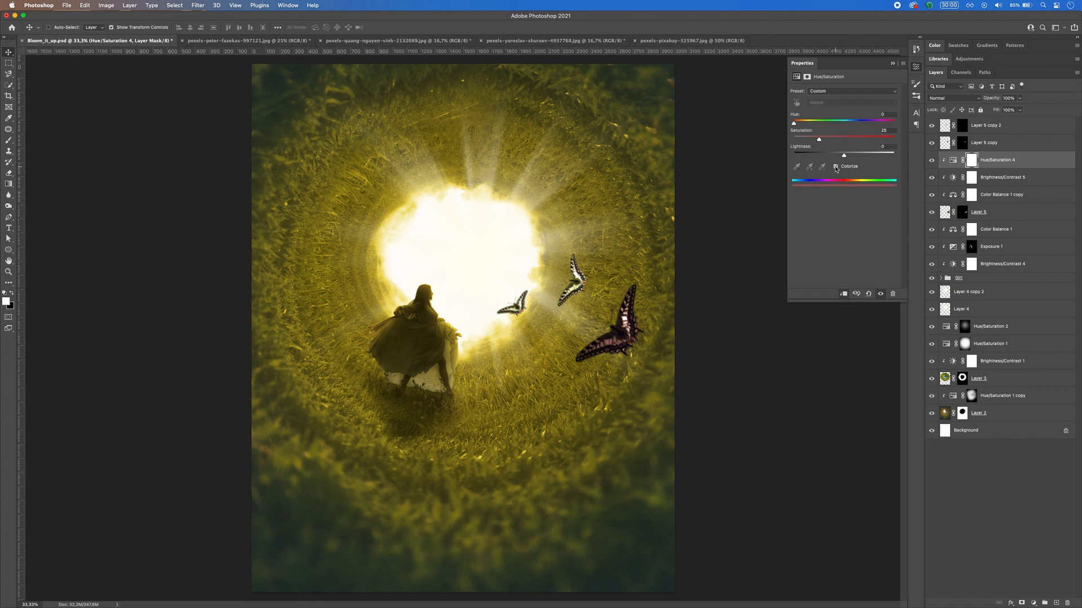
pyautogui.moveTo(794, 123); pyautogui.dragTo(877, 156)
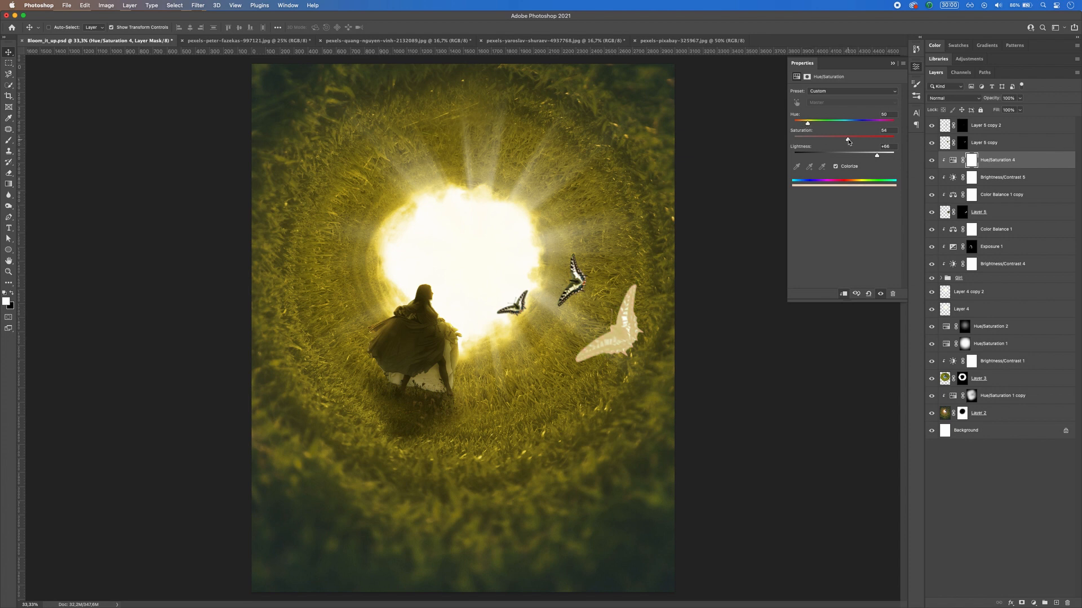
pyautogui.moveTo(848, 141); pyautogui.dragTo(850, 142)
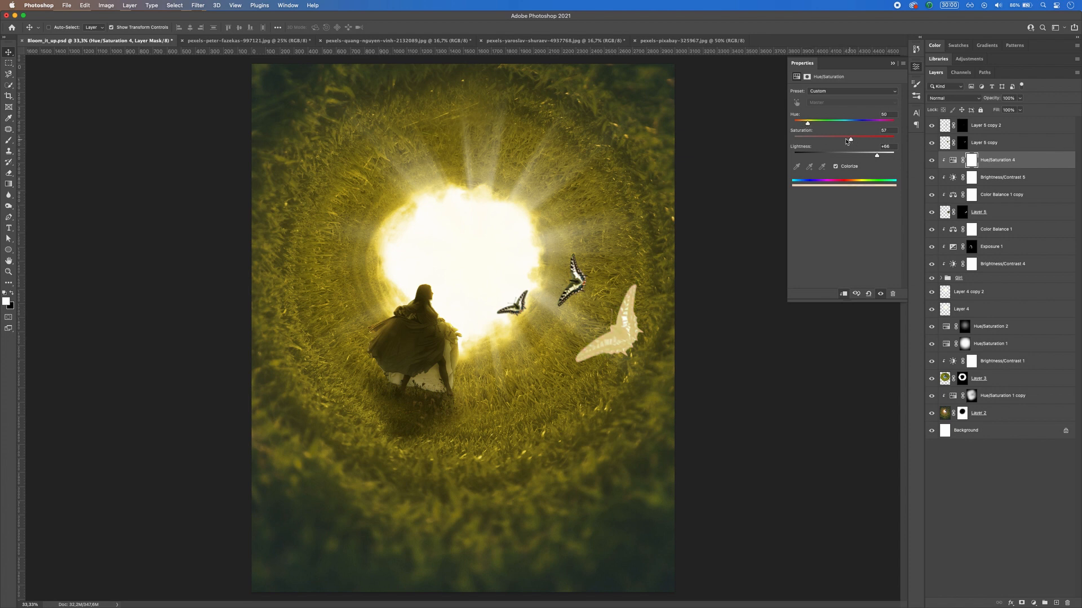
# Step: Set the butterfly's colorizing Hue/Saturation 4 layer to the Linear Light blend mode
pyautogui.click(996, 161)
pyautogui.click(954, 98)
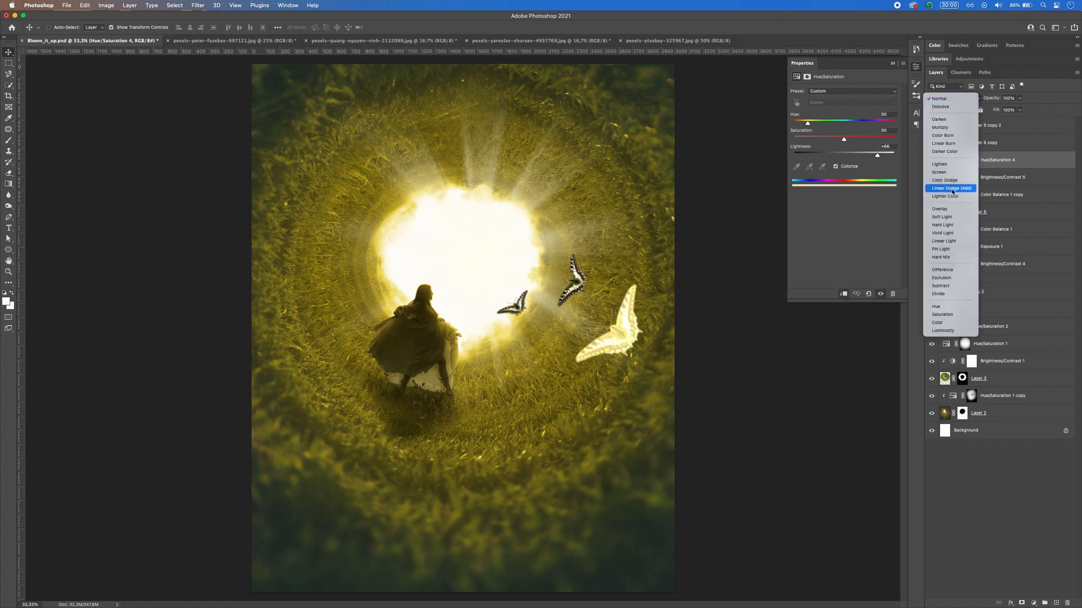
pyautogui.click(954, 241)
# Step: Invert the Hue/Saturation 4 mask and paint yellow light onto the butterfly's edges facing the opening with a 22% opacity brush
pyautogui.click(971, 160)
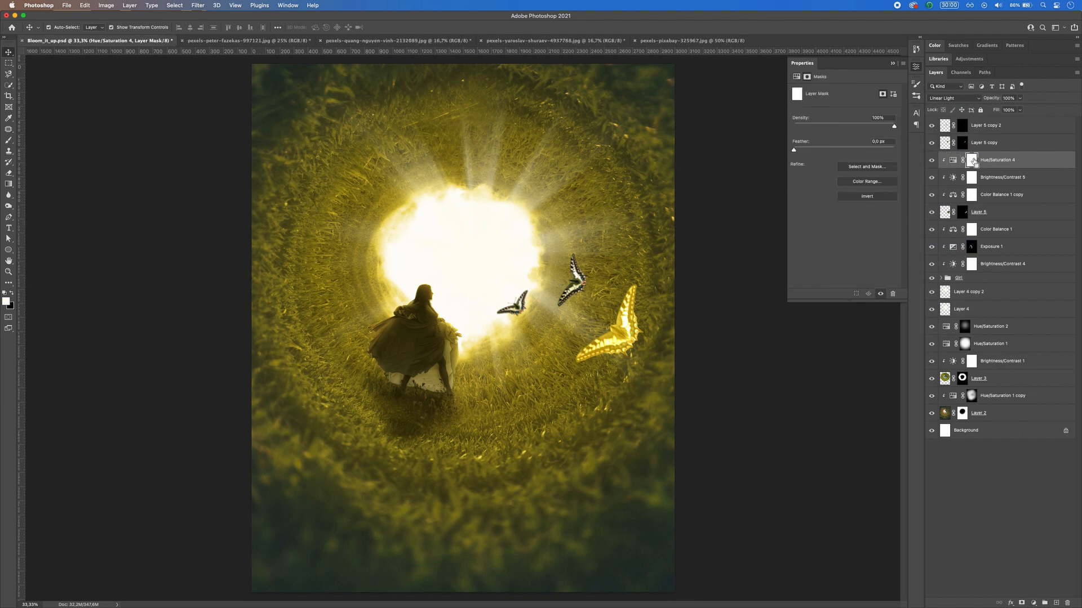
pyautogui.press('super+i')
pyautogui.press('b')
pyautogui.moveTo(582, 340)
pyautogui.mouseDown()
pyautogui.moveTo(558, 363)
pyautogui.moveTo(604, 332)
pyautogui.moveTo(593, 336)
pyautogui.moveTo(626, 283)
pyautogui.moveTo(601, 319)
pyautogui.mouseUp()
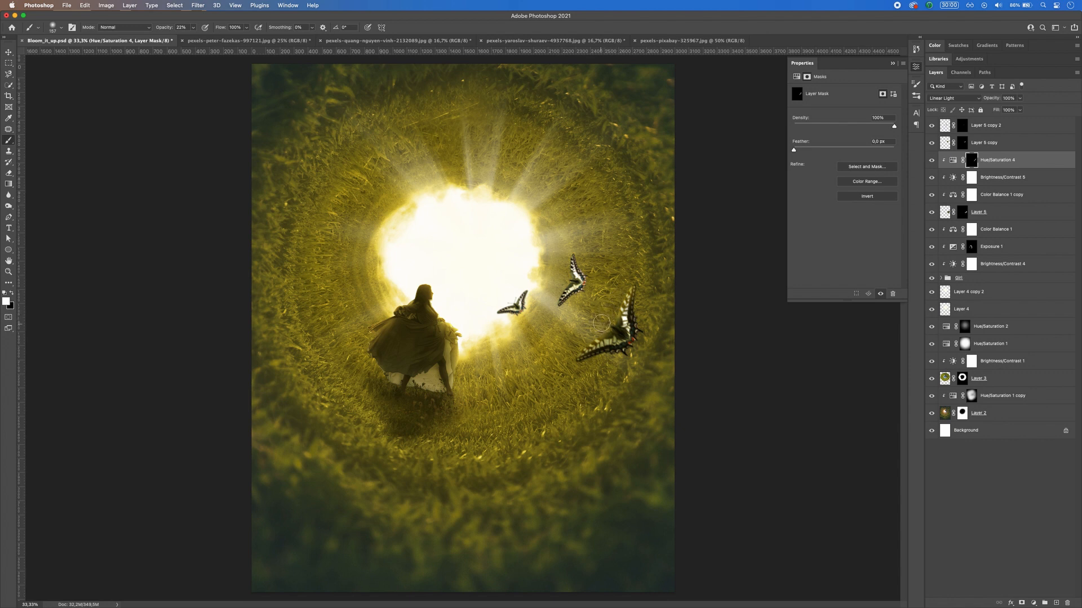
pyautogui.moveTo(606, 320); pyautogui.dragTo(610, 325)
pyautogui.hotkey('ctrl', 'j')
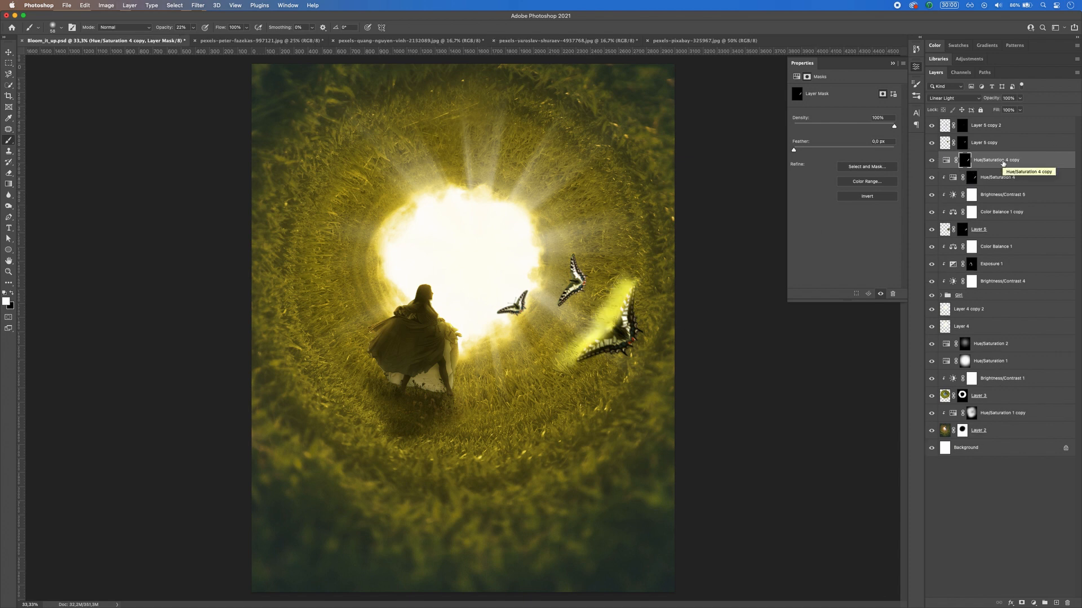
pyautogui.hotkey('ctrl', 'z')
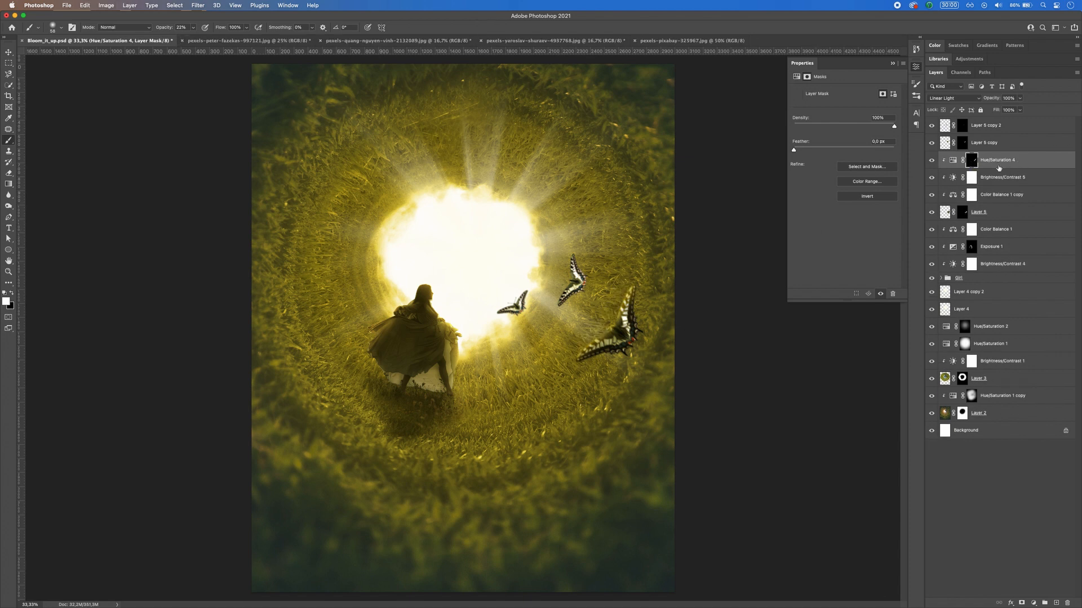
# Step: Add an Exposure adjustment clipped to the largest butterfly and lower its exposure to -2.75
pyautogui.click(1033, 603)
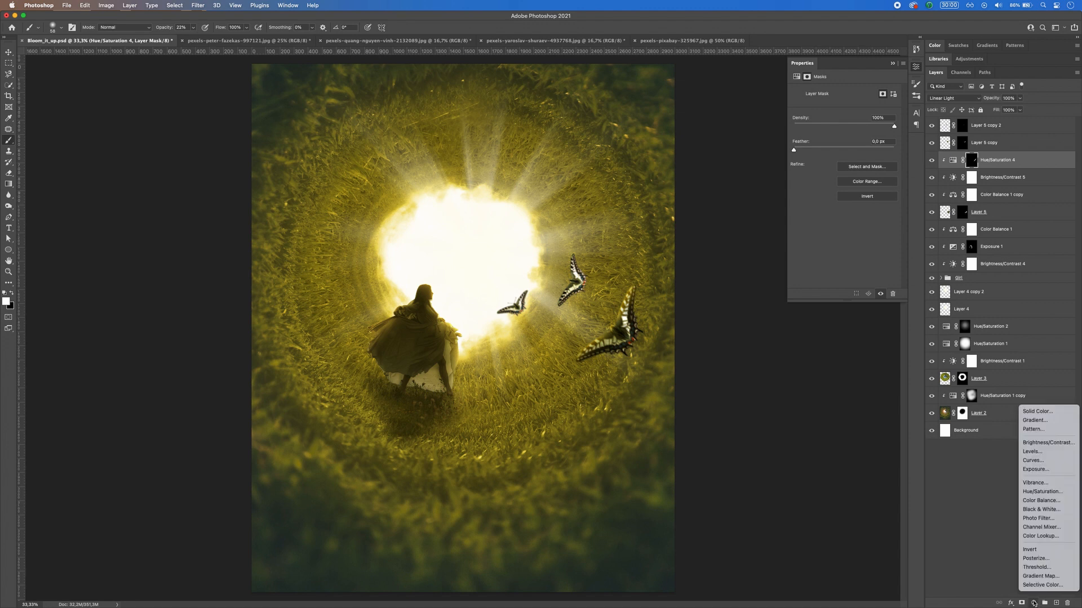
pyautogui.click(1039, 470)
pyautogui.click(844, 293)
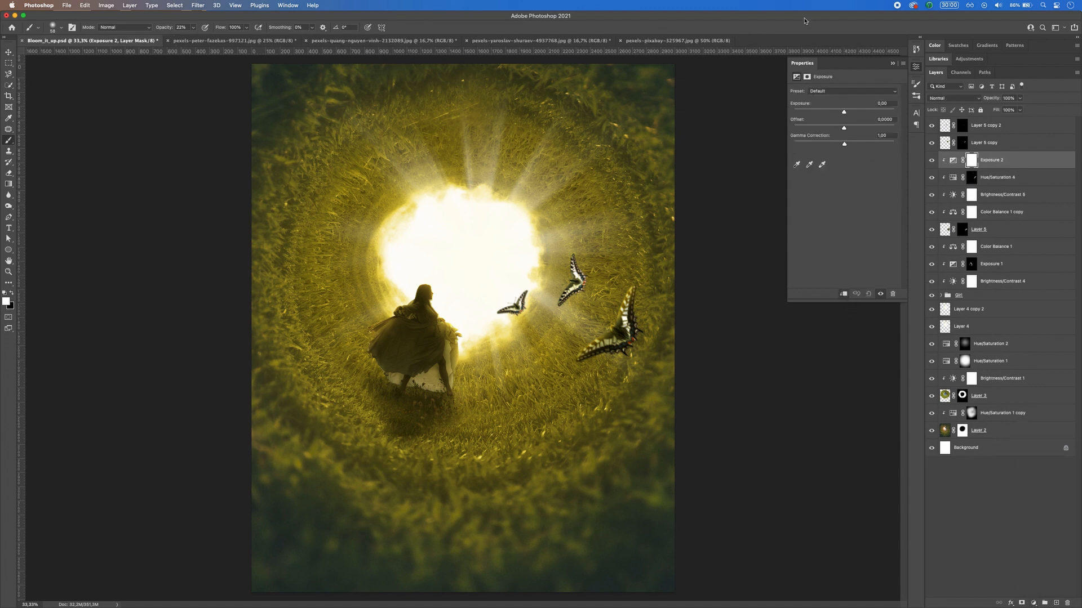
pyautogui.moveTo(844, 112); pyautogui.dragTo(824, 113)
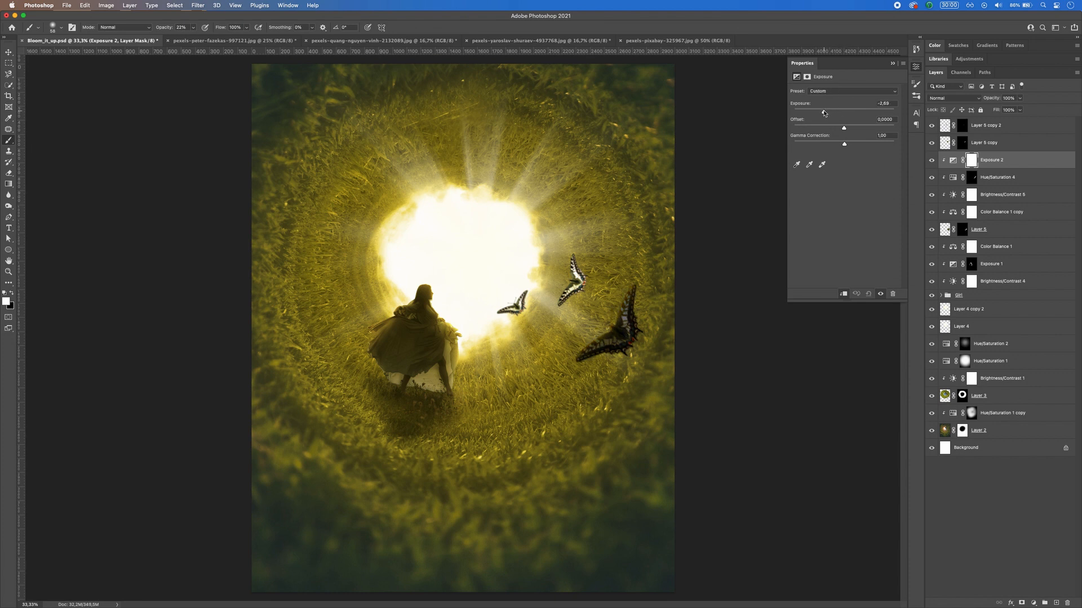
# Step: Invert the Exposure 2 mask and paint shadow onto the butterfly's side facing away from the light at 22% brush opacity
pyautogui.click(973, 160)
pyautogui.press('super+i')
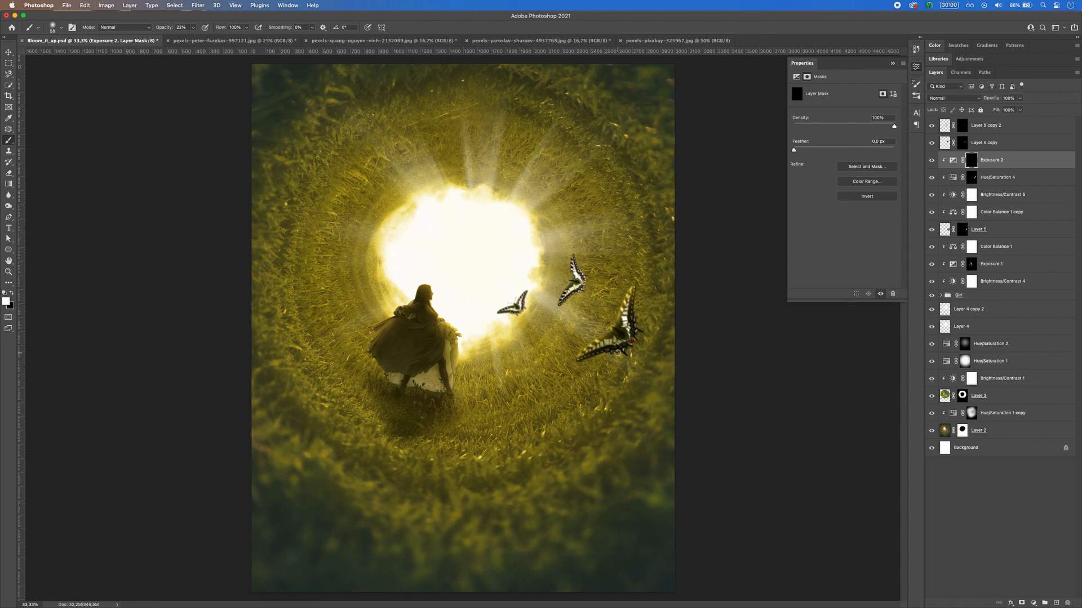
pyautogui.moveTo(633, 341)
pyautogui.mouseDown()
pyautogui.moveTo(588, 364)
pyautogui.moveTo(655, 331)
pyautogui.moveTo(644, 338)
pyautogui.moveTo(643, 301)
pyautogui.moveTo(639, 334)
pyautogui.moveTo(637, 303)
pyautogui.moveTo(622, 353)
pyautogui.mouseUp()
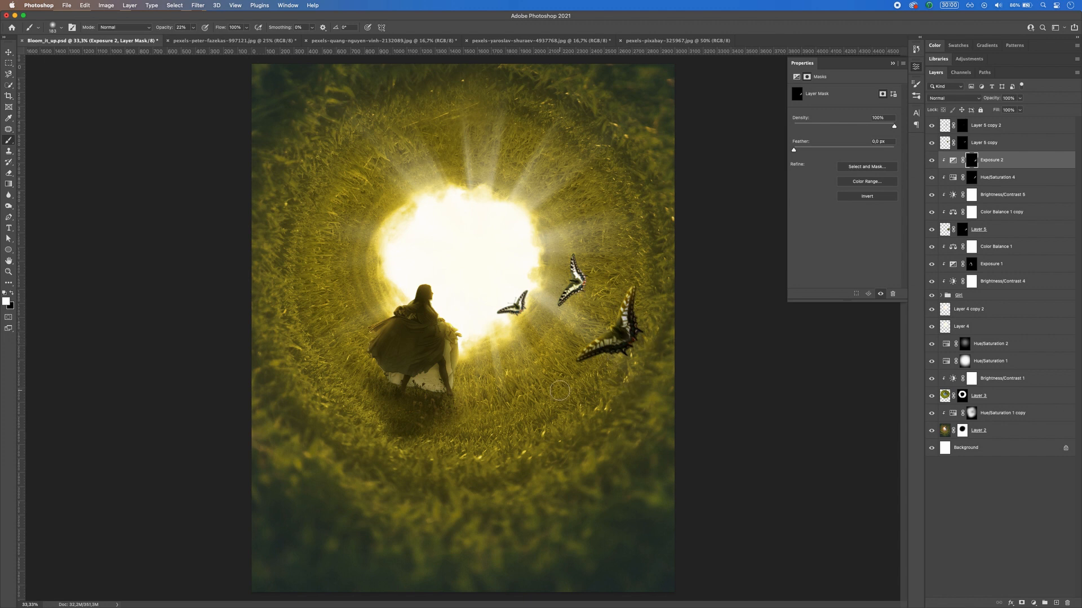
# Step: Group Layer 5 with its four clipped adjustments and name the group Butterflie
pyautogui.keyDown('shift'); pyautogui.click(1002, 233); pyautogui.keyUp('shift')
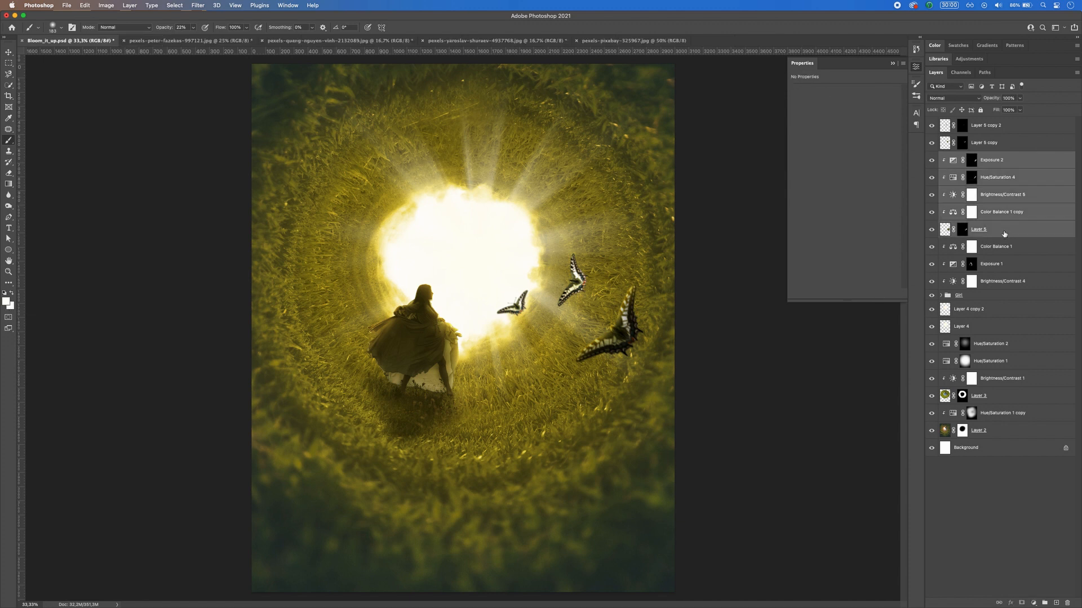
pyautogui.press('super+g')
pyautogui.doubleClick(962, 157)
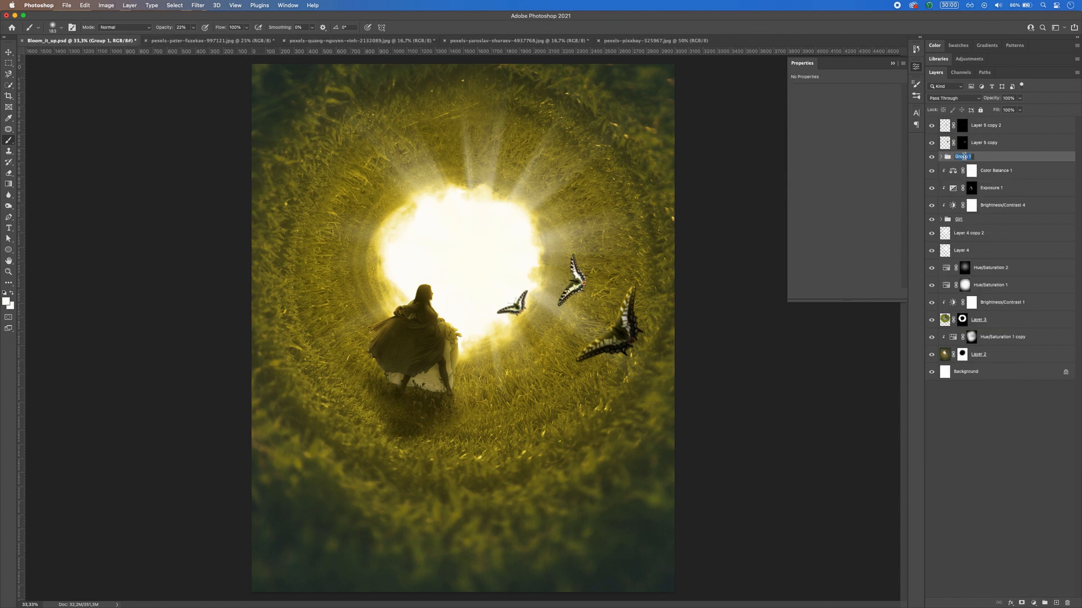
pyautogui.write('Butterflie')
pyautogui.press('Return')
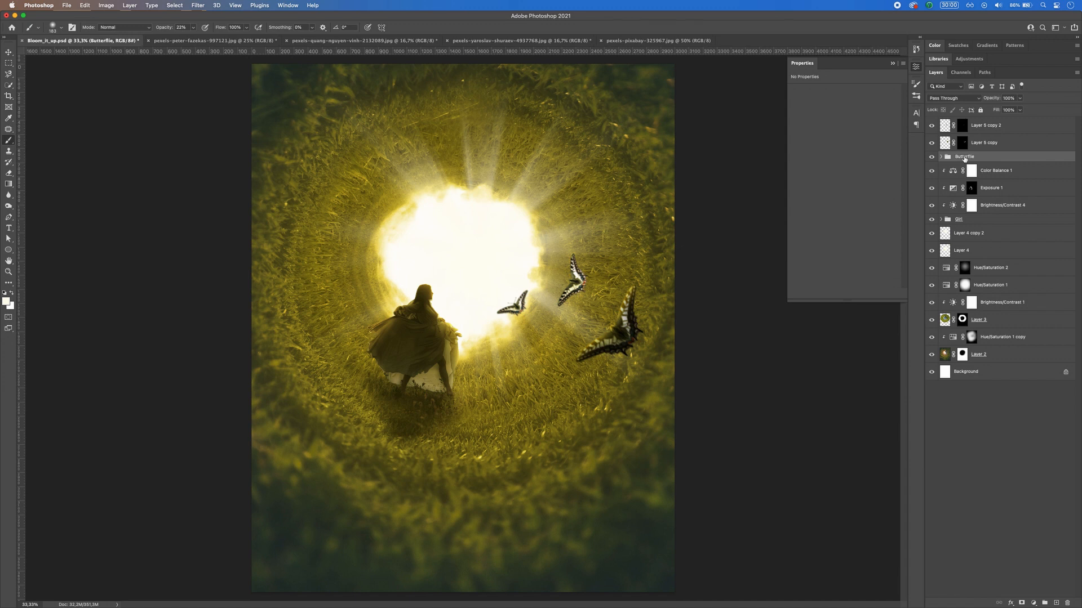
# Step: Delete the two smaller butterfly layers, Layer 5 copy and Layer 5 copy 2
pyautogui.click(985, 144)
pyautogui.keyDown('shift'); pyautogui.click(985, 131); pyautogui.keyUp('shift')
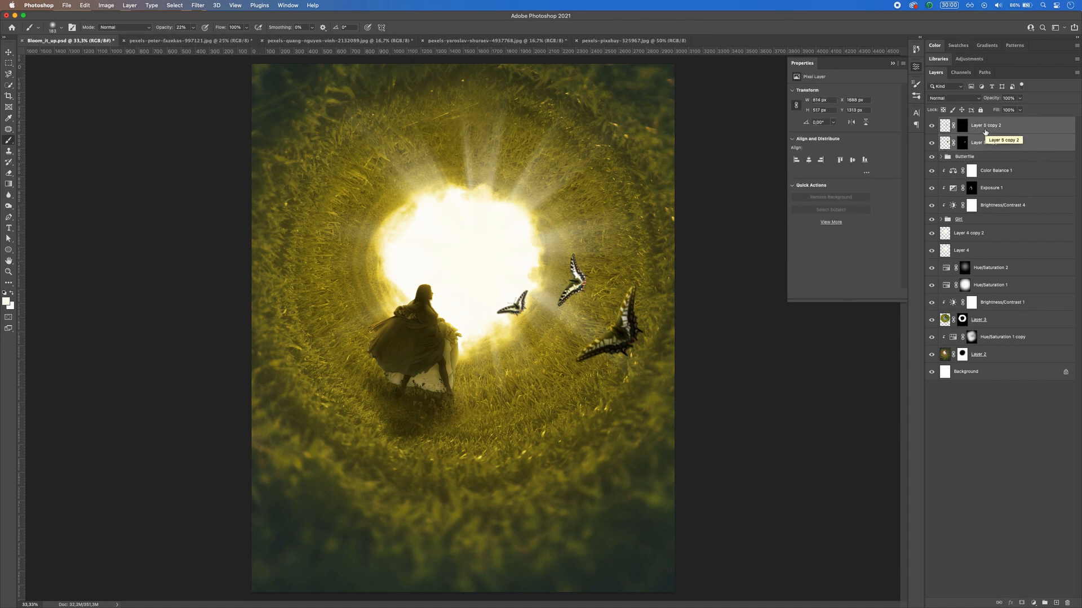
pyautogui.press('Delete')
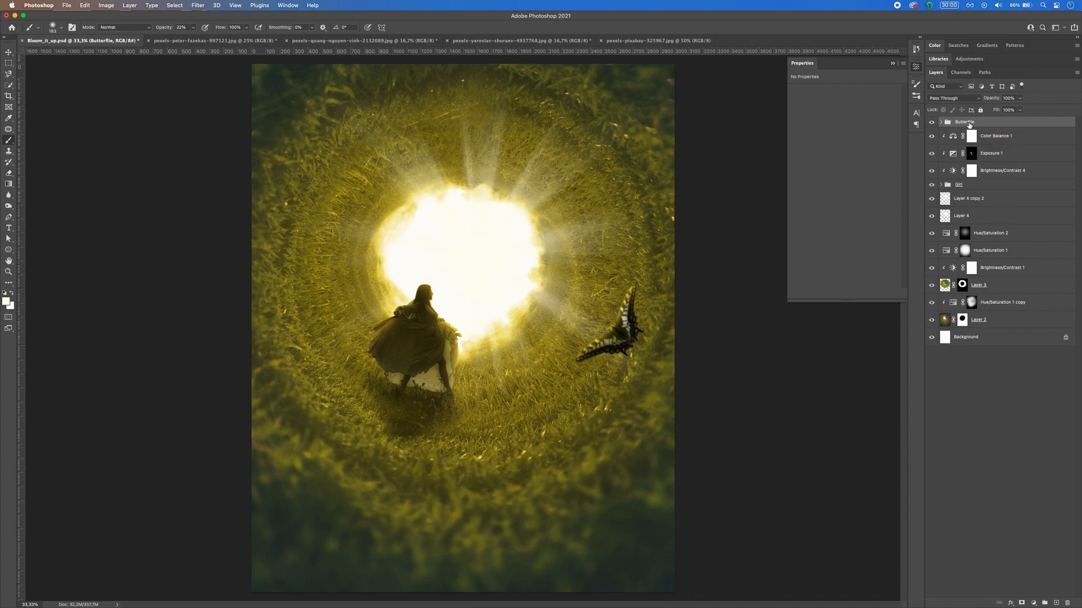
# Step: Duplicate the Butterfile group twice, scaling each copy smaller and placing both between the large butterfly and the bright opening
pyautogui.click(972, 123)
pyautogui.press('Return')
pyautogui.press('super+j')
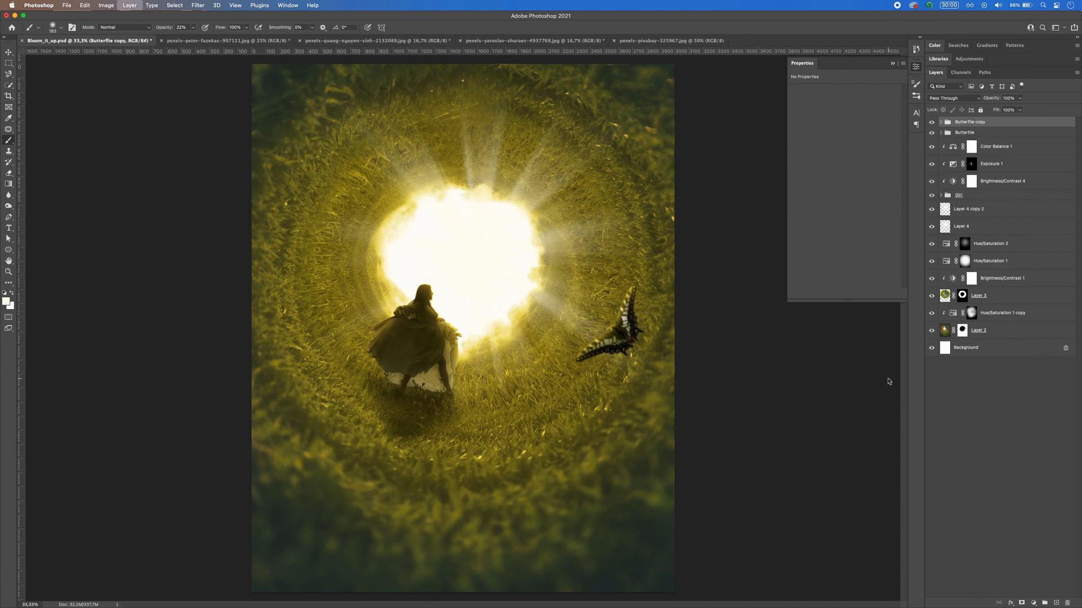
pyautogui.click(10, 54)
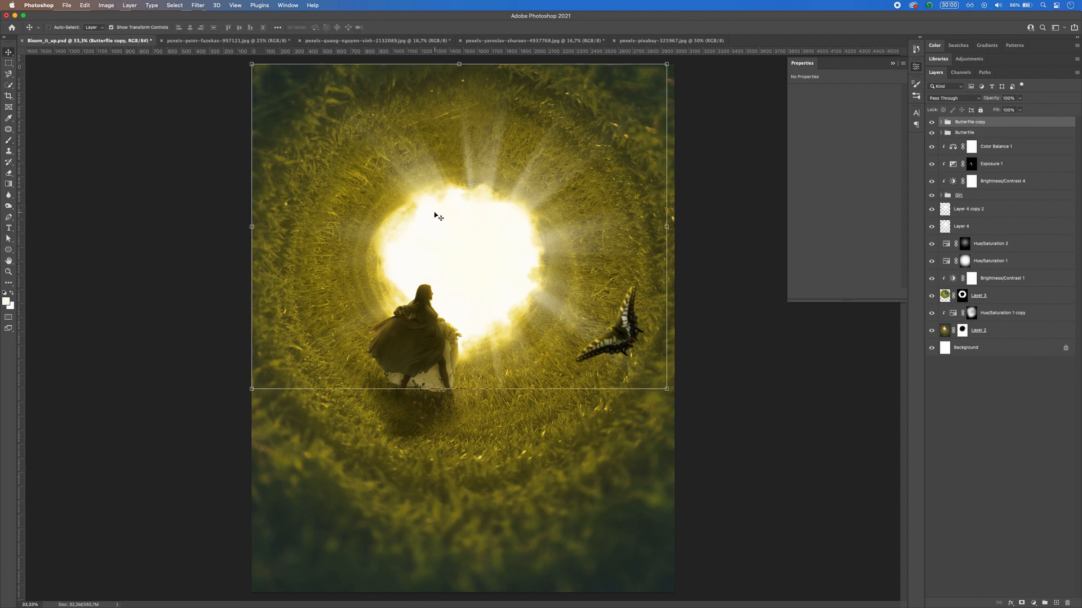
pyautogui.moveTo(626, 340); pyautogui.dragTo(537, 340)
pyautogui.moveTo(601, 308); pyautogui.dragTo(554, 277)
pyautogui.press('Return')
pyautogui.press('Return')
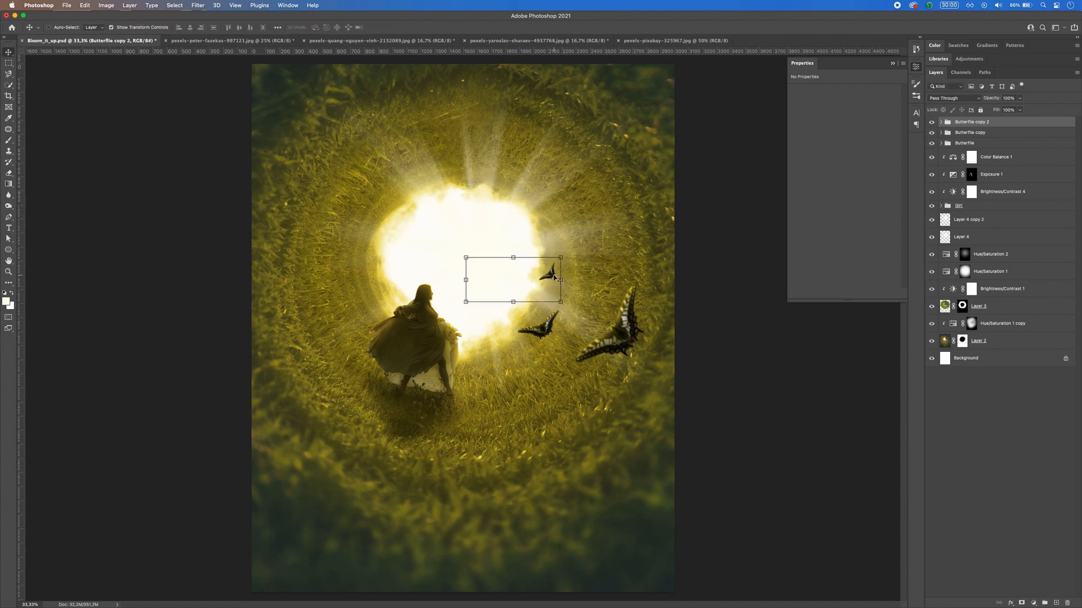
# Step: Apply a Gaussian Blur with a 1.5-pixel radius to Layer 5 in the Butterfile copy 2 group
pyautogui.click(941, 122)
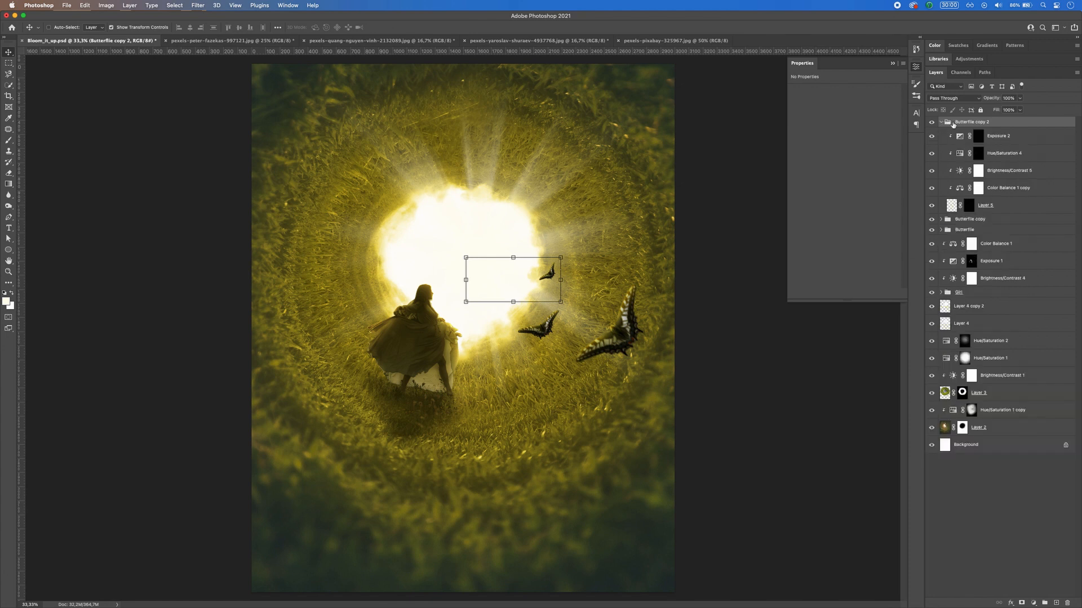
pyautogui.click(989, 205)
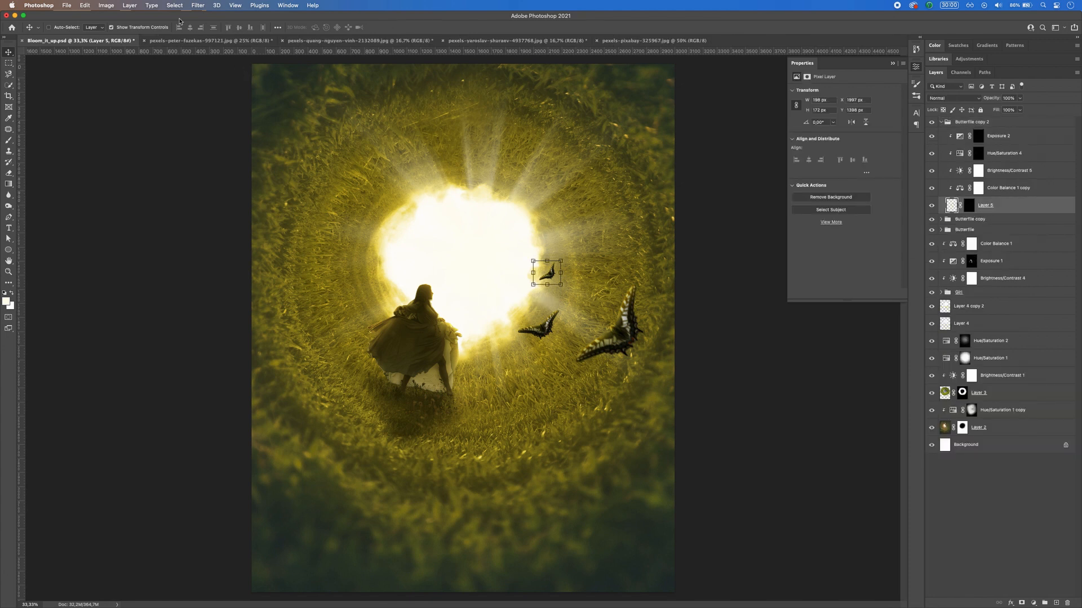
pyautogui.click(198, 5)
pyautogui.moveTo(220, 119)
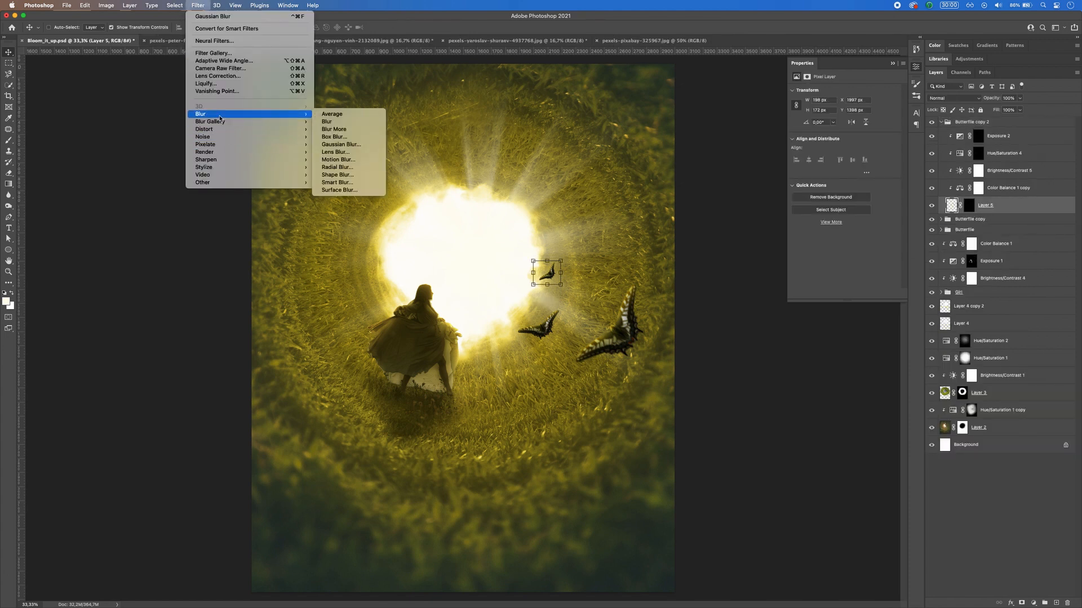
pyautogui.click(339, 144)
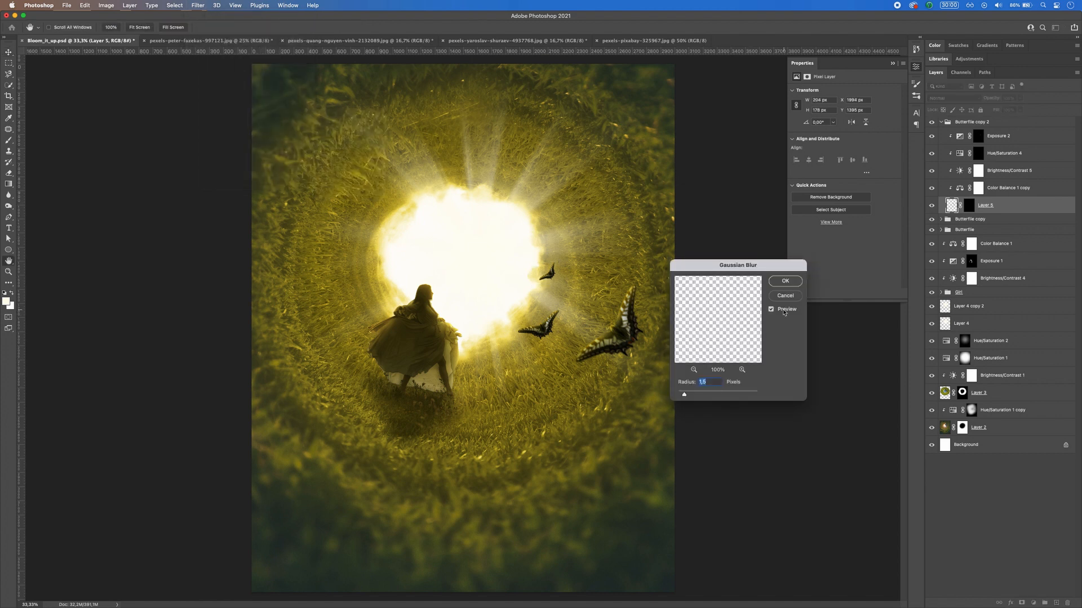
pyautogui.click(785, 281)
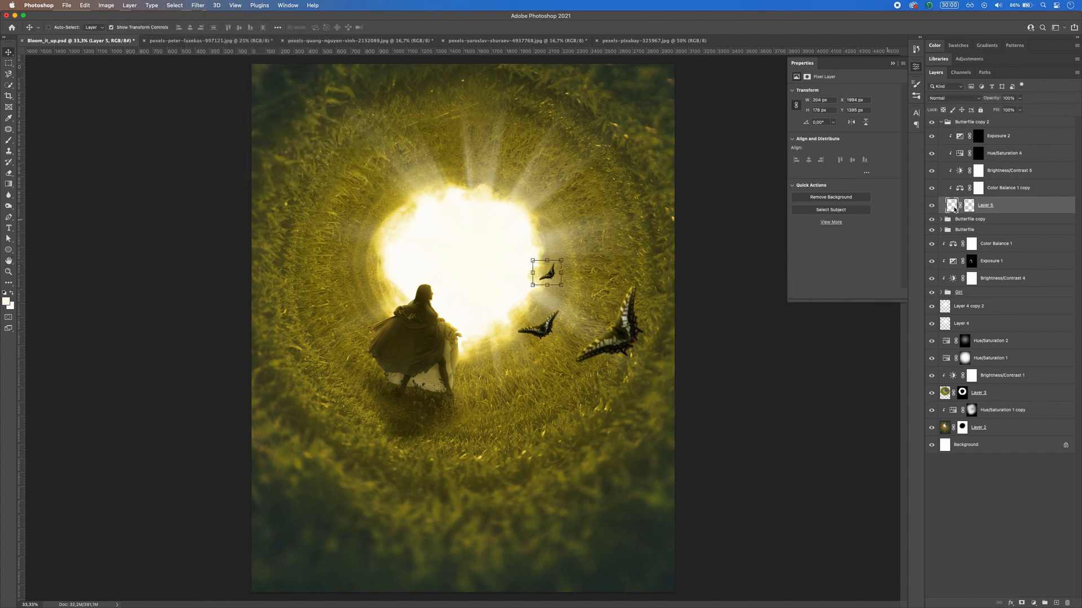
# Step: Duplicate Hue/Saturation 4 in the Butterfile copy 2 group, clip the duplicate to the smallest butterfly, and compare its effect
pyautogui.click(996, 154)
pyautogui.click(931, 154)
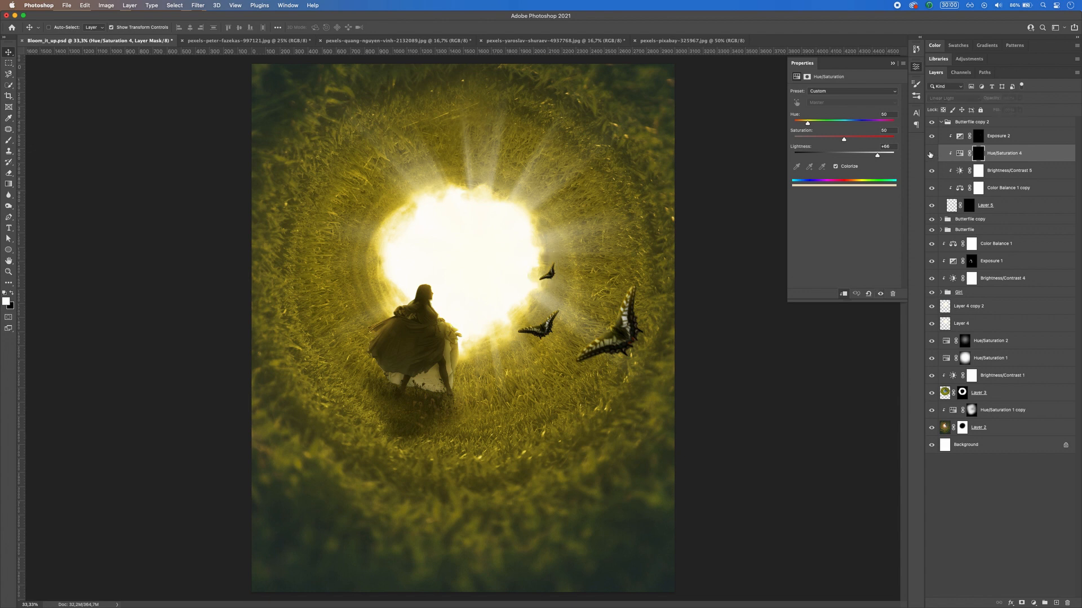
pyautogui.click(931, 154)
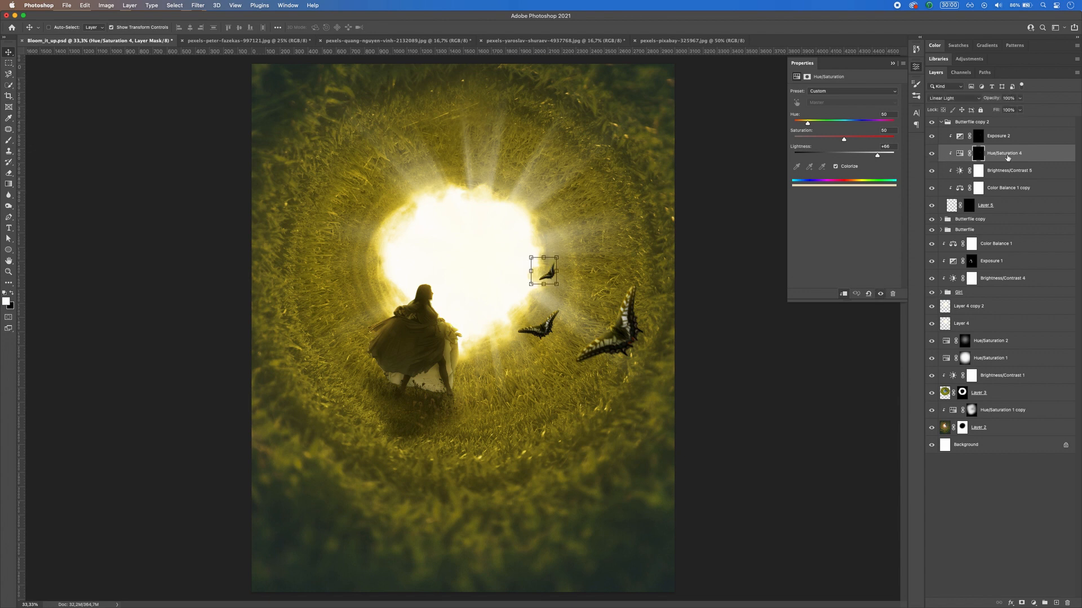
pyautogui.press('super+j')
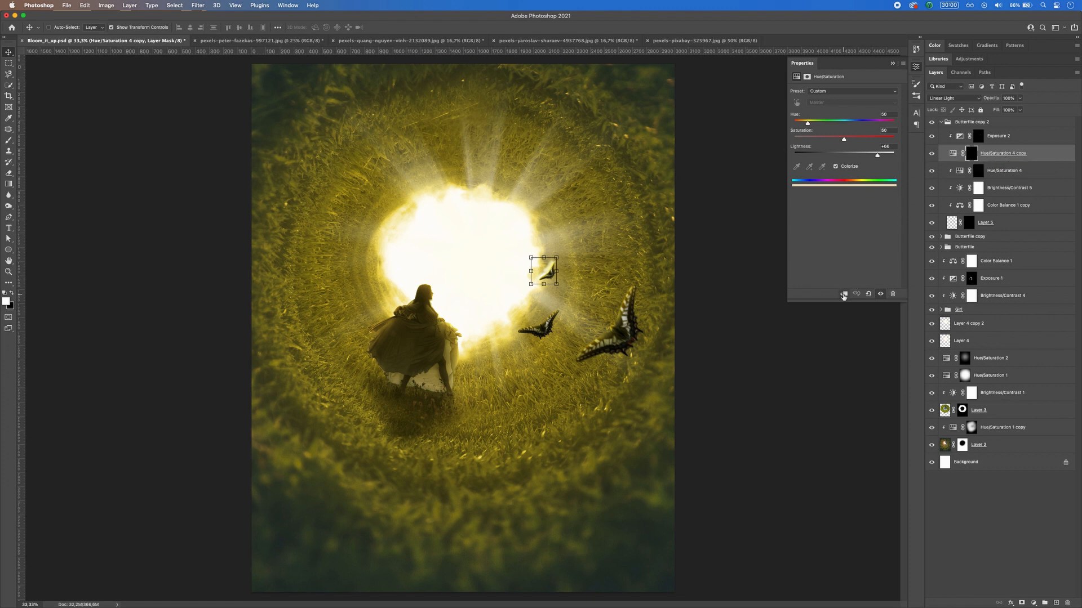
pyautogui.click(844, 294)
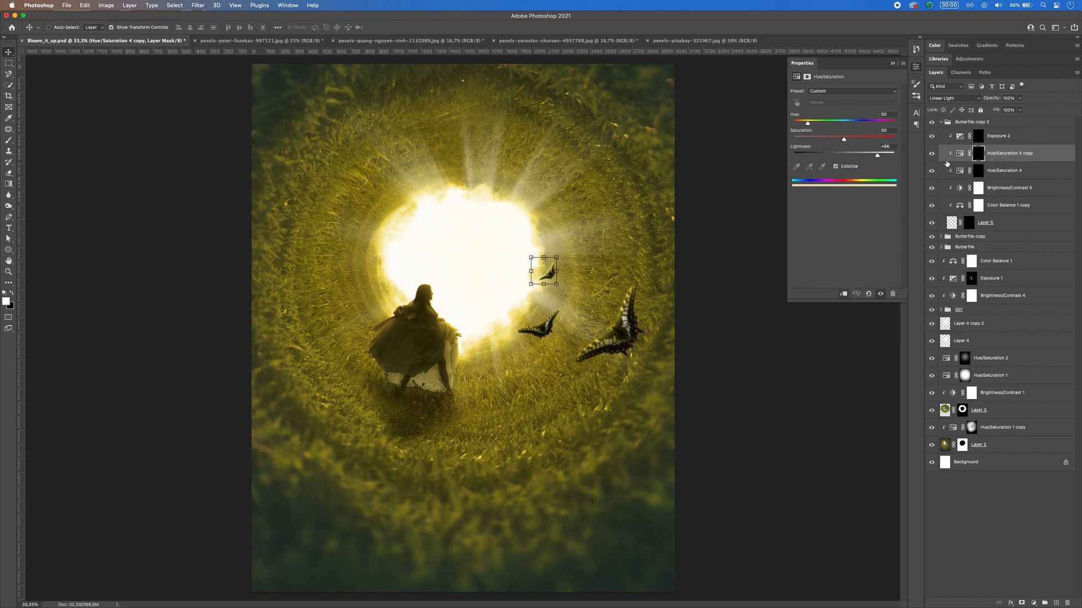
pyautogui.click(933, 155)
pyautogui.click(933, 155)
pyautogui.click(890, 64)
pyautogui.click(945, 123)
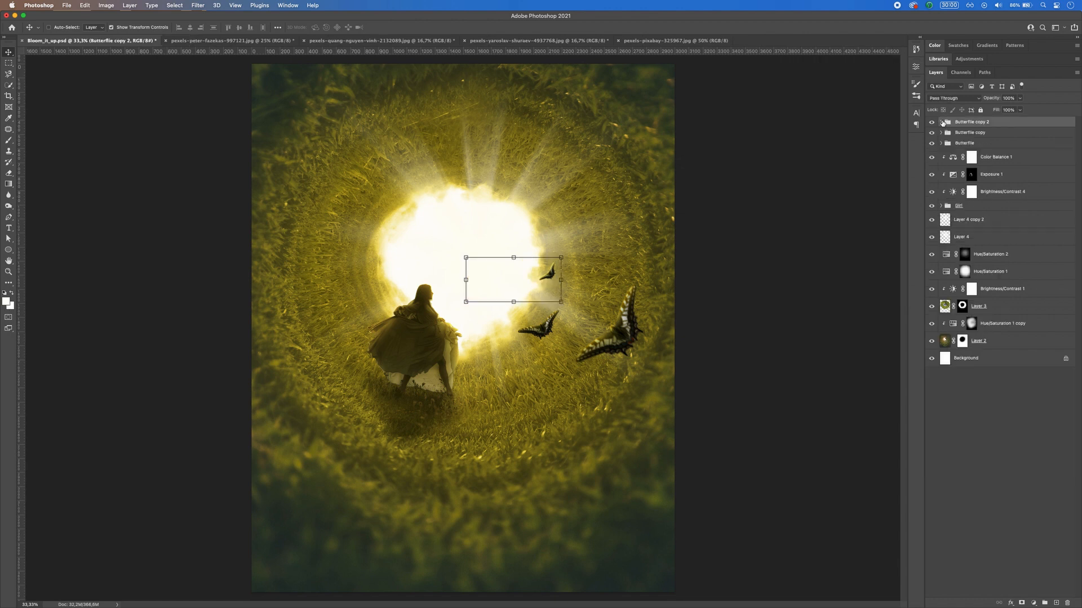
# Step: Blur Layer 5 in the Butterfile copy group with a 1.5-pixel Gaussian Blur
pyautogui.click(939, 134)
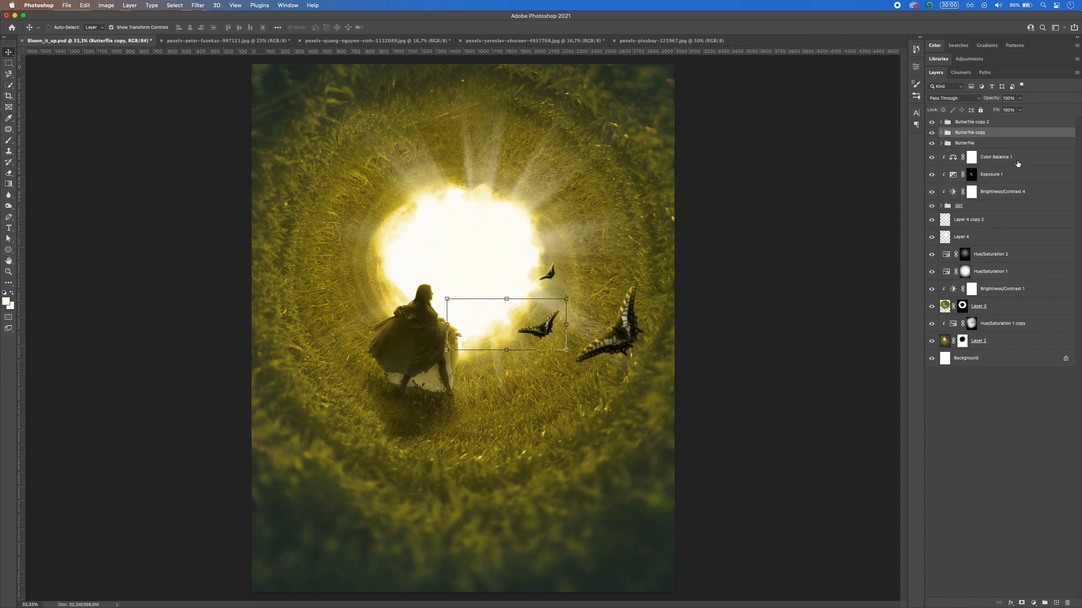
pyautogui.click(940, 133)
pyautogui.click(987, 216)
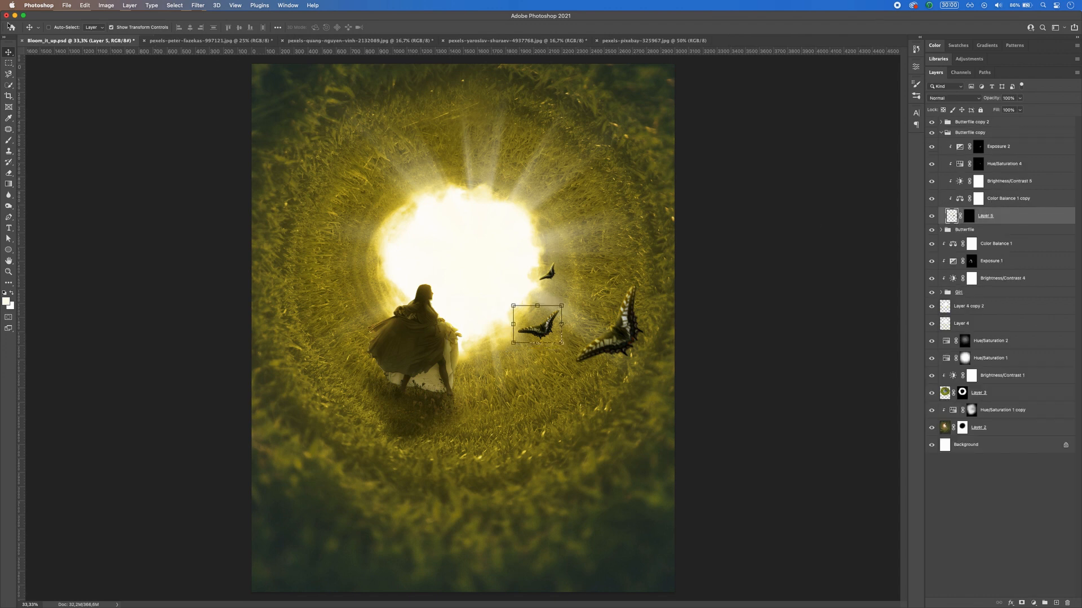
pyautogui.click(198, 5)
pyautogui.moveTo(248, 114)
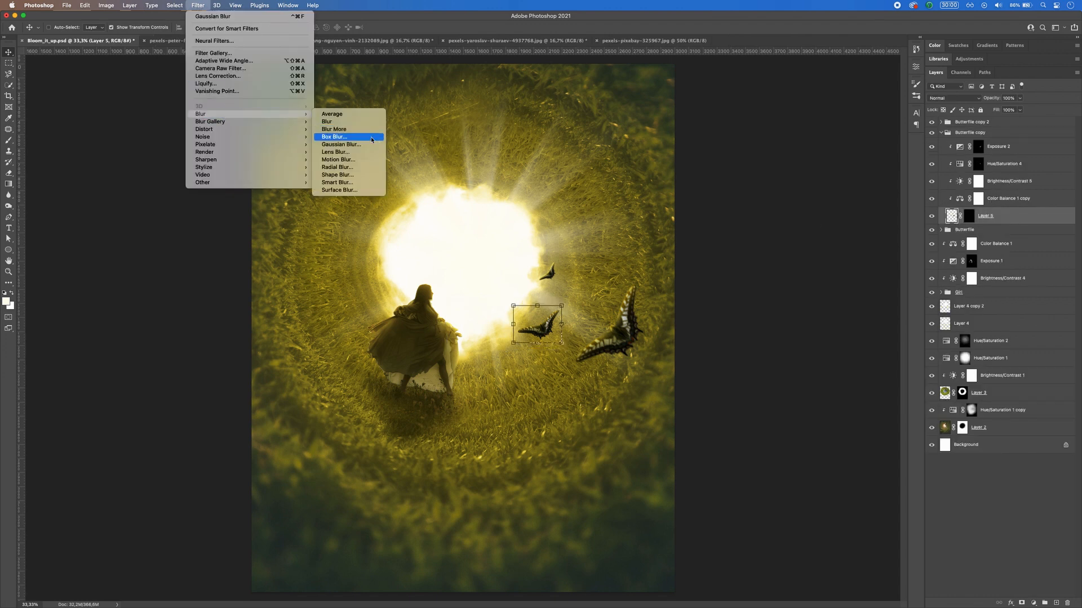
pyautogui.click(366, 144)
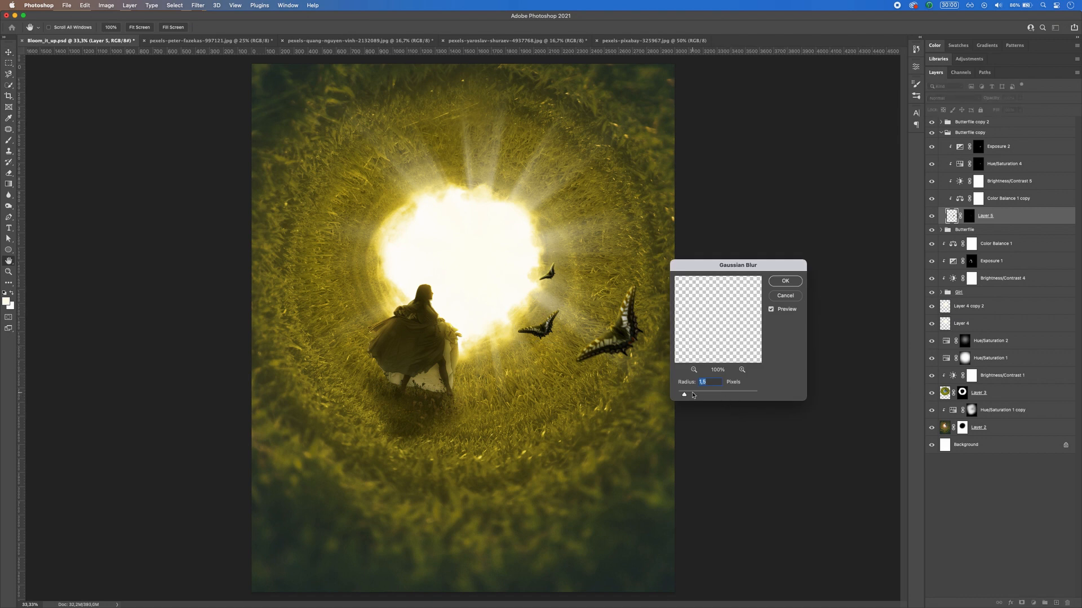
pyautogui.click(778, 289)
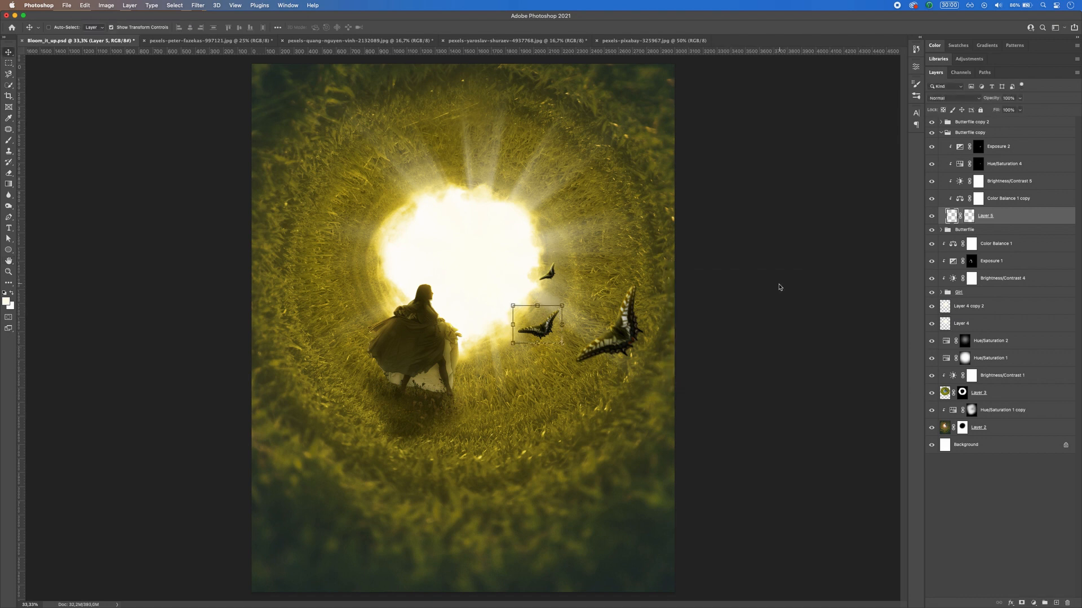
# Step: Duplicate Hue/Saturation 4 in the Butterfile copy group and clip the duplicate to the middle butterfly
pyautogui.click(986, 186)
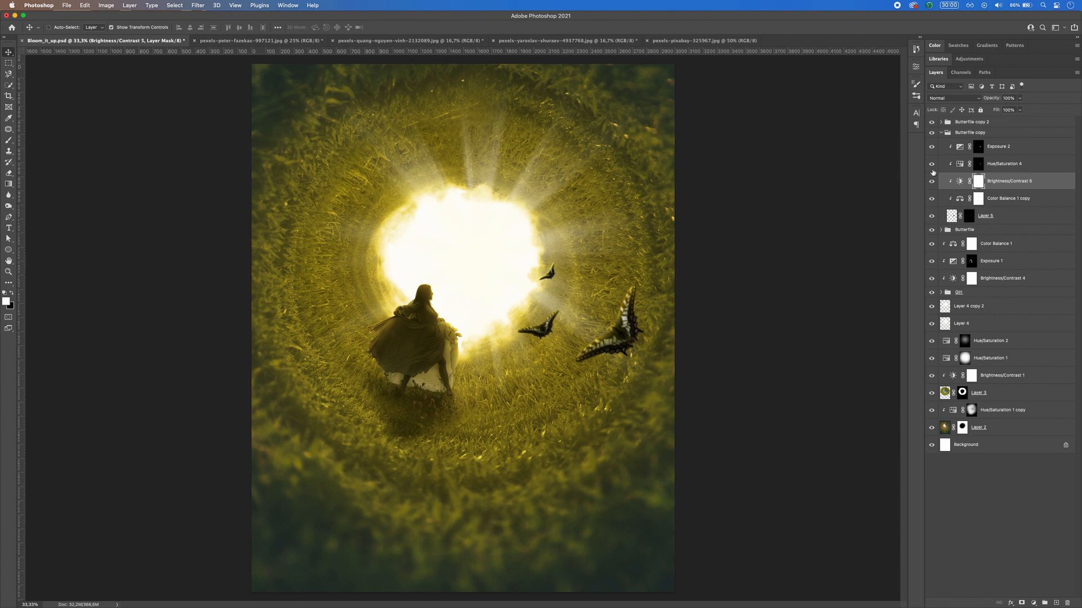
pyautogui.click(1013, 165)
pyautogui.press('super+j')
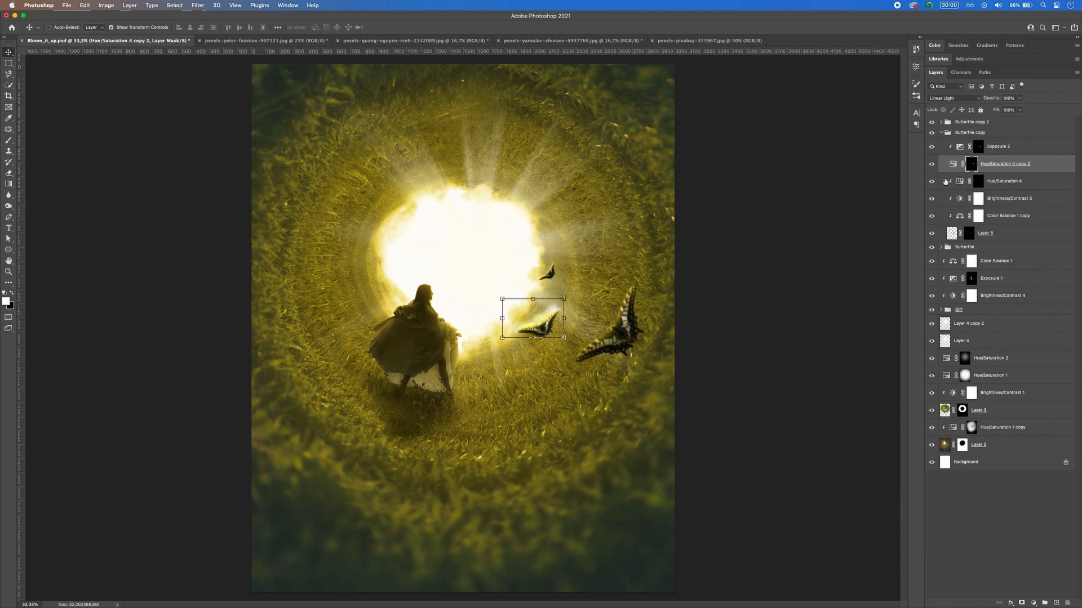
pyautogui.doubleClick(952, 164)
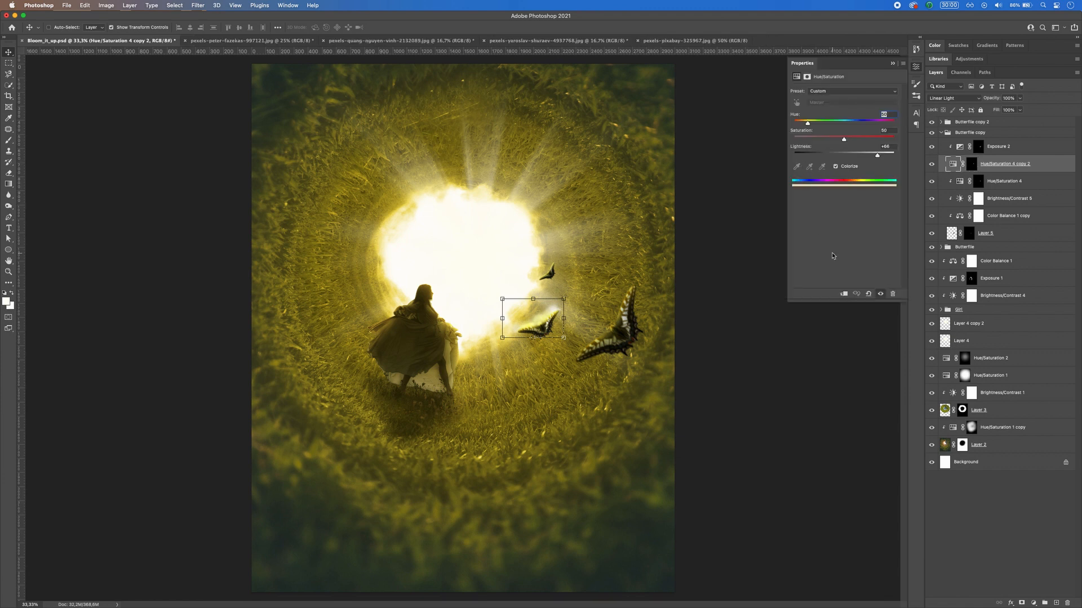
pyautogui.press('super+alt+g')
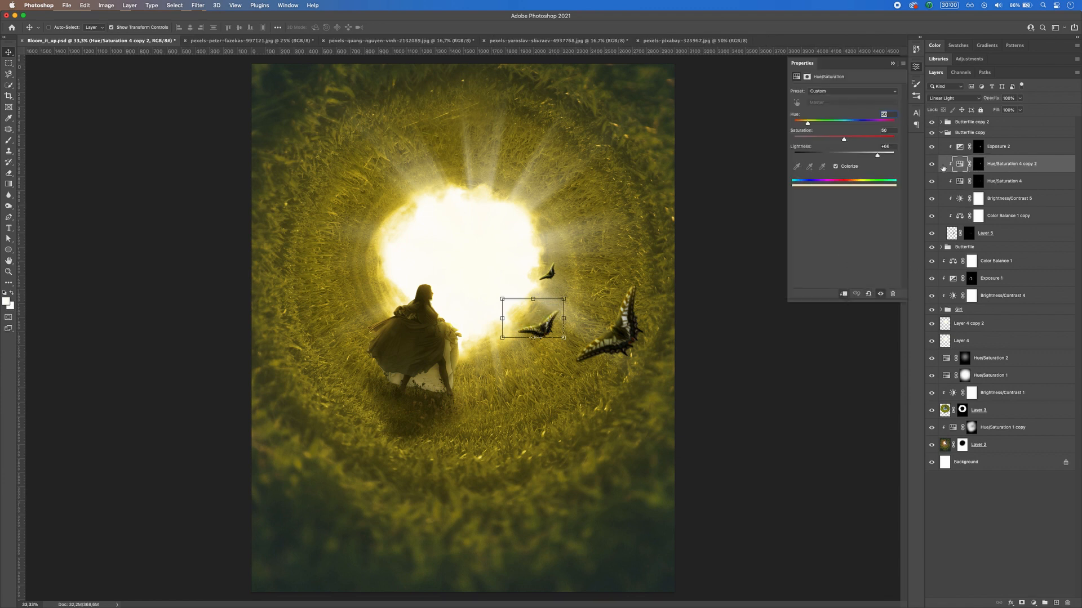
pyautogui.click(931, 164)
pyautogui.click(931, 165)
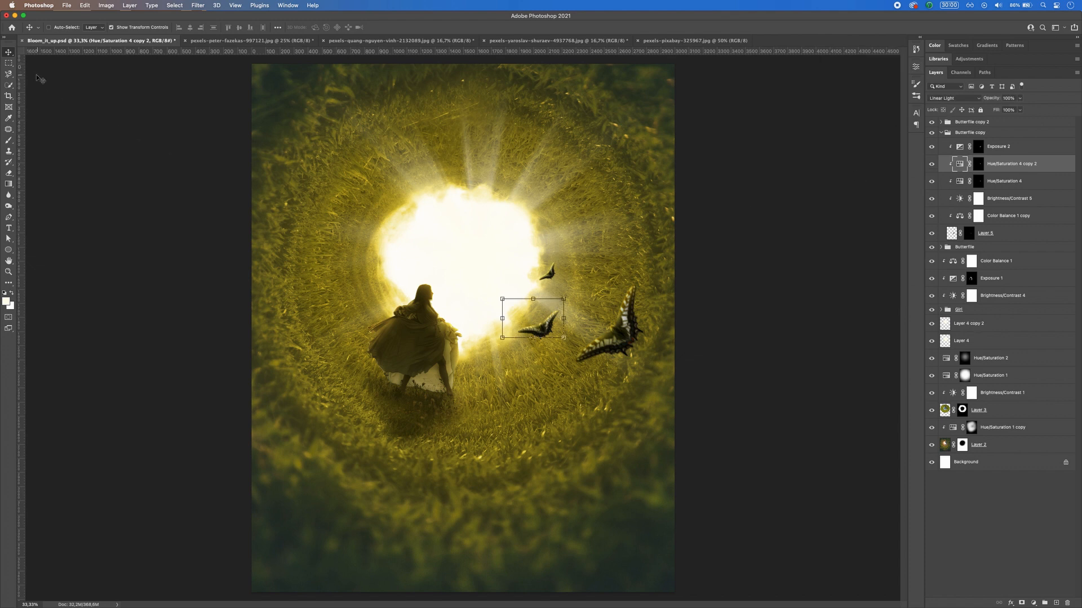
pyautogui.click(8, 62)
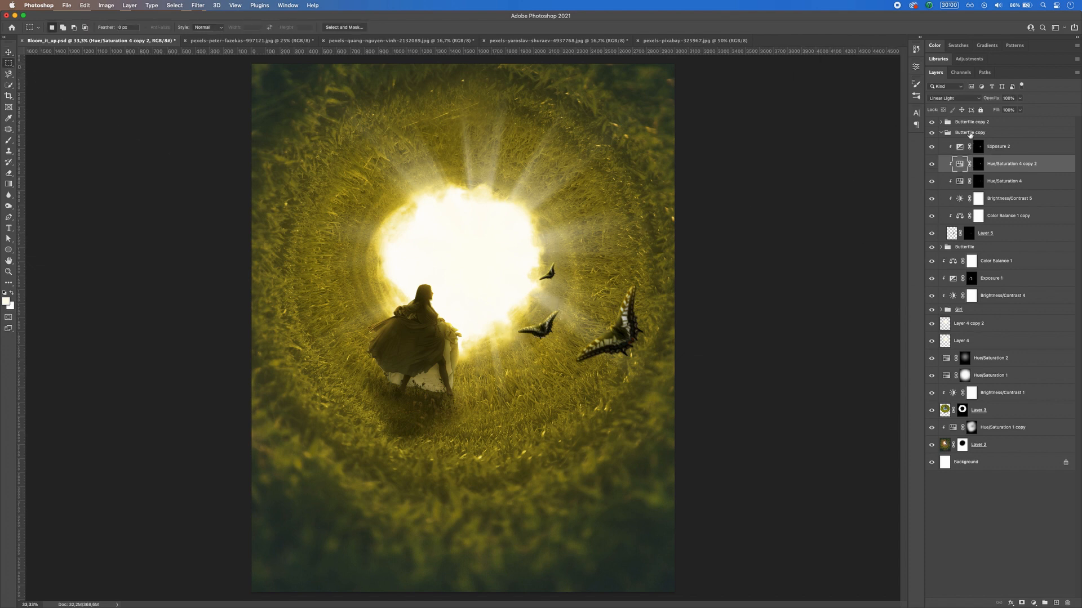
pyautogui.click(969, 133)
pyautogui.click(941, 133)
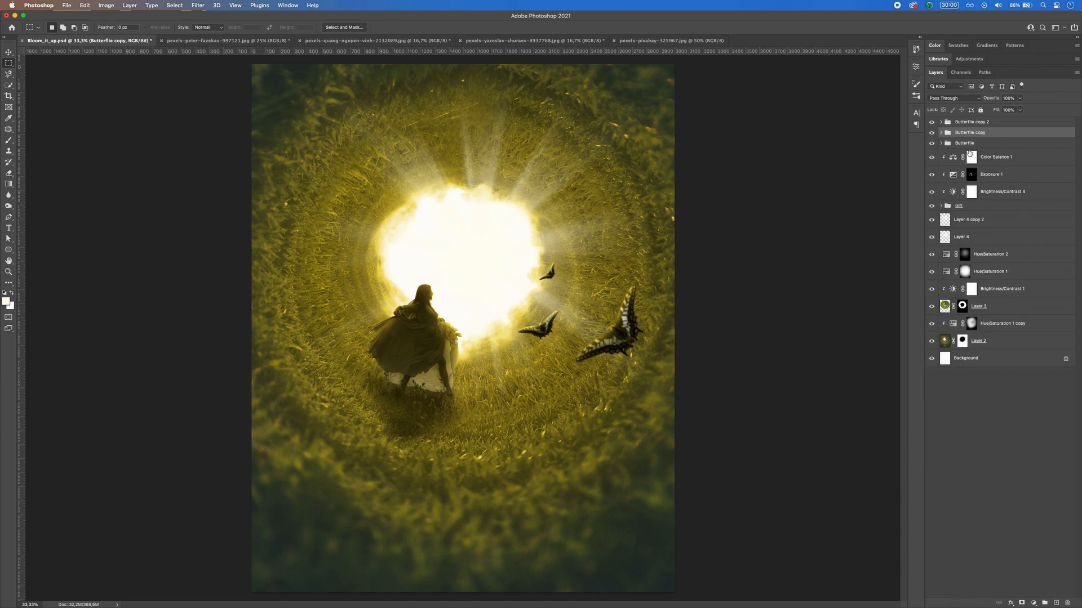
# Step: Duplicate Layer 5 in the Butterfile group and apply a Motion Blur with increased distance to the lower original
pyautogui.click(967, 145)
pyautogui.click(941, 144)
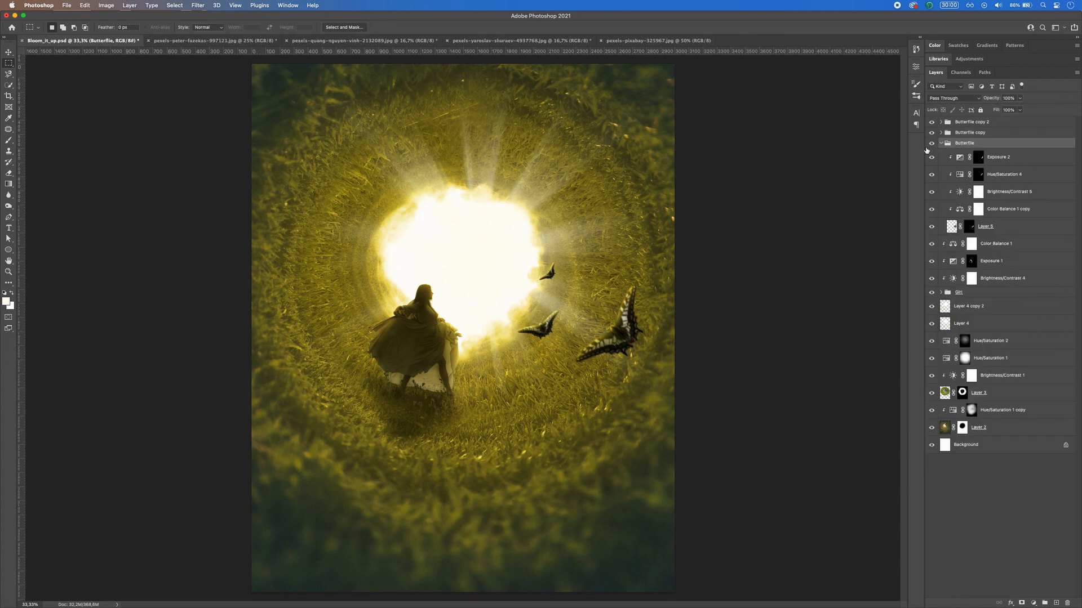
pyautogui.click(994, 227)
pyautogui.press('super+j')
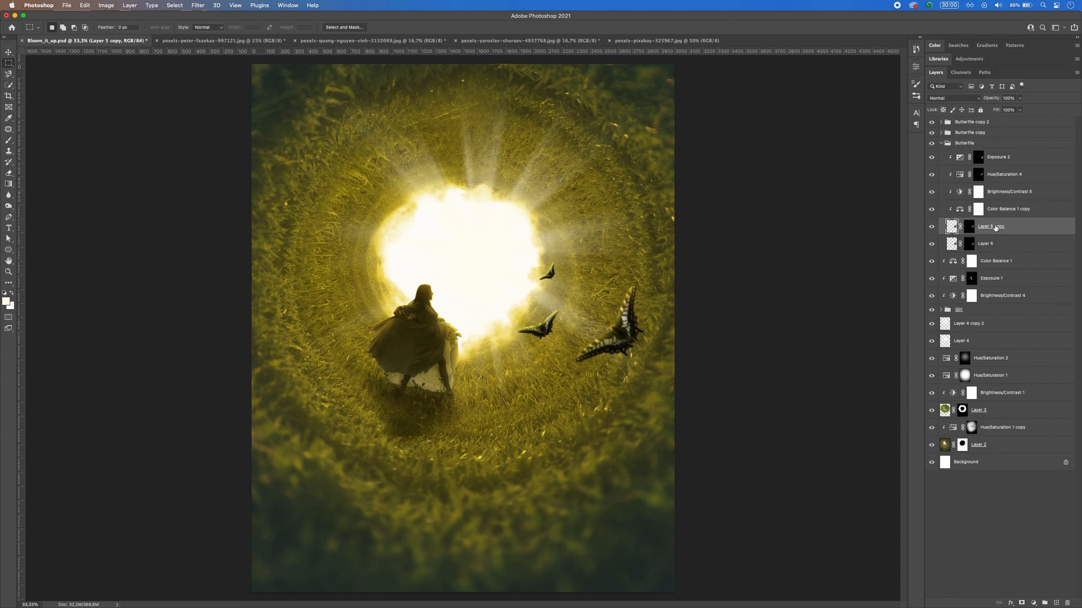
pyautogui.click(985, 244)
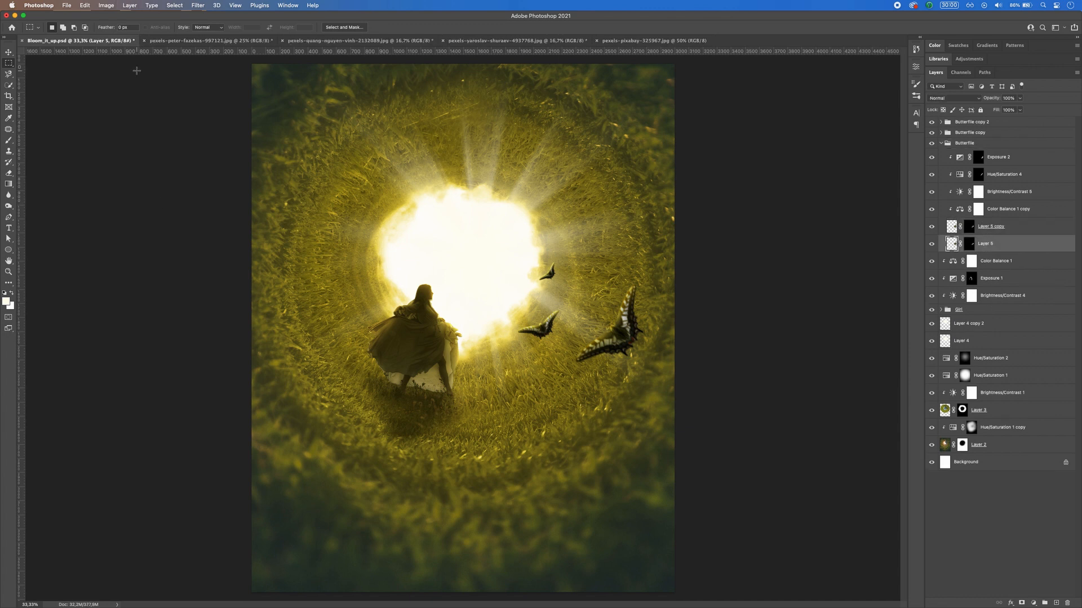
pyautogui.click(198, 5)
pyautogui.moveTo(211, 123)
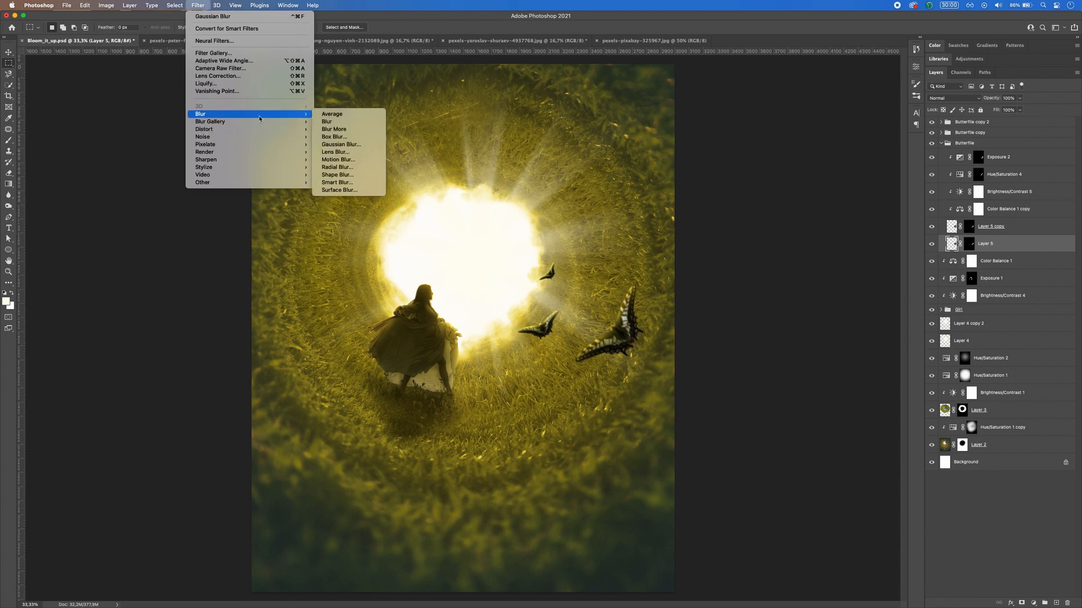
pyautogui.click(372, 162)
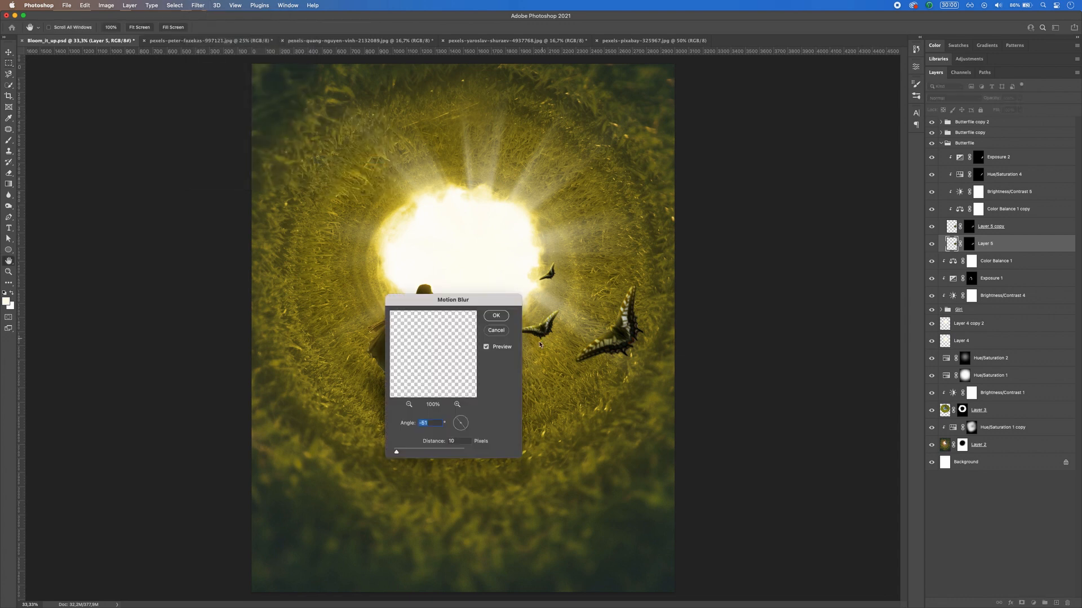
pyautogui.moveTo(397, 452); pyautogui.dragTo(405, 454)
pyautogui.click(496, 316)
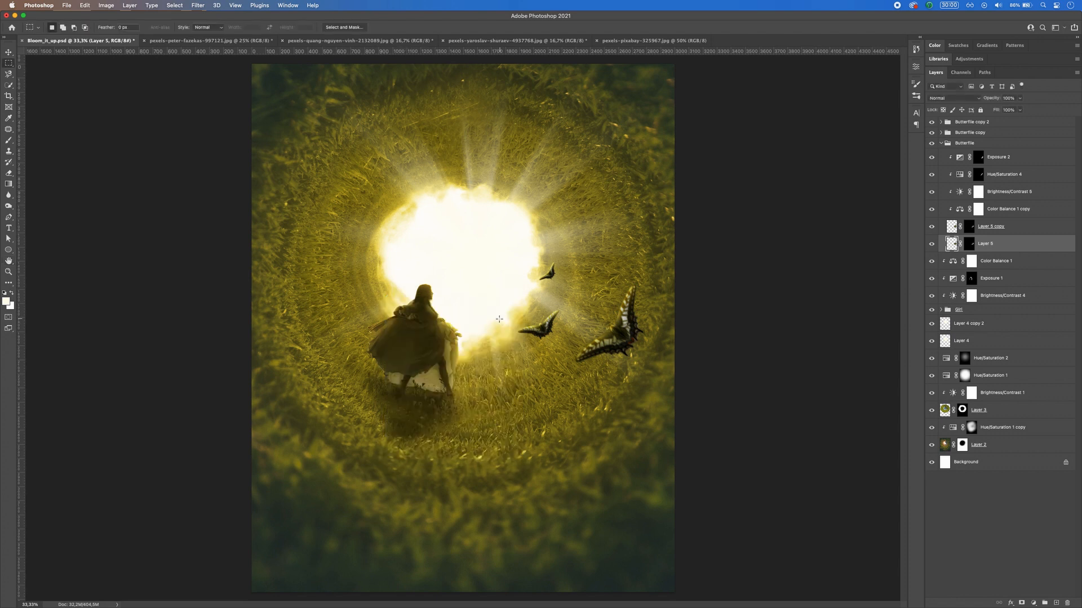
# Step: Delete the motion-blurred Layer 5 beneath its copy and collapse the Butterfile group
pyautogui.click(8, 52)
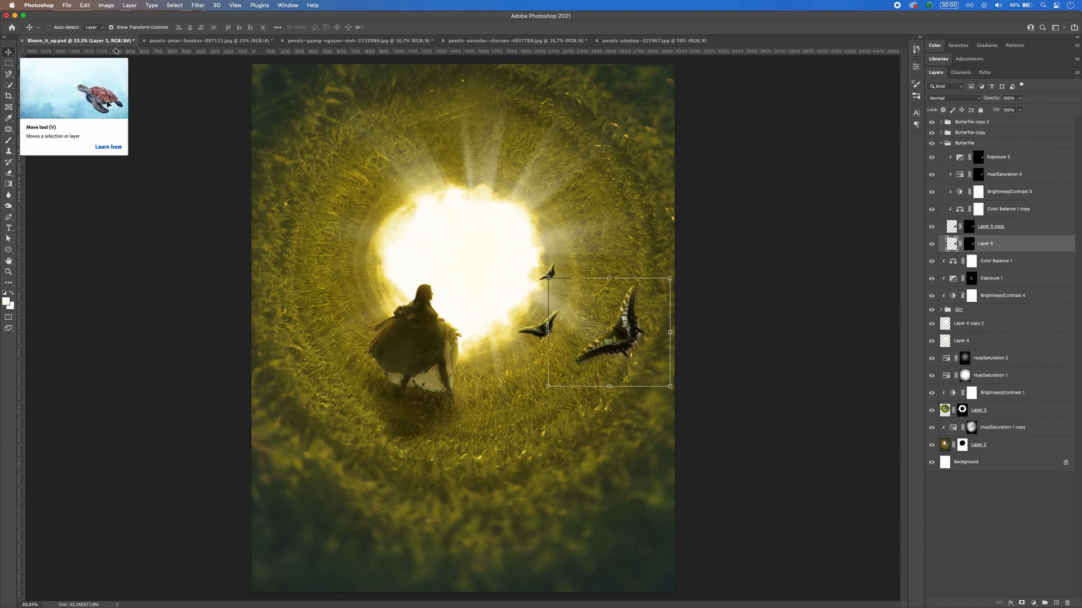
pyautogui.press('BackSpace')
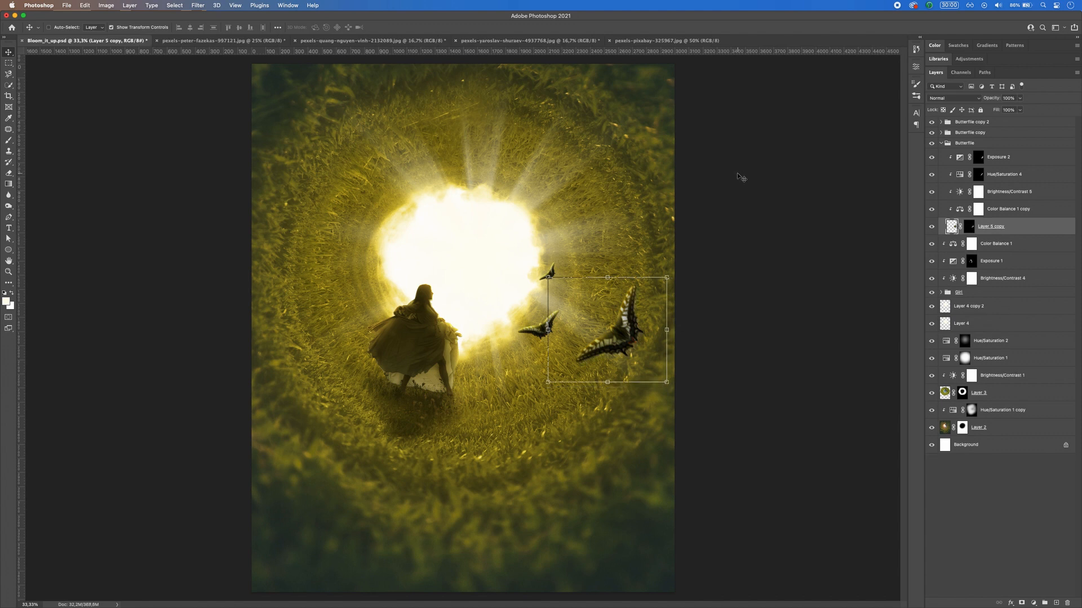
pyautogui.click(9, 62)
pyautogui.press('super+minus')
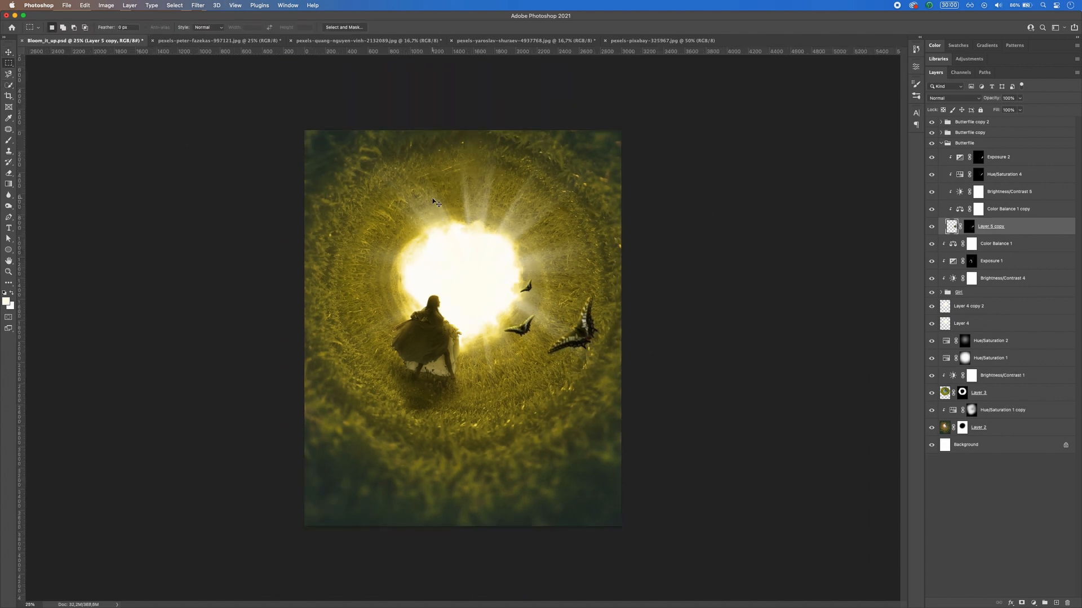
pyautogui.click(10, 53)
pyautogui.click(941, 143)
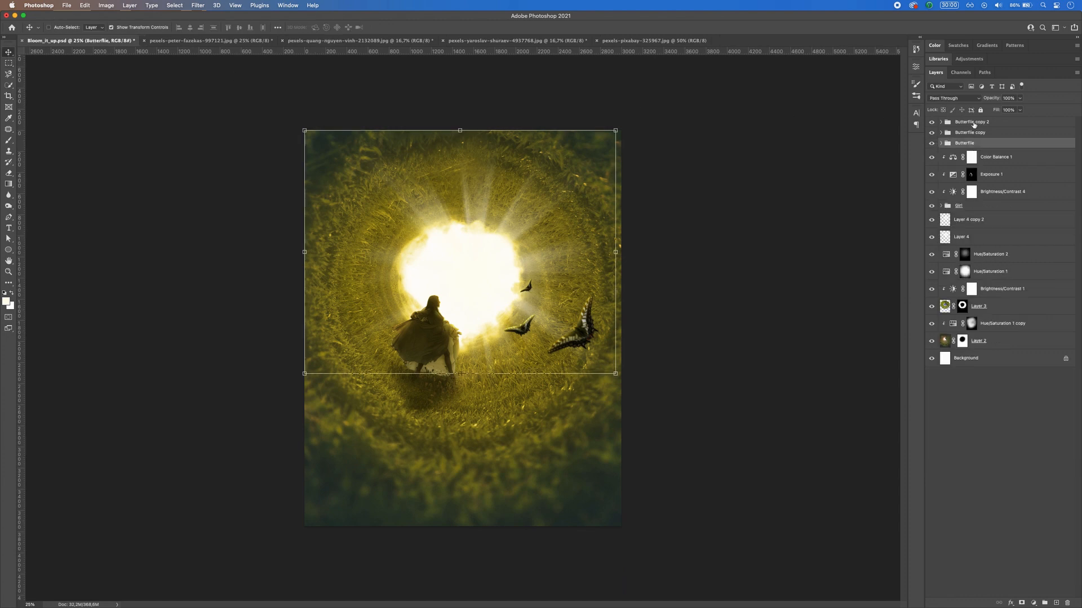
# Step: Shift the three butterfly groups together slightly down and toward the running woman
pyautogui.keyDown('shift'); pyautogui.click(973, 124); pyautogui.keyUp('shift')
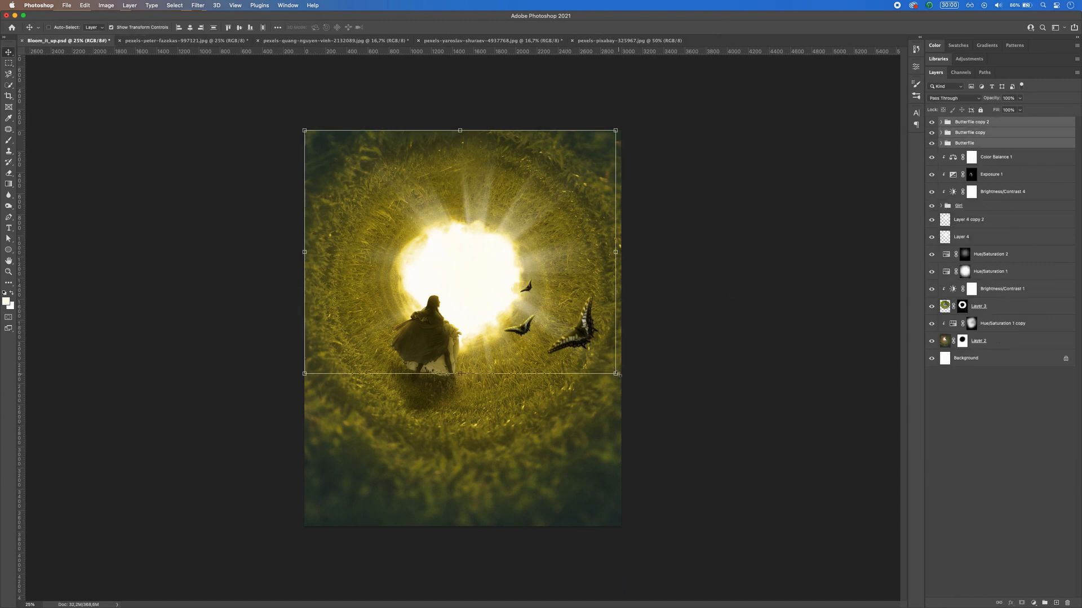
pyautogui.moveTo(581, 339)
pyautogui.mouseDown()
pyautogui.moveTo(567, 332)
pyautogui.moveTo(582, 359)
pyautogui.moveTo(574, 340)
pyautogui.mouseUp()
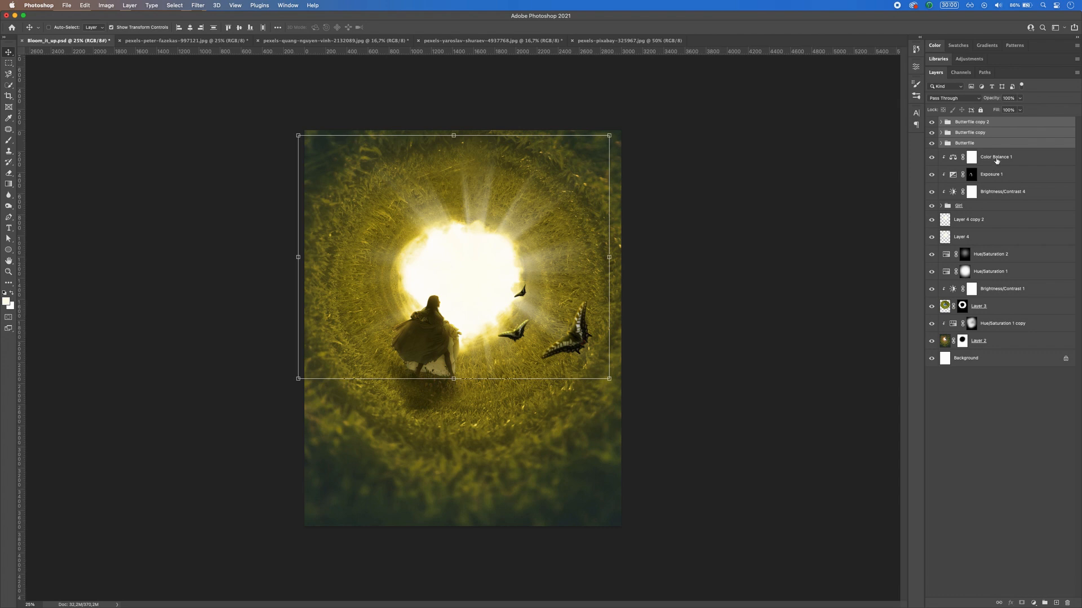
# Step: Create a layer above the butterfly groups and prepare a flattened Soft Round Pressure Size brush at 11% opacity
pyautogui.press('super+g')
pyautogui.press('super+shift+alt+n')
pyautogui.press('b')
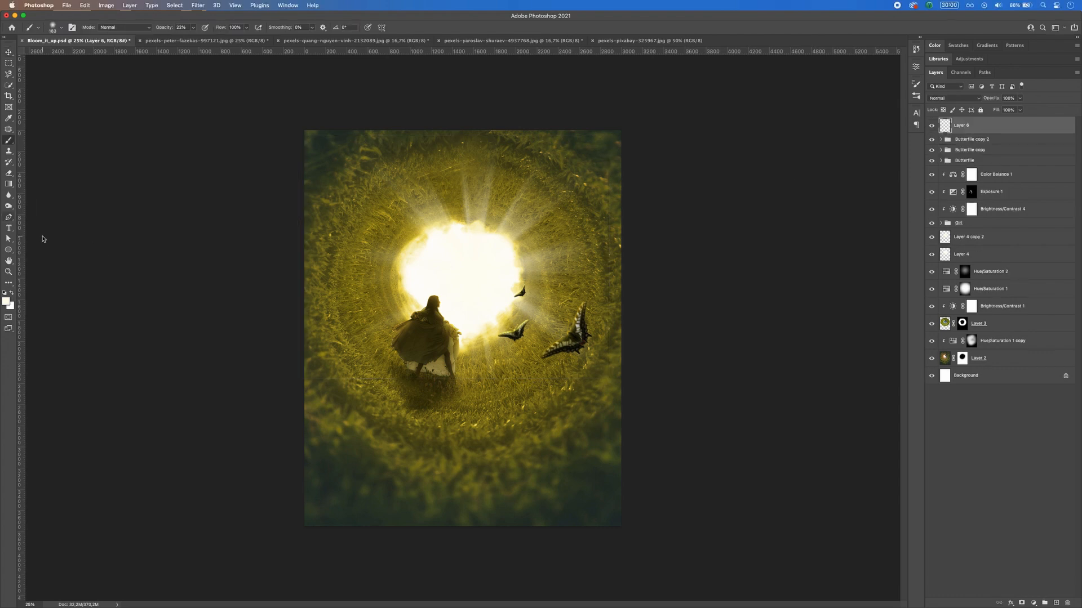
pyautogui.press('x')
pyautogui.rightClick(540, 331)
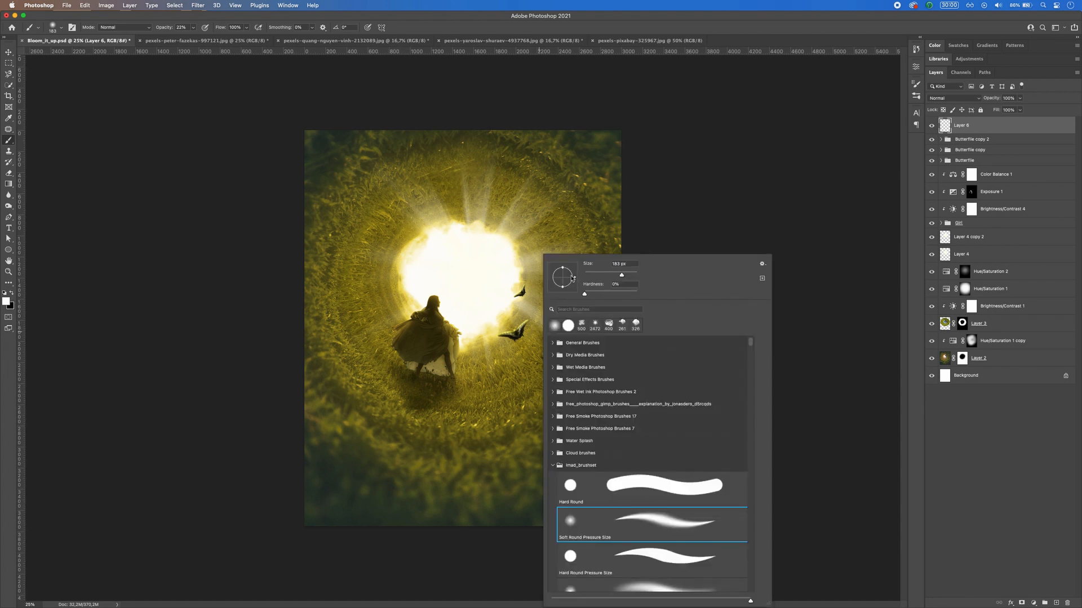
pyautogui.moveTo(565, 271); pyautogui.dragTo(561, 279)
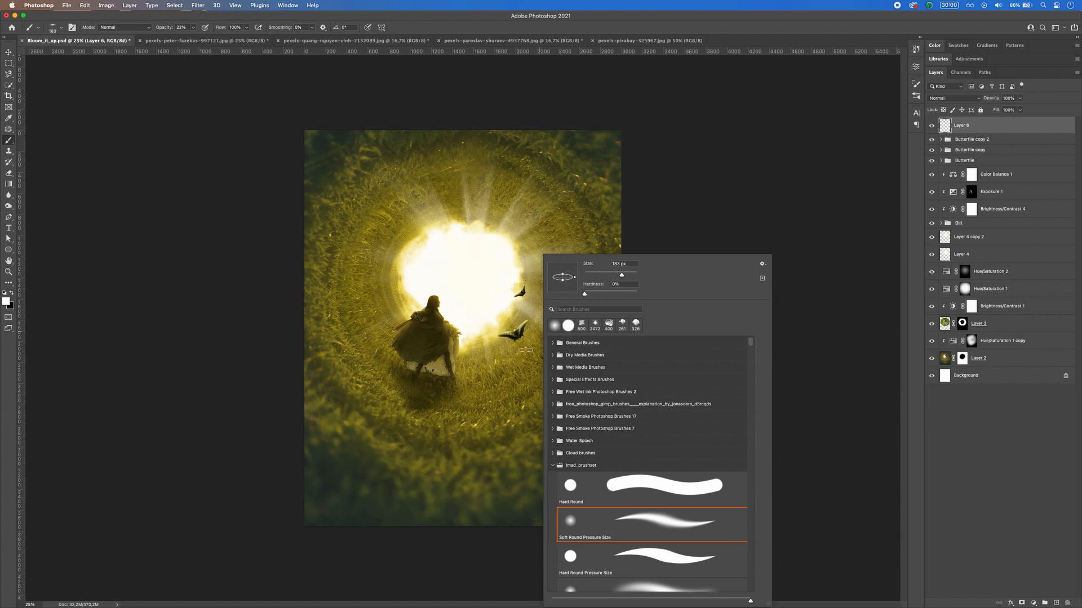
pyautogui.click(191, 30)
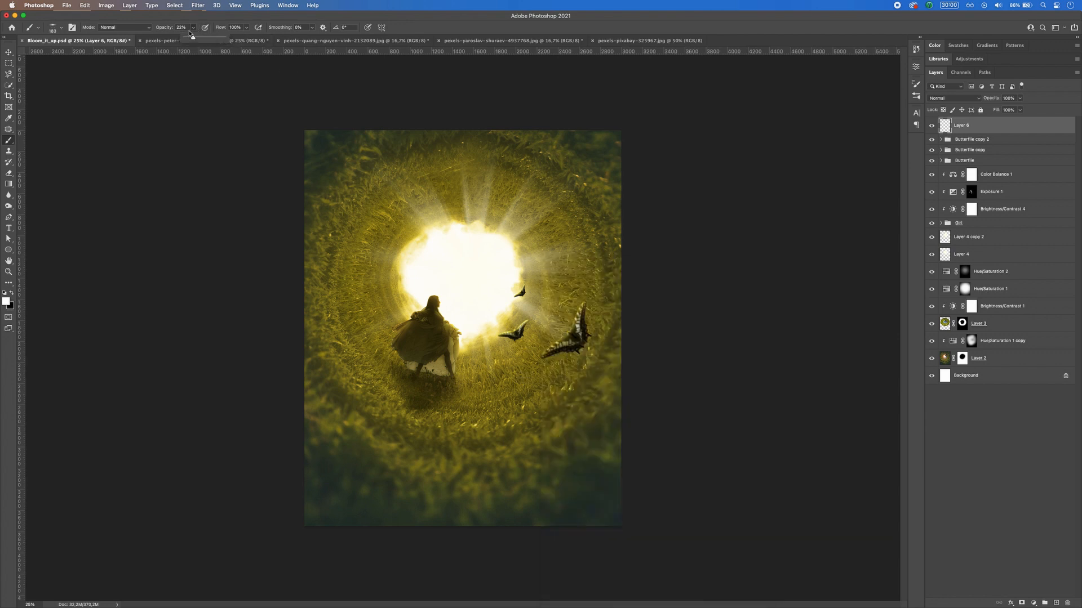
# Step: Paint faint black shadows on the grass below the butterflies on the new top layer, undoing the initial white dab
pyautogui.click(553, 333)
pyautogui.press('super+z')
pyautogui.press('x')
pyautogui.moveTo(557, 324); pyautogui.dragTo(549, 335)
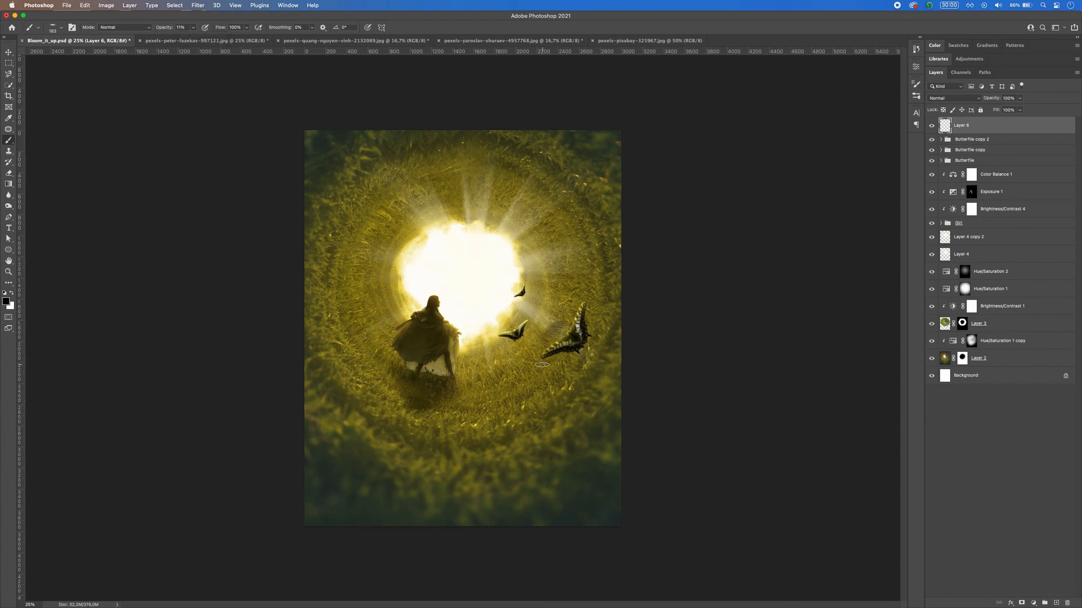
pyautogui.moveTo(538, 380)
pyautogui.mouseDown()
pyautogui.moveTo(533, 392)
pyautogui.moveTo(549, 392)
pyautogui.mouseUp()
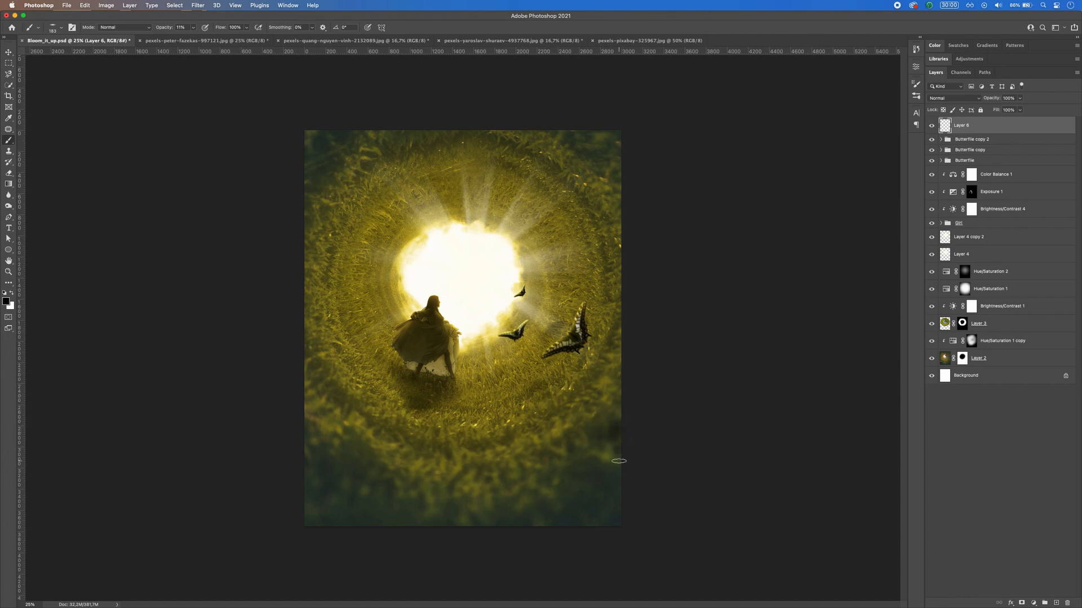
pyautogui.moveTo(617, 461); pyautogui.dragTo(606, 453)
# Step: Add another layer on top, paint a soft black contact shadow beneath the woman's feet, and save the document
pyautogui.press('m')
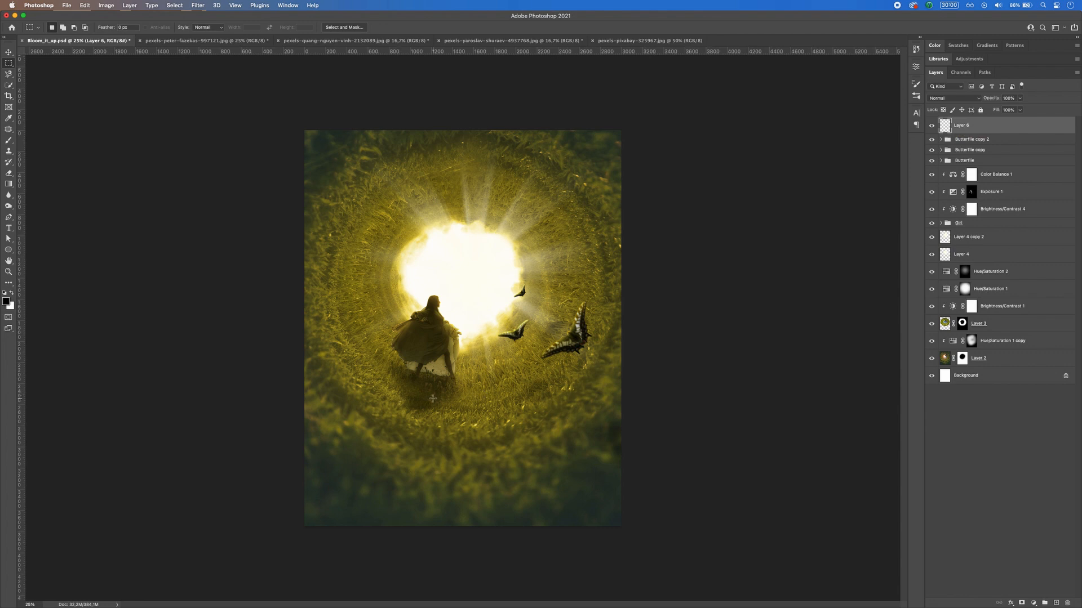
pyautogui.hotkey('shift', 'F5')
pyautogui.press('Return')
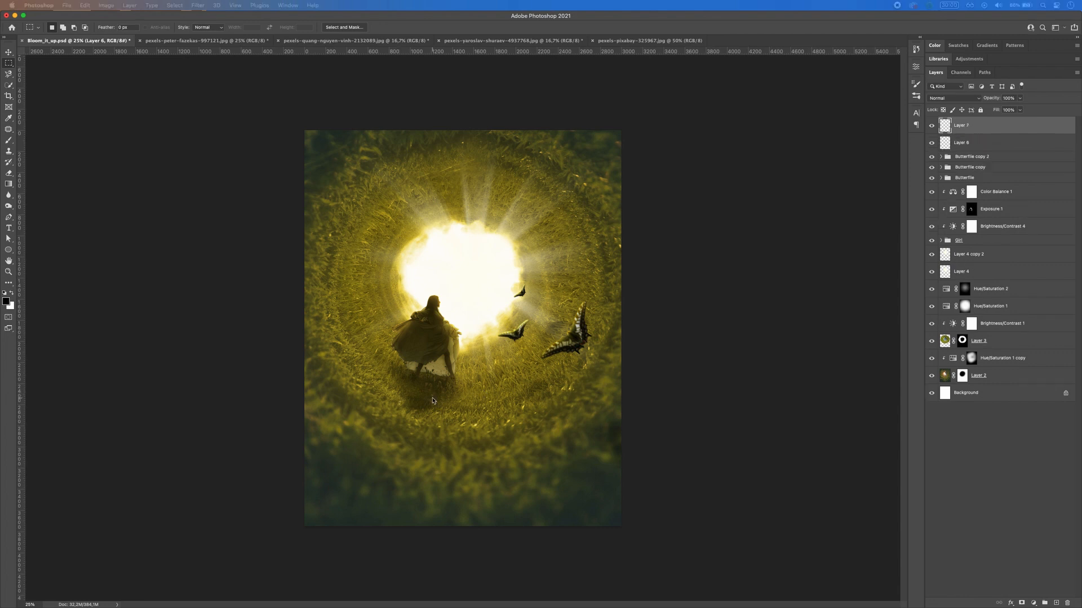
pyautogui.press('b')
pyautogui.moveTo(409, 377)
pyautogui.mouseDown()
pyautogui.moveTo(450, 383)
pyautogui.moveTo(409, 378)
pyautogui.moveTo(439, 390)
pyautogui.mouseUp()
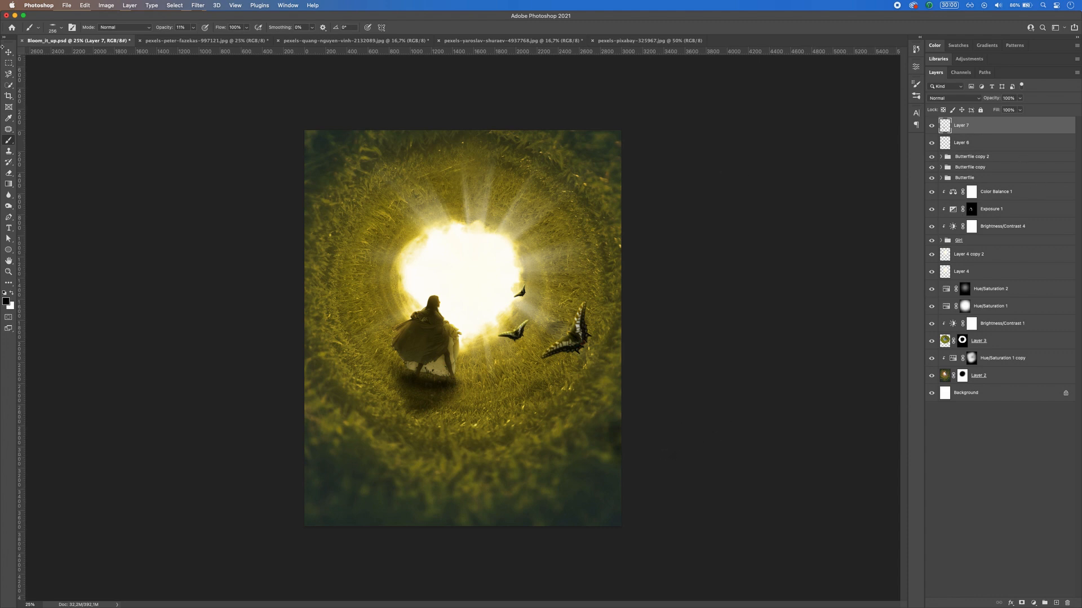
pyautogui.click(9, 63)
pyautogui.press('super+s')
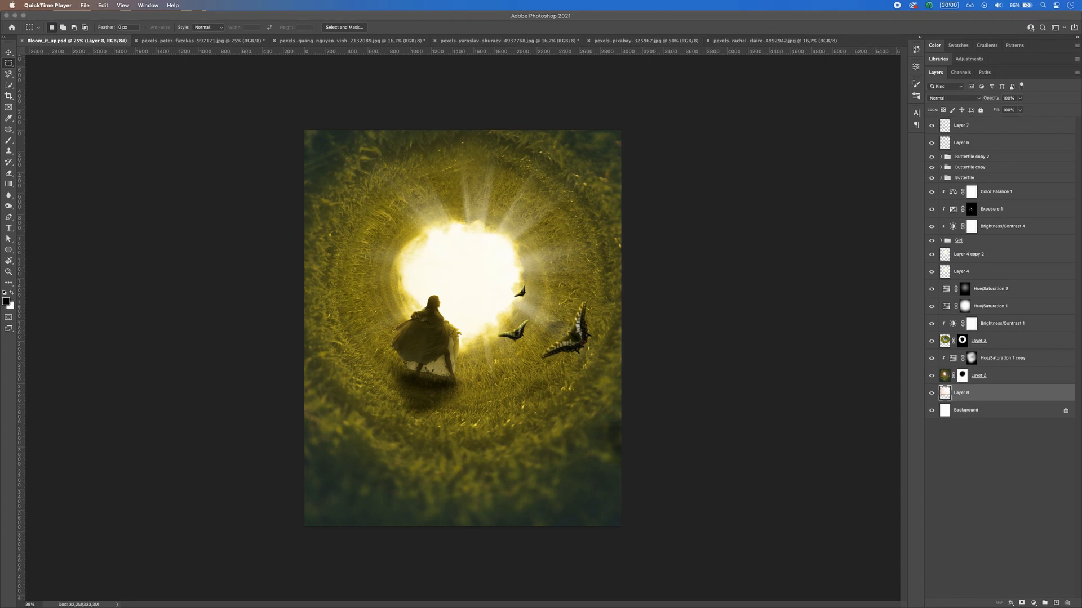
pyautogui.click(646, 551)
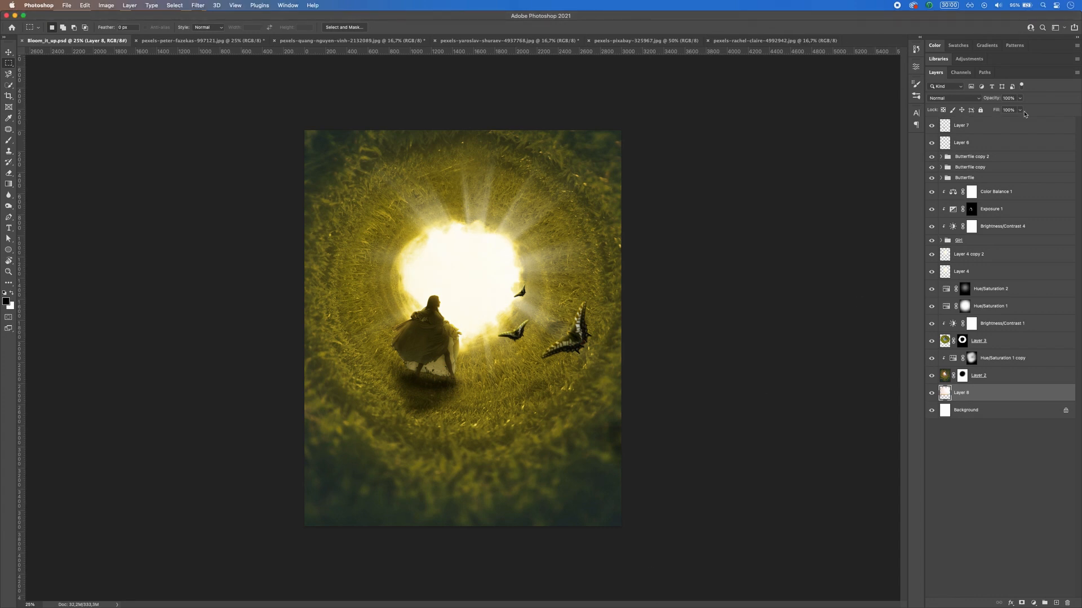
# Step: Combine copies of all layers above the Background into a single smart object at the top of the stack
pyautogui.keyDown('shift'); pyautogui.click(982, 130); pyautogui.keyUp('shift')
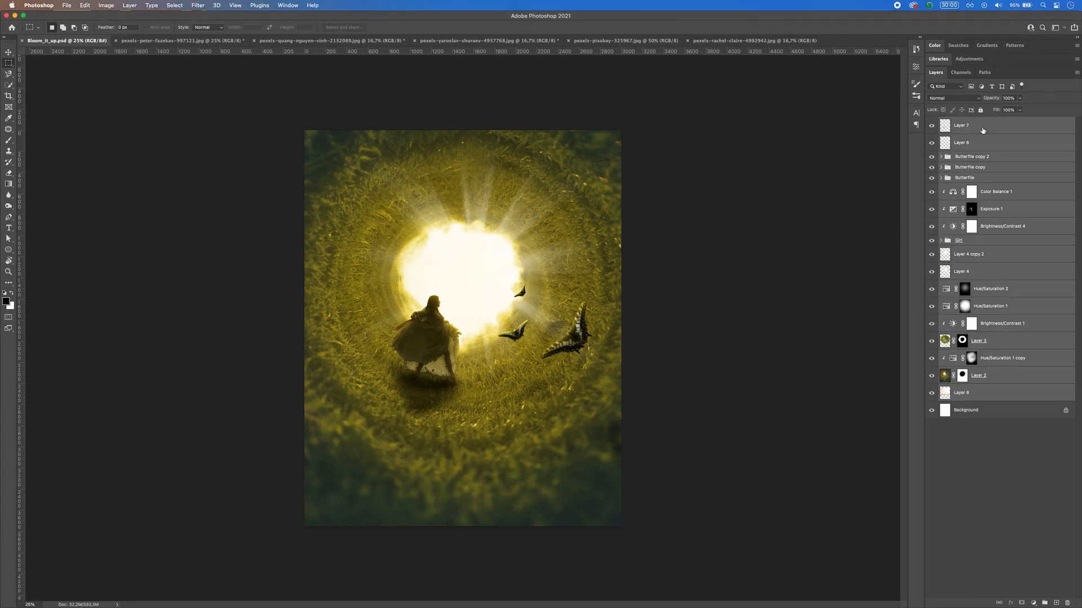
pyautogui.press('super+alt+e')
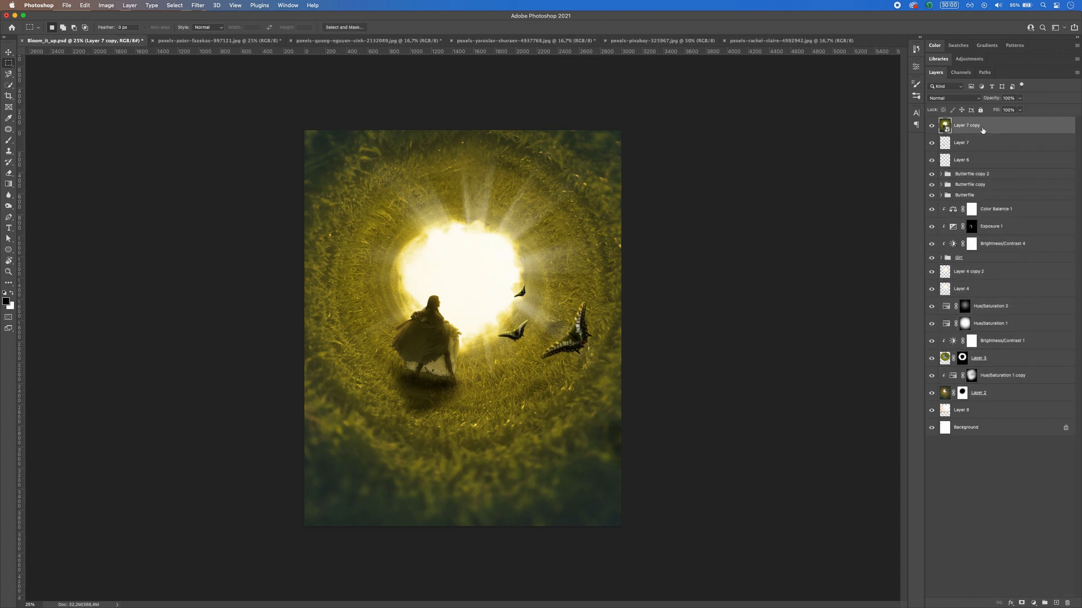
# Step: Apply a Camera Raw Filter with Temperature -21, Tint -4, Exposure +0.05, Highlights +20, Shadows -50, Whites +10, Blacks -9, Texture +11, Clarity +14
pyautogui.click(197, 7)
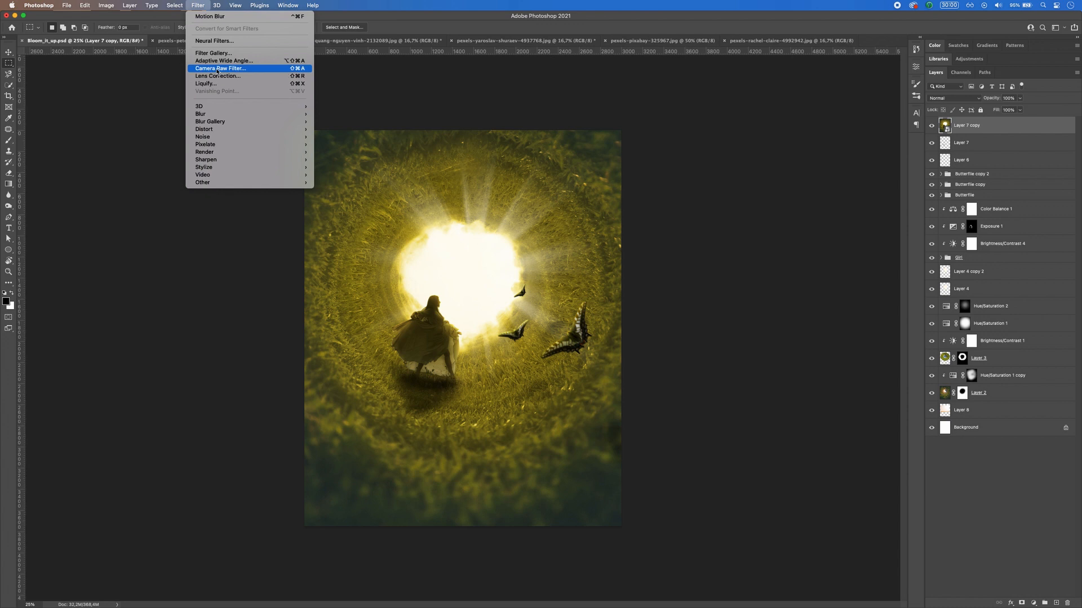
pyautogui.click(217, 69)
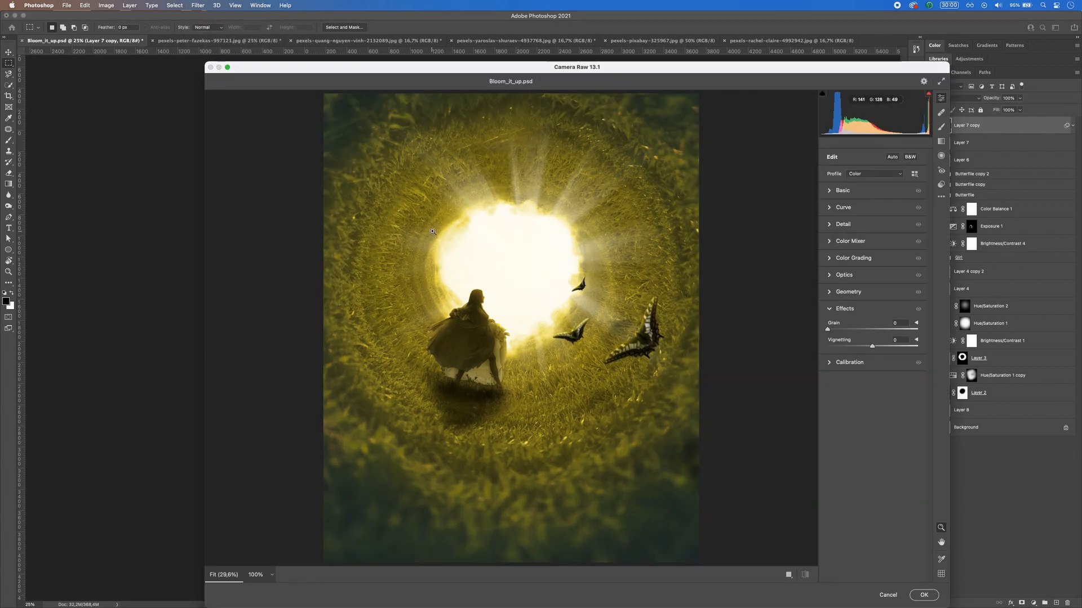
pyautogui.click(832, 193)
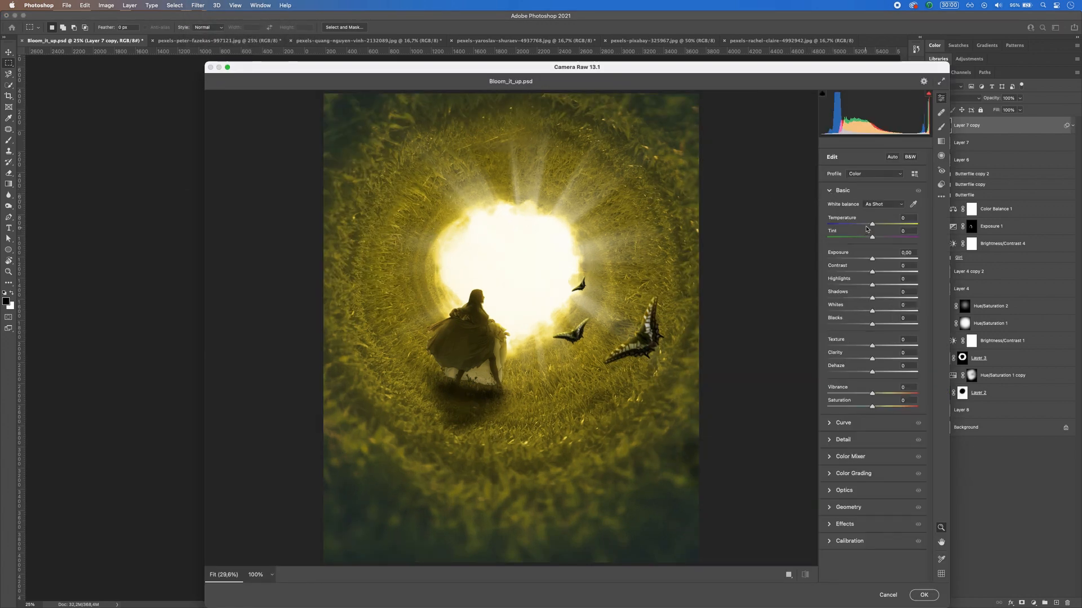
pyautogui.moveTo(874, 228); pyautogui.dragTo(864, 227)
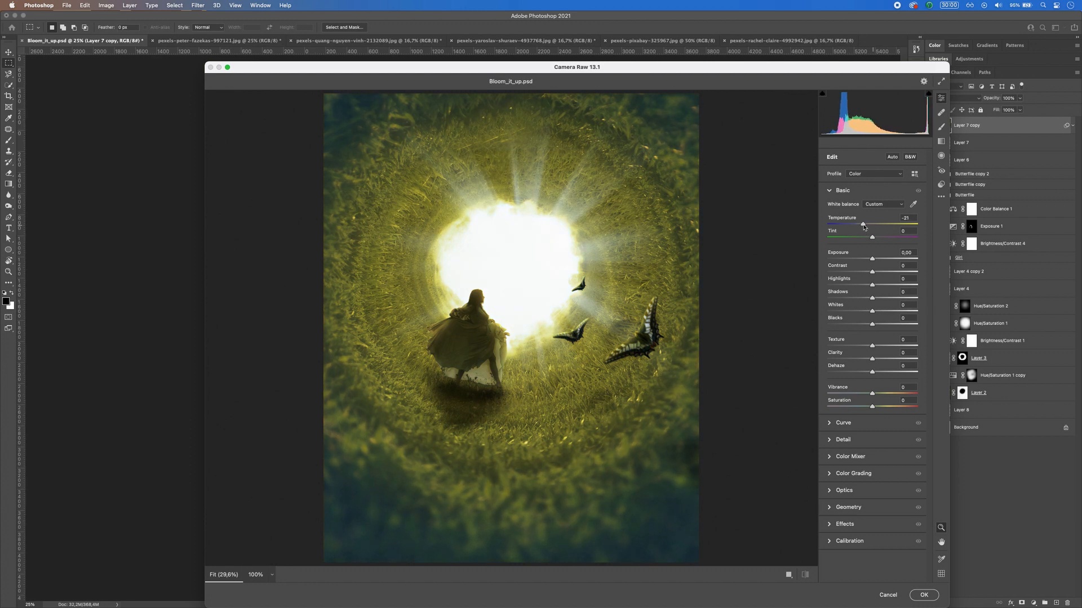
pyautogui.moveTo(864, 226)
pyautogui.mouseDown()
pyautogui.moveTo(873, 227)
pyautogui.moveTo(861, 227)
pyautogui.moveTo(866, 237)
pyautogui.mouseUp()
pyautogui.moveTo(869, 239); pyautogui.dragTo(873, 397)
pyautogui.click(863, 225)
pyautogui.doubleClick(877, 378)
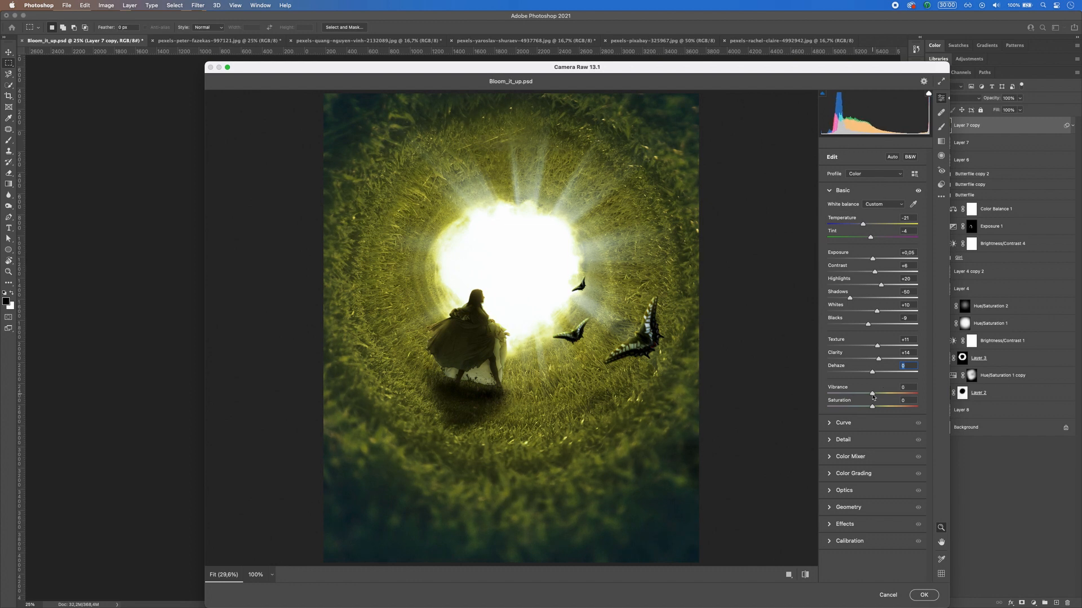
pyautogui.click(828, 191)
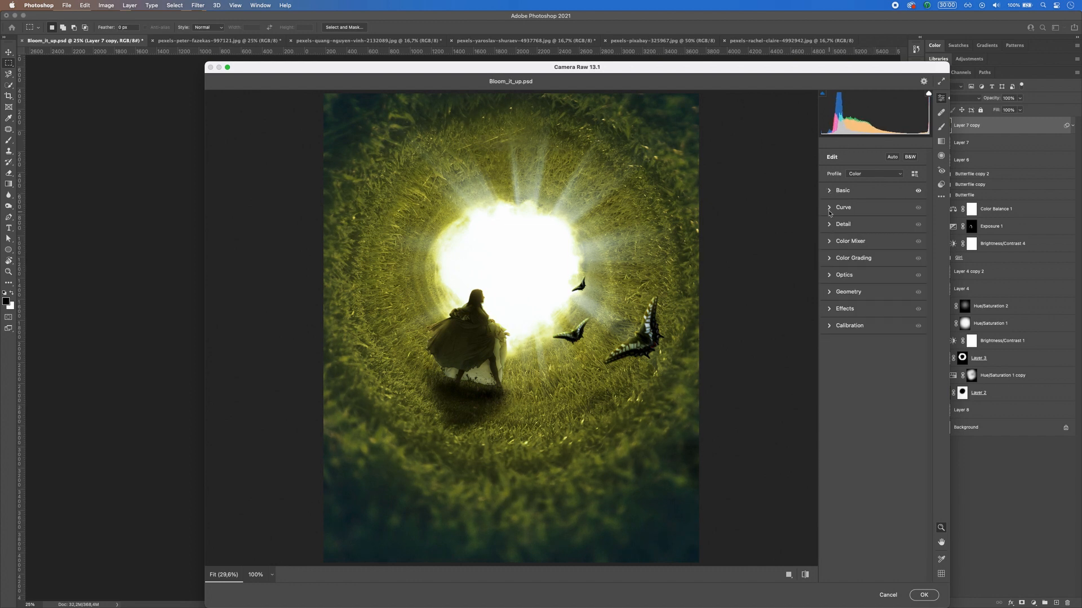
# Step: Darken the Camera Raw tone curve by setting Darks to -6
pyautogui.click(842, 208)
pyautogui.moveTo(870, 284); pyautogui.dragTo(871, 282)
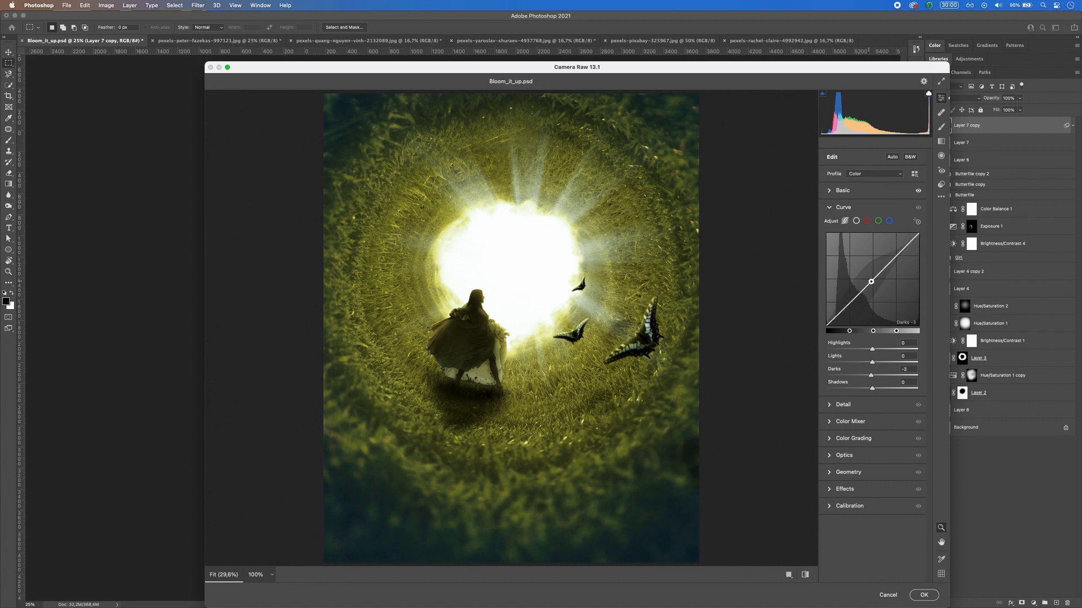
pyautogui.click(829, 208)
pyautogui.click(830, 224)
pyautogui.moveTo(828, 245); pyautogui.dragTo(836, 246)
pyautogui.click(829, 226)
# Step: Shift the hues of the Aquas and Greens slightly in the Camera Raw Color Mixer
pyautogui.click(828, 242)
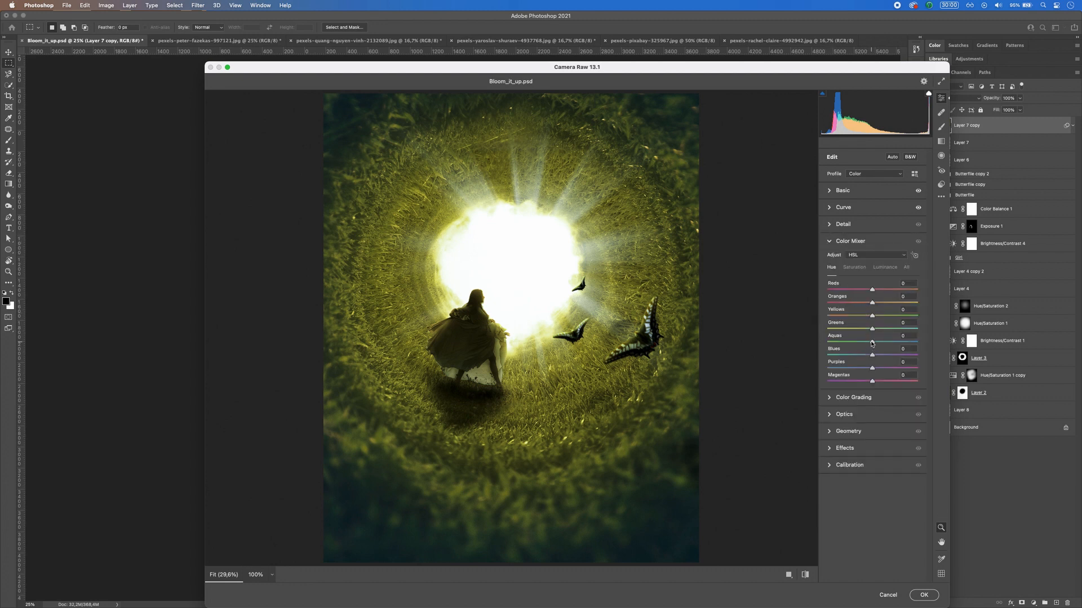
pyautogui.moveTo(872, 343)
pyautogui.mouseDown()
pyautogui.moveTo(884, 343)
pyautogui.moveTo(866, 343)
pyautogui.moveTo(863, 330)
pyautogui.moveTo(875, 332)
pyautogui.mouseUp()
pyautogui.click(831, 242)
# Step: Raise the luminance of the midtones and shadows slightly in the Camera Raw Color Grading
pyautogui.click(830, 258)
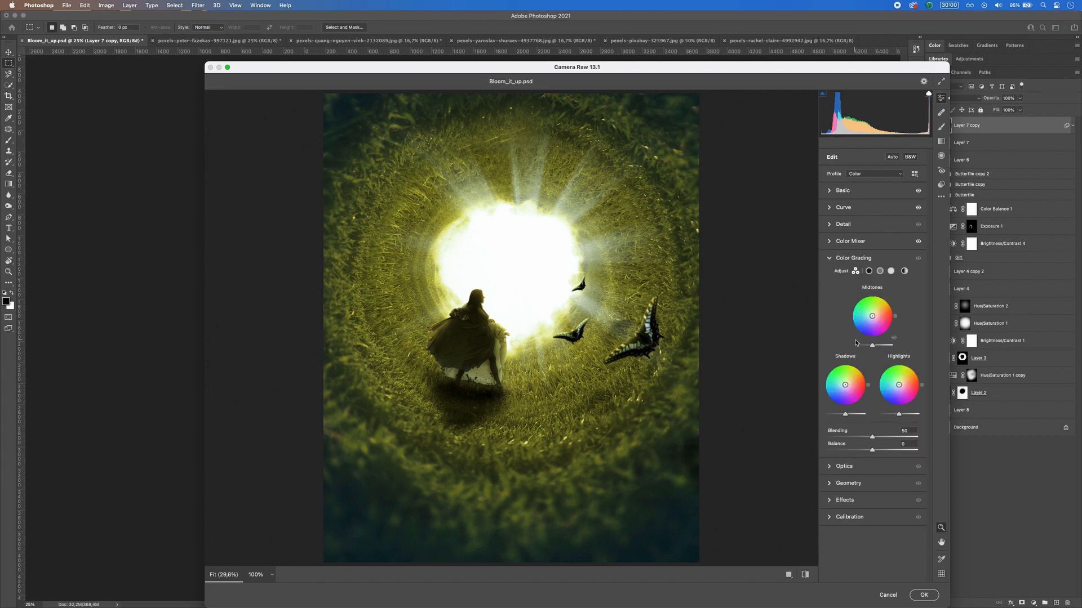
pyautogui.moveTo(872, 345); pyautogui.dragTo(876, 348)
pyautogui.moveTo(846, 417); pyautogui.dragTo(848, 416)
pyautogui.click(829, 259)
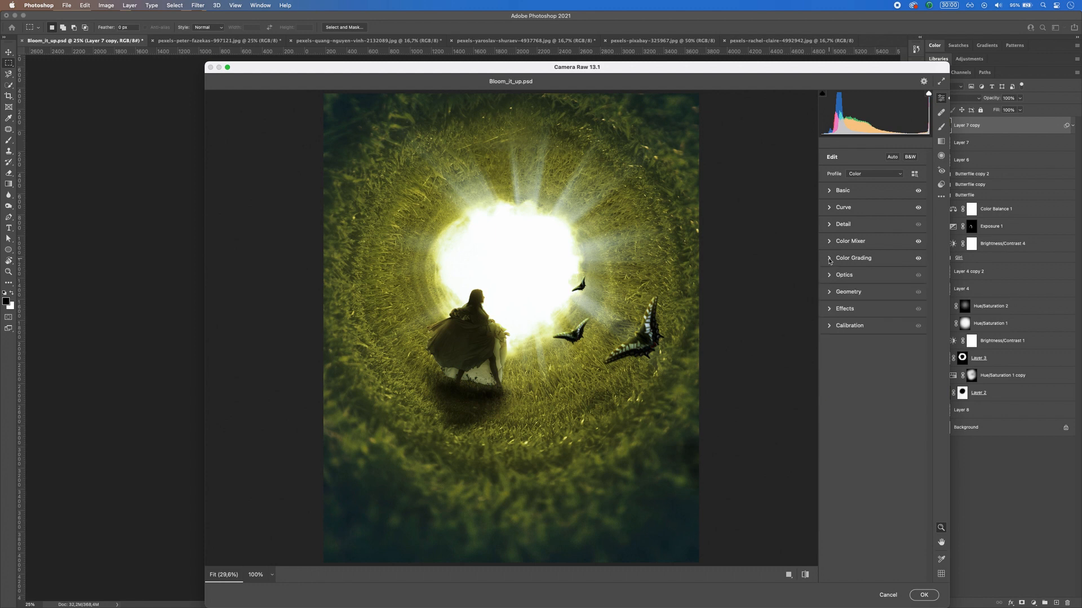
# Step: Adjust the Grain and Vignetting effects and apply the Camera Raw grade to the merged smart object
pyautogui.click(829, 310)
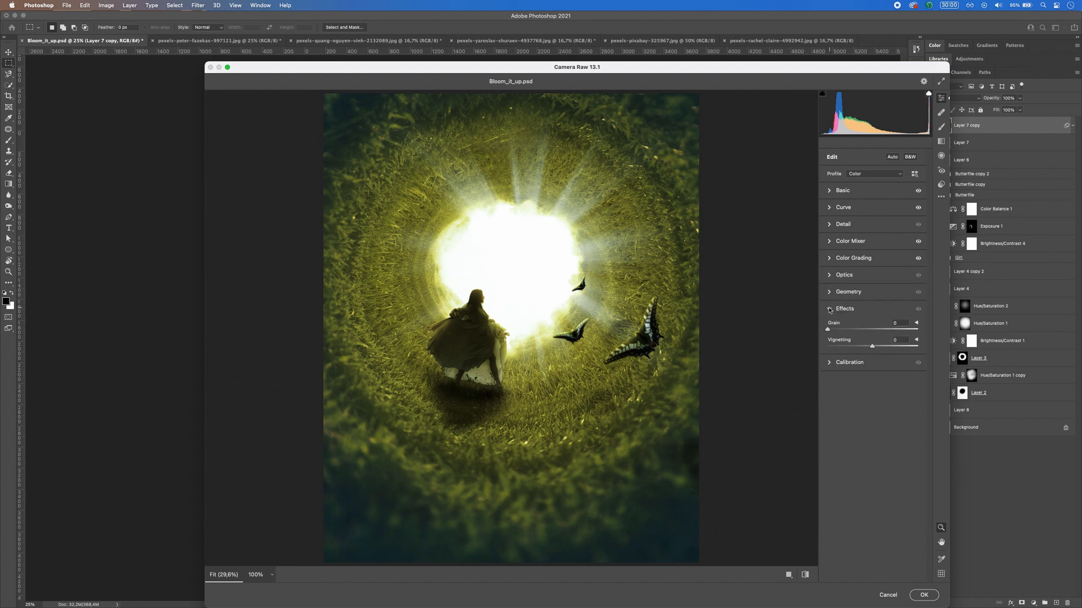
pyautogui.moveTo(831, 333)
pyautogui.mouseDown()
pyautogui.moveTo(907, 332)
pyautogui.moveTo(828, 332)
pyautogui.moveTo(838, 333)
pyautogui.mouseUp()
pyautogui.doubleClick(837, 333)
pyautogui.moveTo(827, 330); pyautogui.dragTo(871, 349)
pyautogui.click(921, 600)
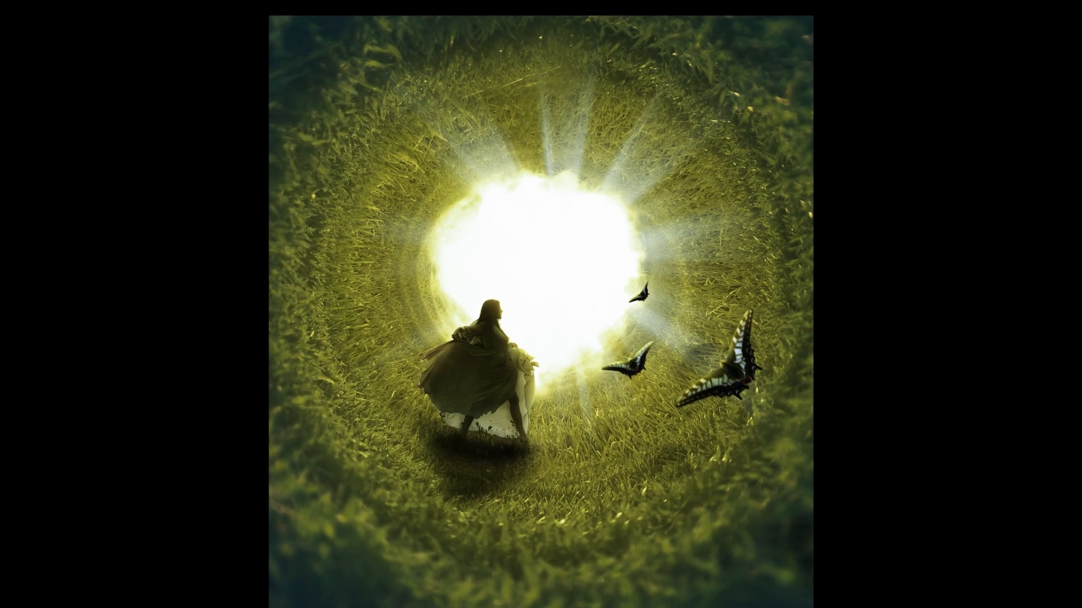